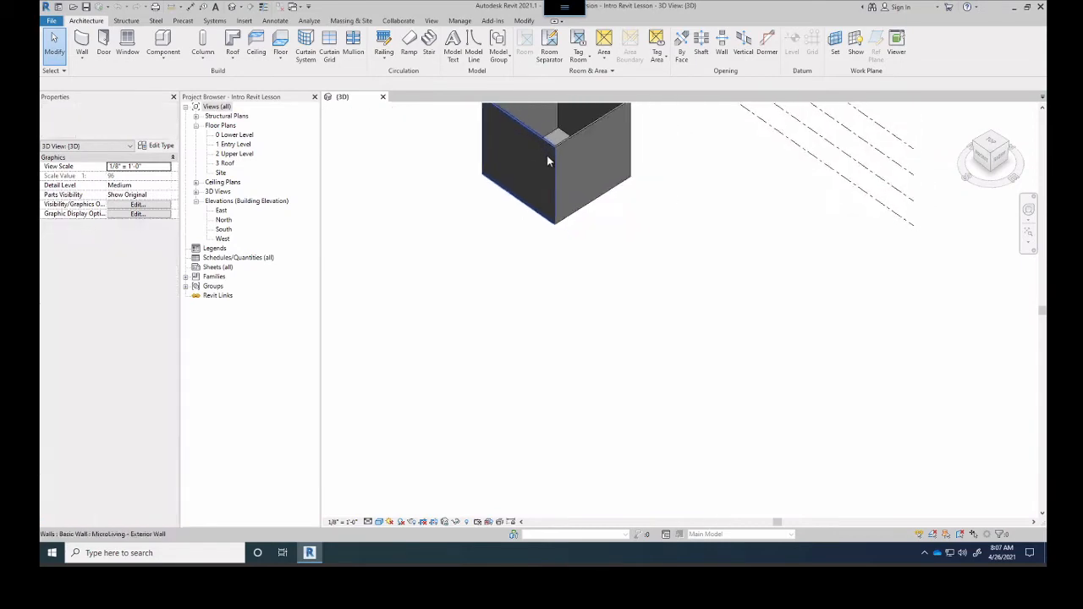
- Examine the walled box and its lower floor in the 3D view from several distances and angles
middle_drag(562, 311, 491, 255)
scroll(569, 296, up, 2)
scroll(735, 299, up, 1)
middle_drag(737, 299, 722, 285)
scroll(717, 281, up, 1)
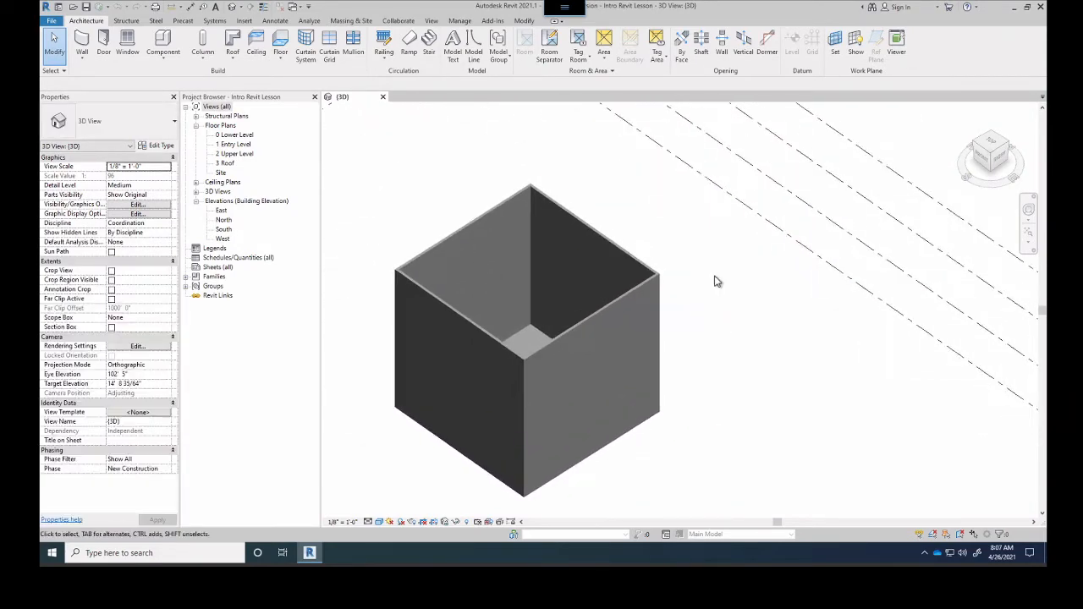
scroll(724, 301, up, 2)
scroll(694, 283, down, 4)
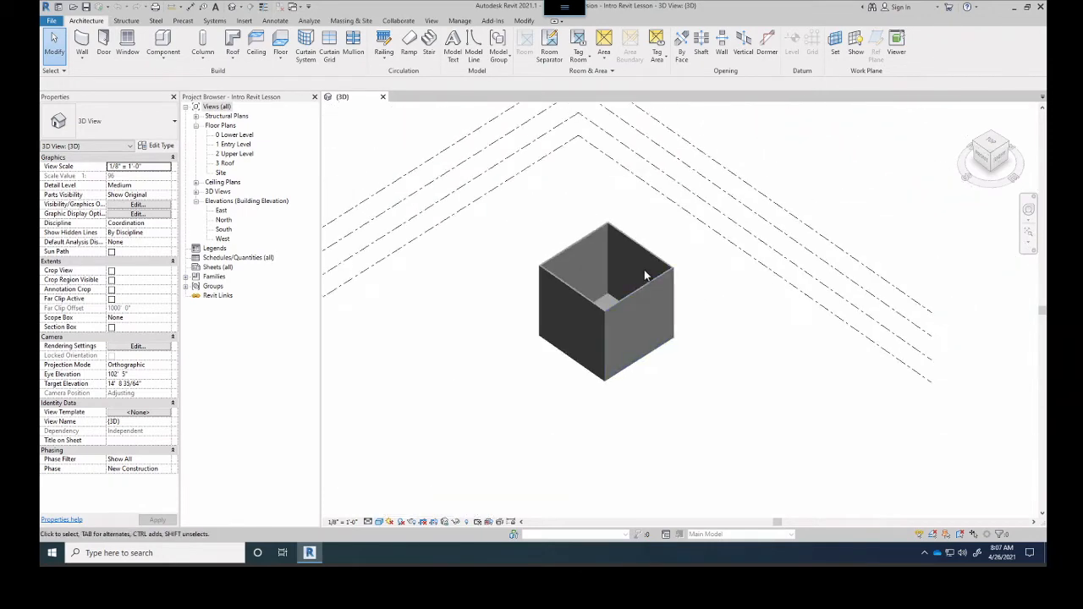
scroll(652, 278, up, 3)
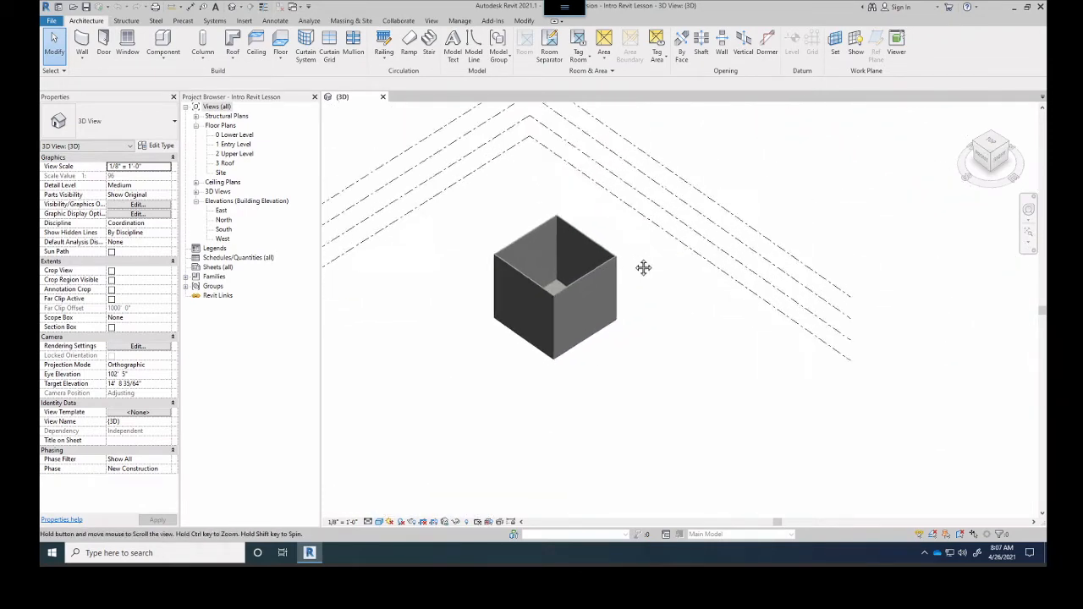
scroll(656, 281, up, 1)
scroll(643, 270, down, 5)
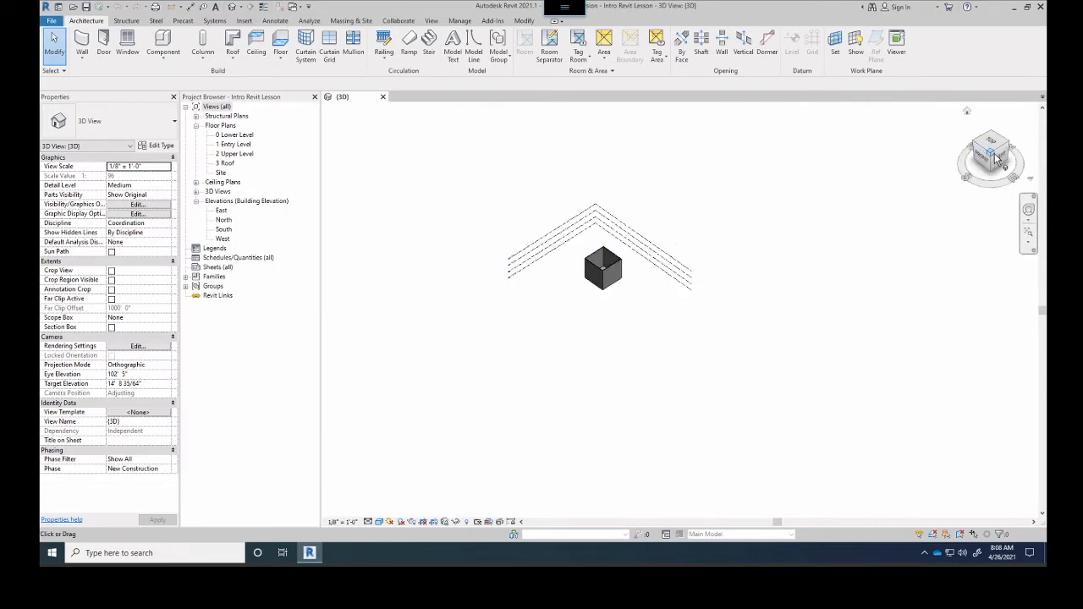
mouse_move(987, 157)
mouse_down()
mouse_move(956, 137)
mouse_move(960, 127)
mouse_move(989, 159)
mouse_move(988, 188)
mouse_up()
scroll(557, 284, up, 5)
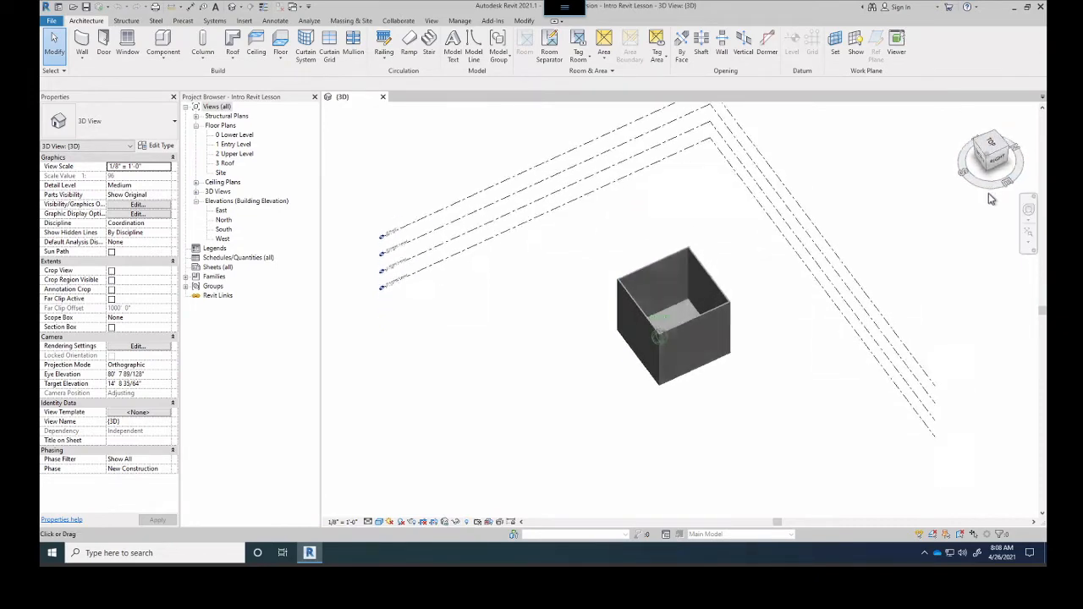
scroll(704, 324, up, 5)
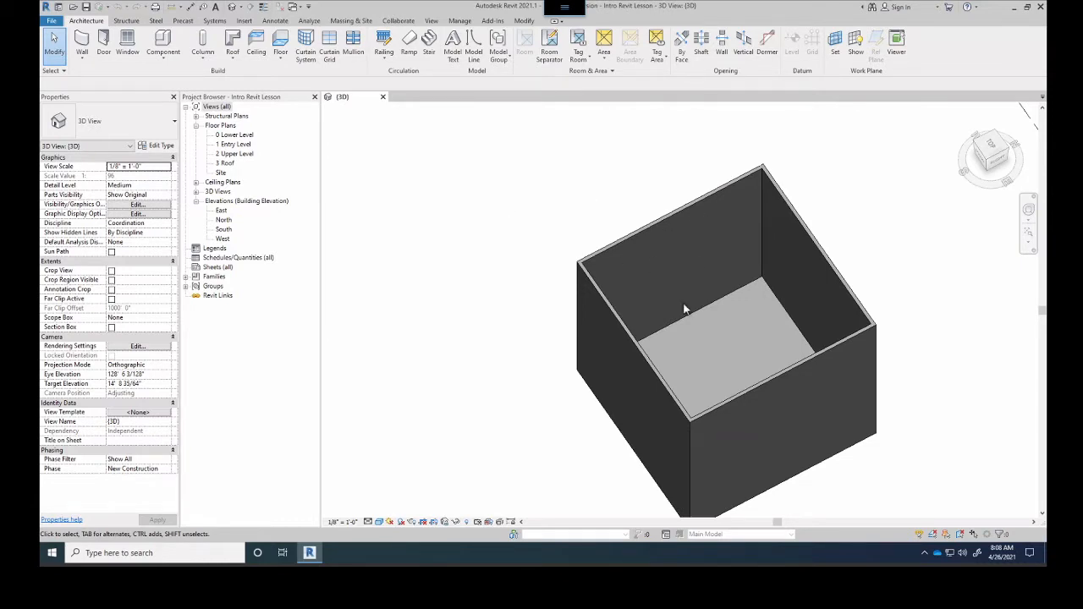
click(992, 167)
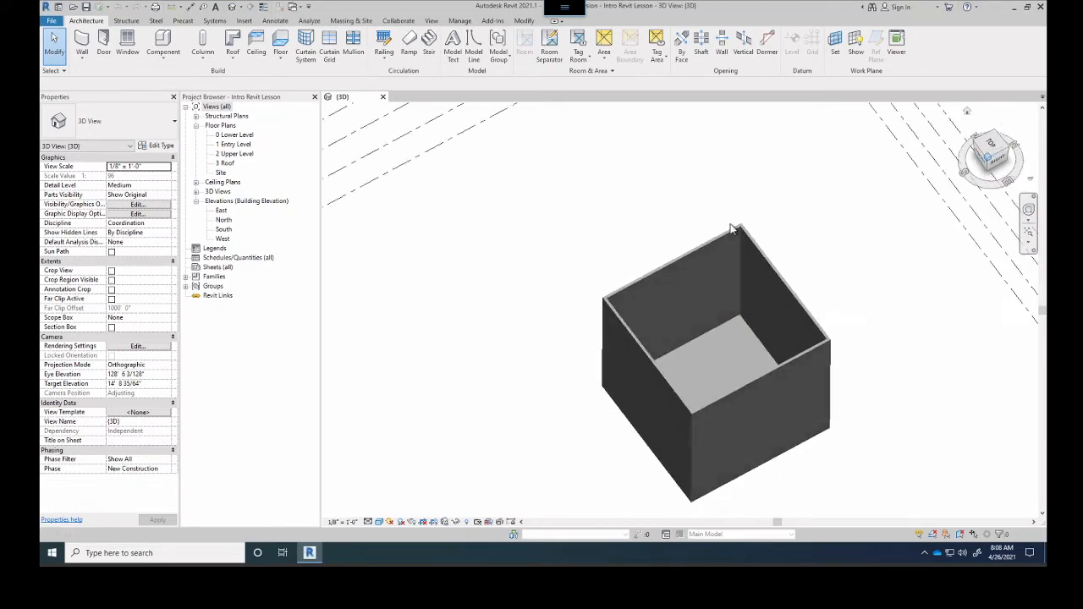
- Open the 1 Entry Level floor plan, start a new floor there and open its type properties
double_click(230, 145)
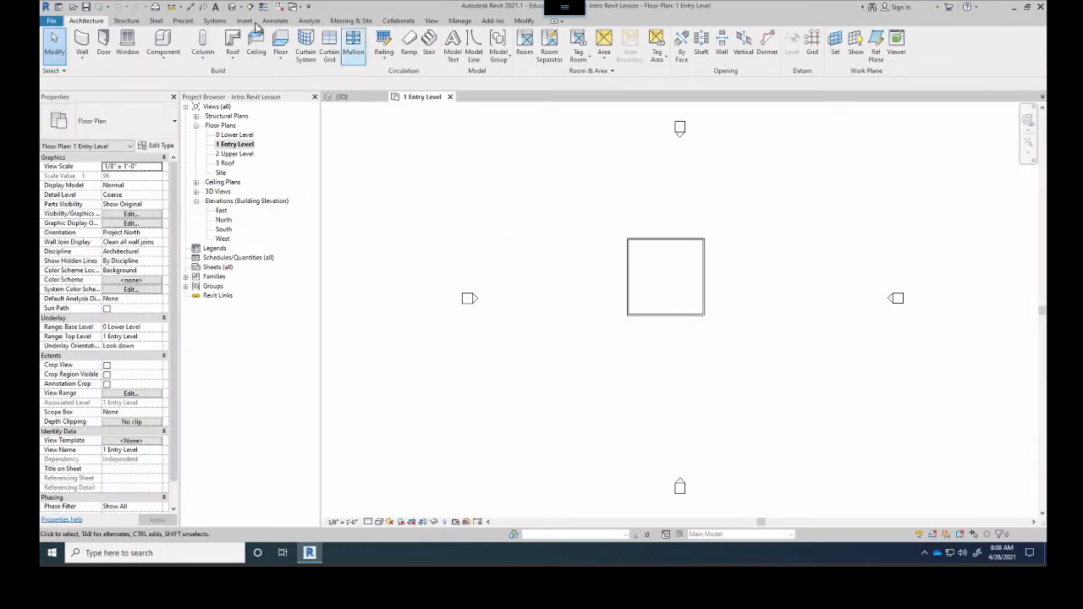
click(279, 42)
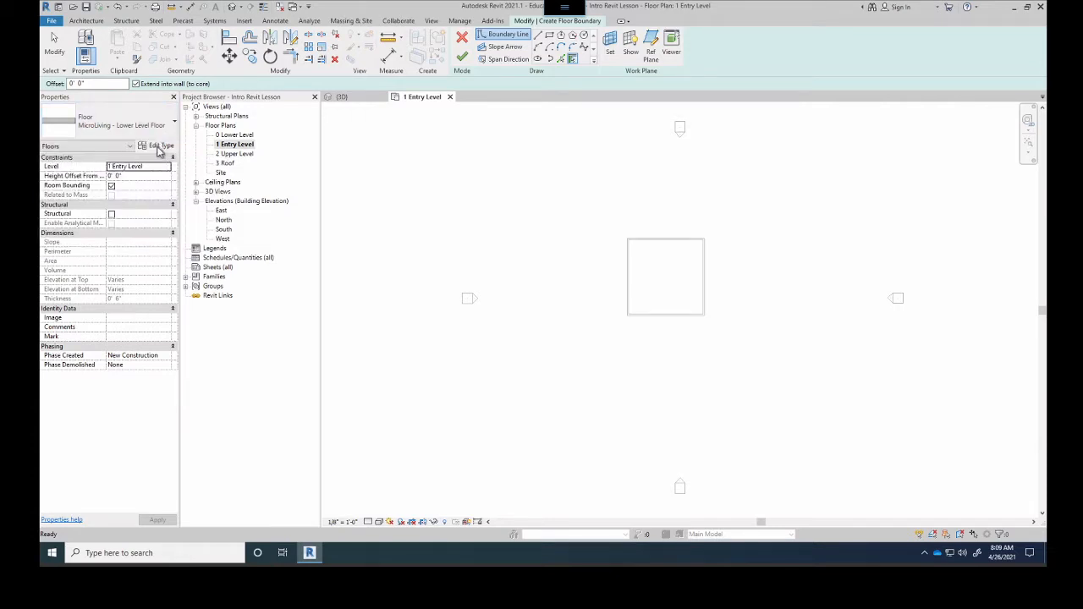
click(160, 149)
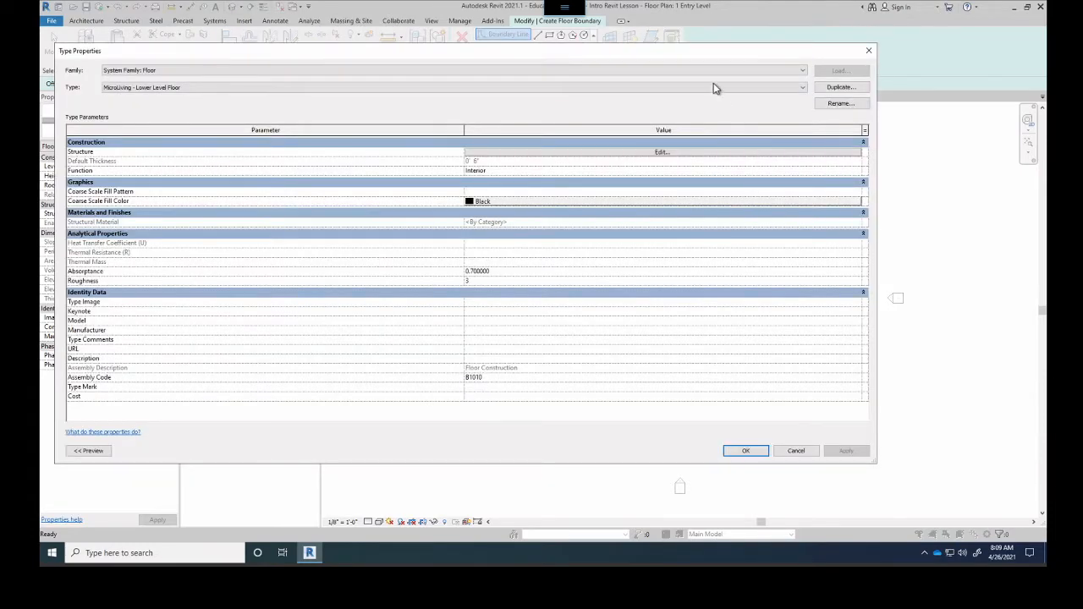
drag(715, 61, 780, 66)
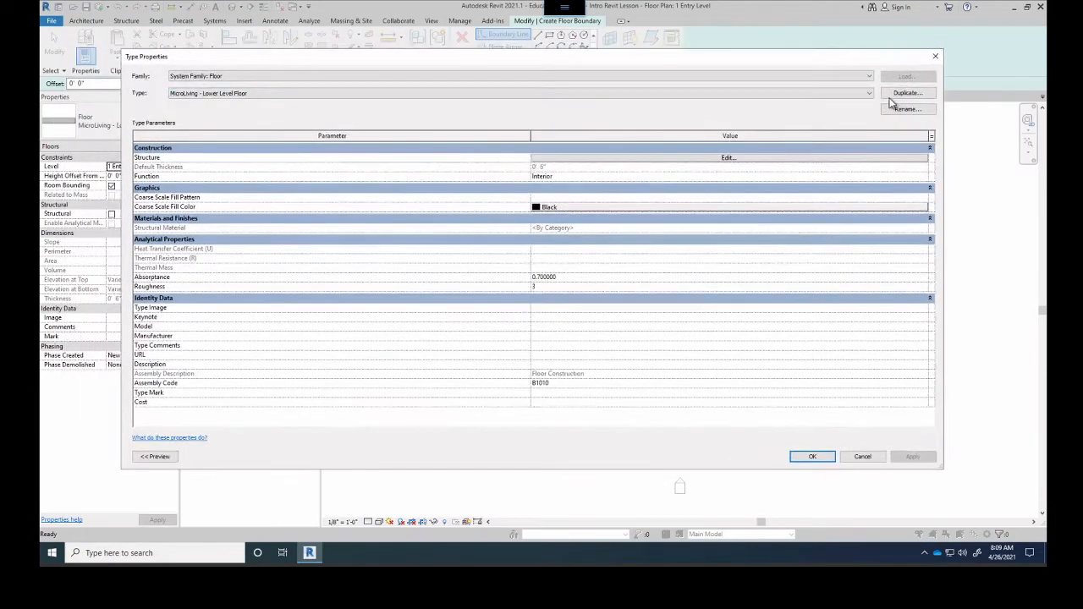
- Duplicate the lower level floor type and name the copy "MicroLiving - Entry and Upper Level Floor"
click(904, 95)
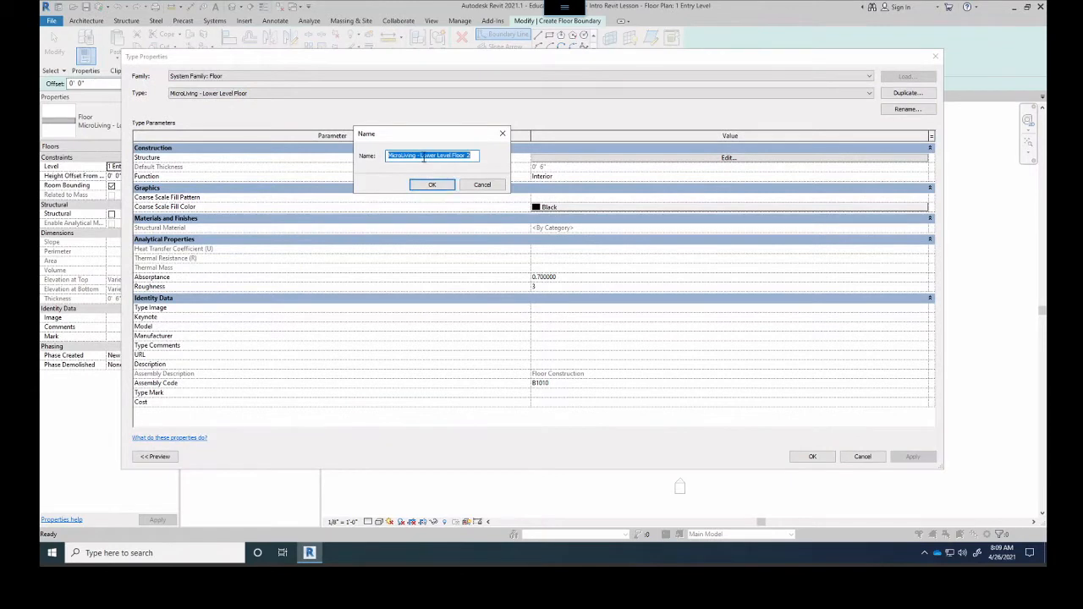
mouse_move(420, 155)
mouse_down()
mouse_move(454, 155)
mouse_move(436, 156)
mouse_up()
text(Entry )
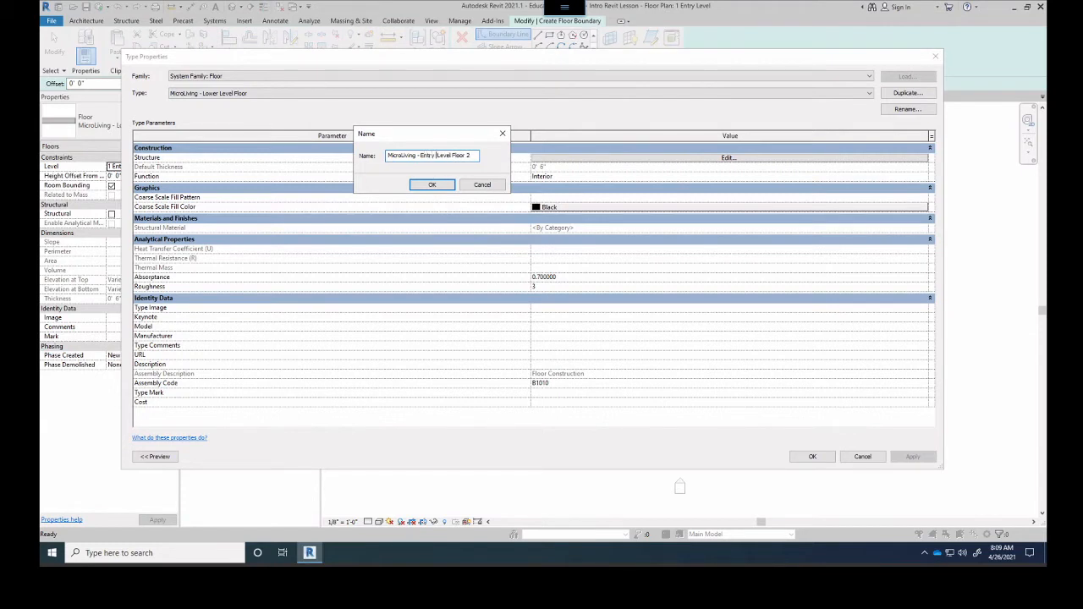
text(adm)
text( Upper)
key(End)
key(BackSpace)
key(BackSpace)
double_click(400, 155)
click(420, 155)
click(447, 156)
key(BackSpace)
key(BackSpace)
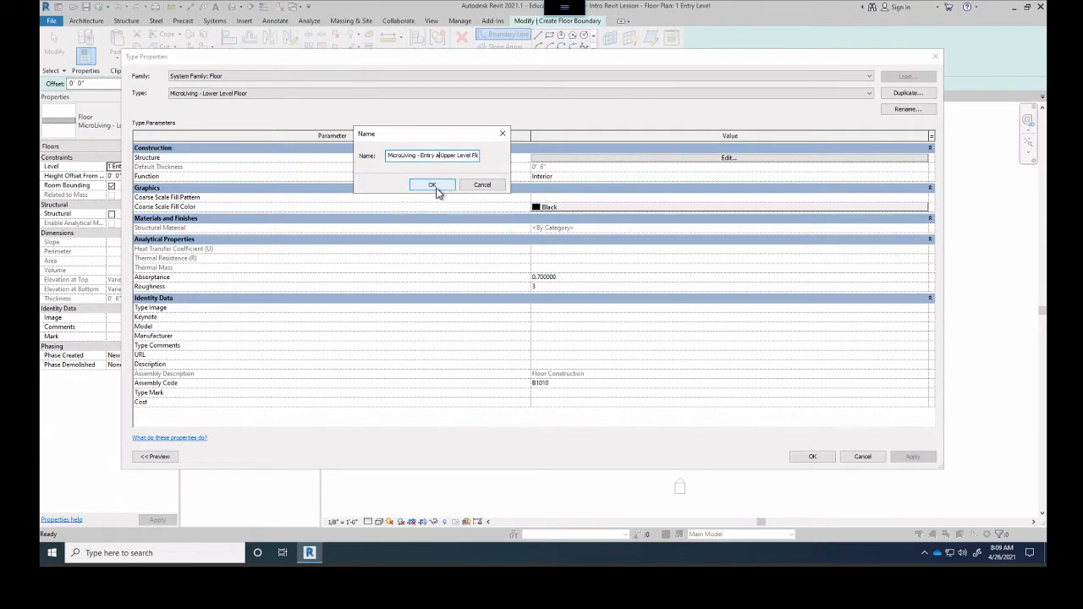
text(nd)
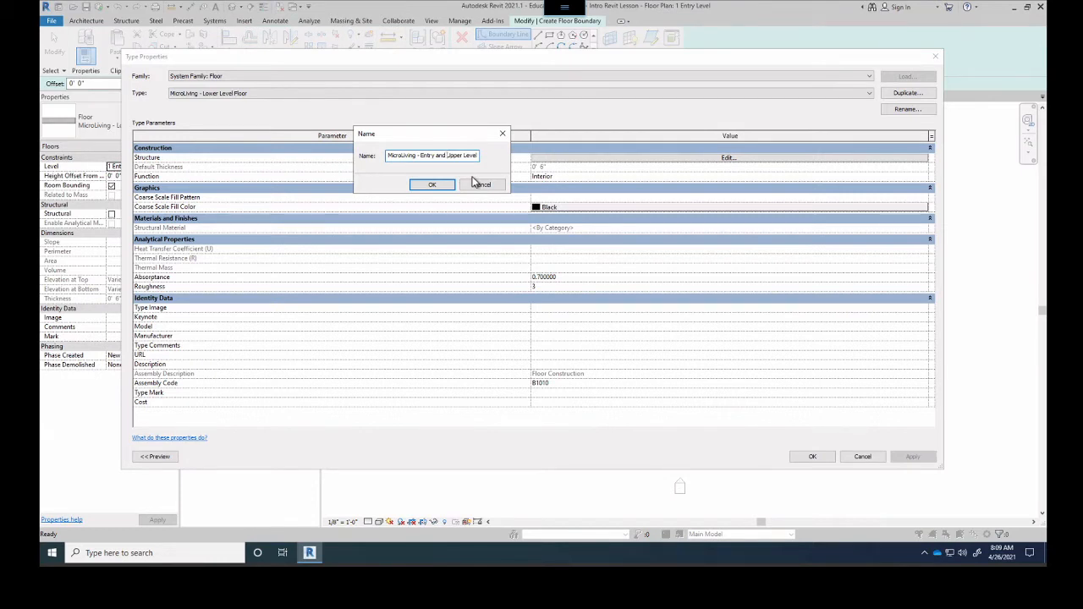
click(419, 185)
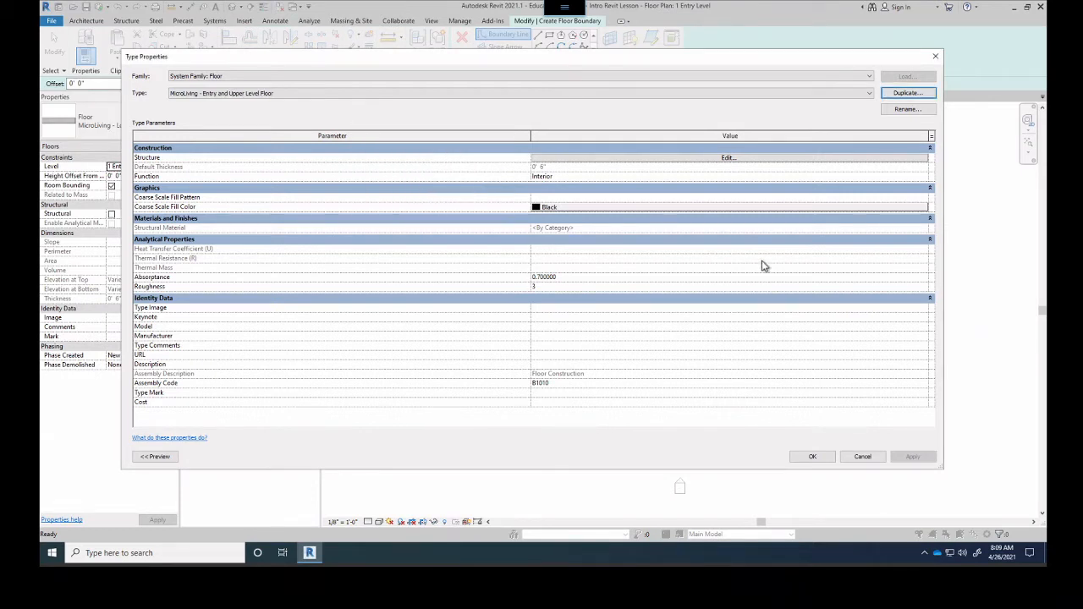
- Set the structure layer's thickness to 1' 0" in the new floor type and accept the type properties
click(730, 158)
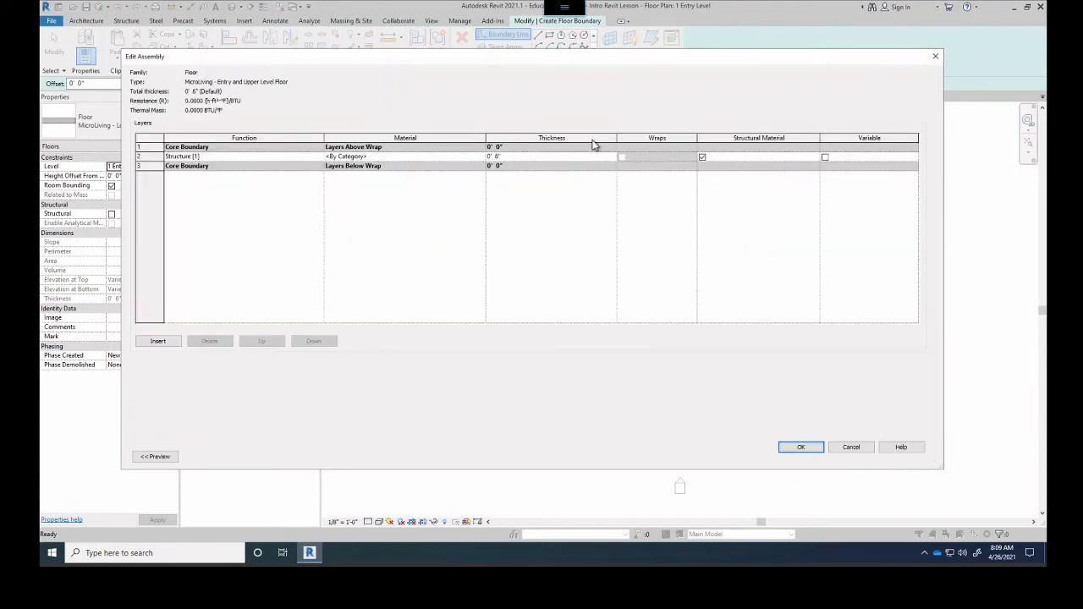
click(505, 160)
key(Return)
click(801, 448)
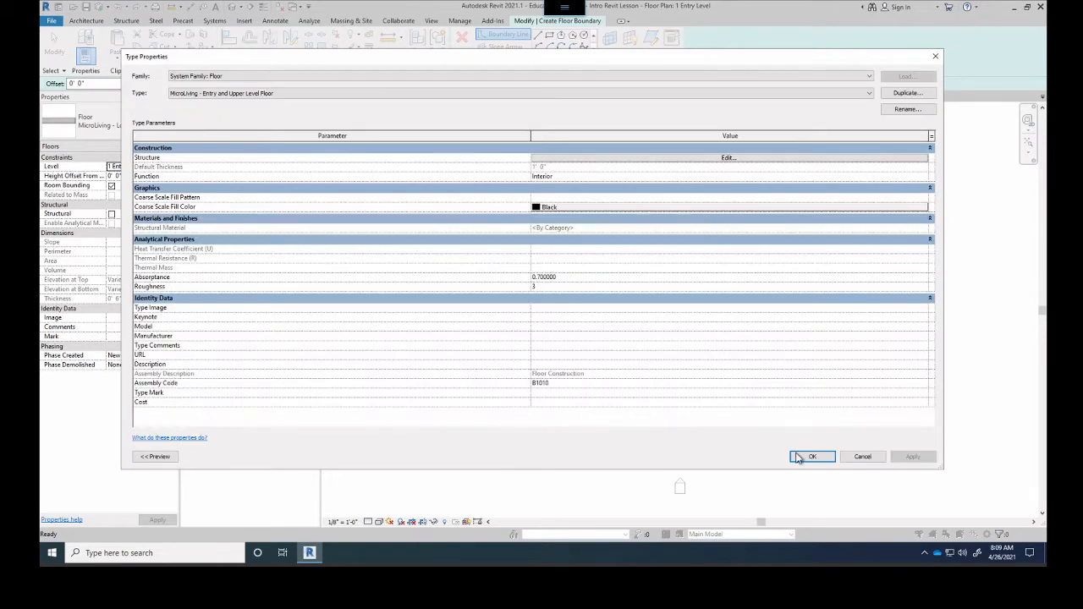
click(809, 461)
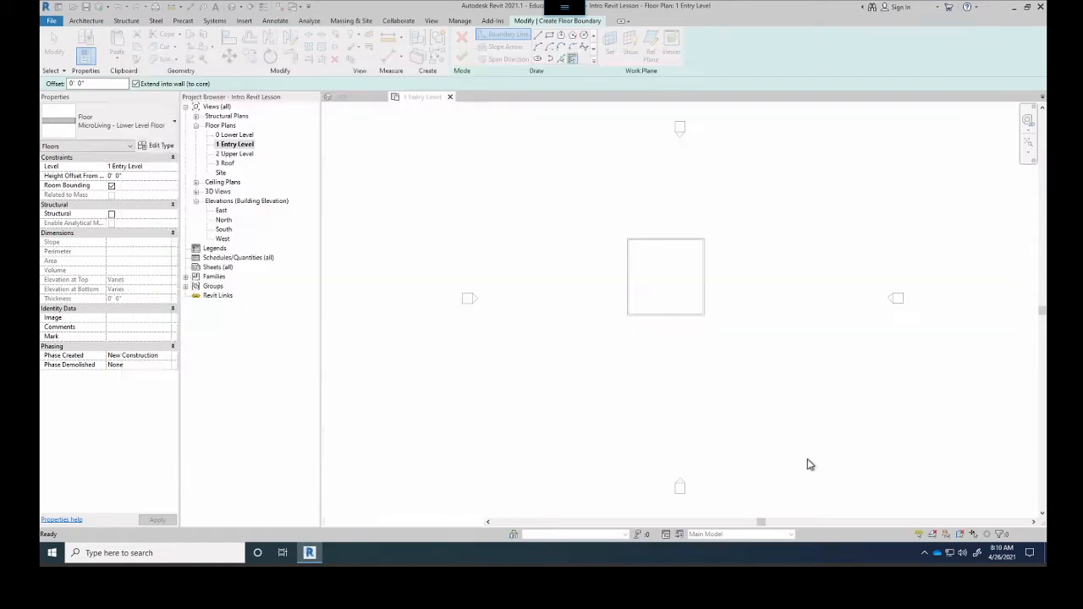
- Choose the MicroLiving - Entry and Upper Level Floor type and create the floor boundary from all four exterior walls
click(123, 110)
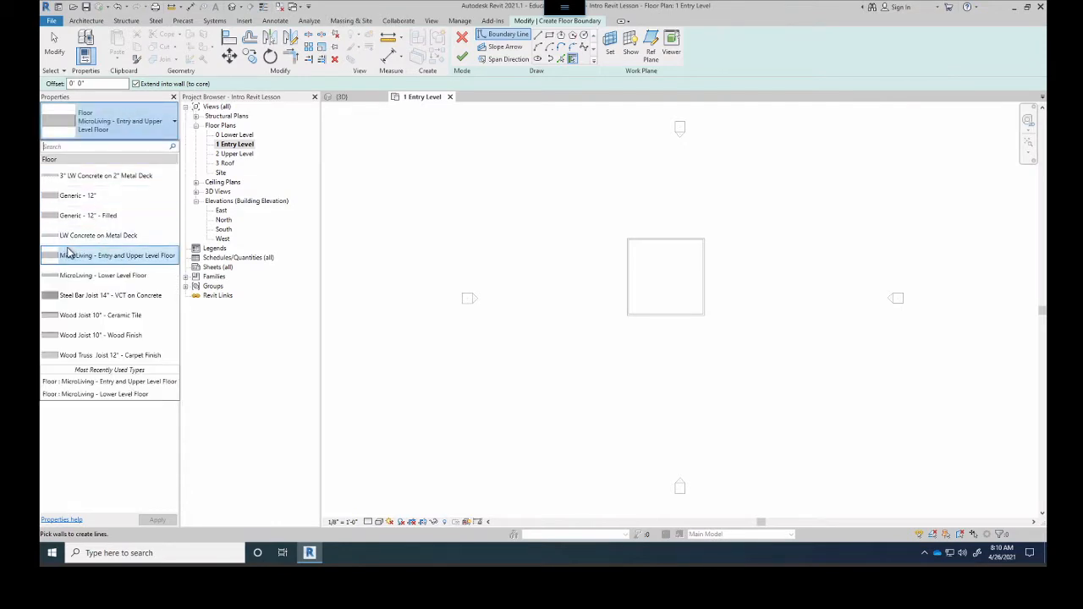
click(125, 257)
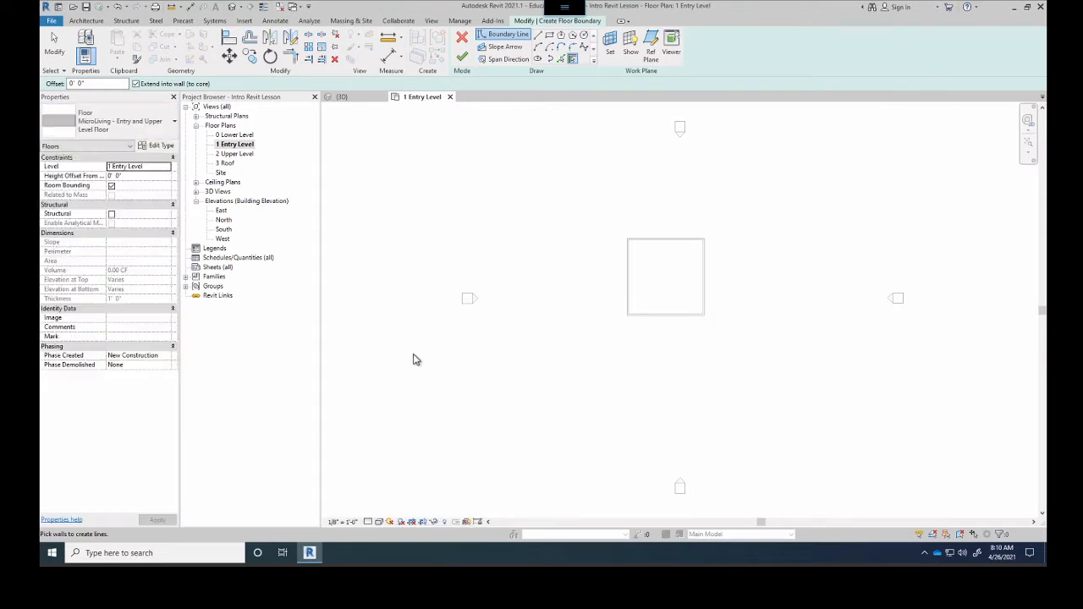
scroll(653, 252, up, 5)
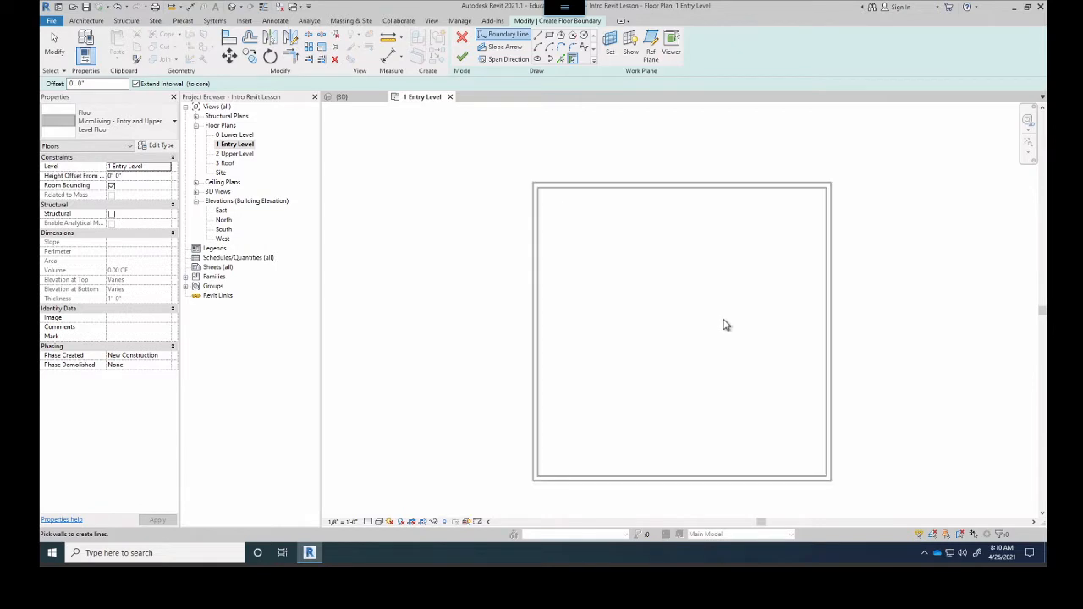
scroll(643, 285, up, 5)
scroll(621, 280, down, 5)
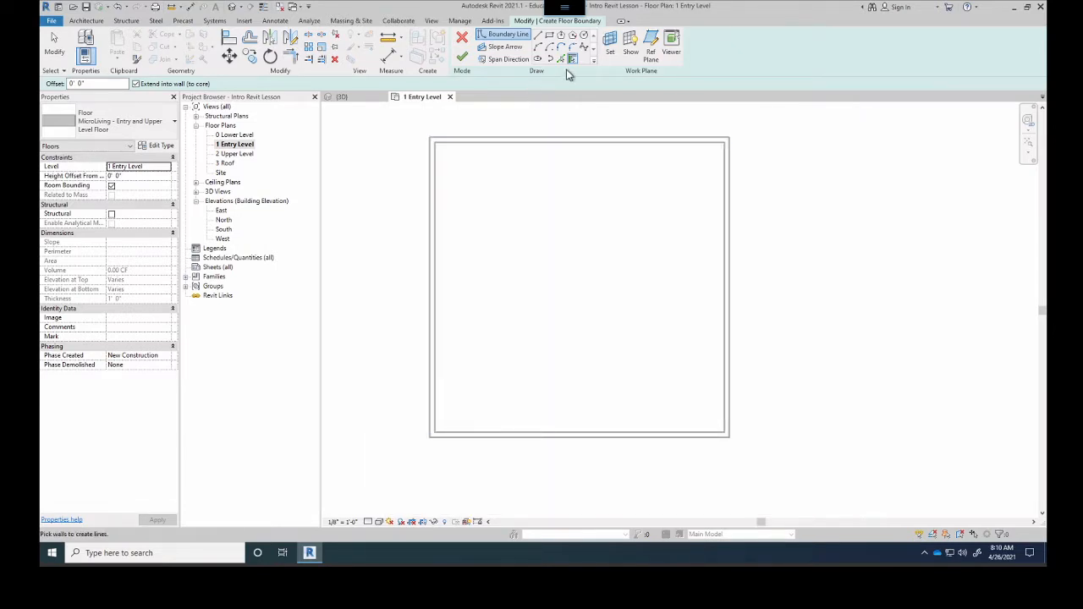
click(437, 222)
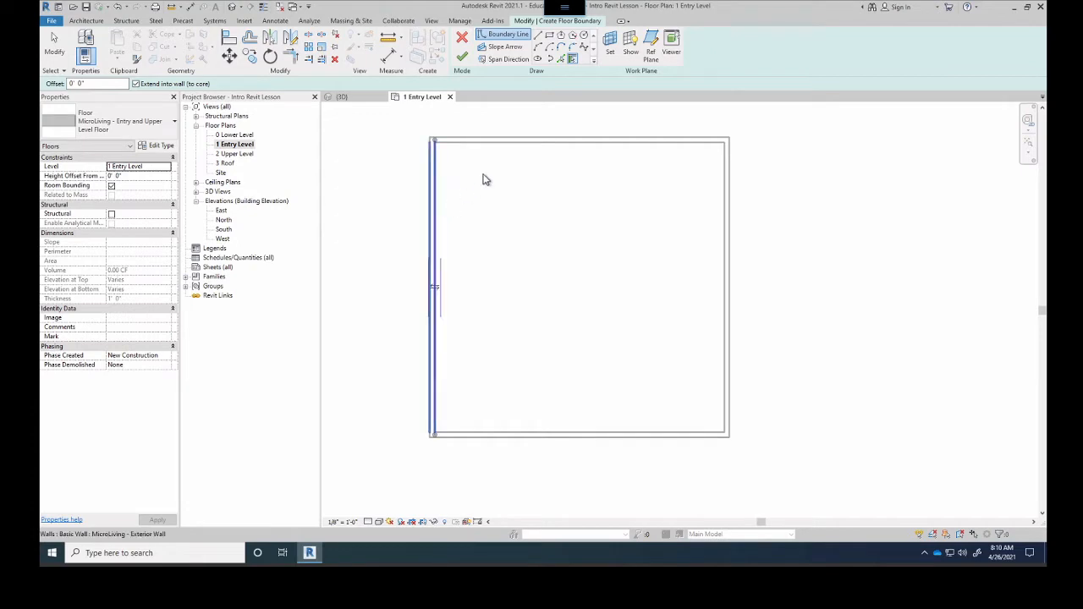
click(546, 149)
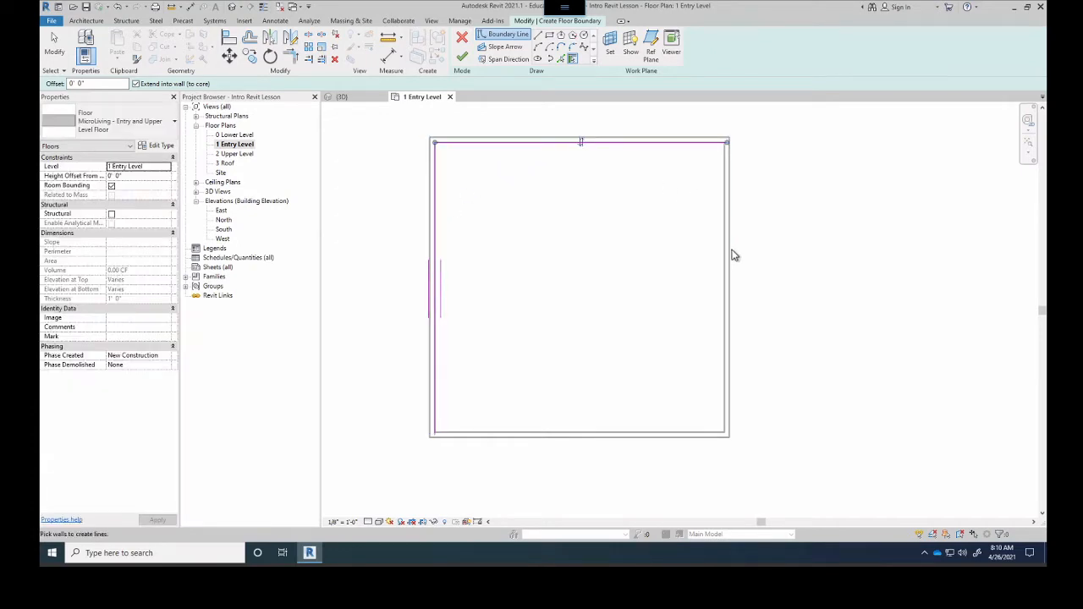
click(728, 258)
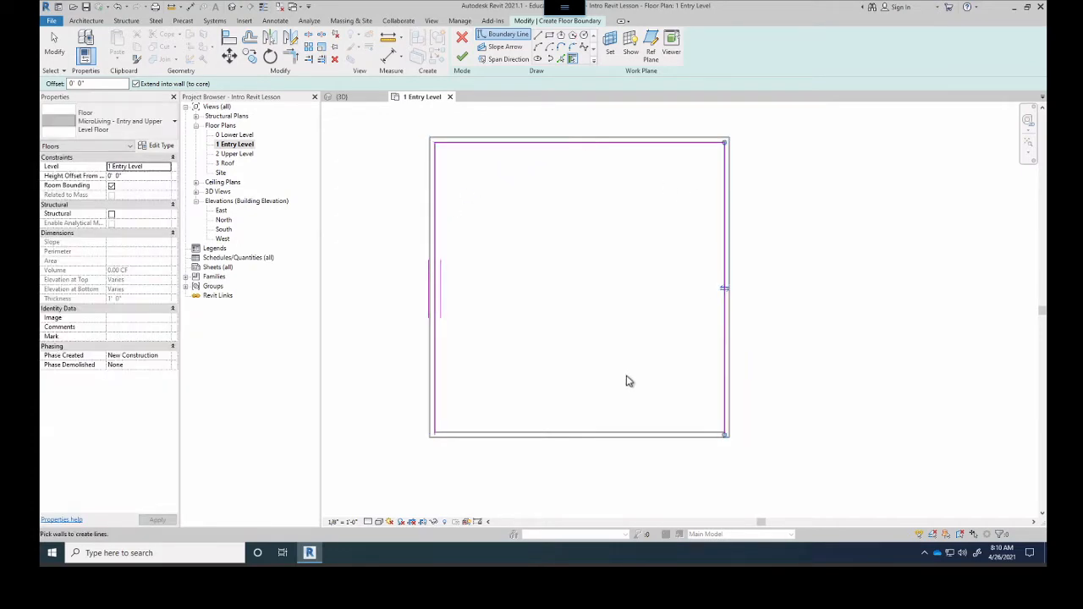
click(600, 437)
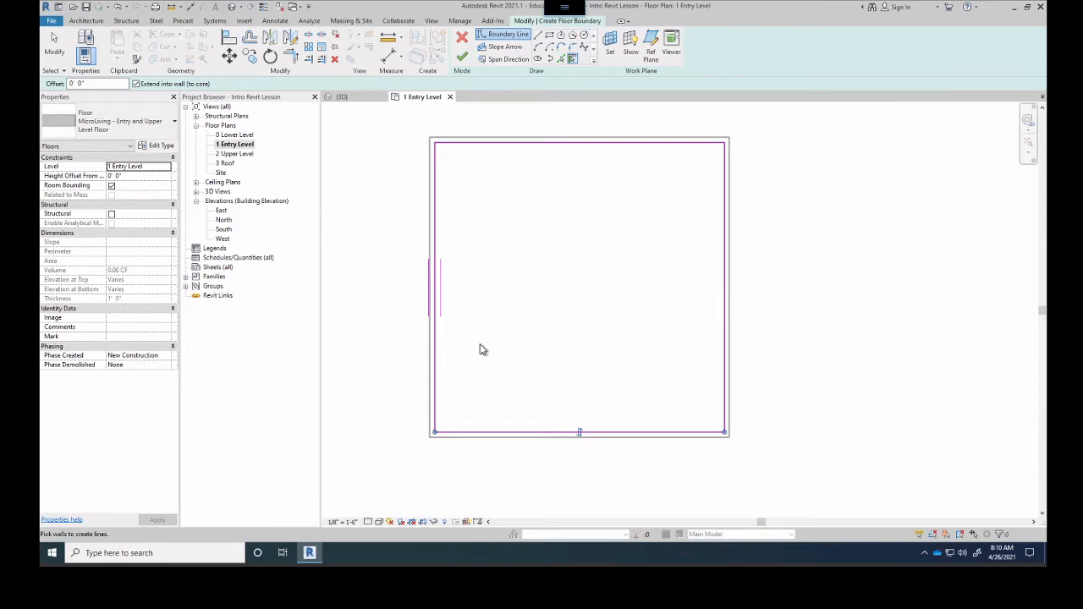
- Finish the entry level floor, cut its overlapping volume out of the walls, and check the floor in the 3D view
click(462, 59)
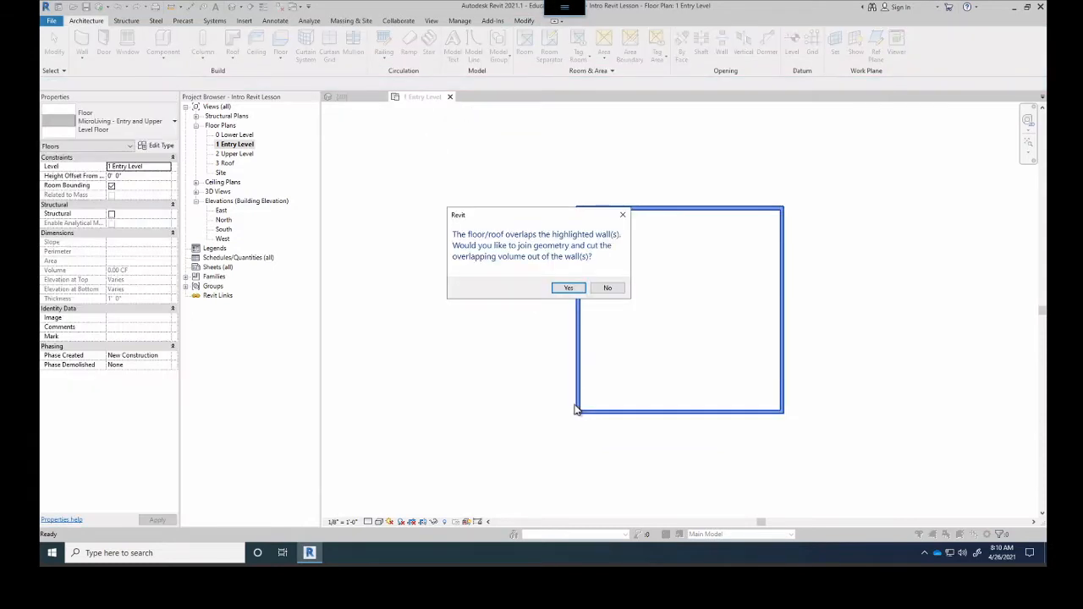
click(566, 289)
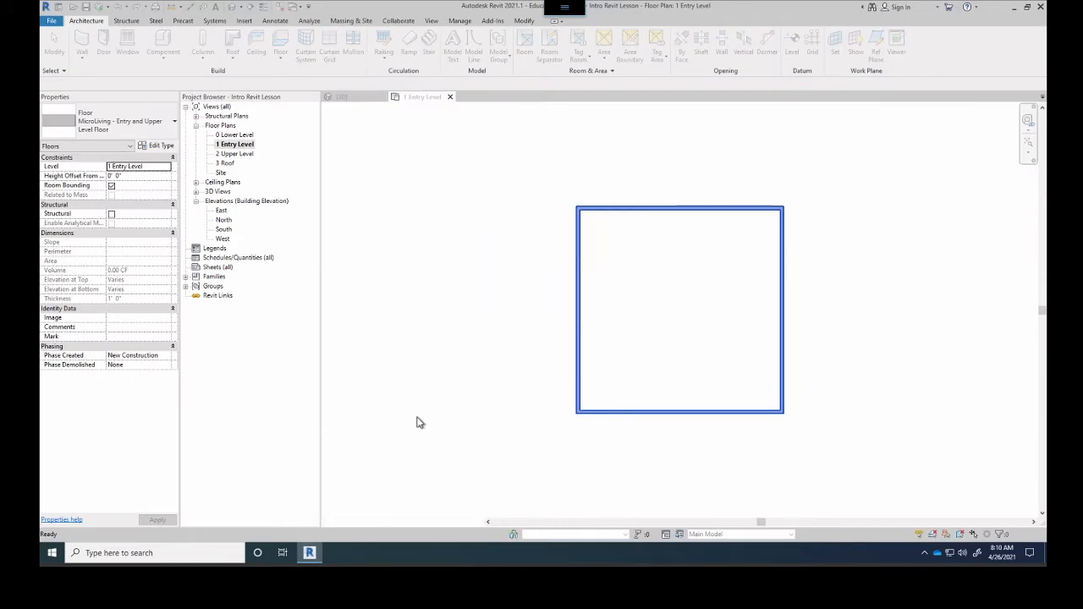
click(333, 98)
scroll(693, 312, up, 3)
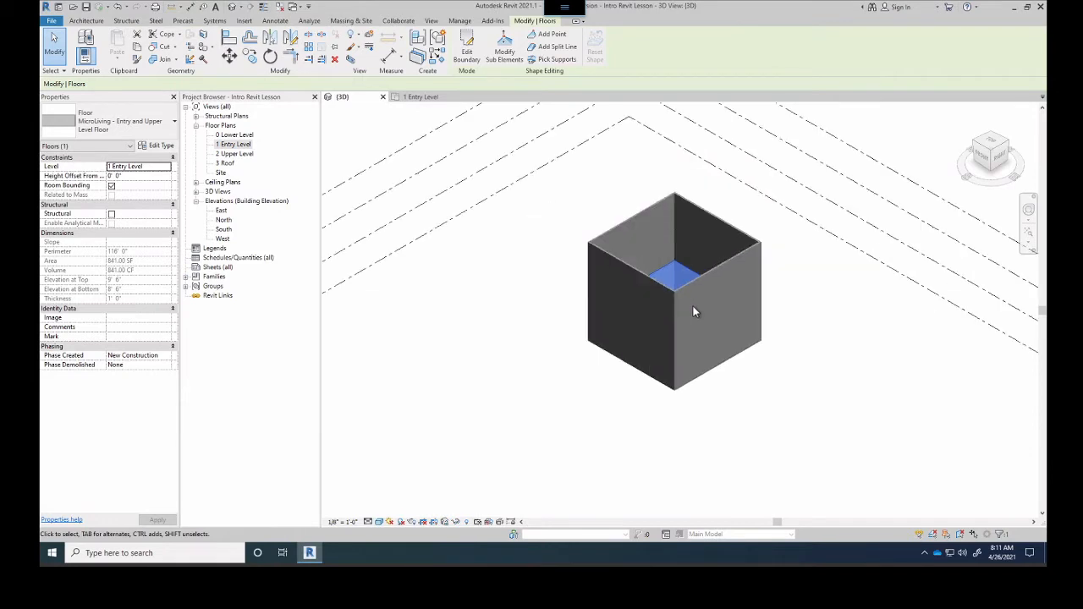
scroll(692, 312, down, 3)
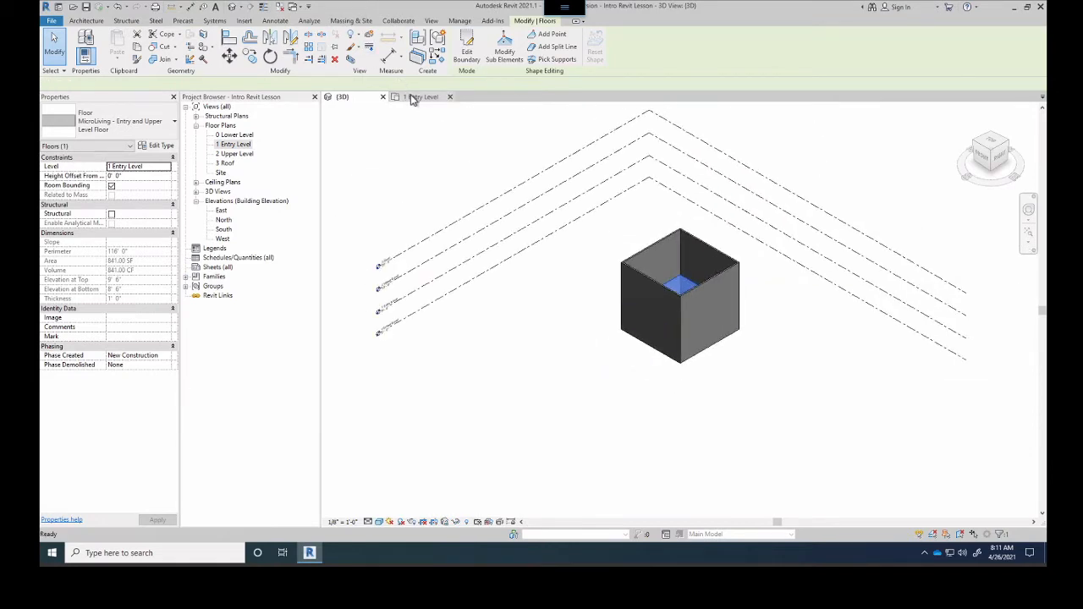
click(413, 99)
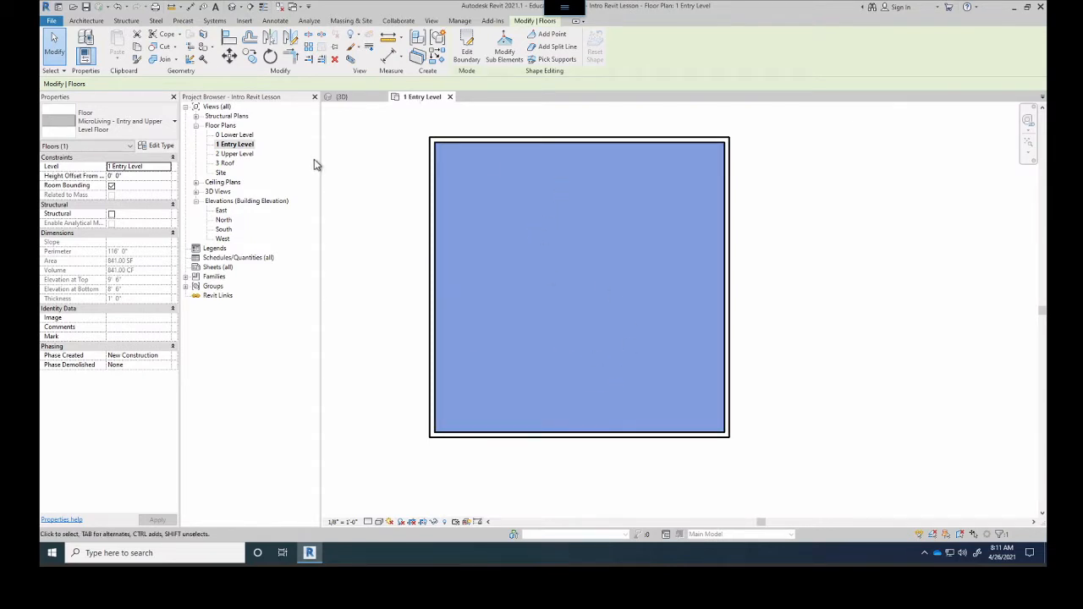
- Start another floor on the entry level and choose the MicroLiving - Lower Level Floor type for it
click(405, 212)
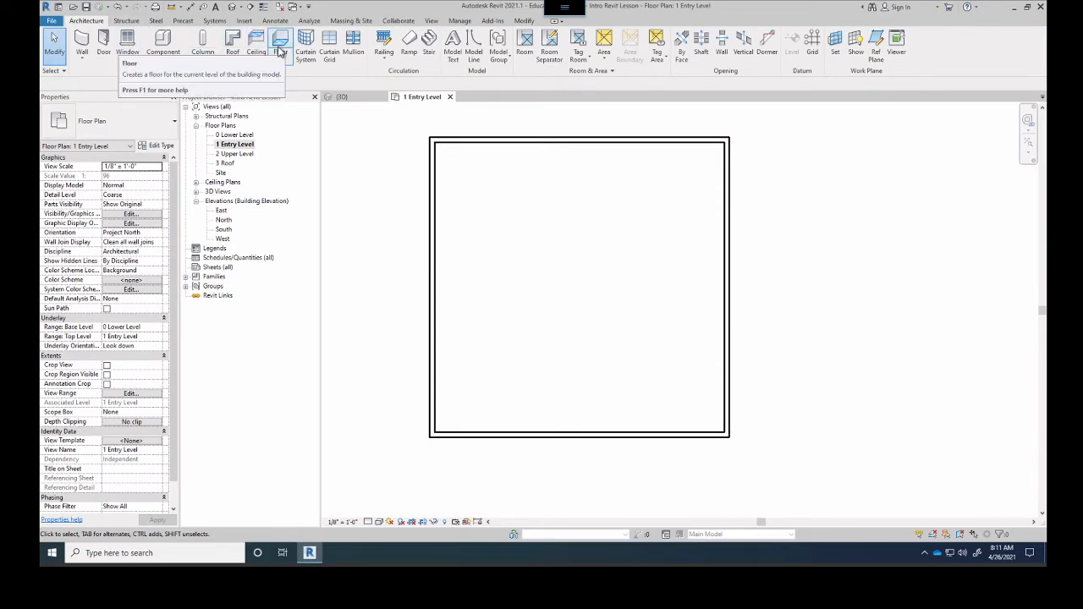
click(281, 52)
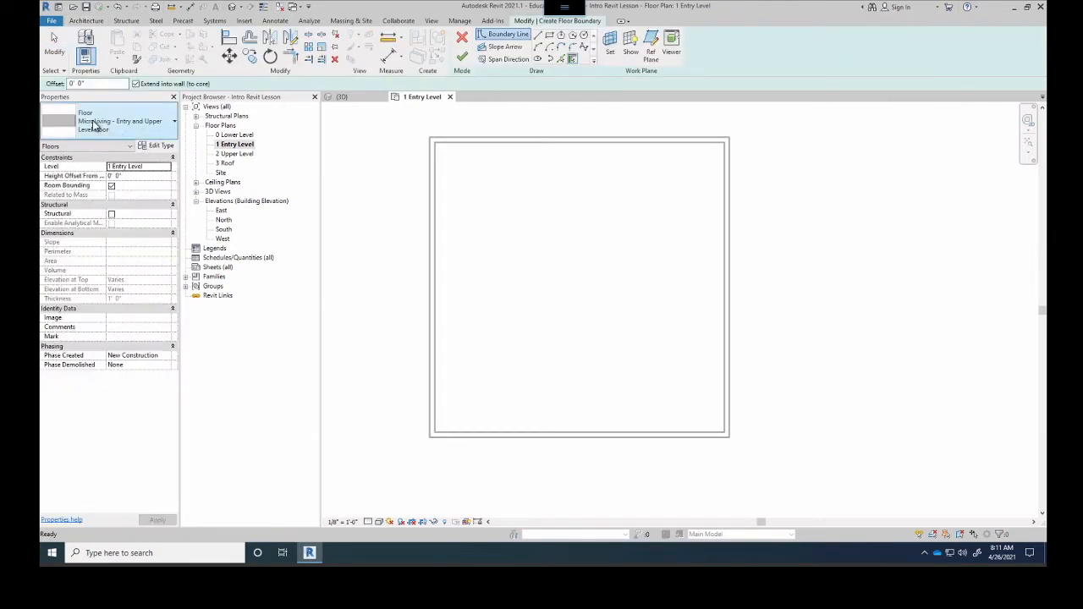
click(157, 145)
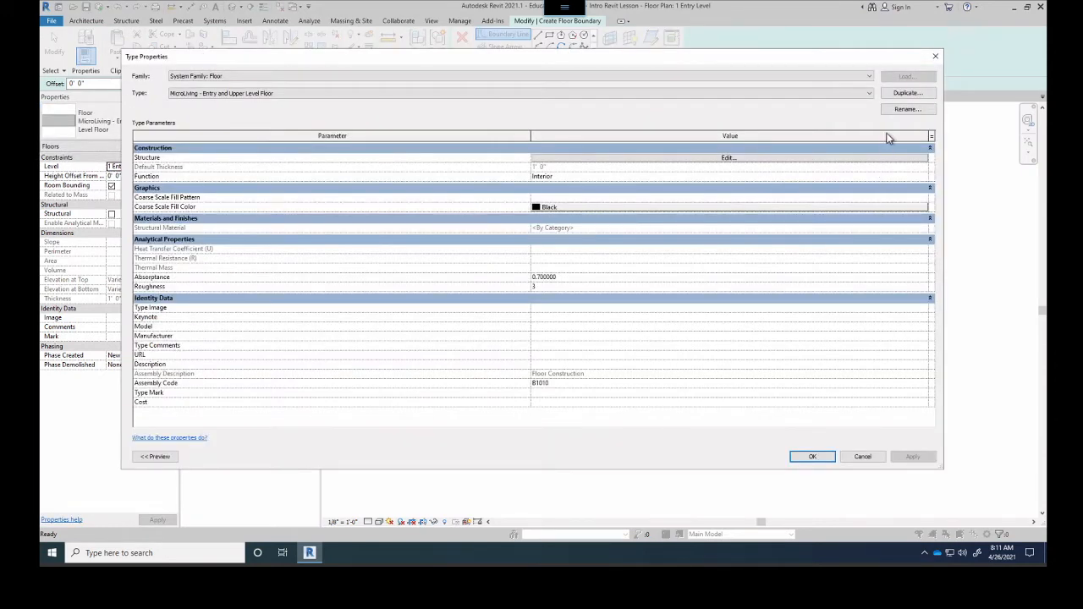
click(935, 56)
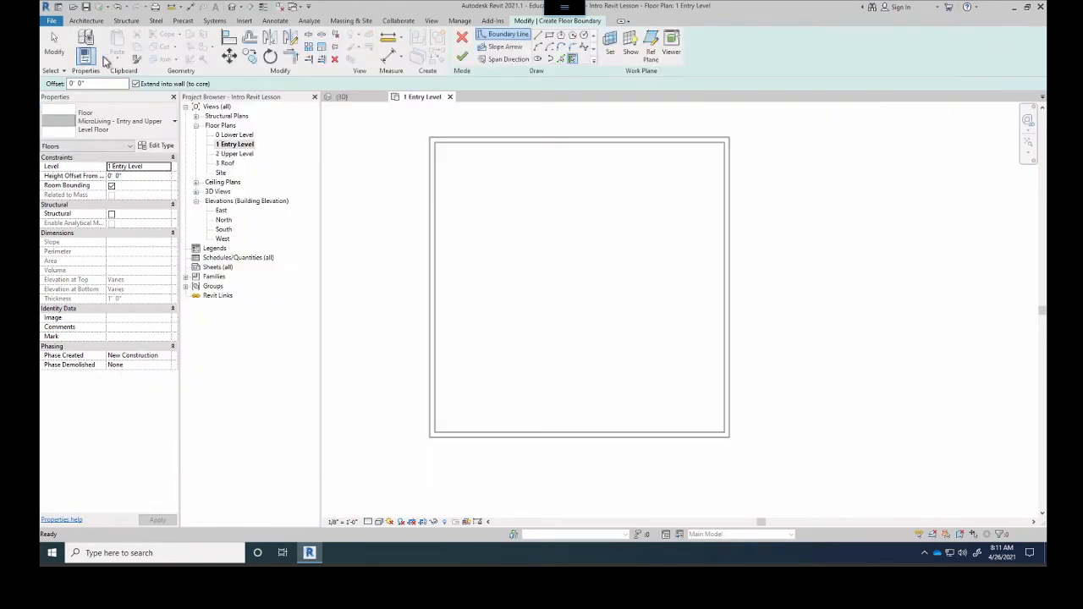
click(114, 123)
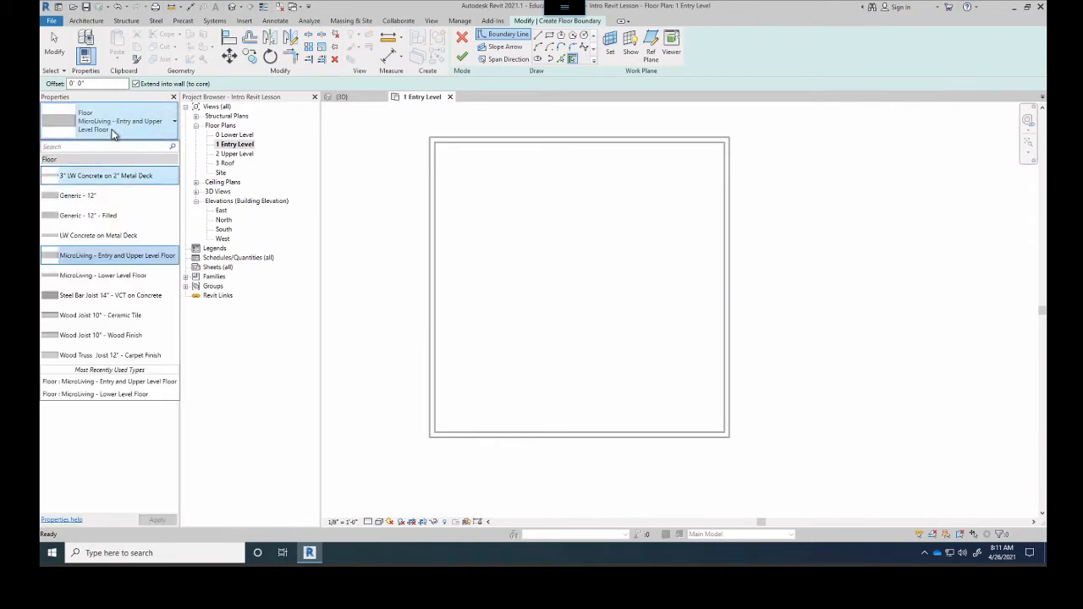
click(104, 276)
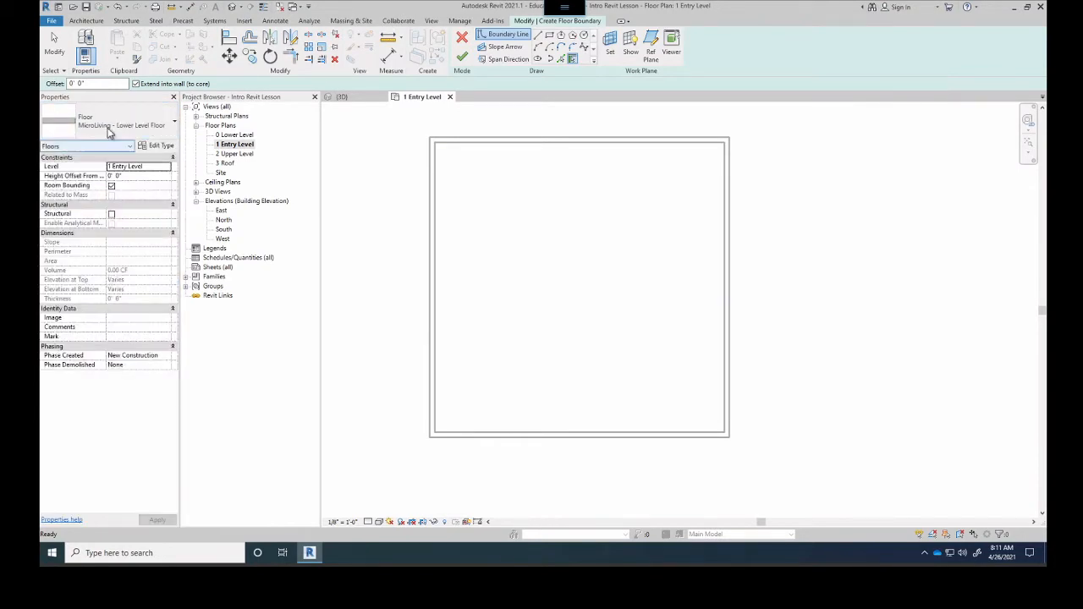
- Duplicate the lower level floor type and name the copy "MicroLiving - Entry and Upper Level222"
click(156, 146)
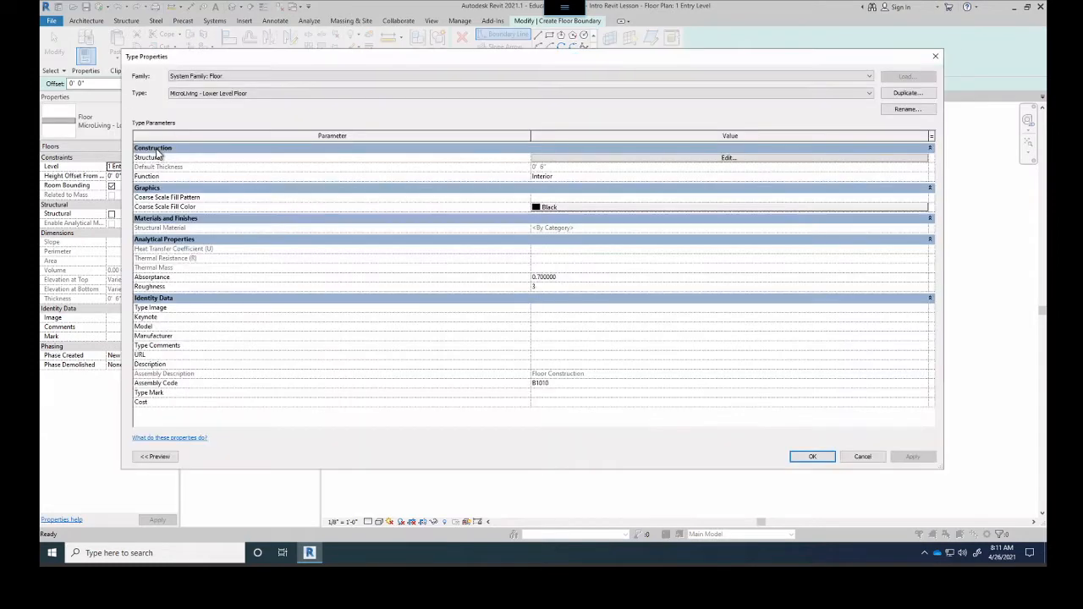
click(888, 94)
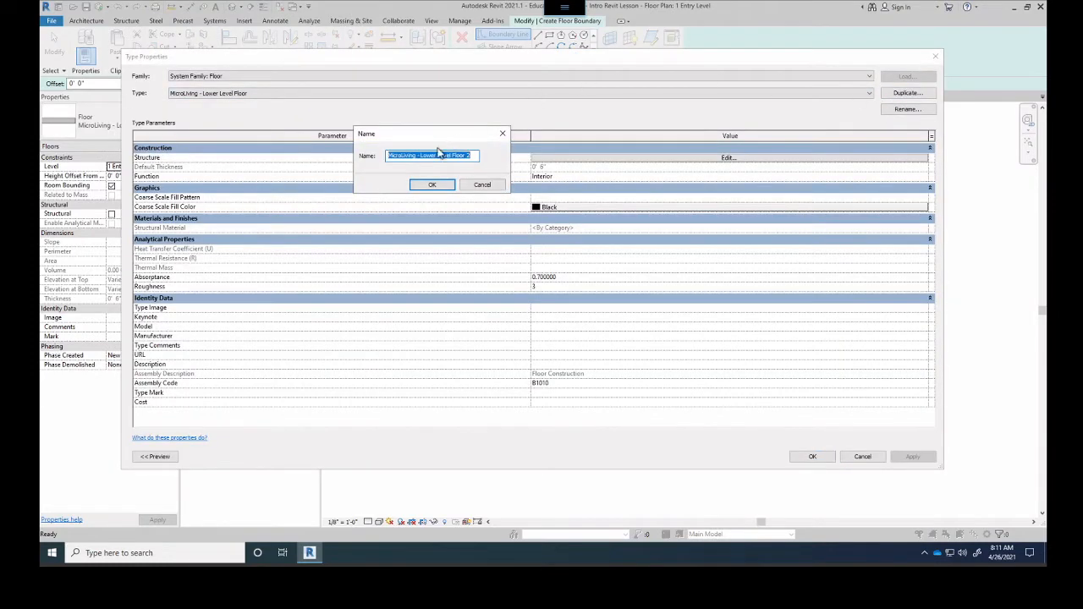
drag(422, 157, 581, 198)
text(Entry and Uppe)
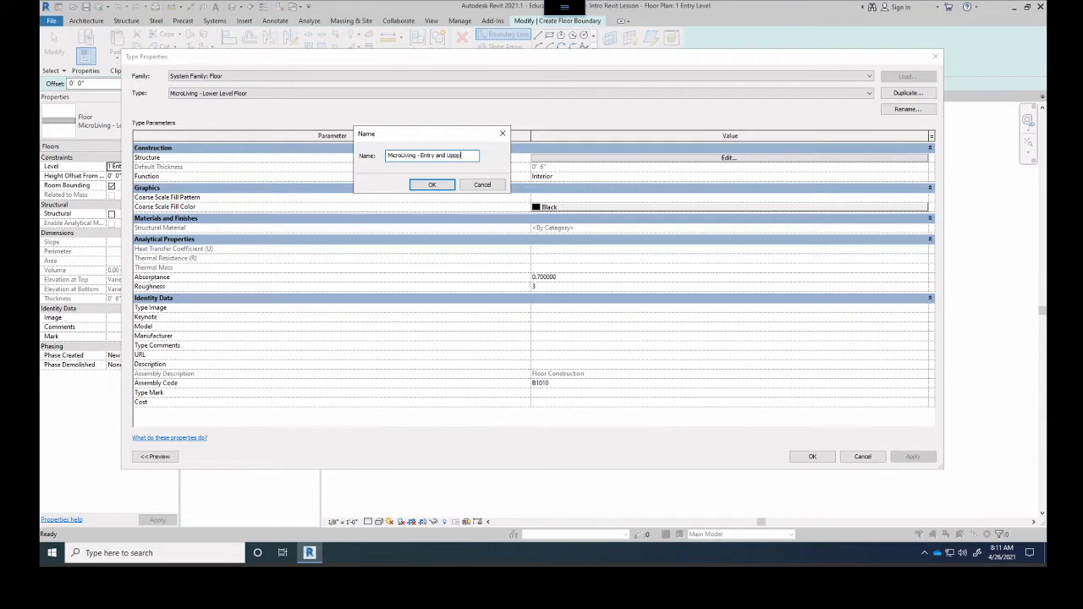
text(r Level)
click(433, 184)
text(222)
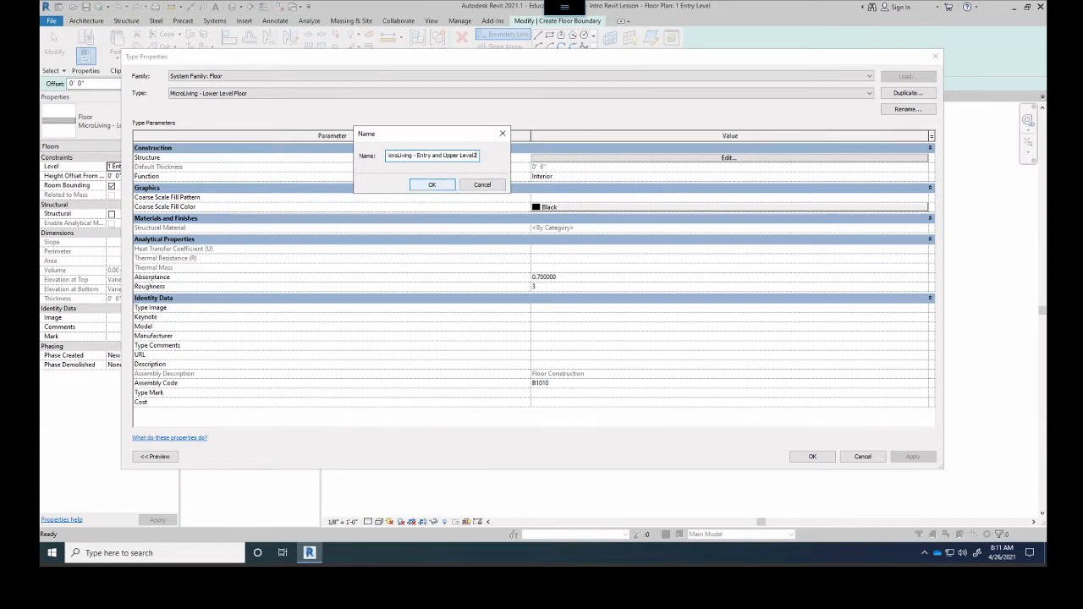
click(431, 184)
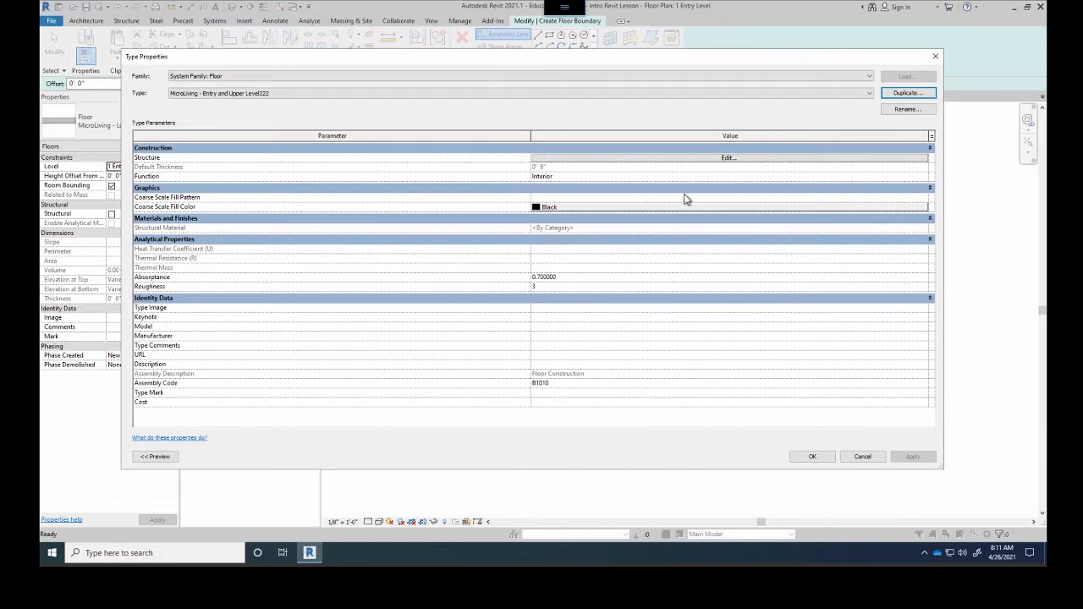
- Set the structure layer's thickness to 1' 0" in the copied floor type and accept its type properties
click(716, 159)
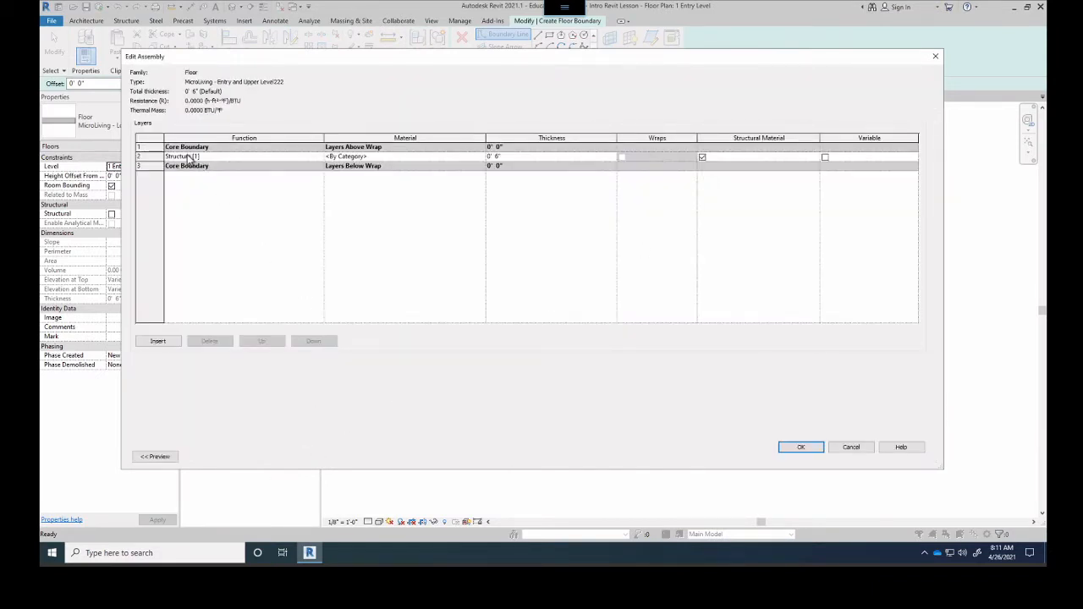
click(508, 157)
text(12)
click(800, 448)
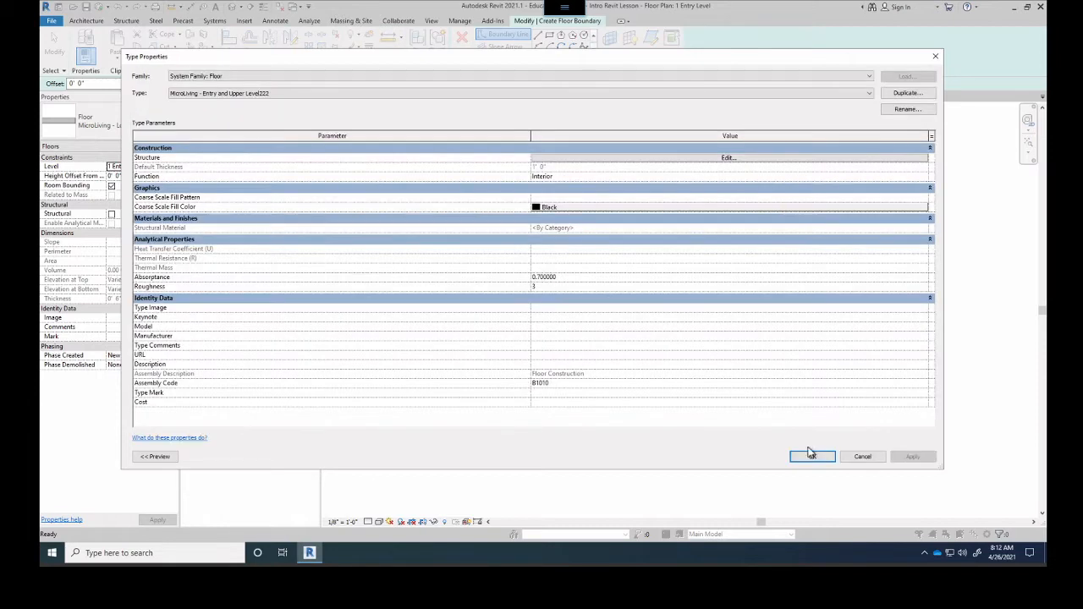
click(813, 457)
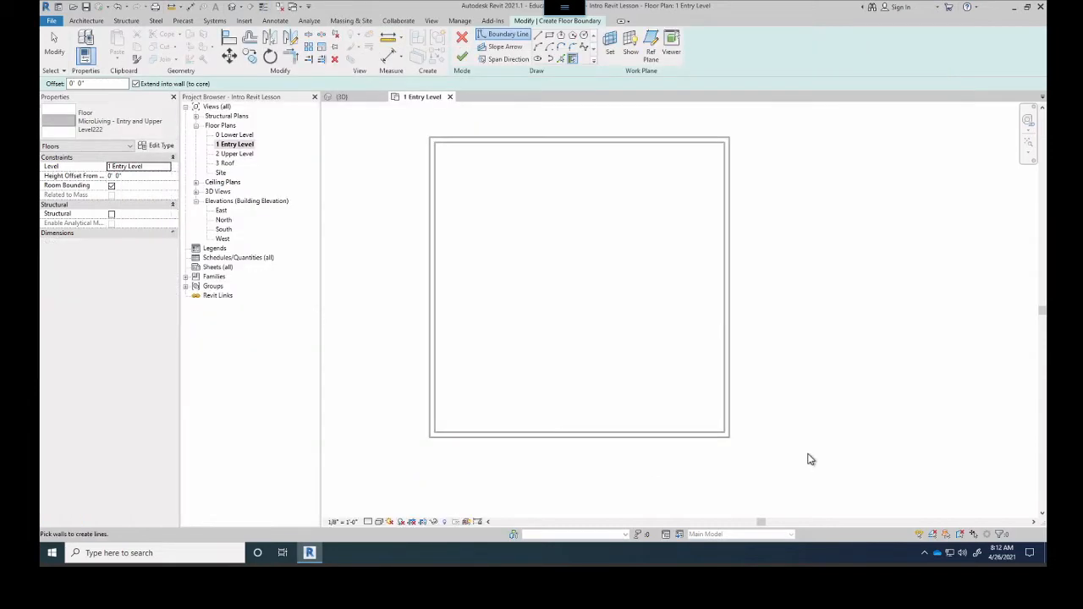
- Create the floor boundary from the four exterior walls on the entry level, and discard the whole floor sketch
click(437, 202)
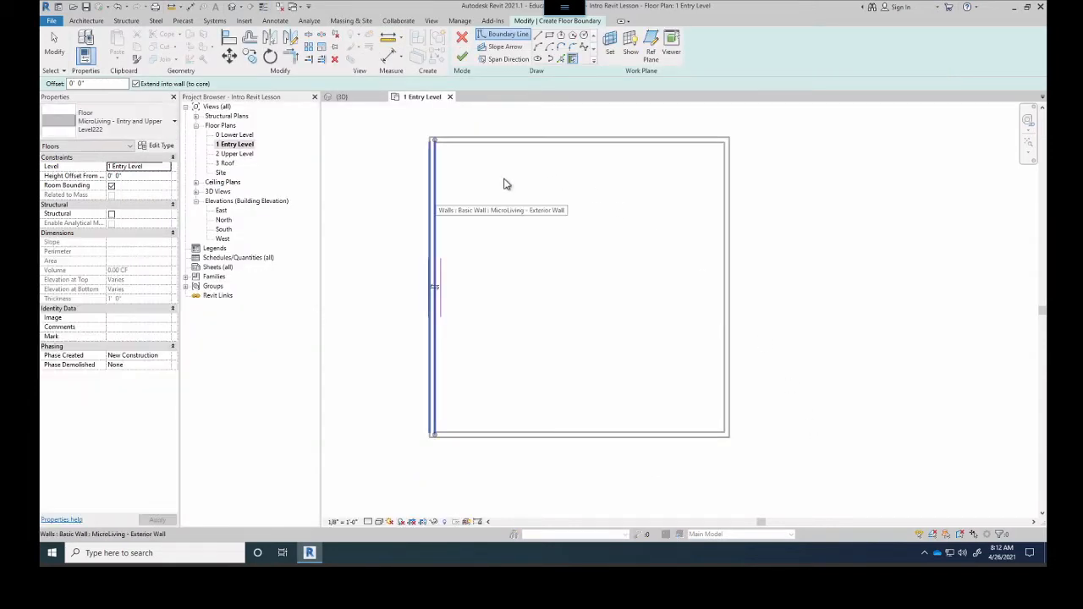
click(557, 143)
click(725, 245)
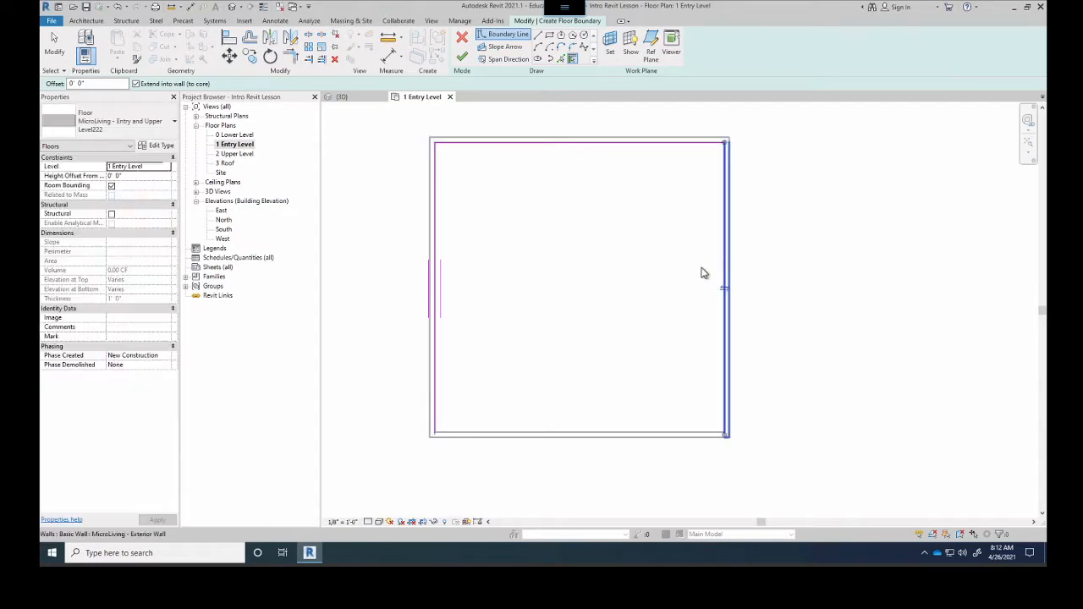
click(624, 435)
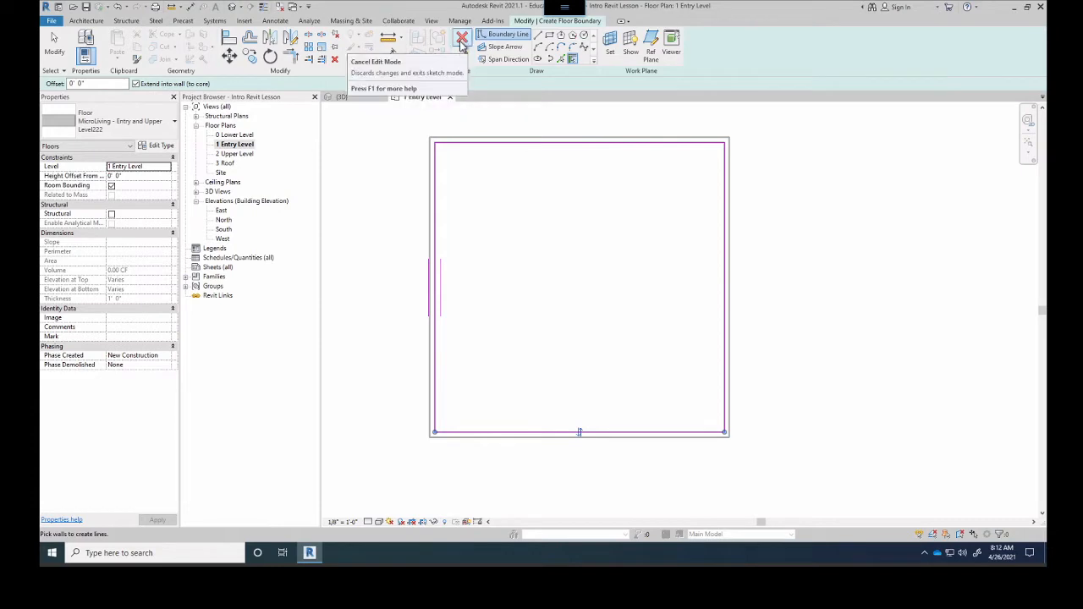
key(Escape)
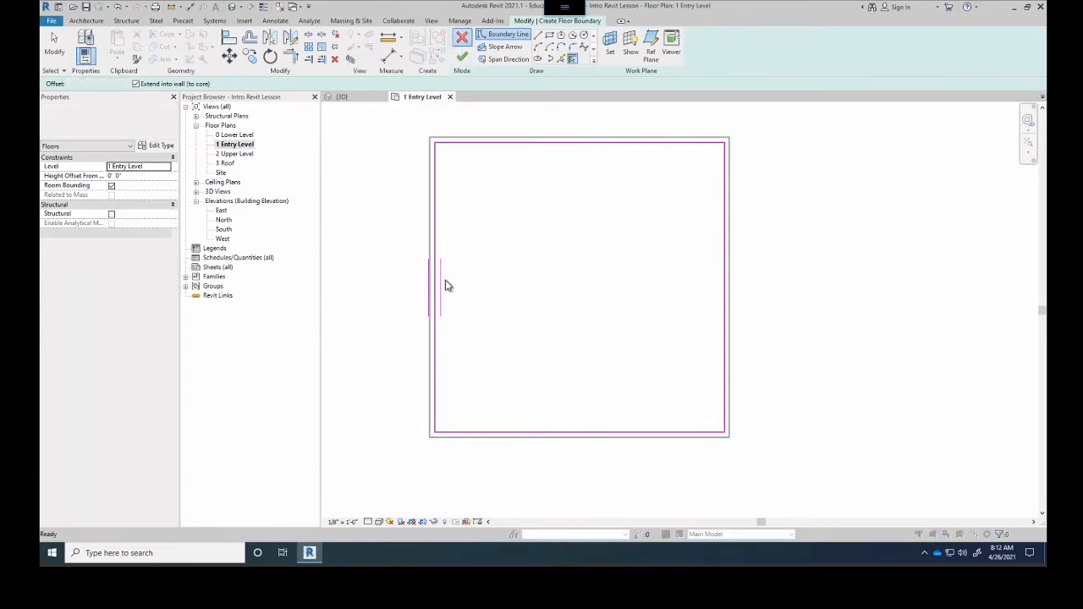
key(Escape)
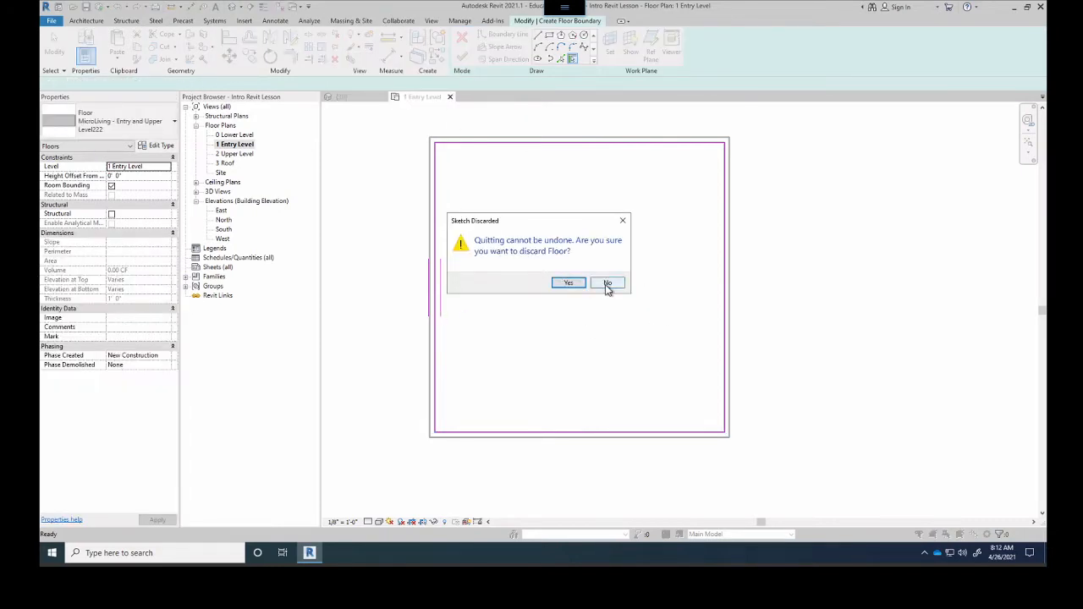
click(567, 283)
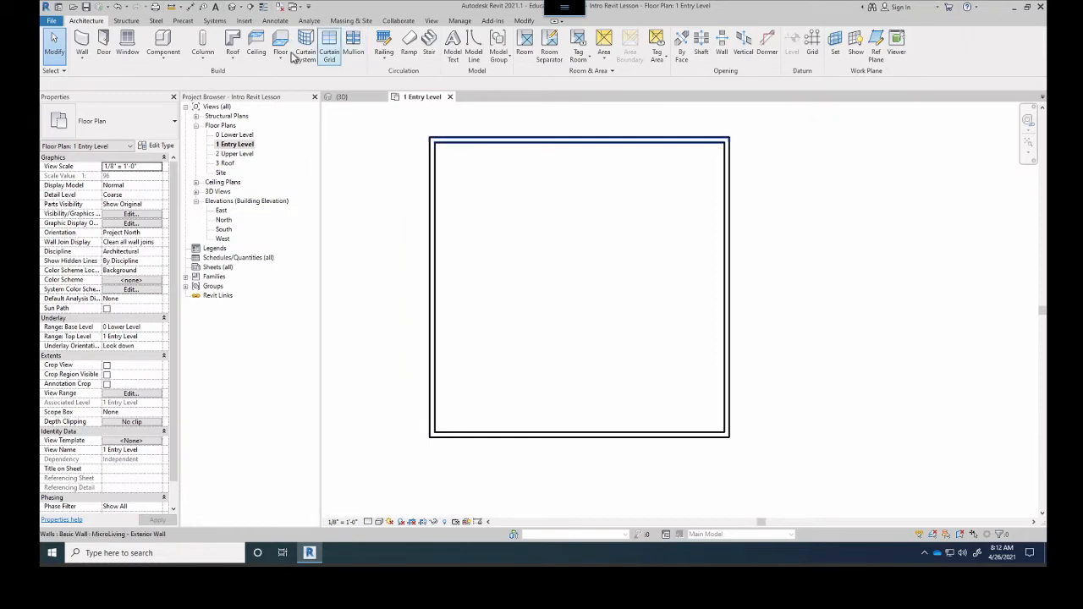
- Set the 3D view's visual style to Wireframe and inspect the lower and entry level floors inside the walls
click(343, 98)
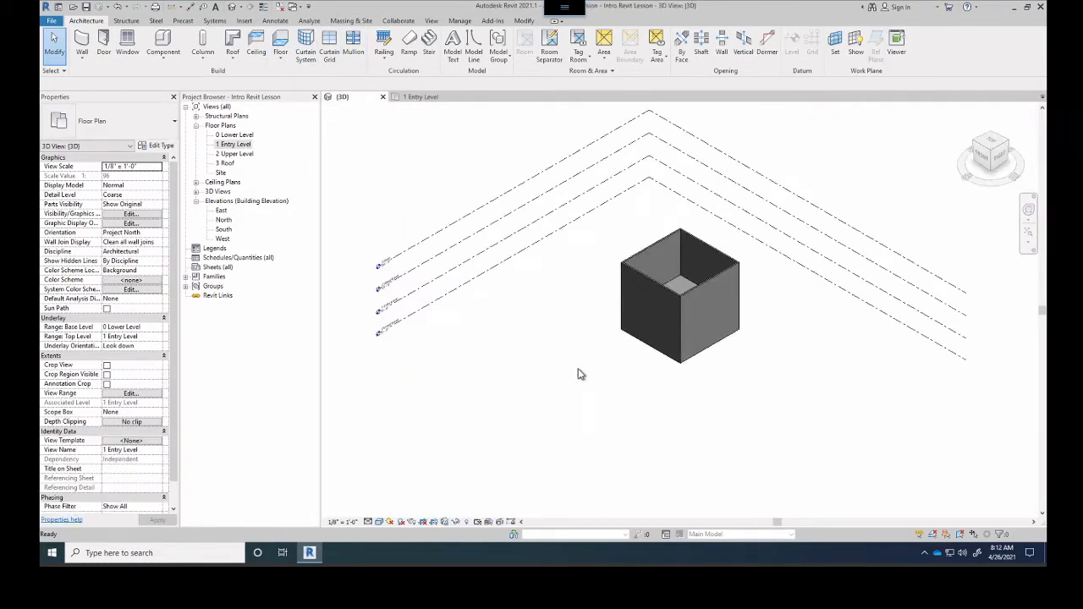
scroll(682, 312, up, 2)
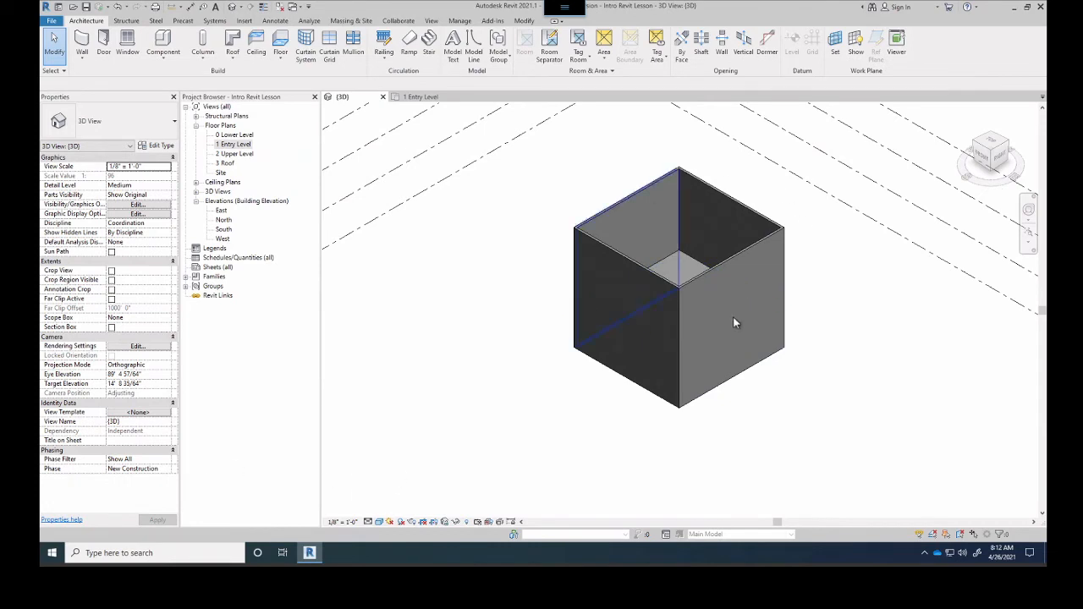
click(380, 523)
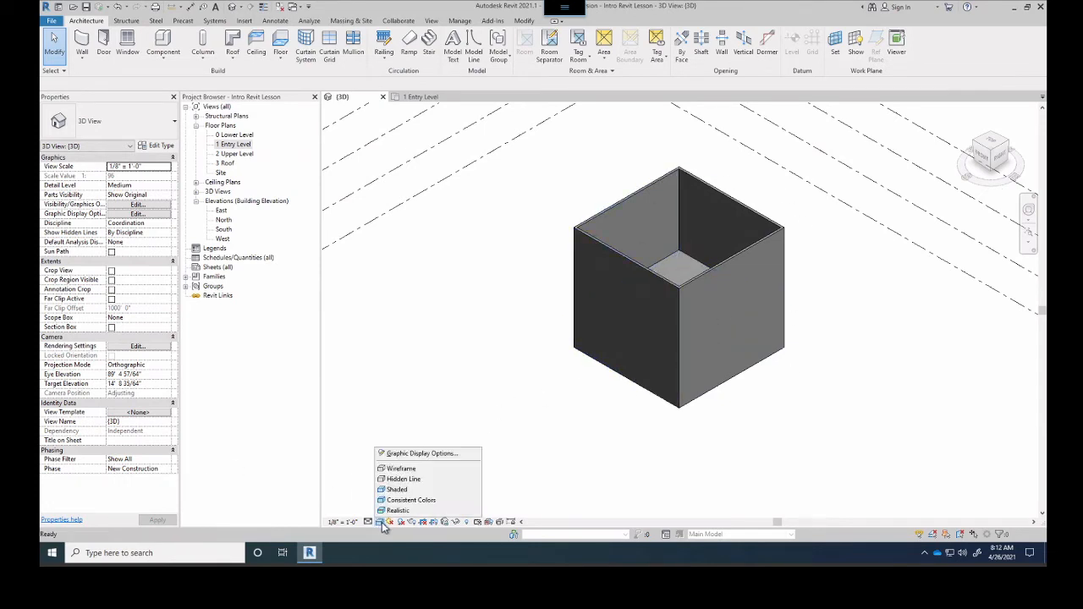
click(397, 471)
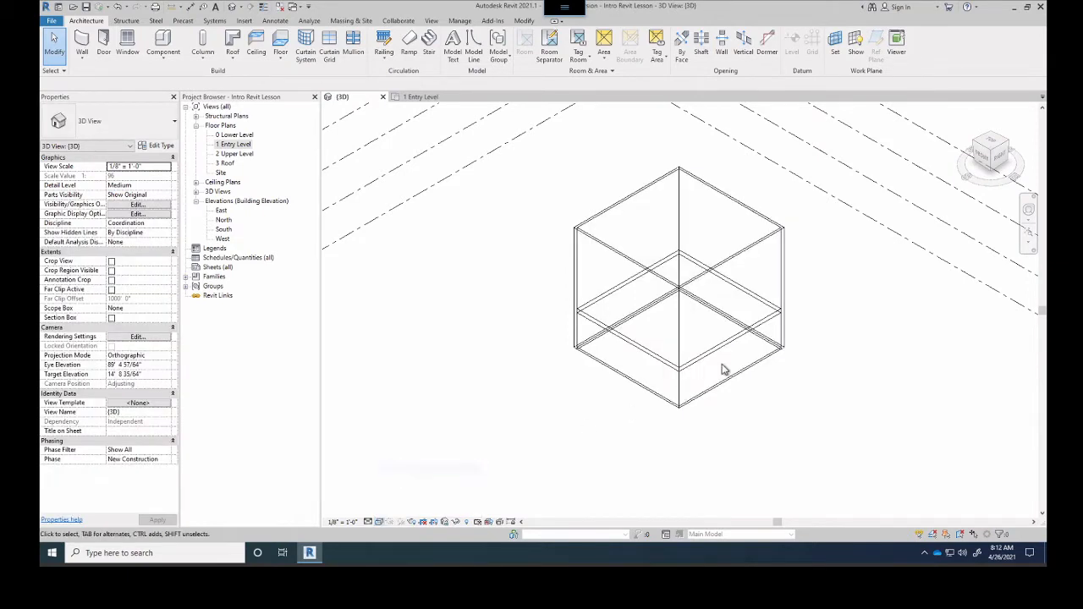
drag(1001, 159, 969, 141)
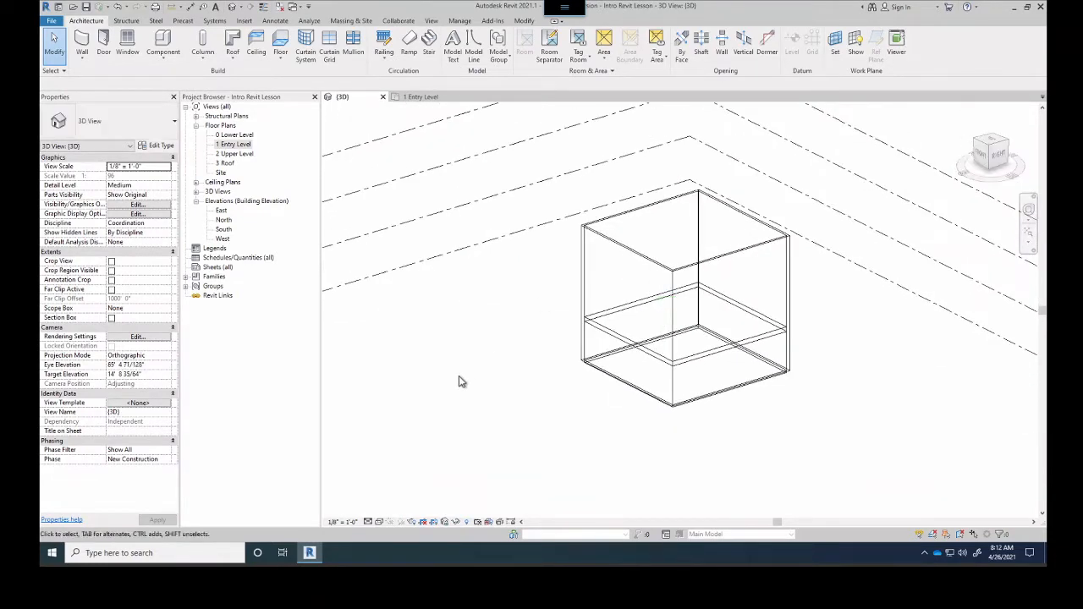
scroll(639, 419, up, 3)
scroll(796, 427, up, 2)
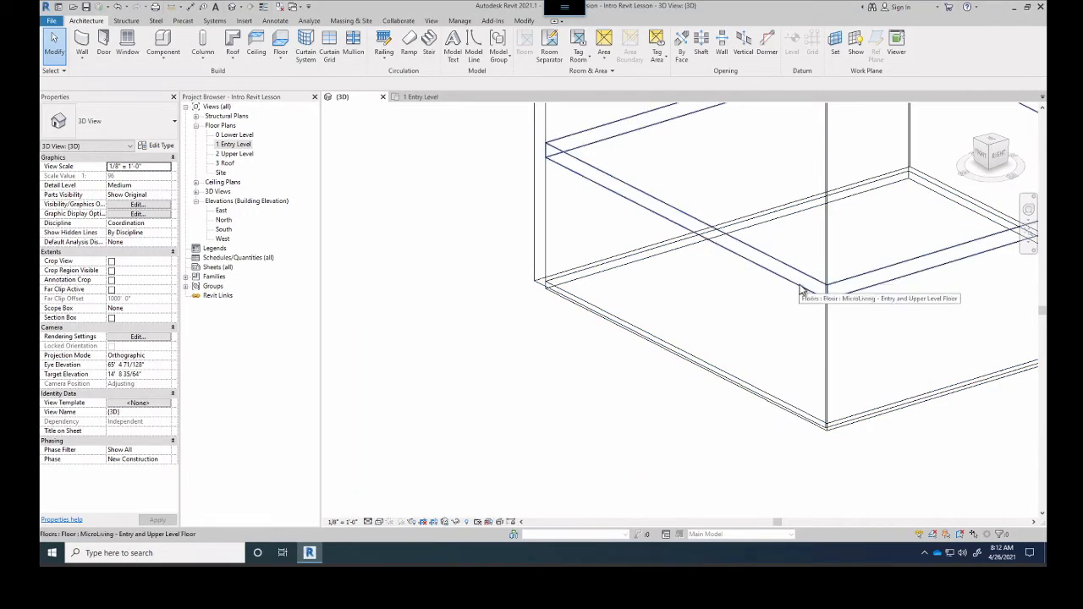
scroll(802, 290, down, 2)
scroll(701, 175, down, 3)
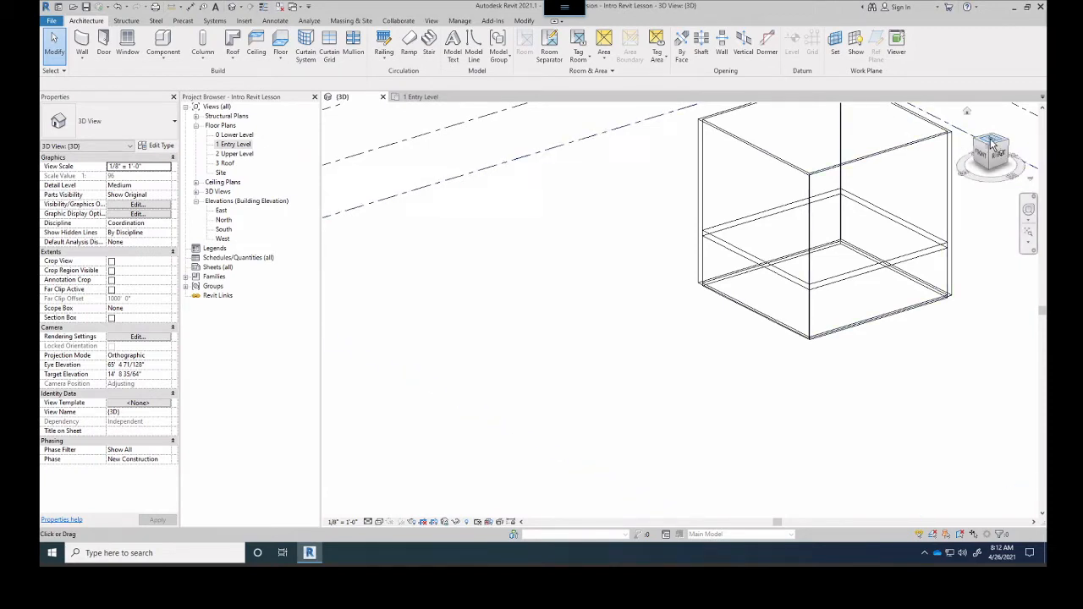
- Open the 2 Upper Level floor plan and create a floor boundary there from all four exterior walls
click(235, 154)
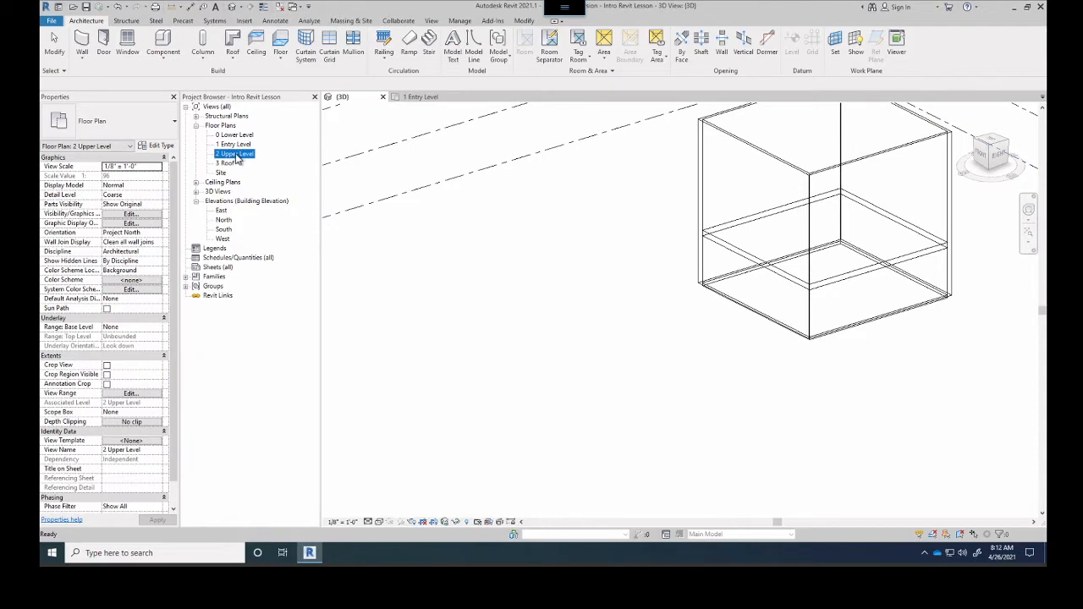
double_click(235, 154)
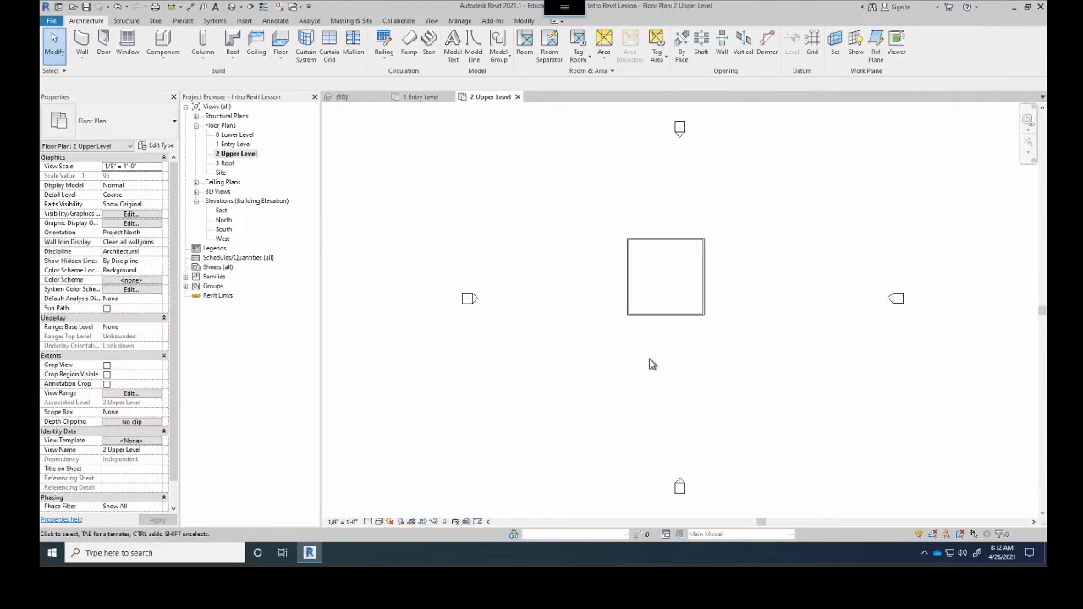
scroll(696, 278, up, 1)
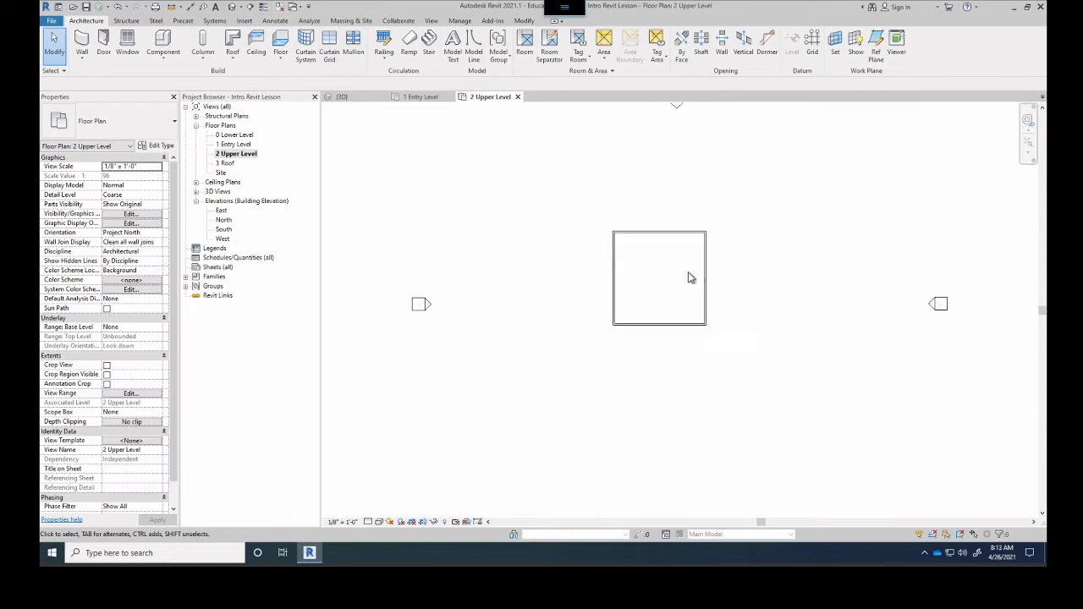
click(280, 47)
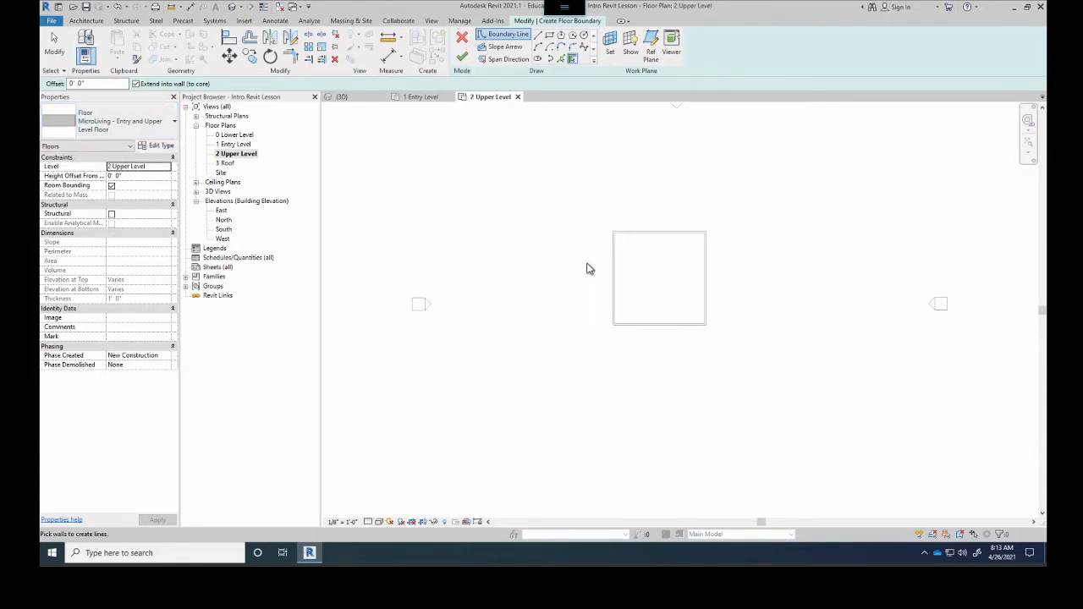
click(618, 260)
click(647, 237)
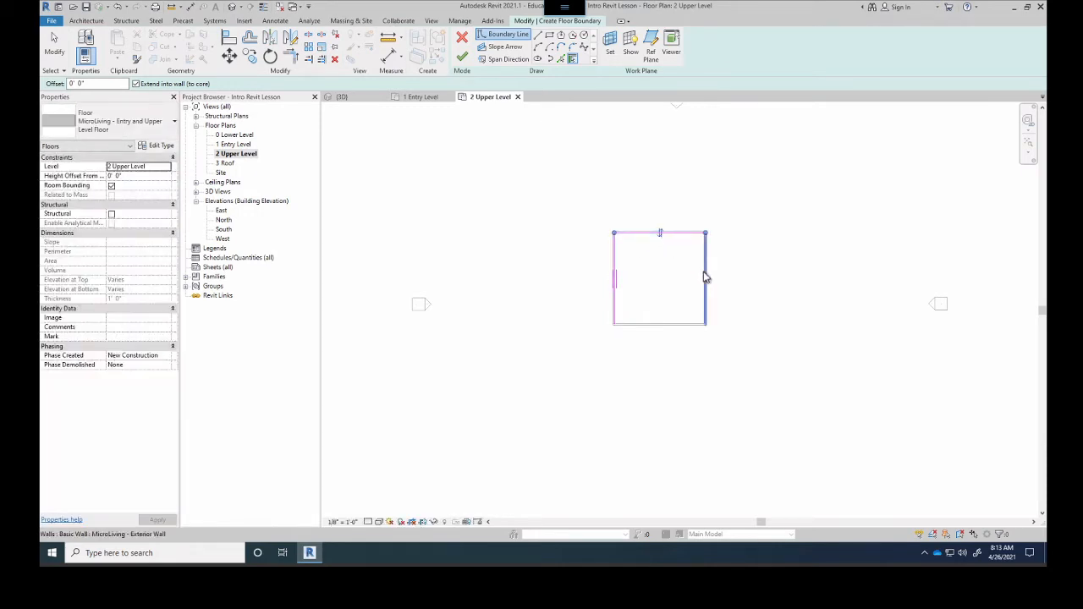
click(705, 278)
click(656, 324)
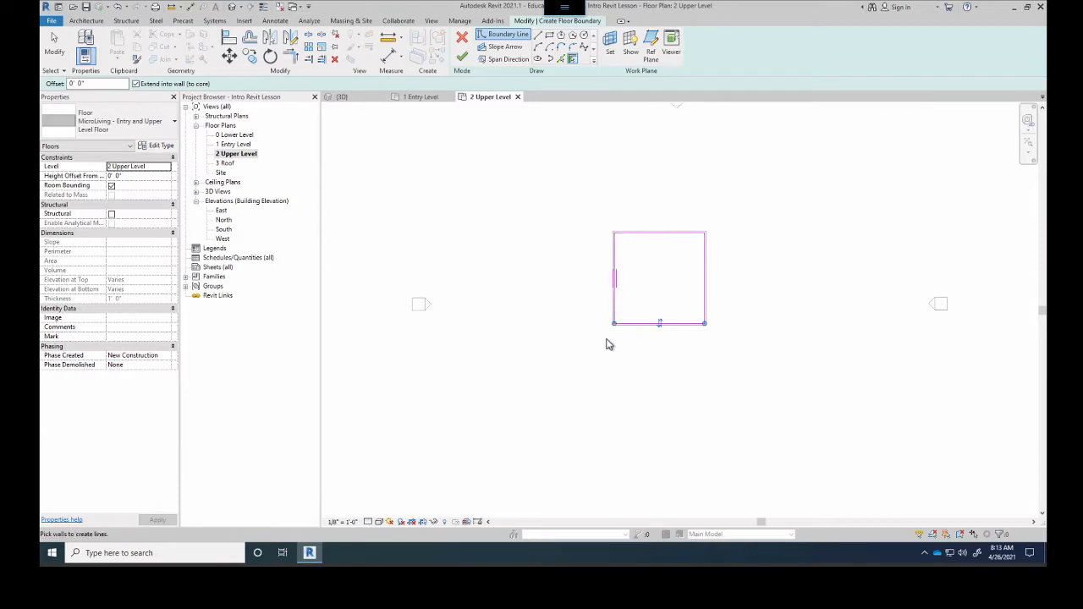
- Finish the upper level floor sketch and join its geometry with the overlapping walls, cutting the shared volume out of them
scroll(680, 327, up, 3)
scroll(568, 210, up, 2)
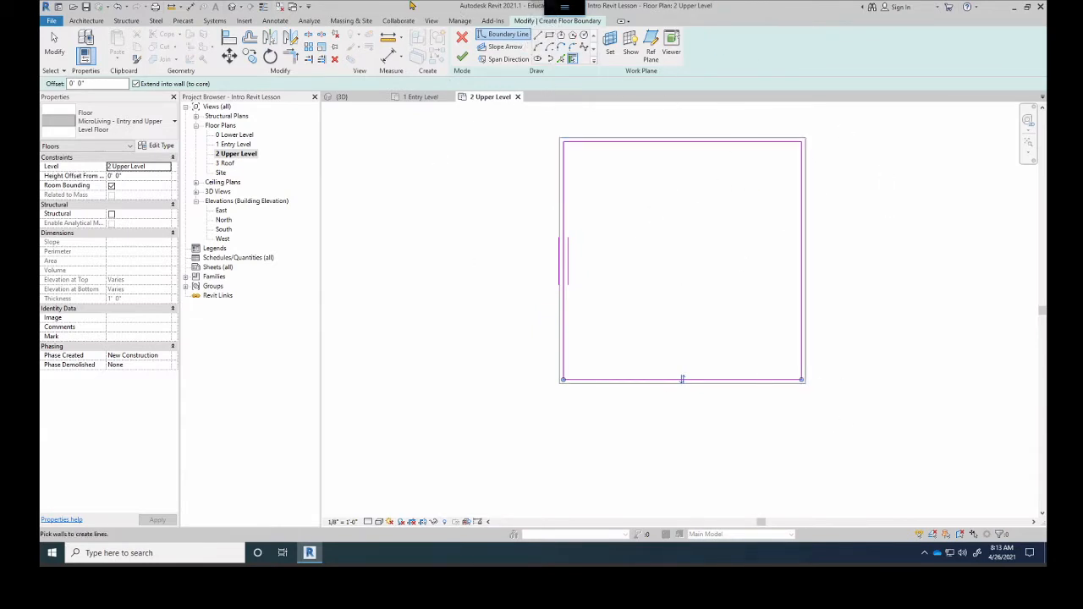
click(462, 56)
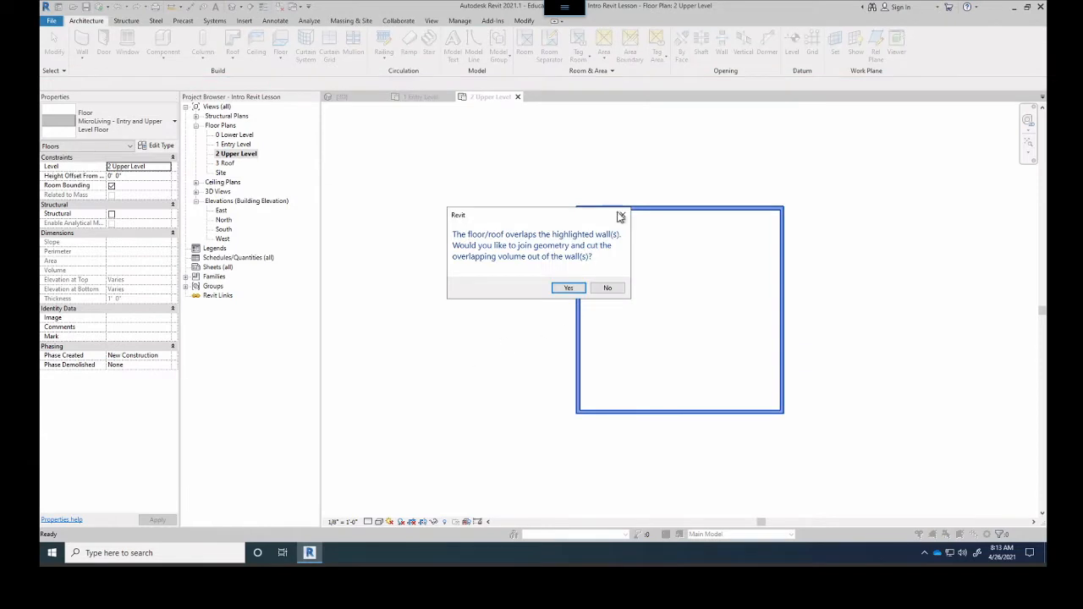
click(565, 288)
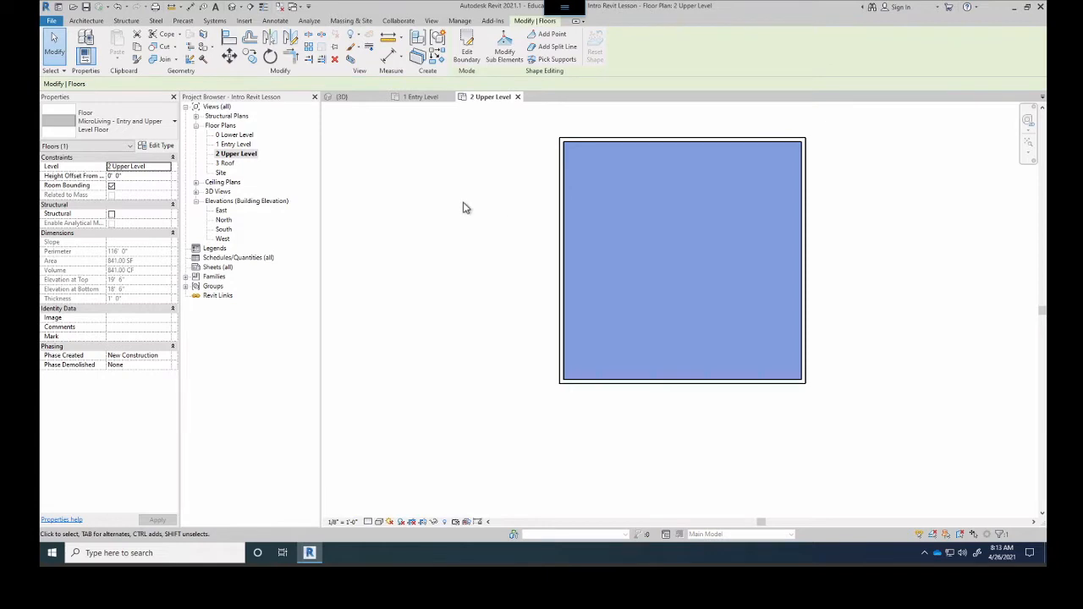
- Inspect the stacked lower, entry and upper level floors inside the walls in the 3D view
click(342, 98)
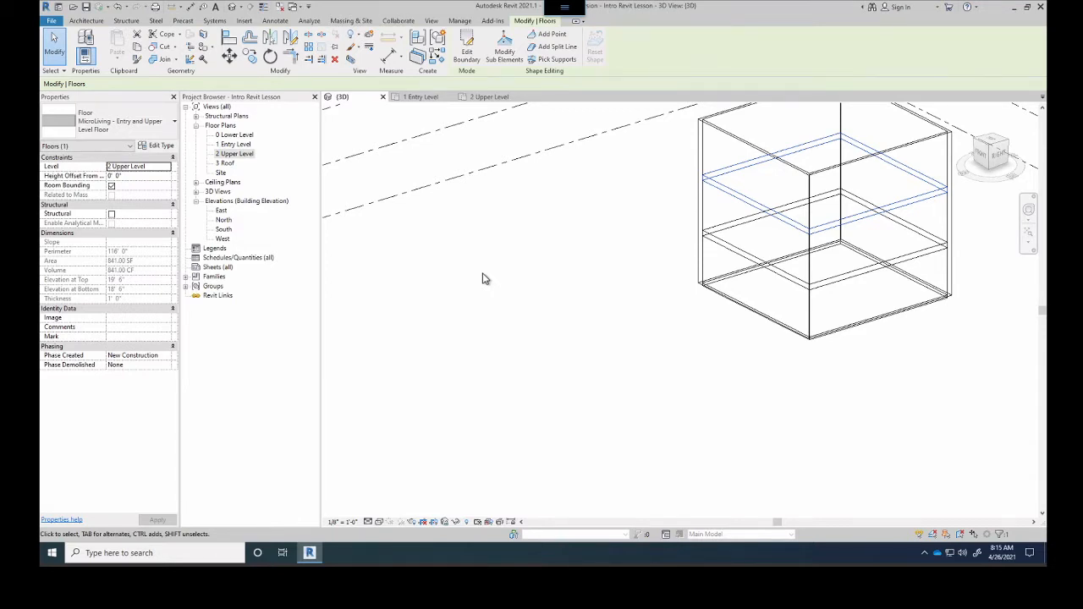
scroll(486, 276, down, 4)
scroll(552, 247, up, 3)
middle_drag(553, 262, 516, 304)
scroll(516, 308, up, 5)
scroll(829, 242, down, 2)
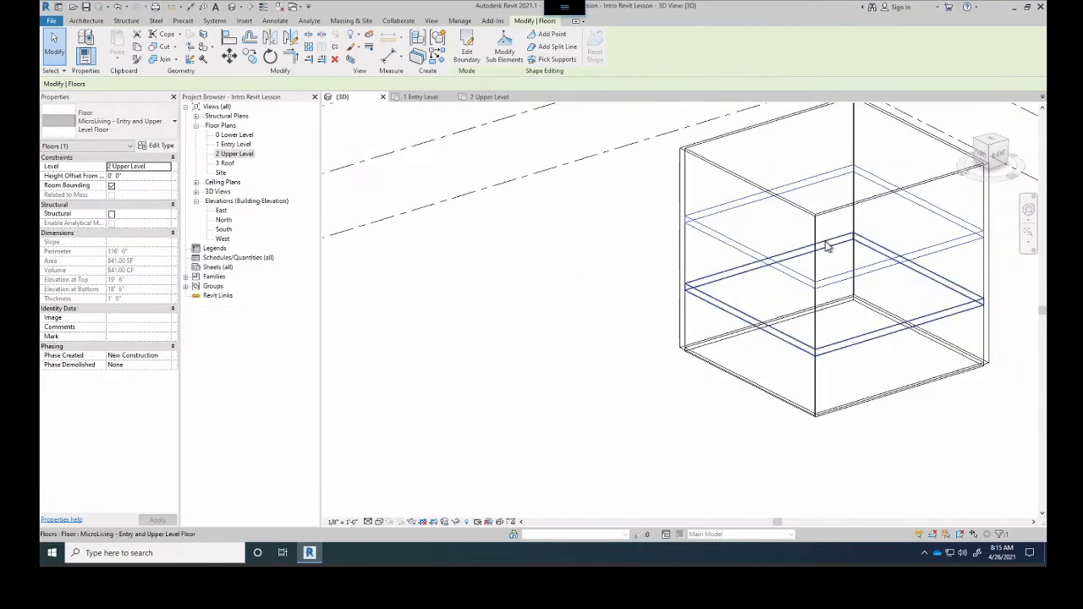
scroll(894, 201, down, 1)
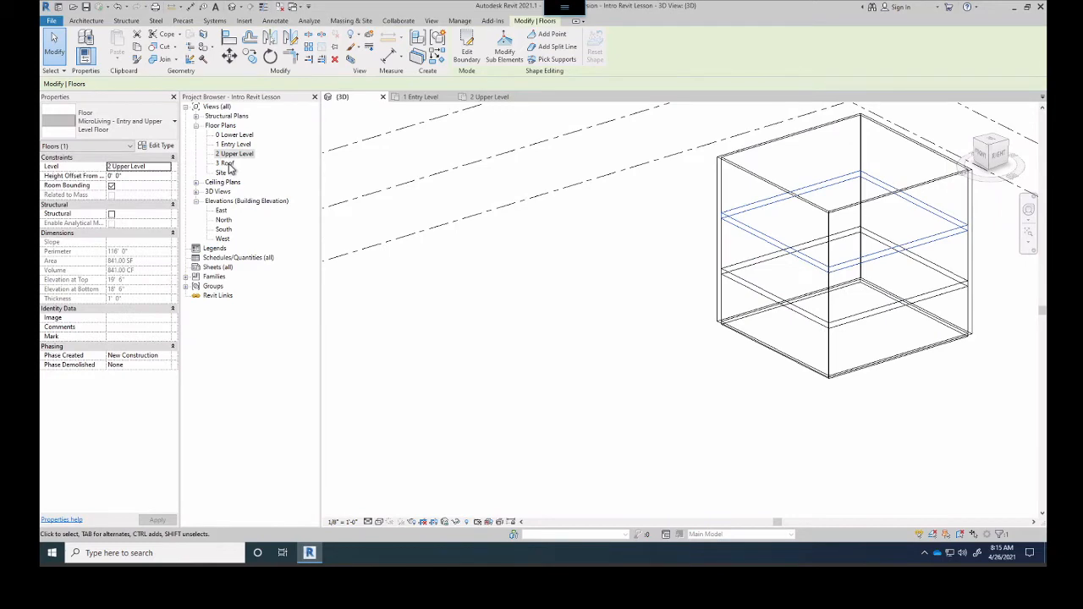
- Examine the level lines in the North elevation and compare the 3 Roof and 2 Upper Level floor plans
double_click(230, 165)
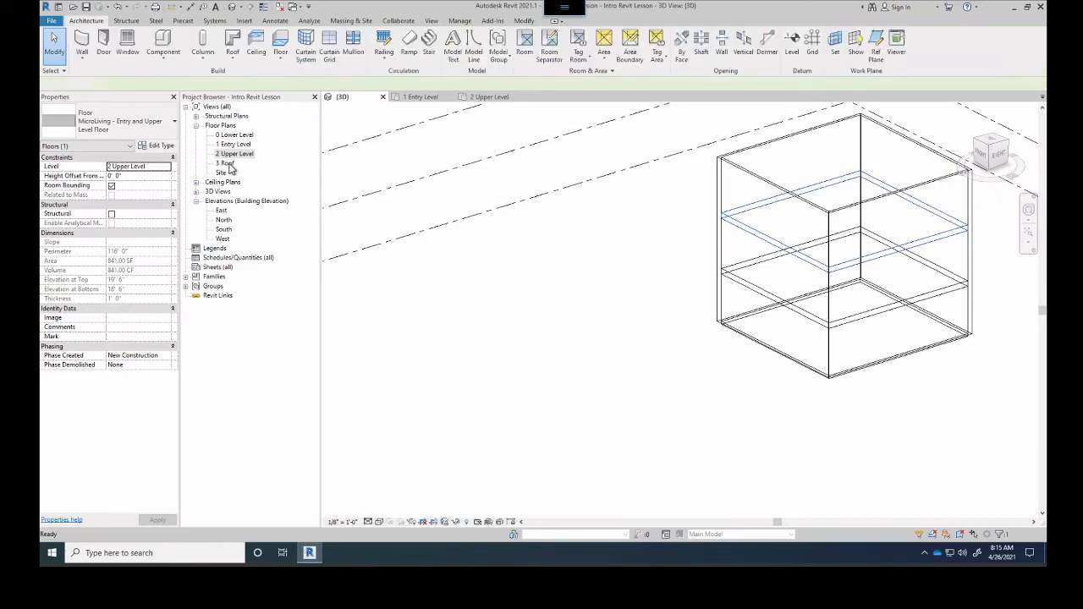
double_click(224, 221)
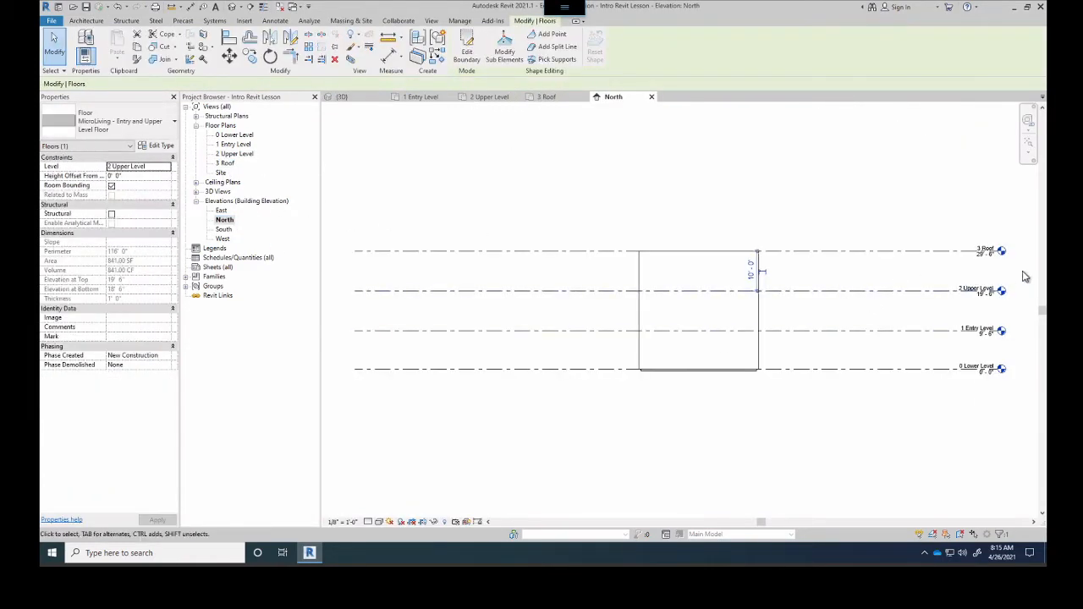
scroll(998, 262, up, 2)
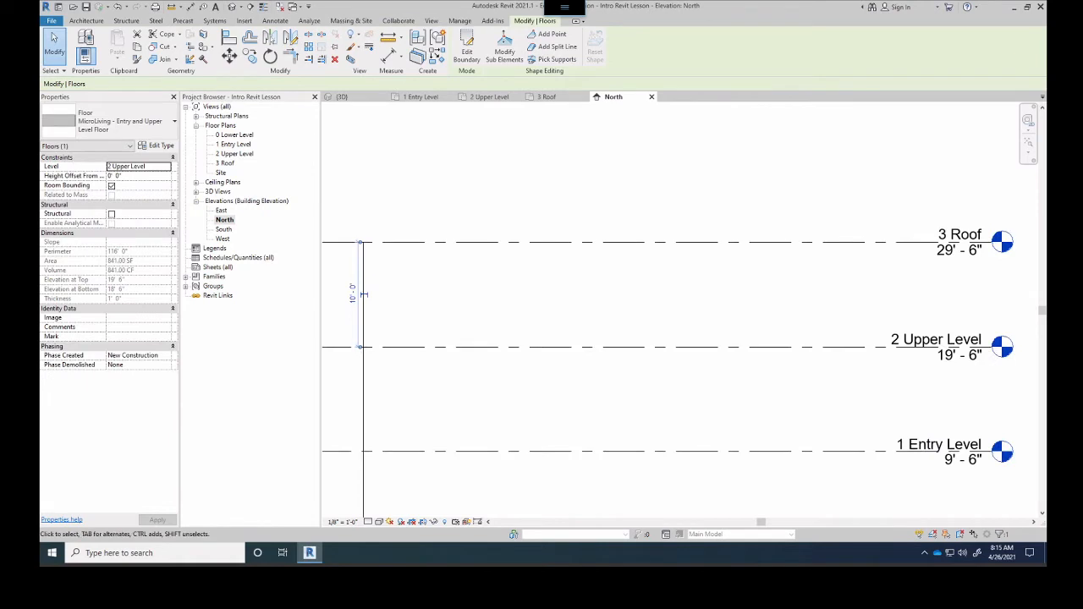
double_click(226, 163)
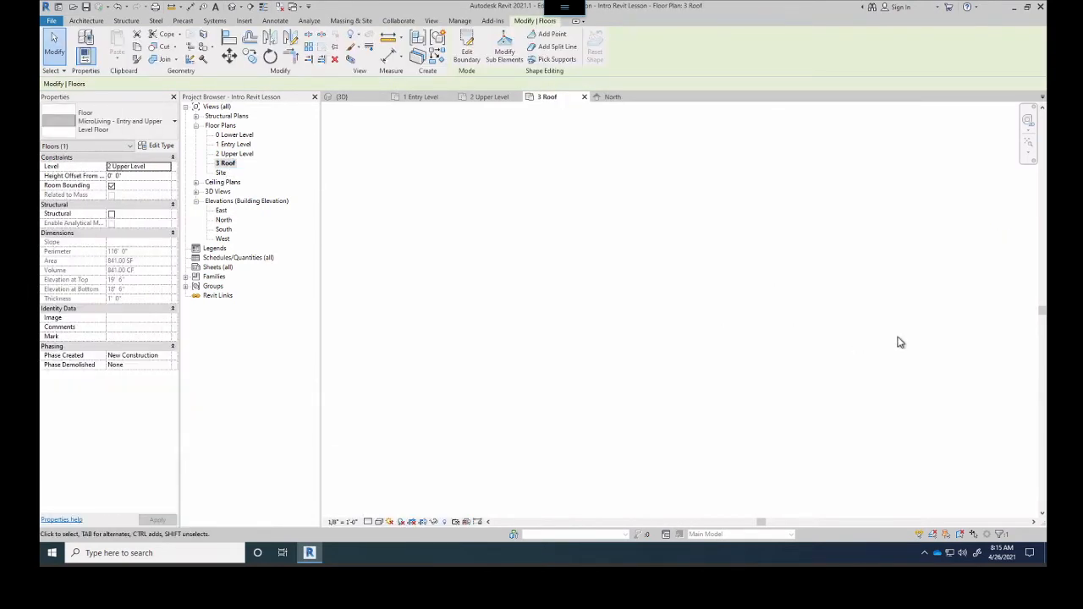
scroll(703, 316, down, 4)
scroll(733, 337, up, 3)
double_click(235, 154)
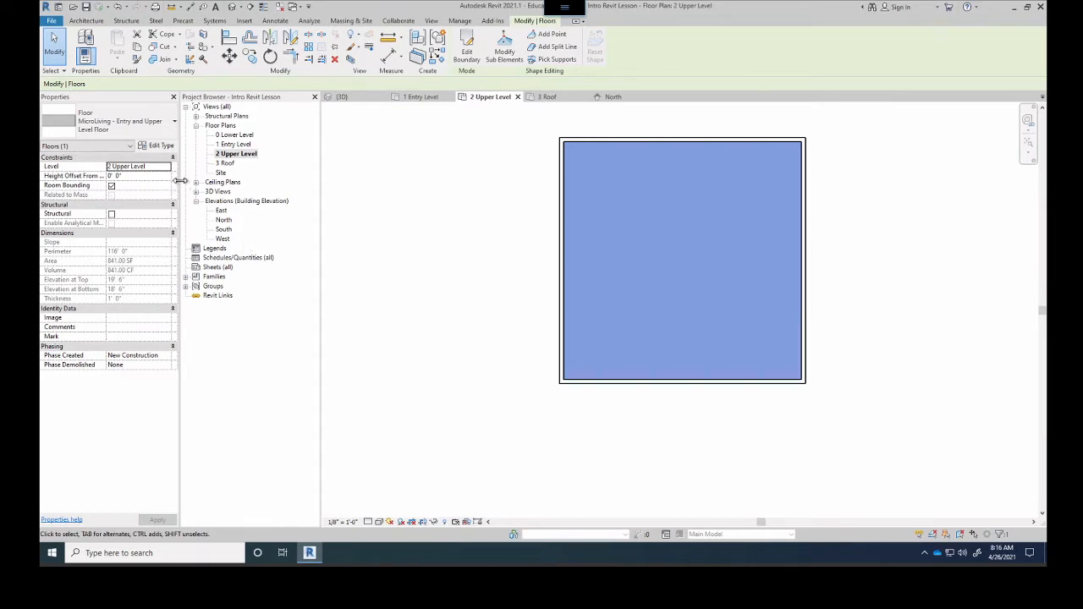
drag(180, 181, 189, 181)
click(409, 240)
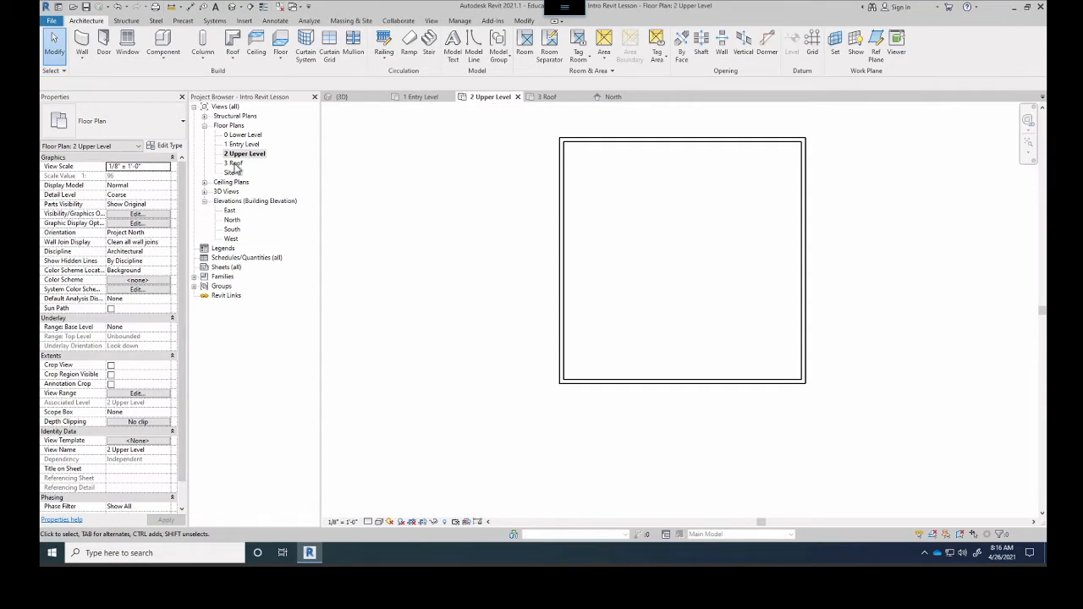
- Open the 3 Roof floor plan and set its underlay base level to 2 Upper Level
double_click(234, 164)
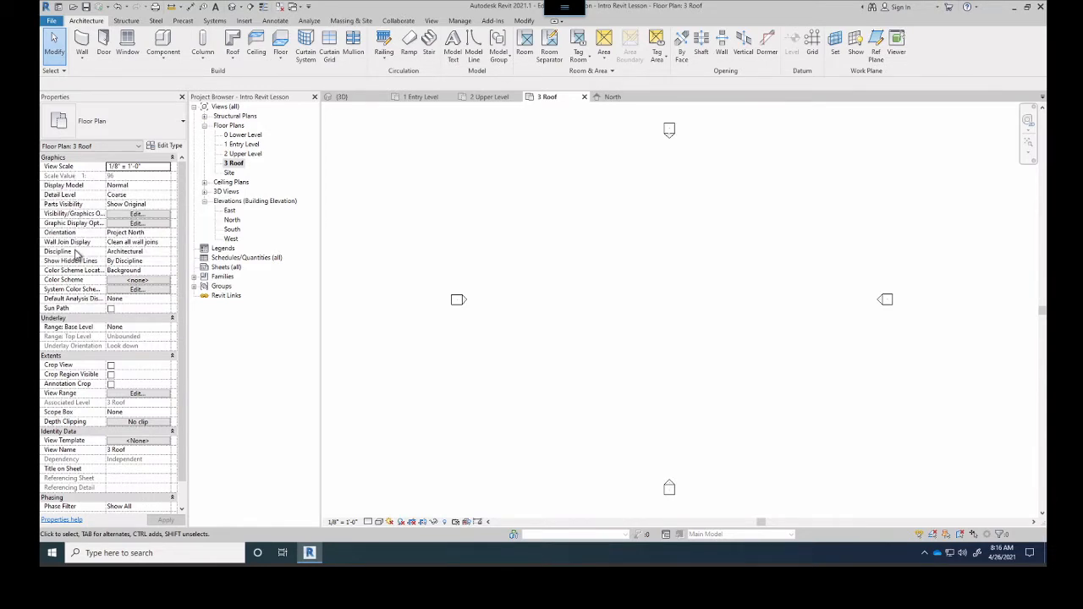
scroll(81, 314, down, 1)
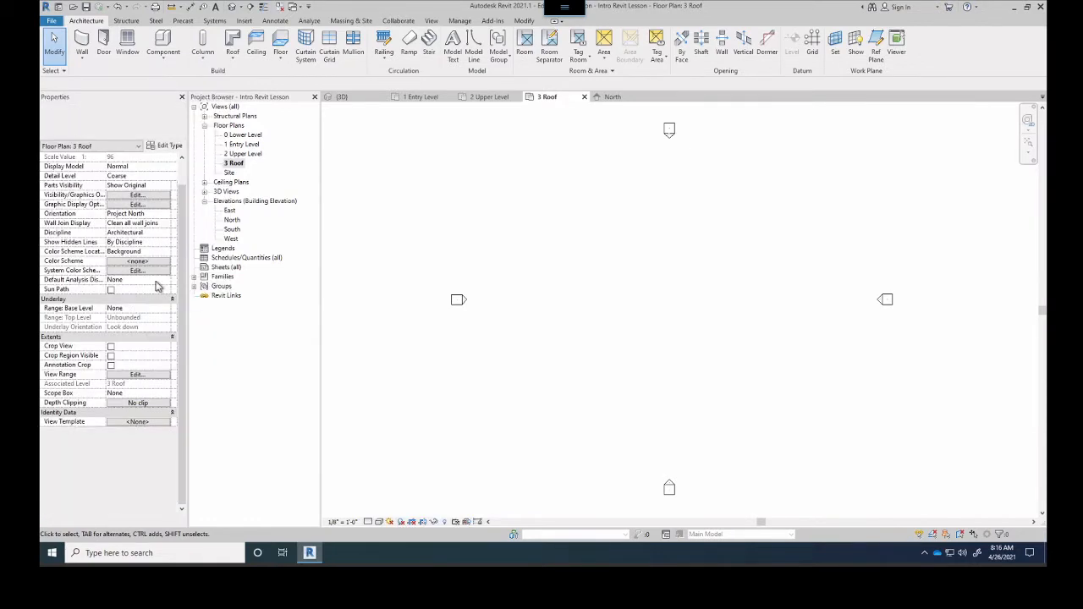
click(141, 310)
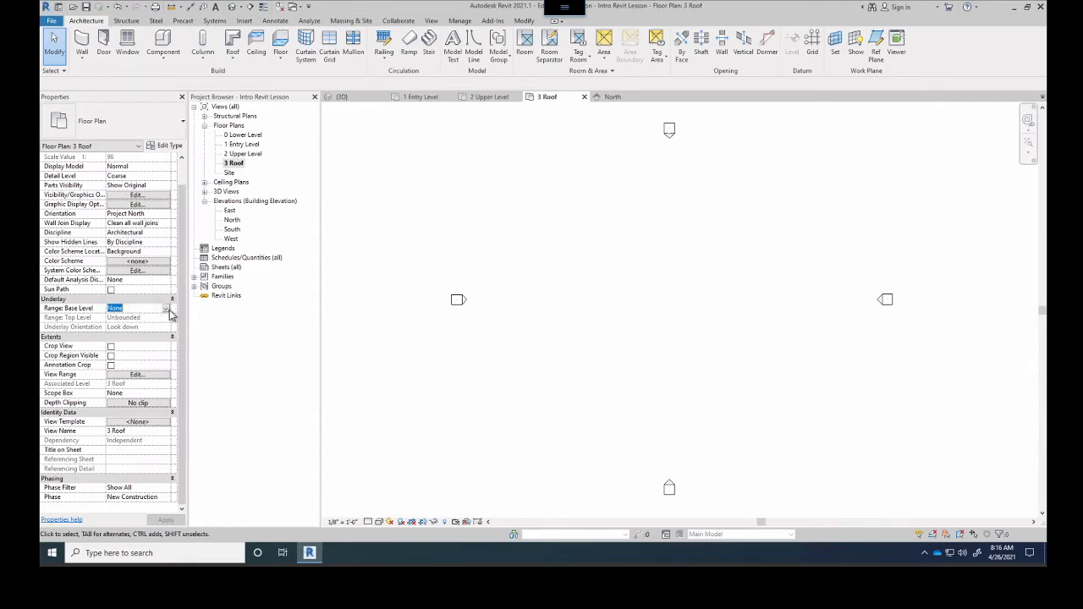
click(167, 310)
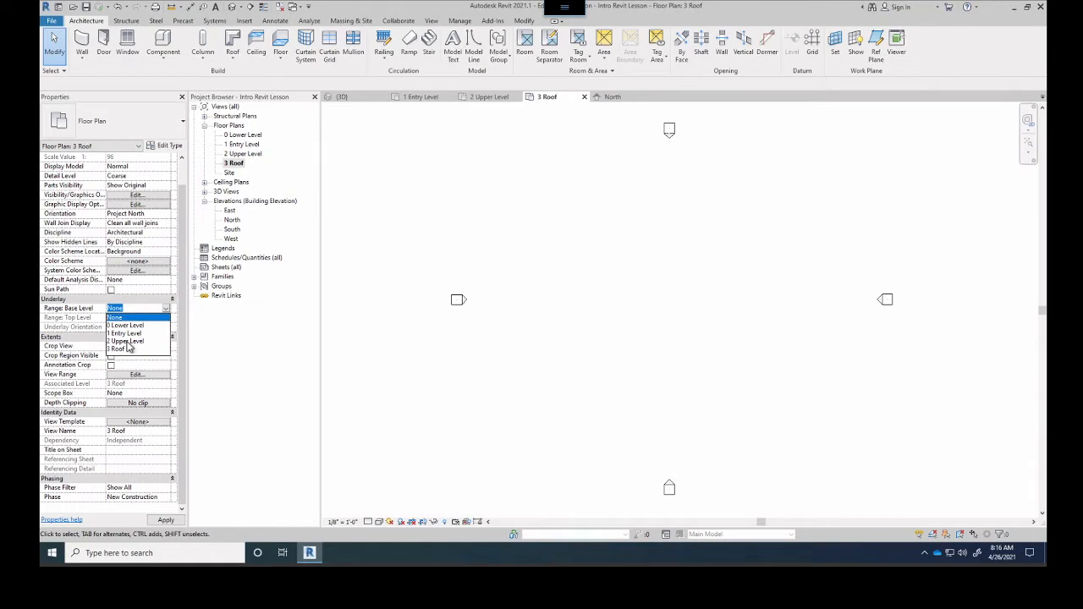
click(127, 341)
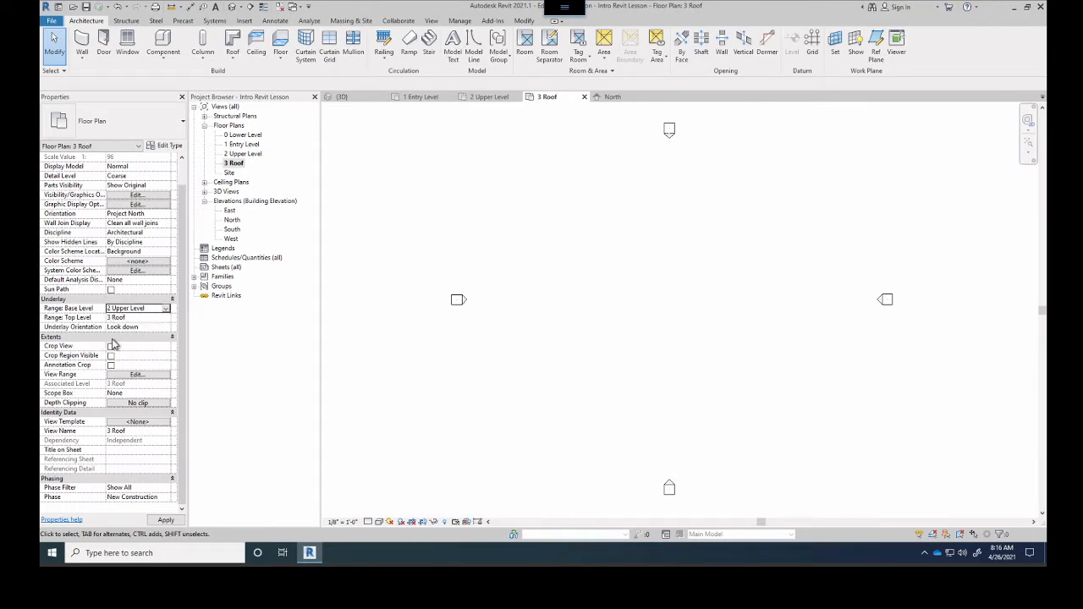
click(165, 520)
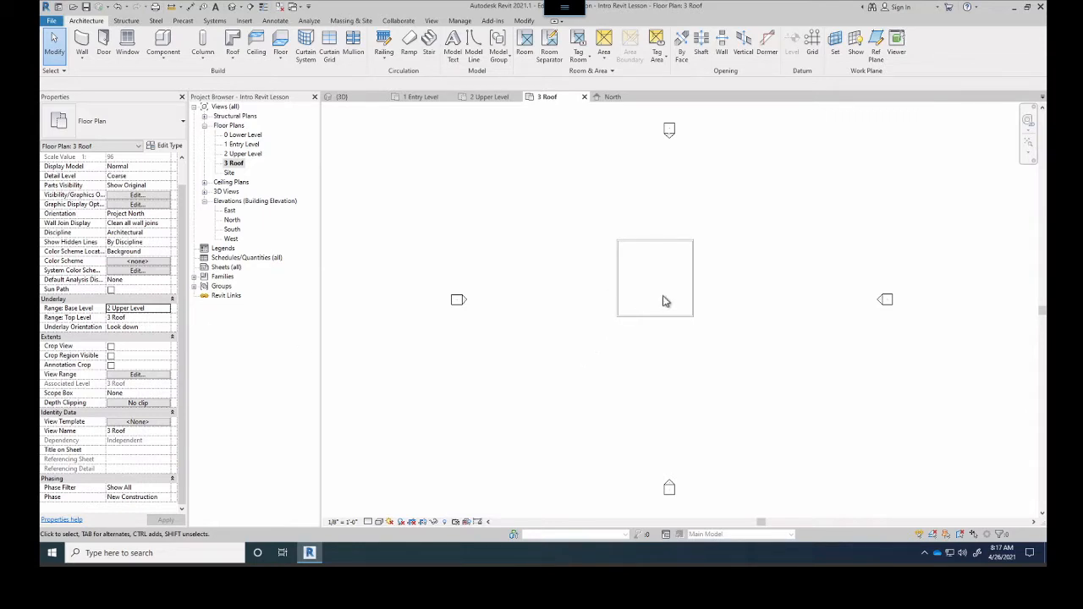
scroll(704, 289, up, 2)
scroll(648, 262, up, 1)
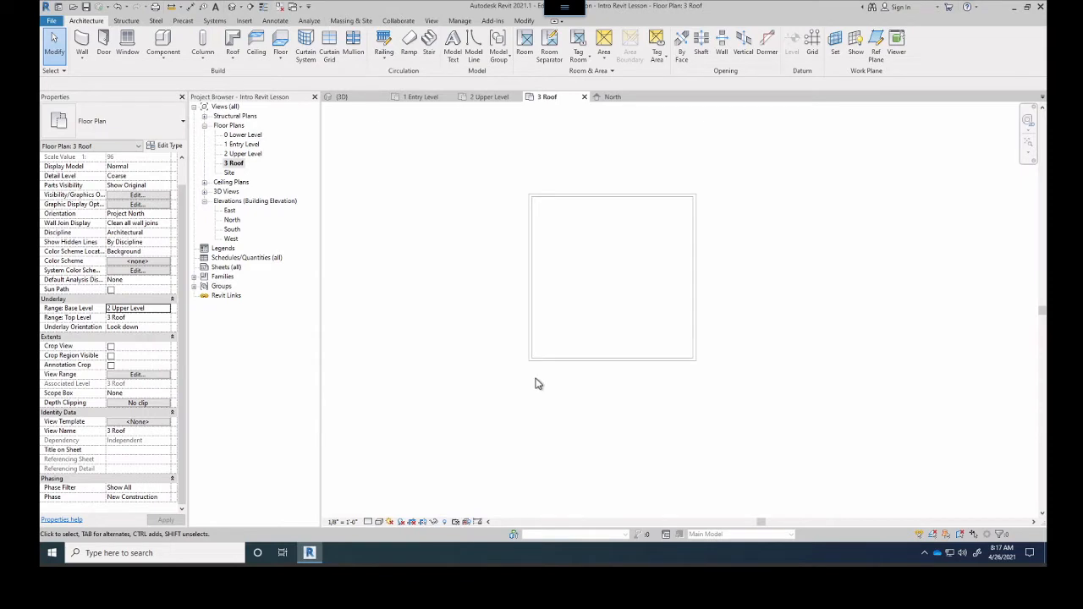
- Start a roof by footprint on the 3 Roof plan and duplicate the Generic - 12" roof type as MicroLiving - Roof
click(233, 40)
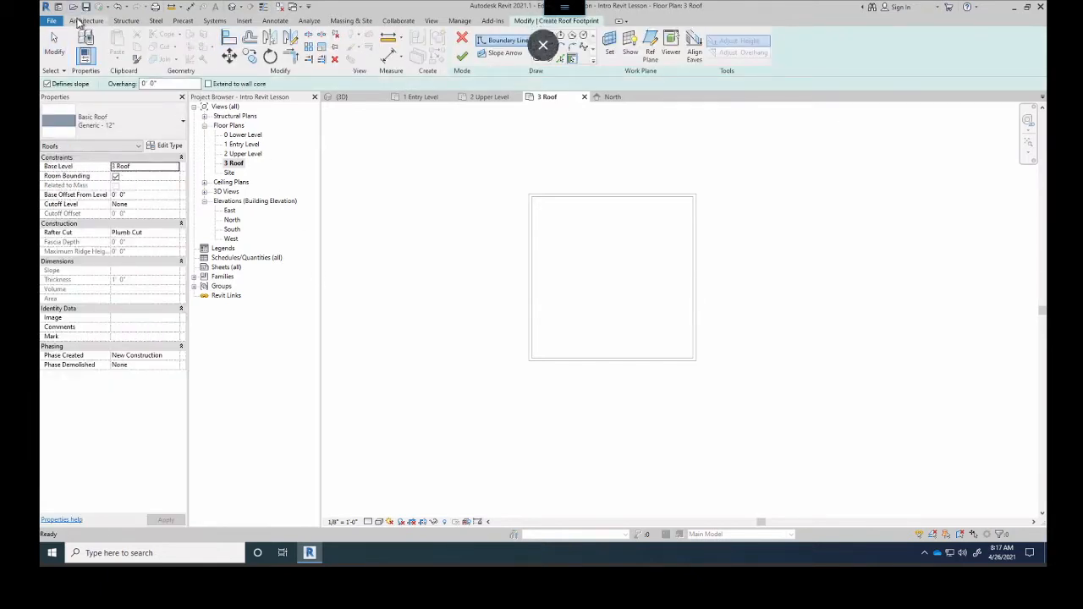
click(78, 21)
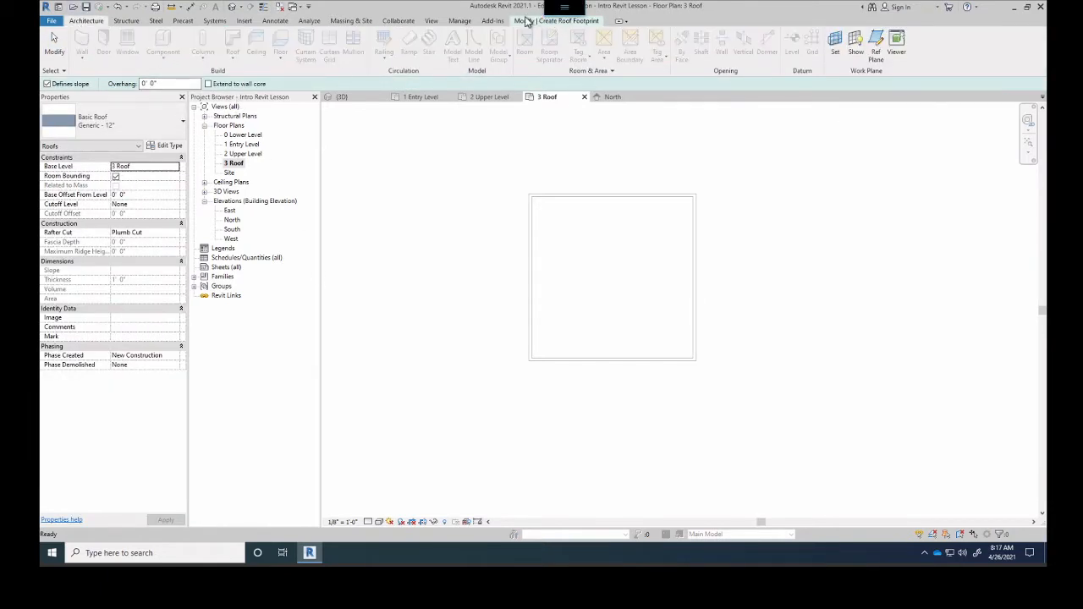
click(526, 21)
click(543, 40)
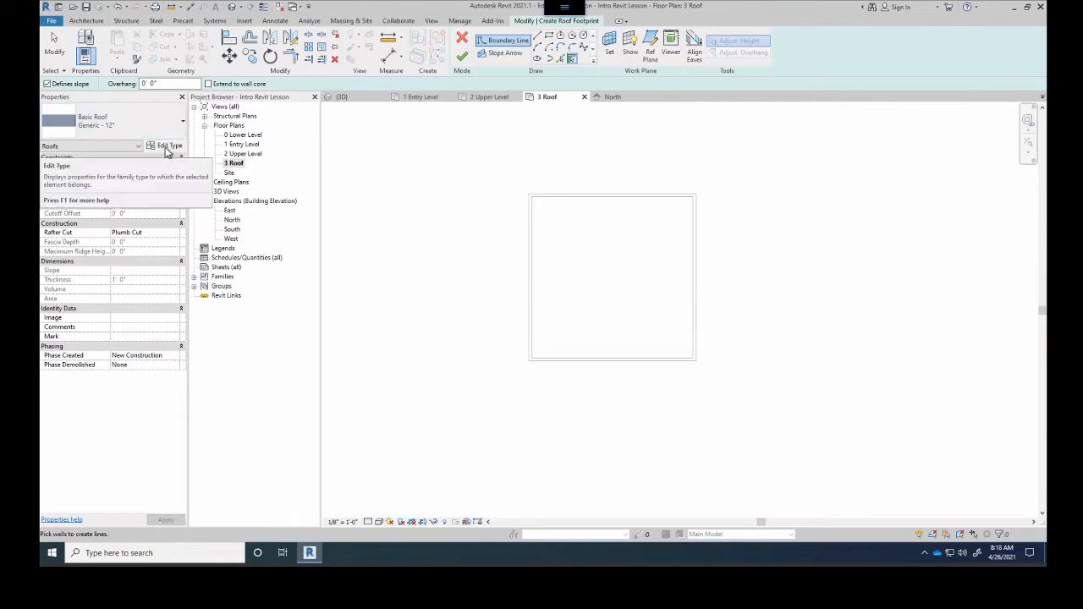
click(166, 149)
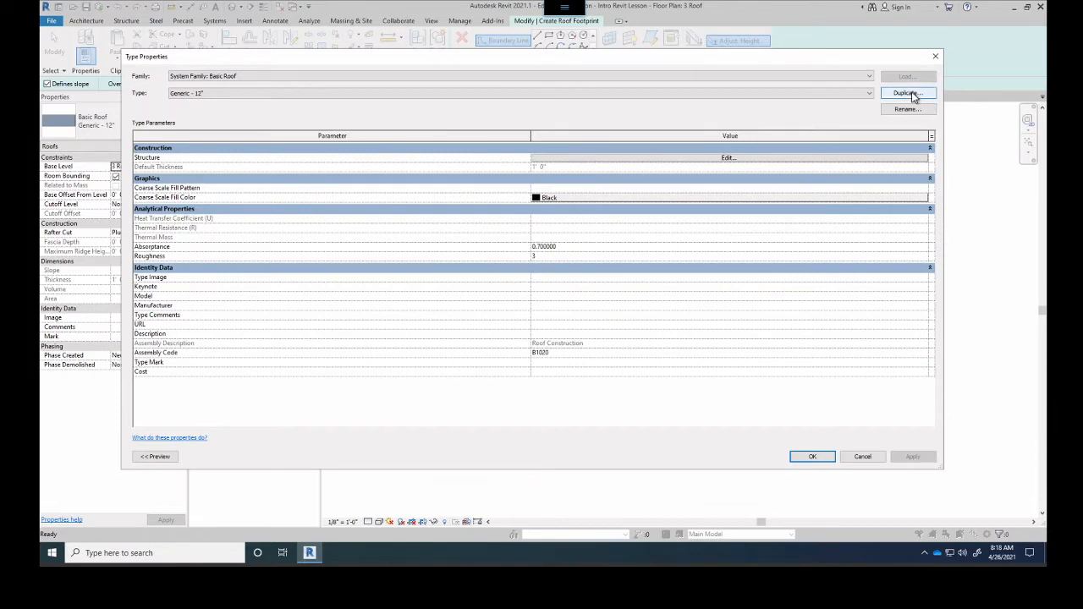
click(909, 93)
text(MicroLiving - Roof)
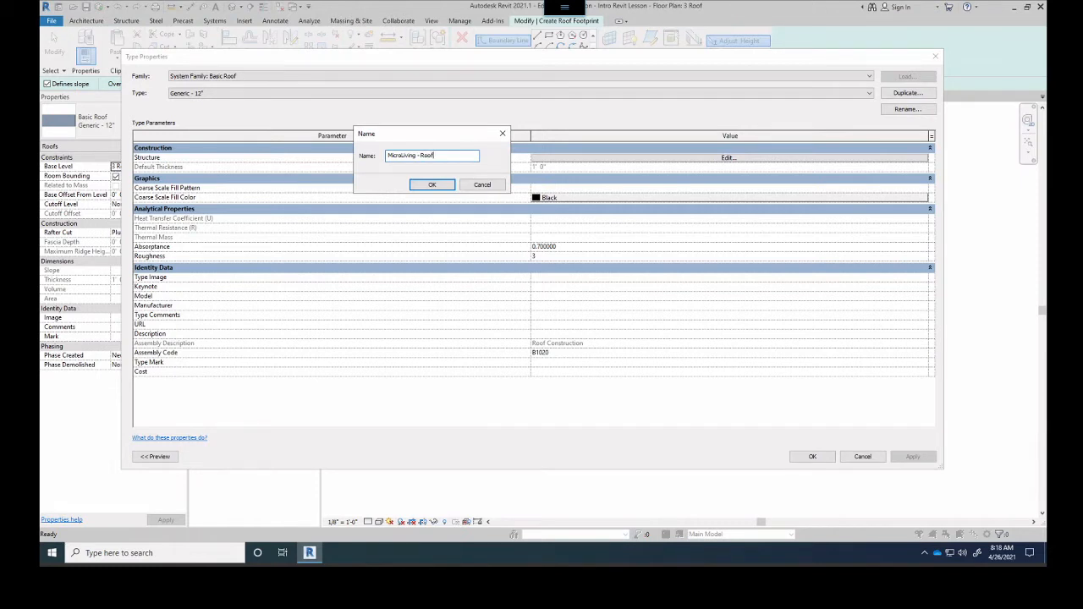
click(432, 186)
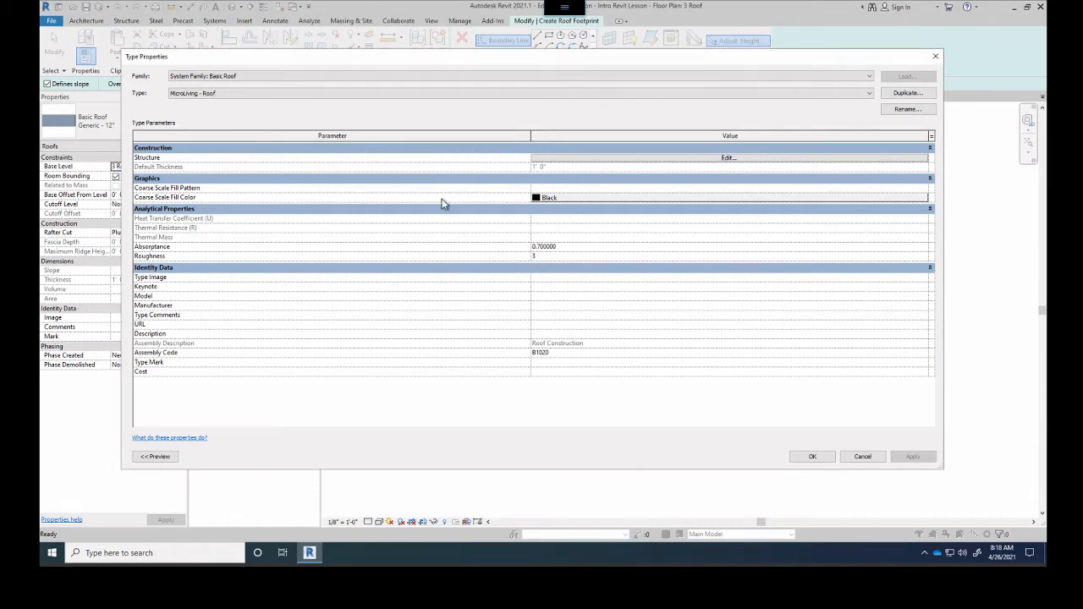
- Set the structure layer's thickness to 6" in the MicroLiving - Roof type, accept its properties, and discard the roof sketch
click(710, 161)
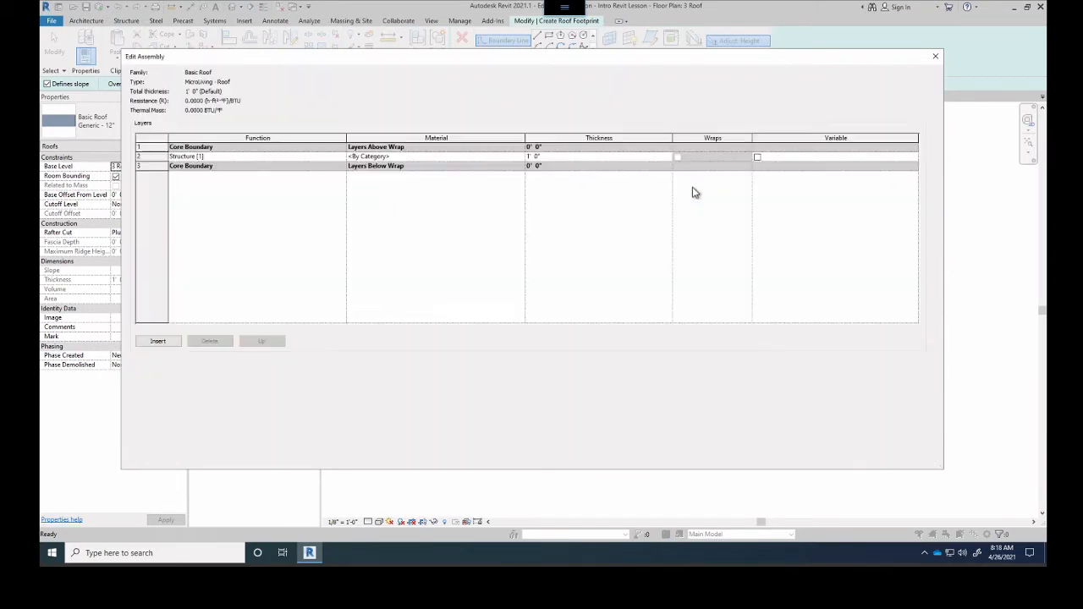
click(546, 160)
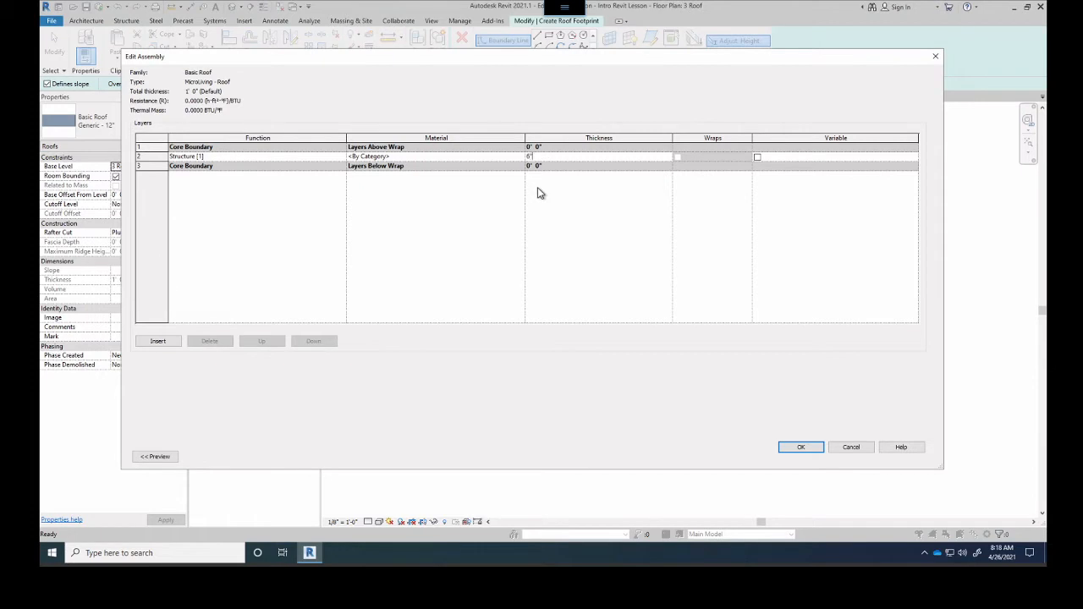
click(801, 452)
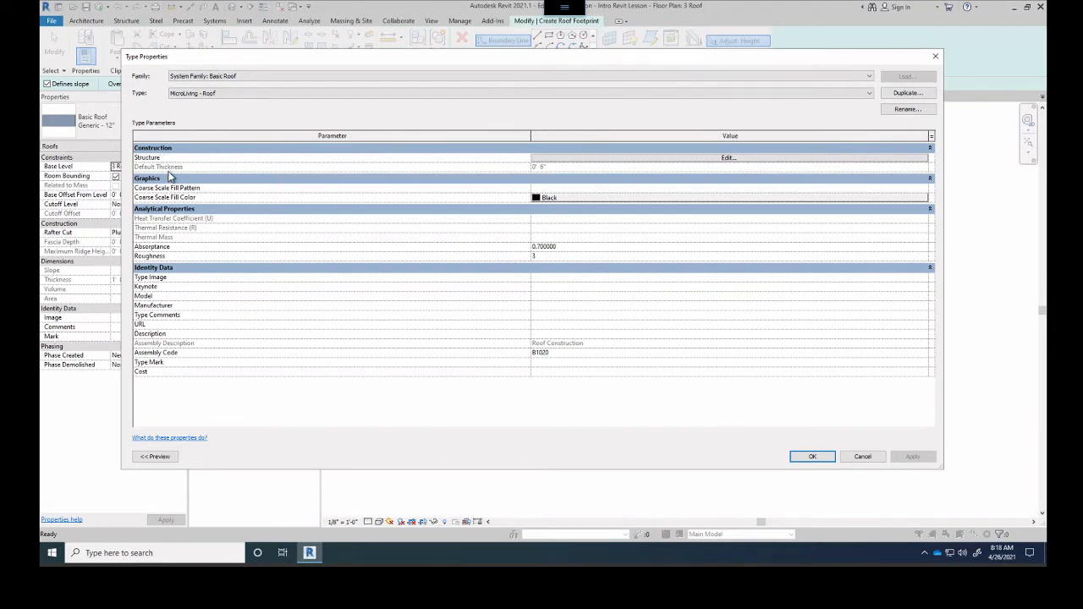
click(645, 158)
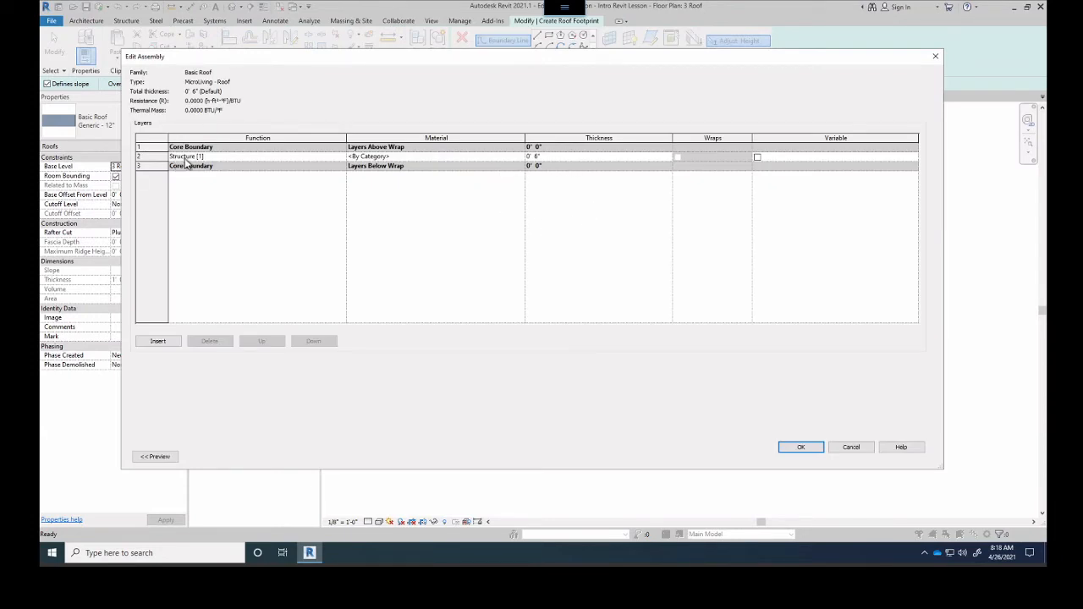
click(567, 159)
click(805, 451)
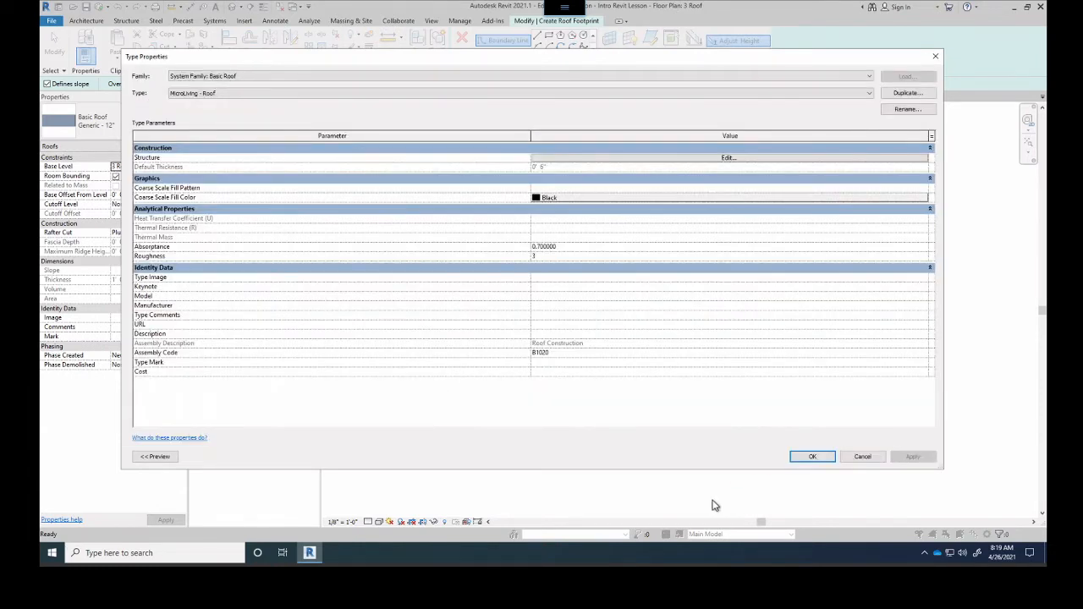
click(810, 457)
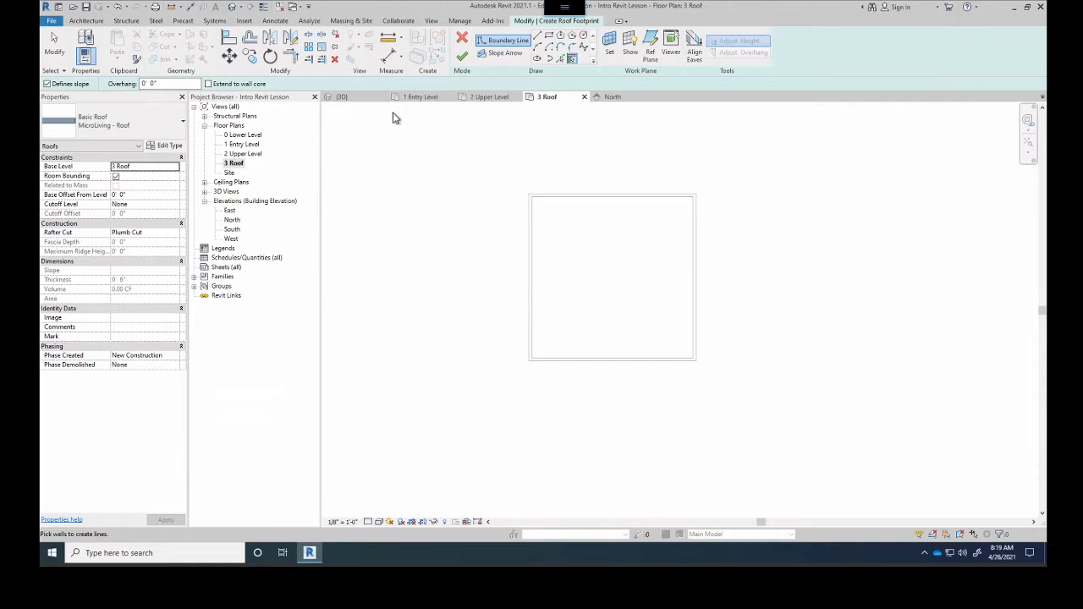
click(463, 44)
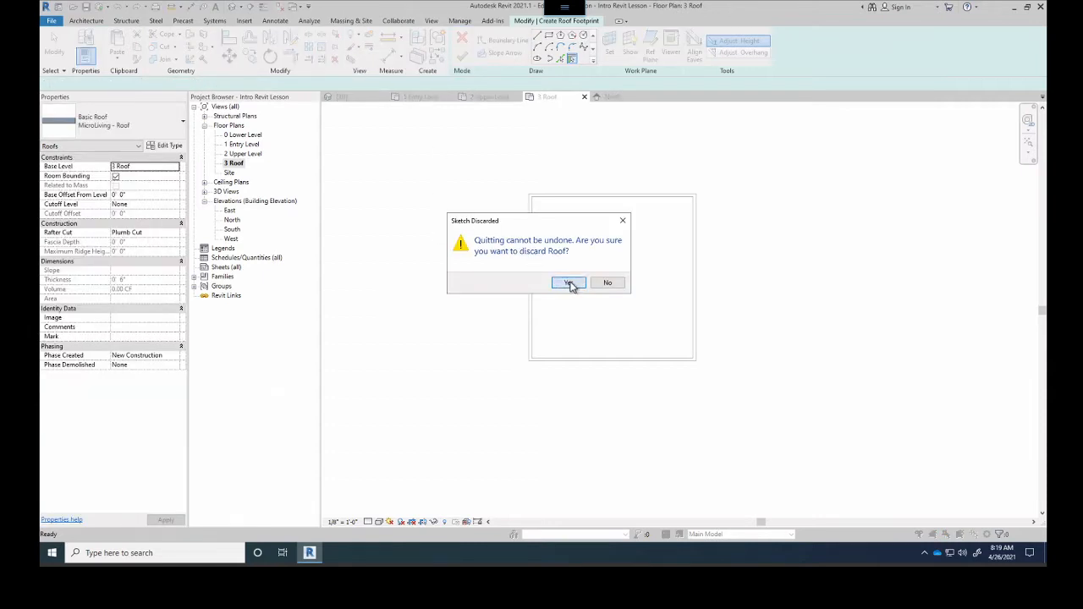
click(569, 284)
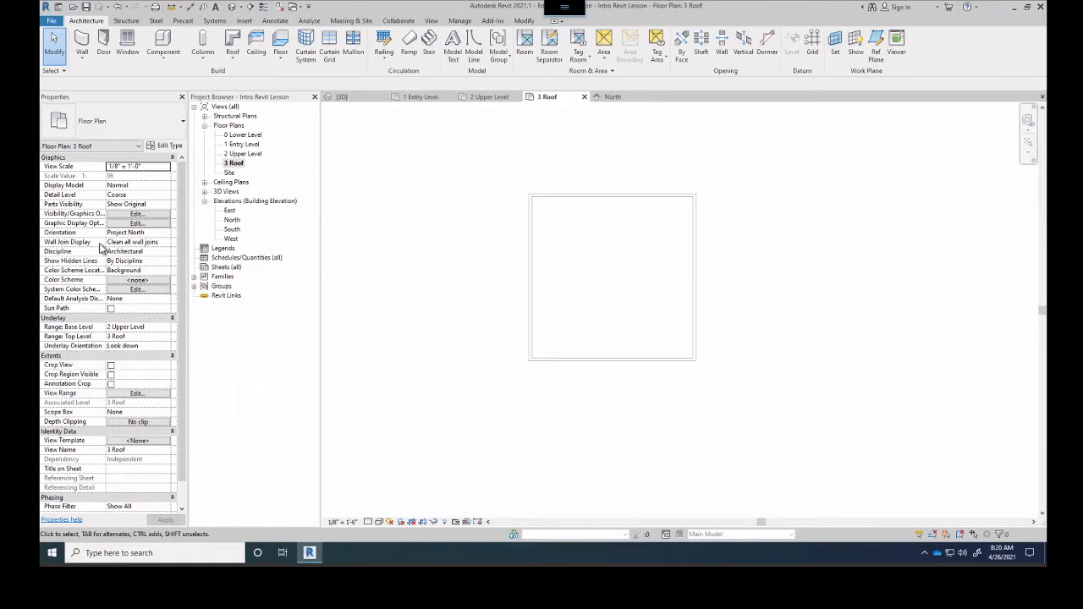
- Start a roof by footprint on the 3 Roof plan and duplicate the Generic - 12" type as MicroLiving - Roof
click(124, 326)
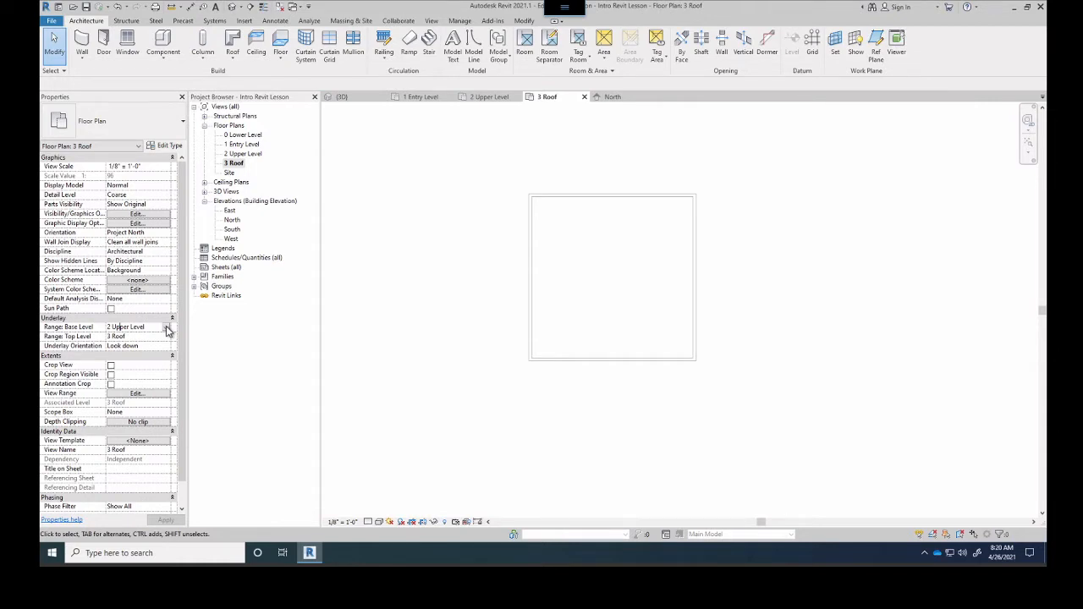
click(233, 42)
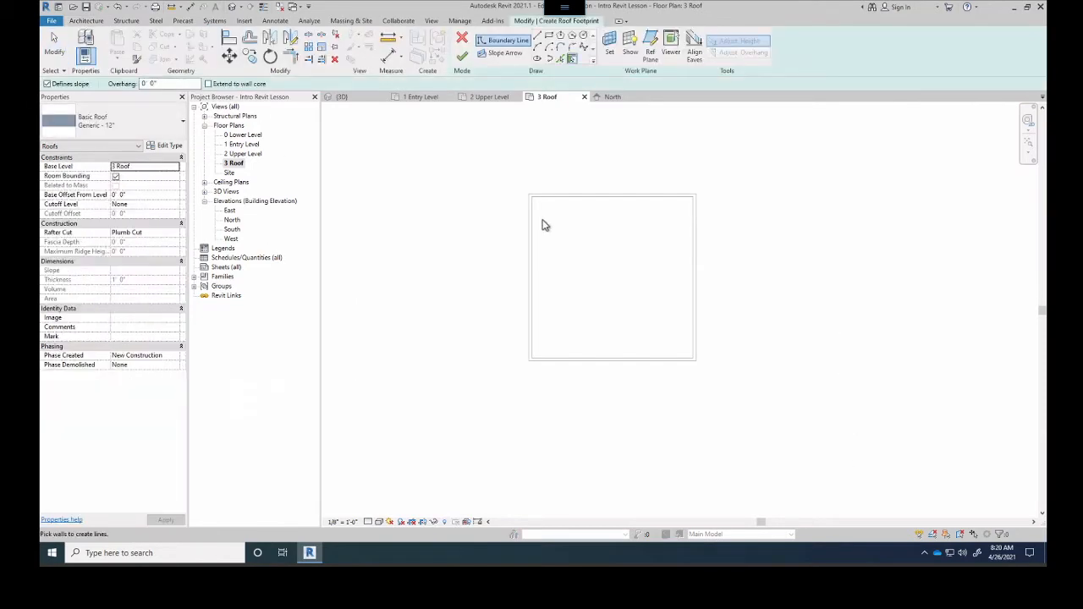
click(181, 124)
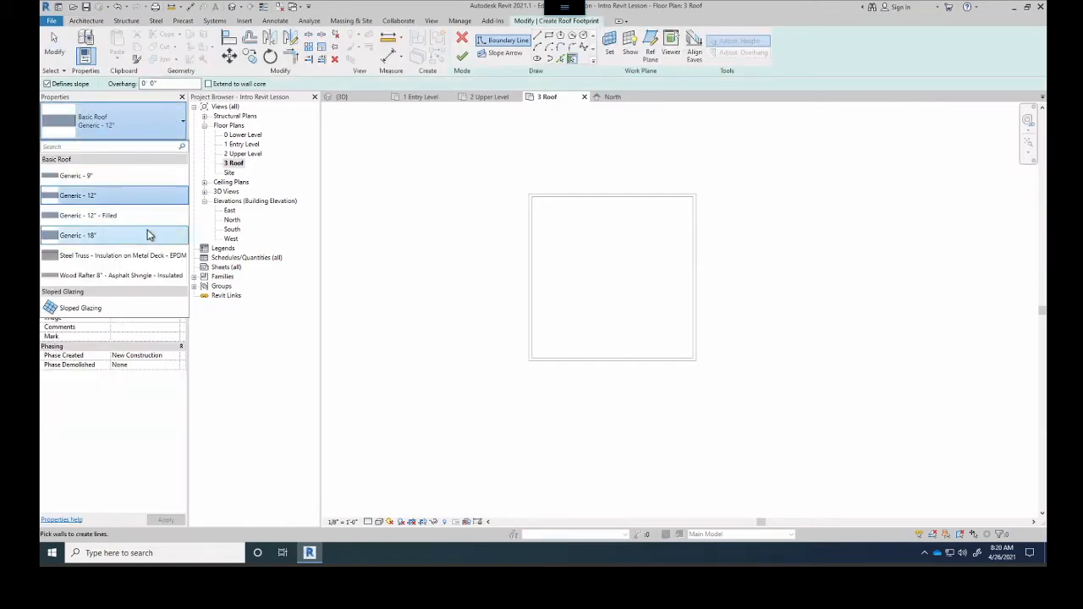
click(146, 123)
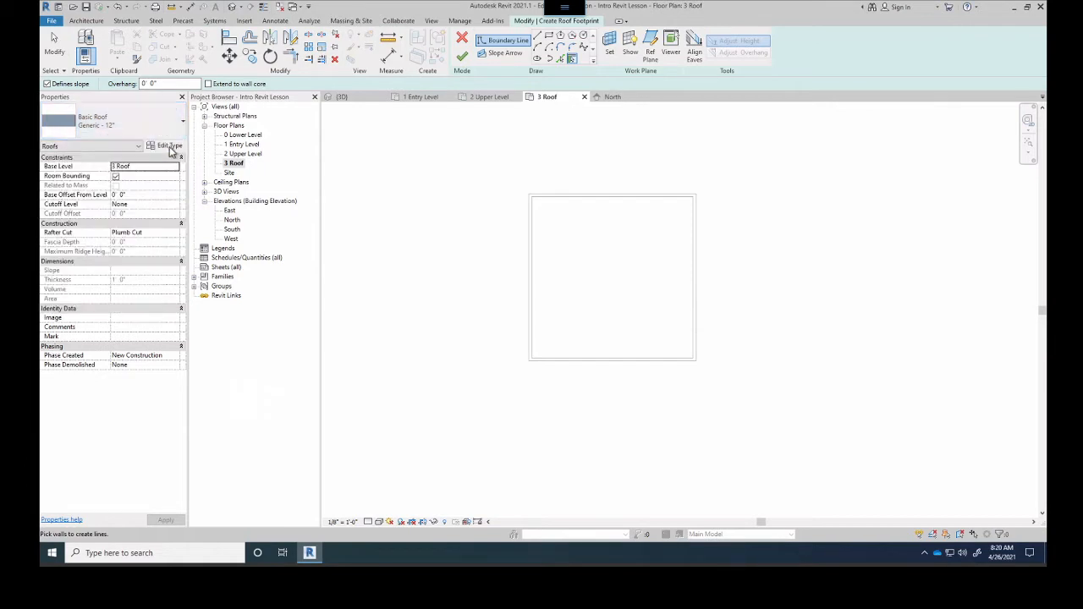
click(169, 147)
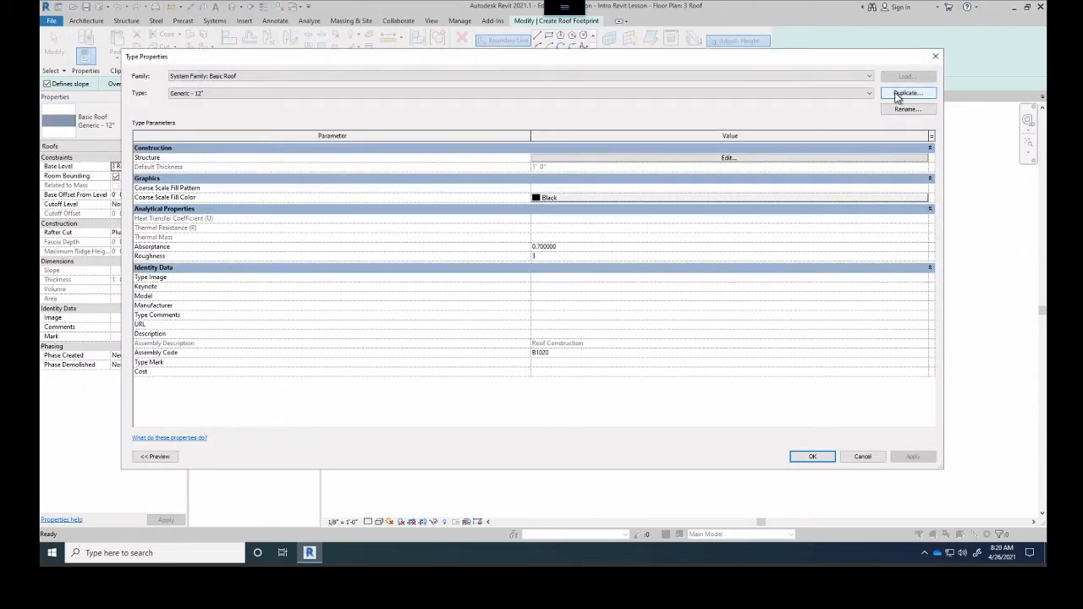
click(905, 93)
text(MicroLiving - Roof)
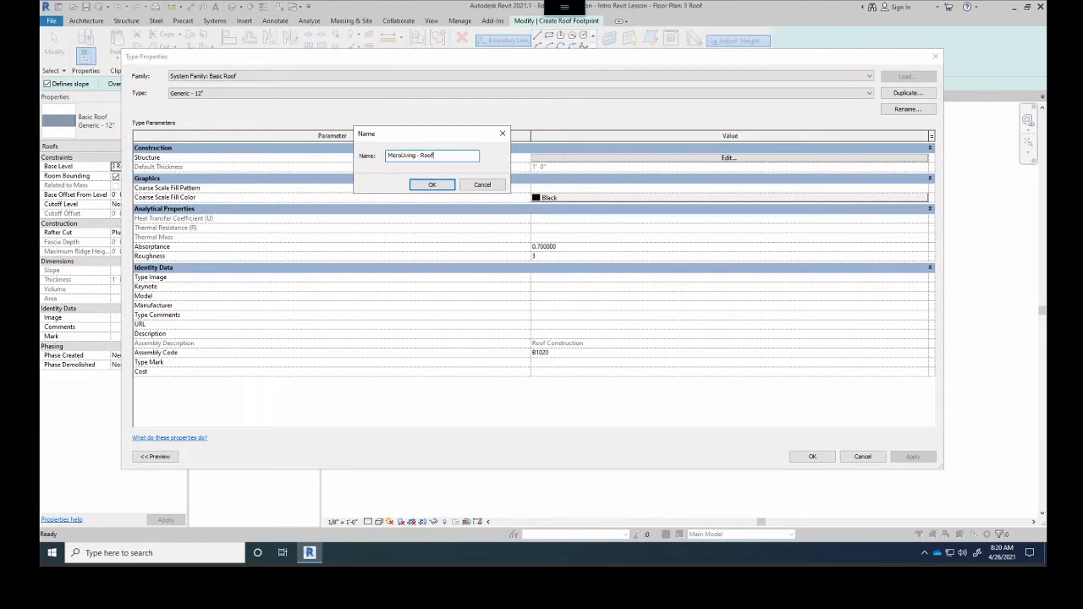
key(Return)
- Set the structure layer's thickness to 6" in the MicroLiving - Roof type and accept the type properties
click(728, 157)
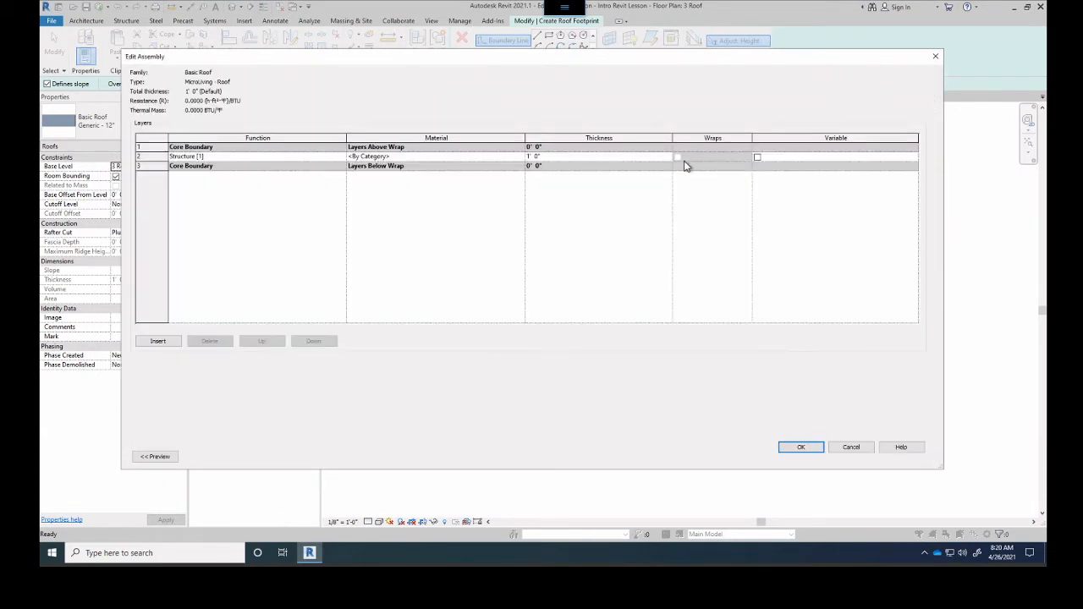
click(553, 156)
text(6)
click(800, 447)
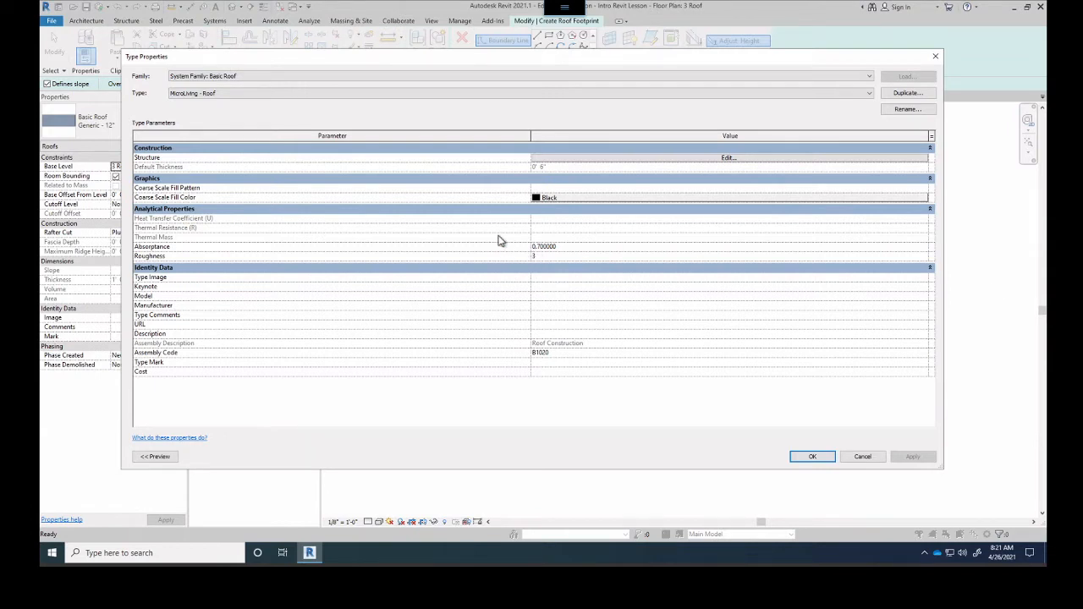
click(814, 457)
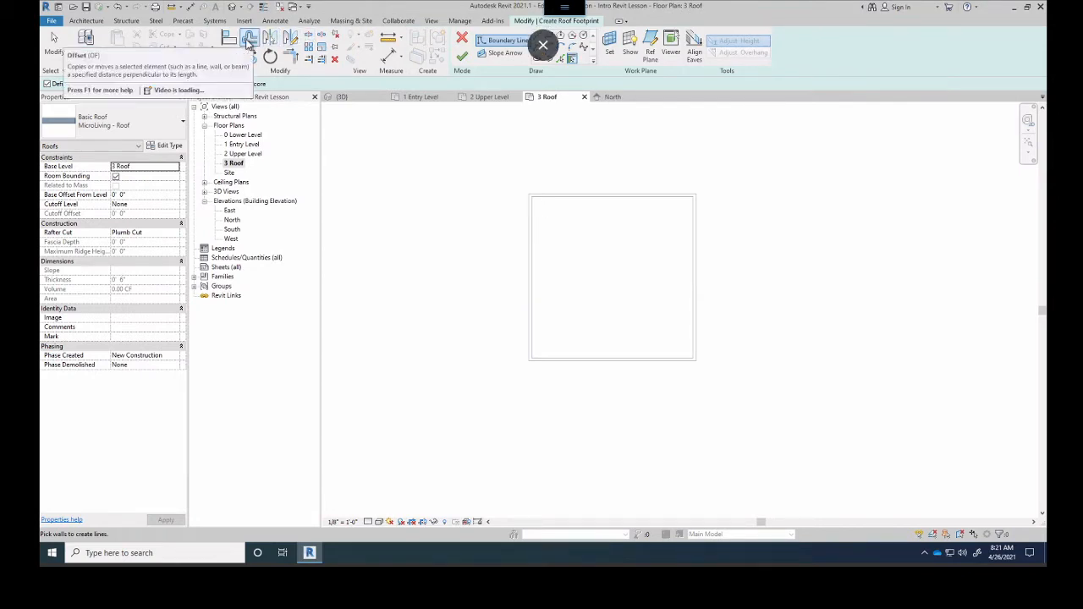
- Turn off slope definition, pick the outer faces of the four exterior walls as the roof boundary, and finish the roof
click(48, 84)
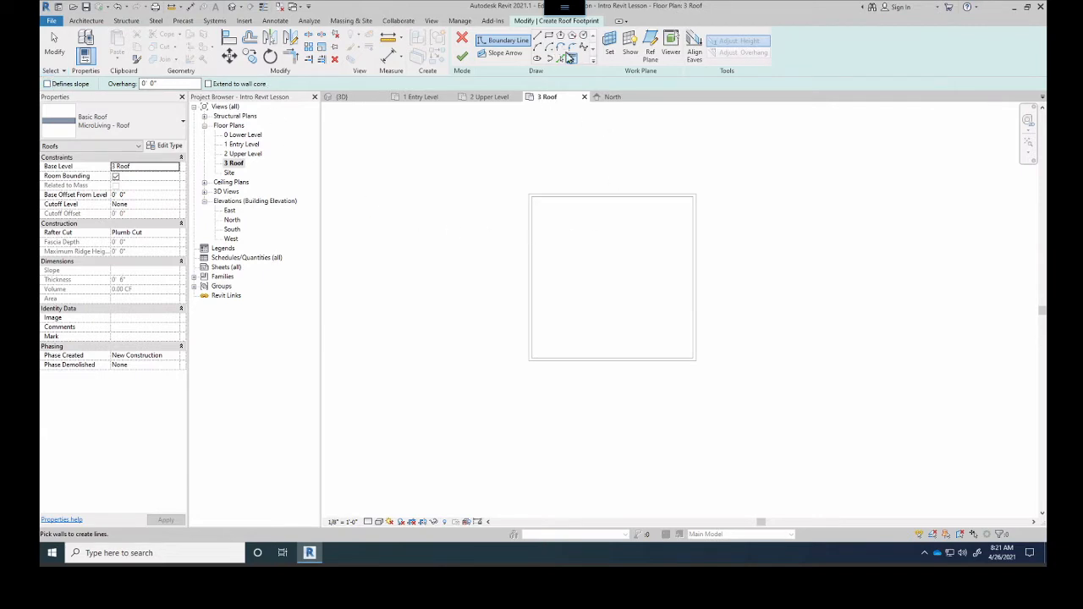
click(531, 249)
click(620, 198)
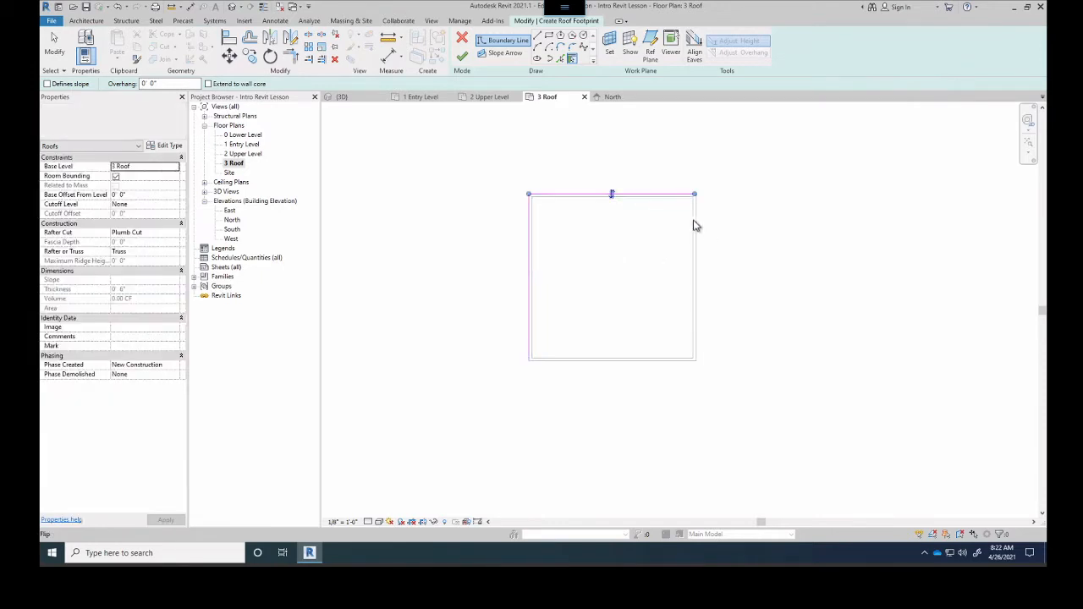
click(696, 260)
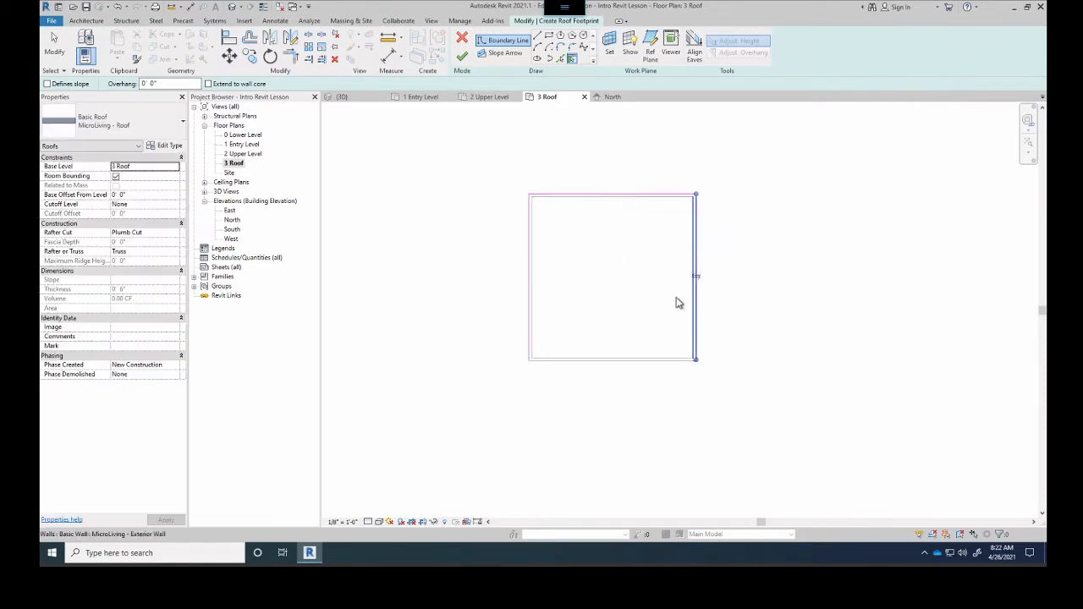
click(617, 365)
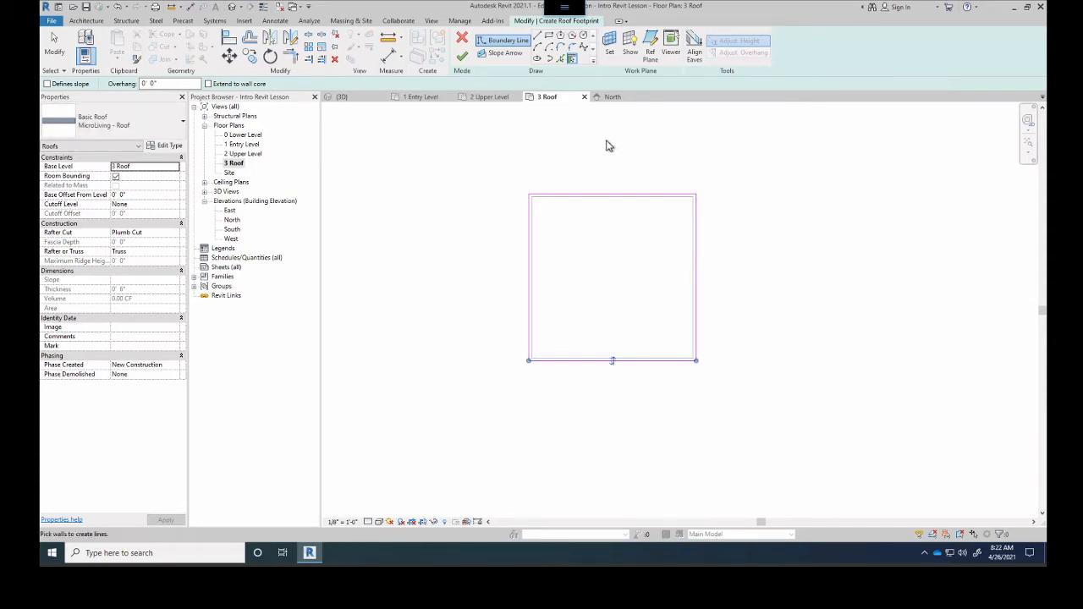
scroll(622, 306, up, 4)
middle_drag(607, 235, 602, 262)
scroll(603, 263, up, 1)
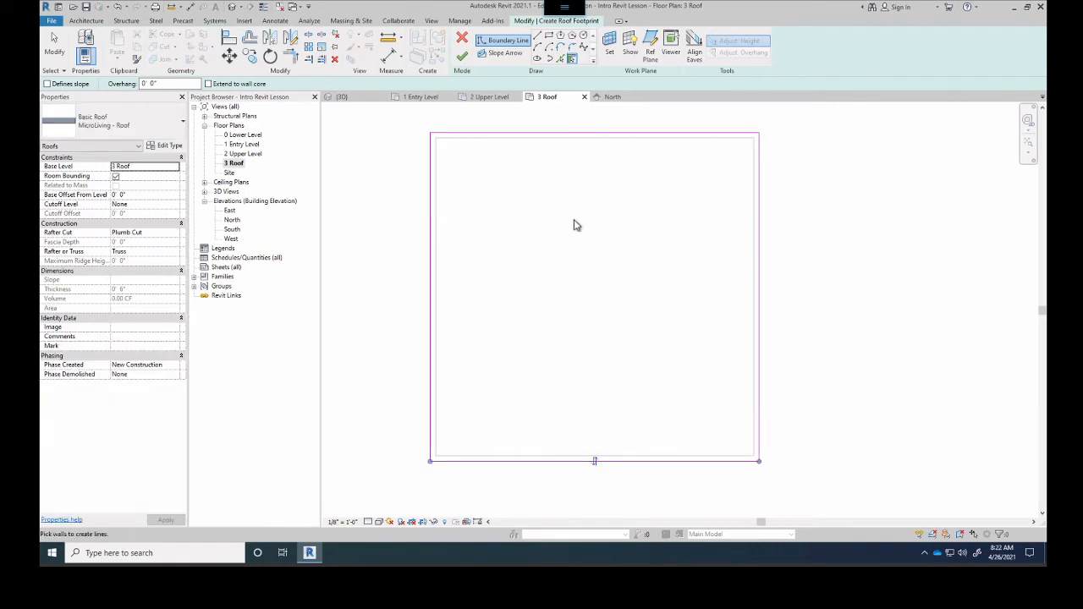
click(462, 55)
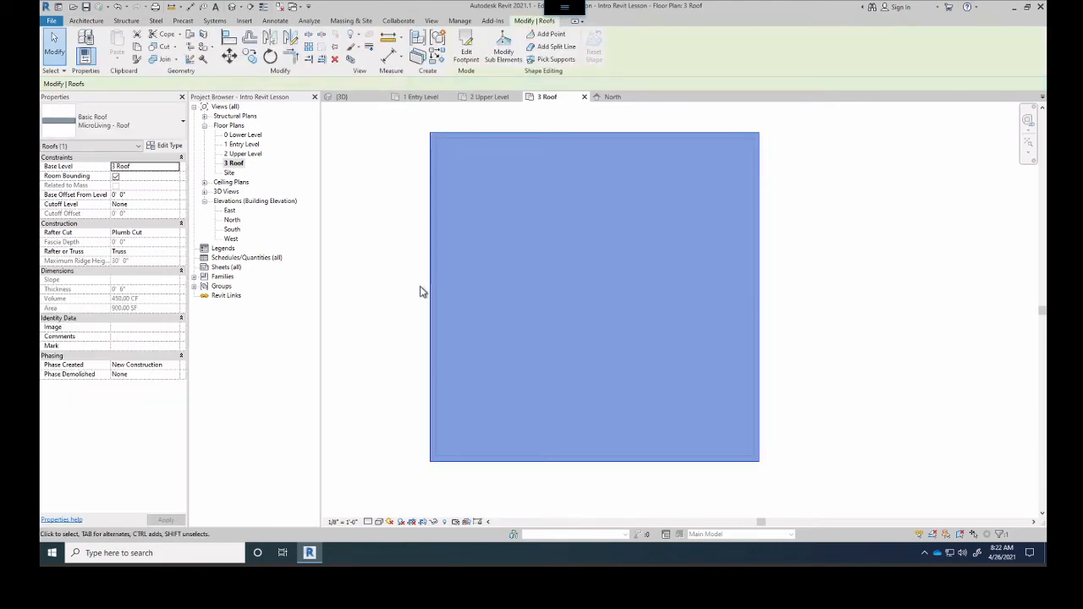
- Open the 3D view in the Shaded visual style and inspect the new roof on the building
click(342, 98)
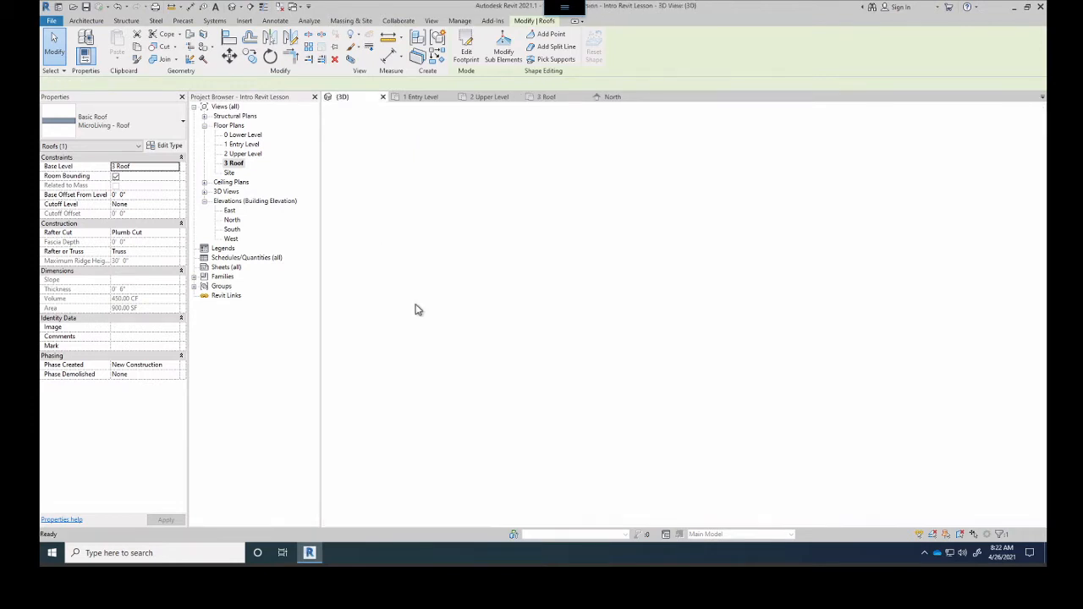
middle_drag(554, 294, 496, 327)
scroll(675, 340, up, 1)
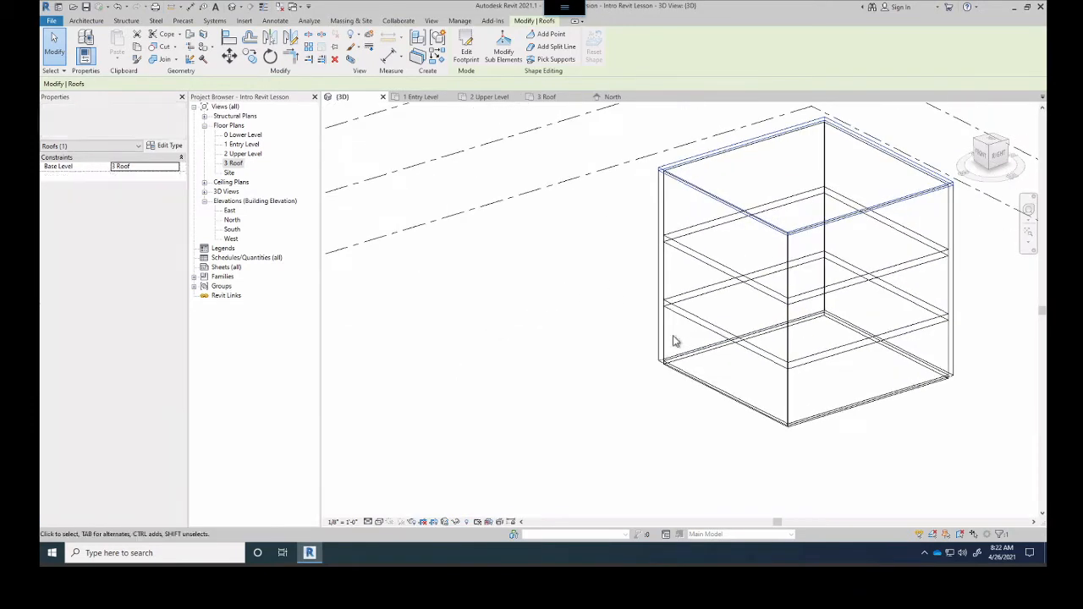
click(379, 523)
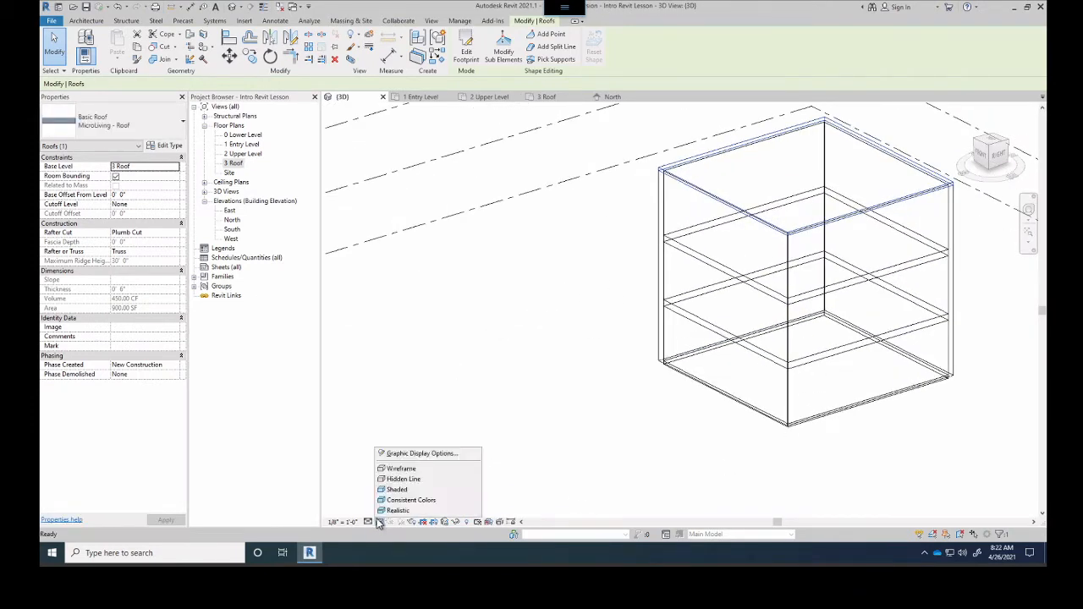
click(405, 491)
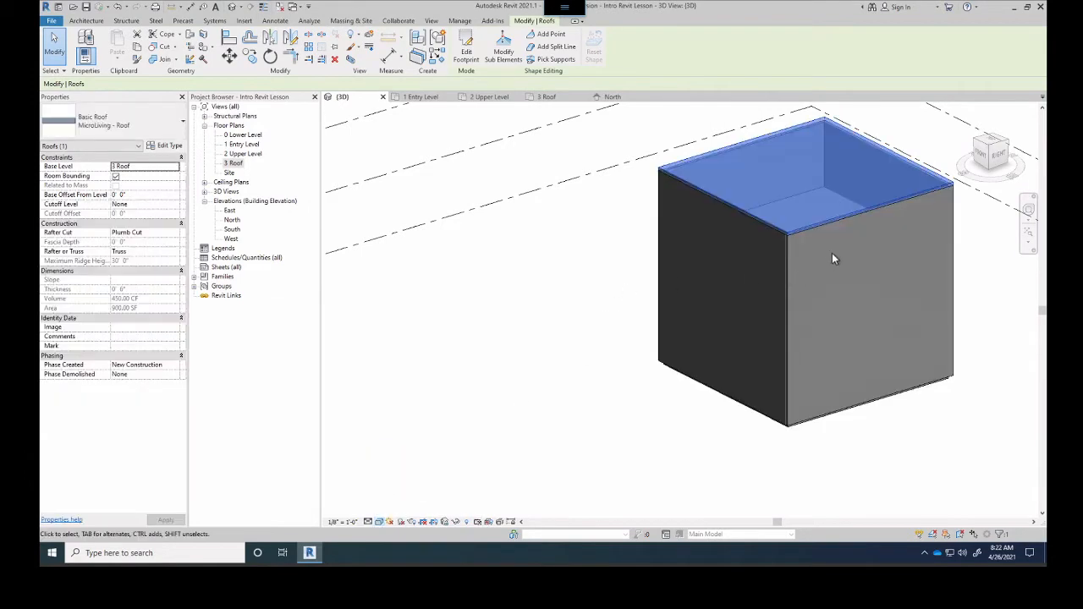
mouse_move(832, 258)
middle_down()
mouse_move(890, 223)
mouse_move(412, 303)
middle_up()
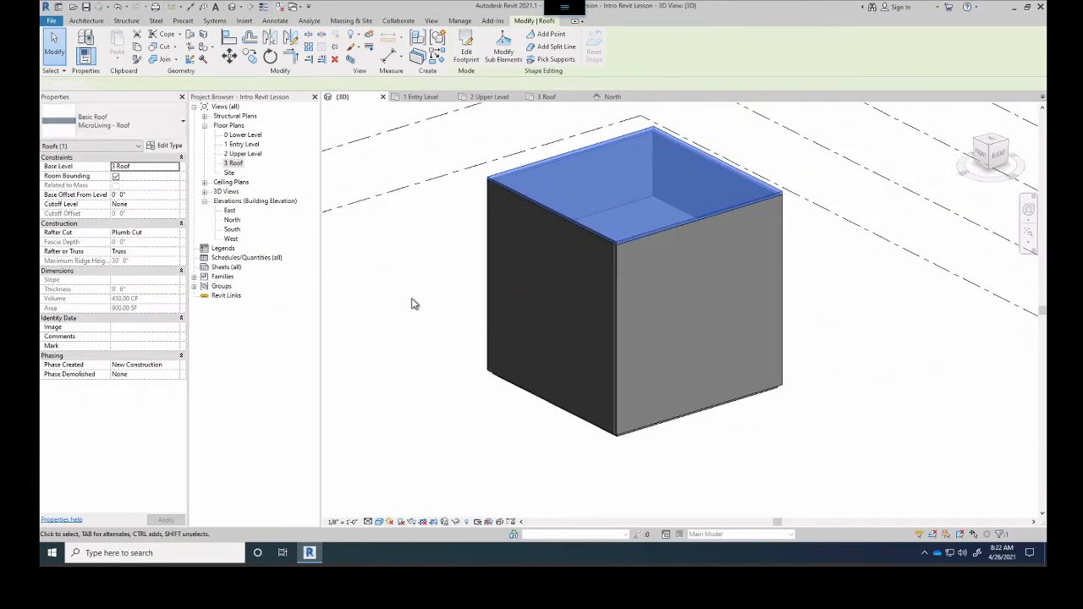
click(413, 301)
shift+middle_drag(511, 312, 535, 263)
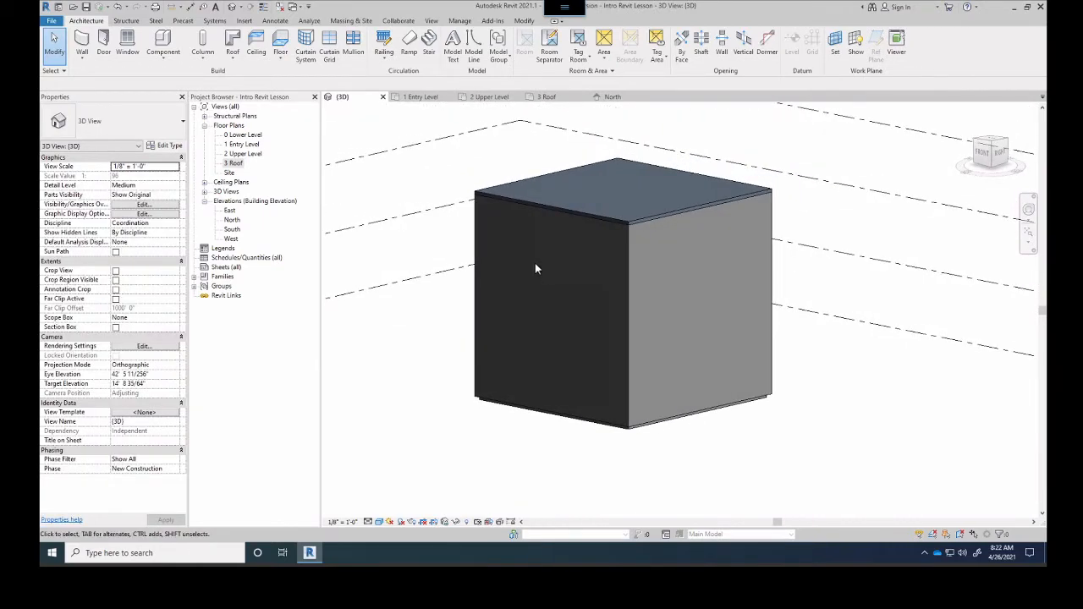
scroll(524, 254, down, 2)
mouse_move(537, 233)
shift+middle_down()
mouse_move(545, 229)
mouse_move(556, 266)
mouse_move(844, 246)
mouse_move(761, 252)
mouse_move(516, 223)
mouse_move(525, 230)
shift+middle_up()
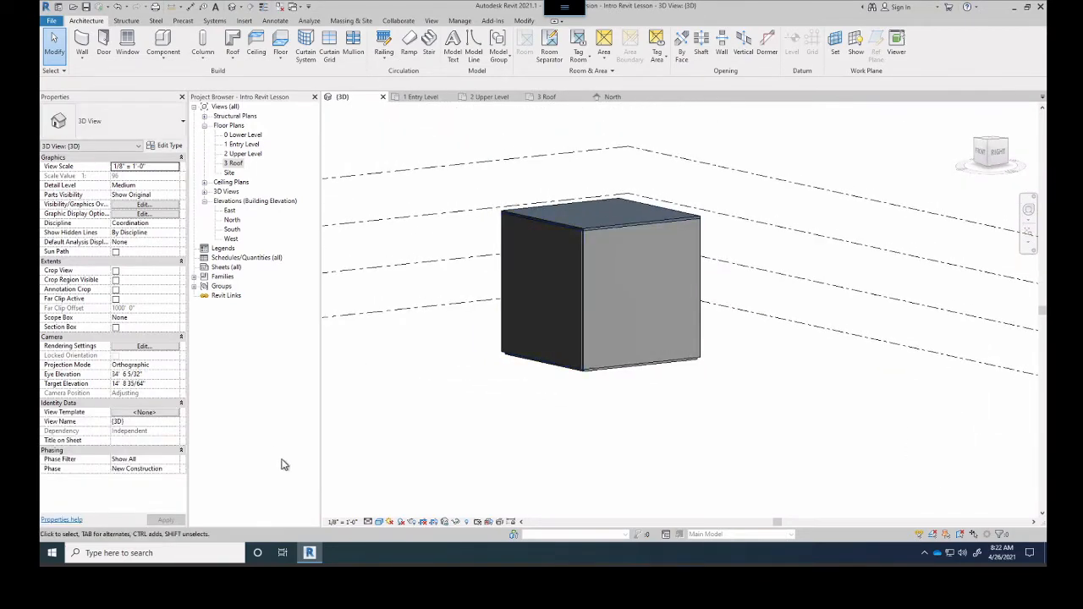
- Switch the 3D view to the Wireframe visual style and inspect the floors and roof through the walls
click(367, 522)
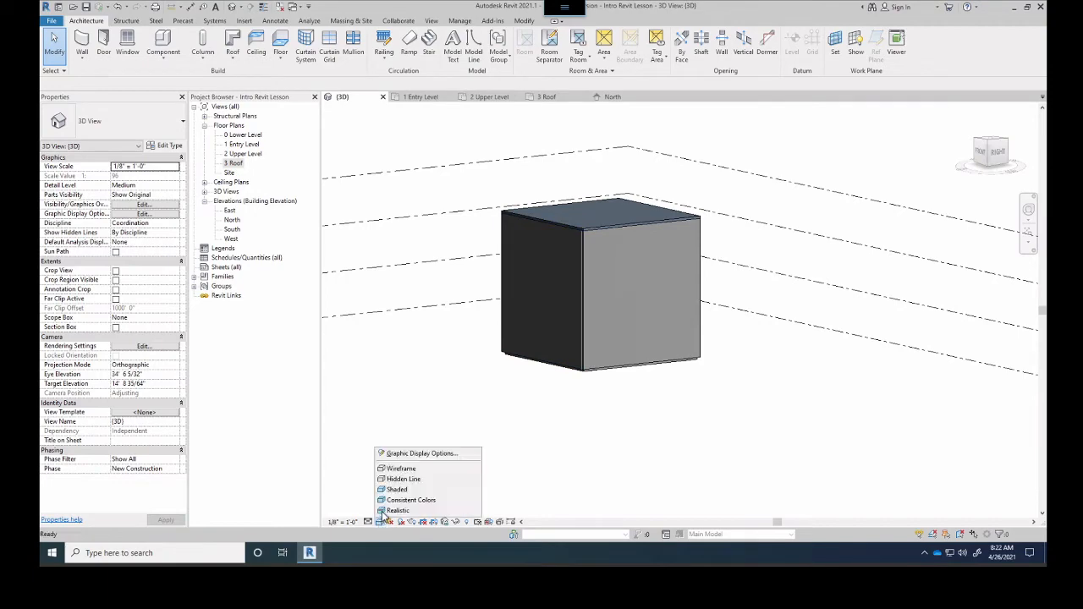
click(400, 471)
shift+middle_drag(515, 285, 559, 302)
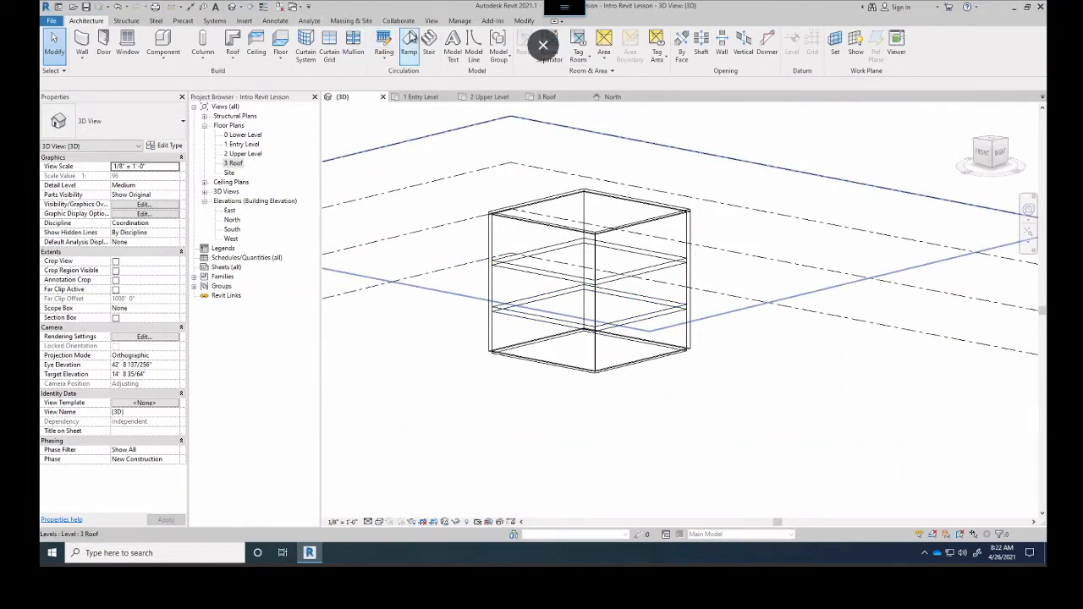
click(430, 20)
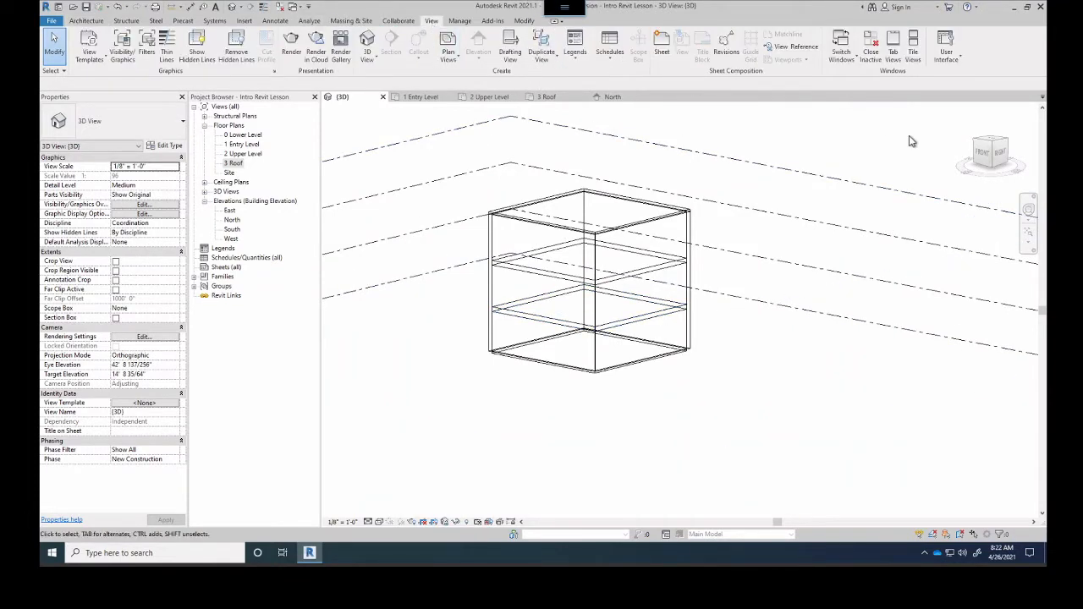
click(947, 57)
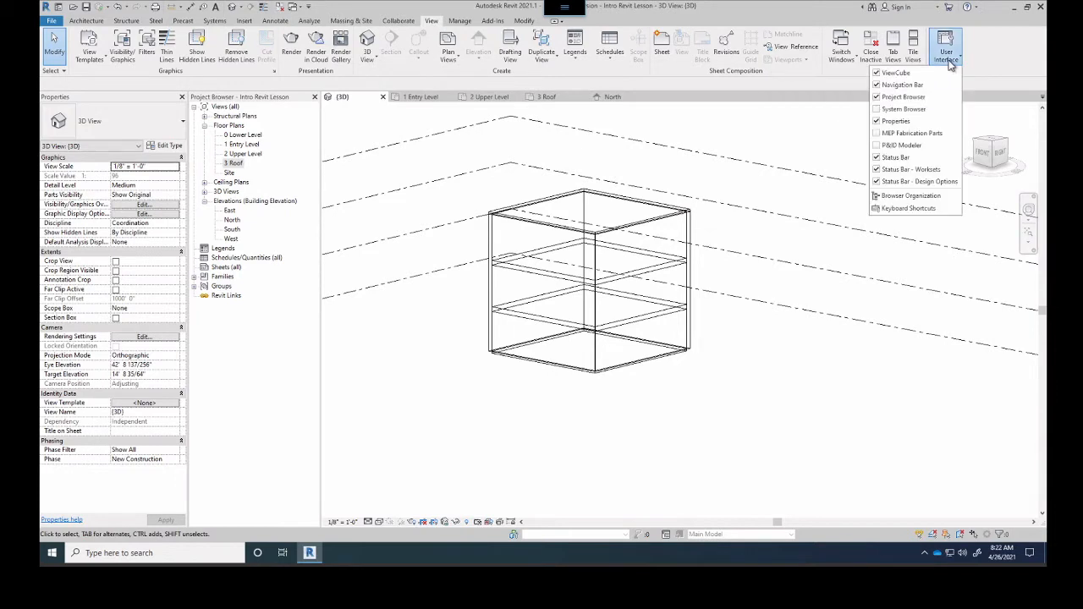
click(1004, 46)
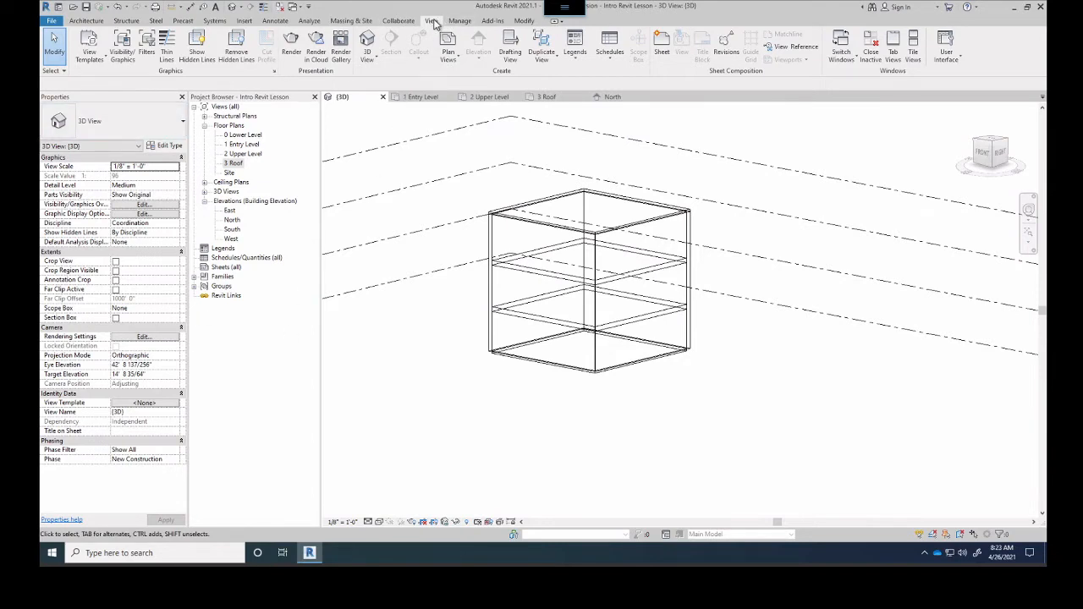
click(945, 56)
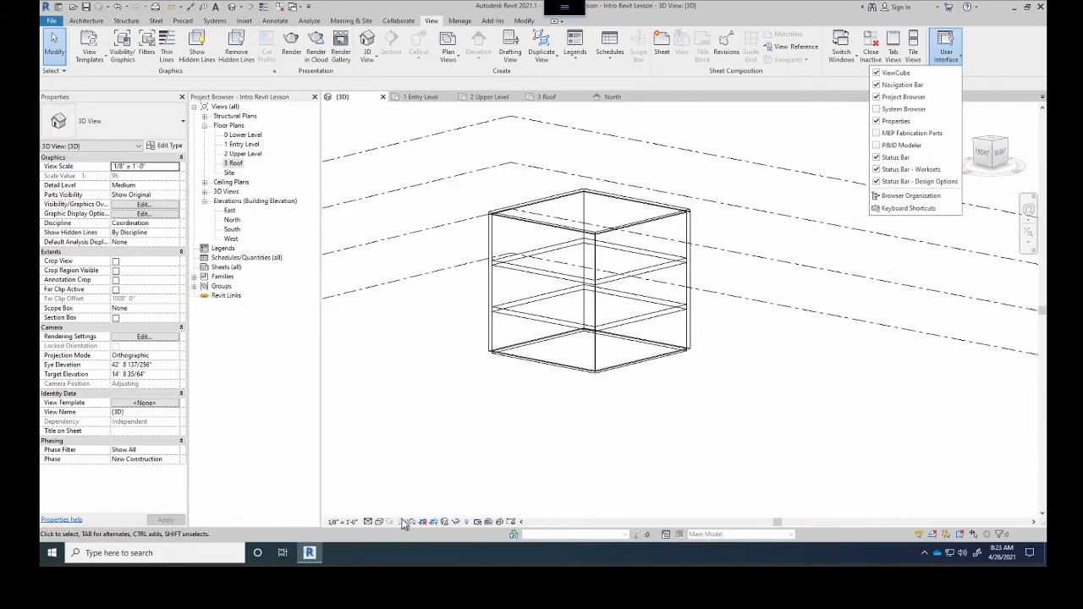
click(956, 56)
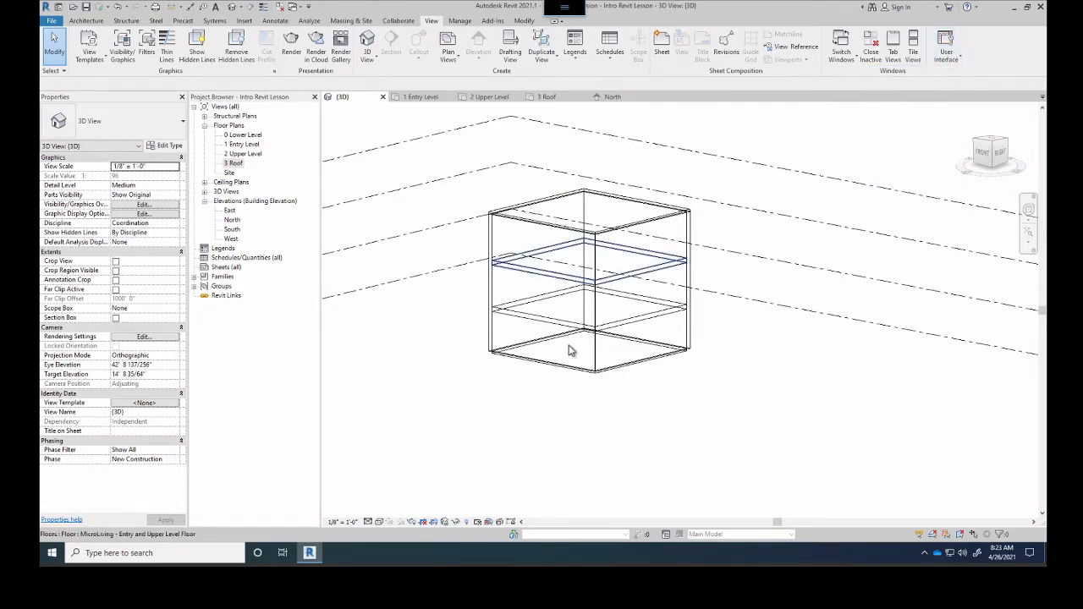
- Examine the floors in the 3D view, check the 3 Roof and 0 Lower Level floor plans, and return to the 3D view
shift+middle_drag(551, 309, 556, 332)
scroll(627, 250, up, 2)
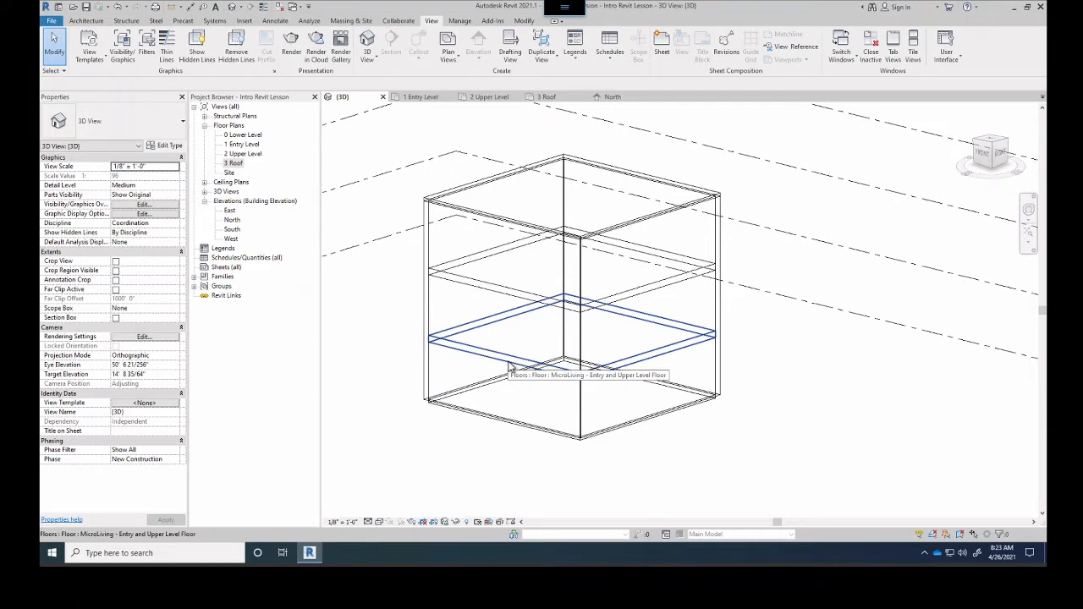
click(230, 165)
double_click(227, 165)
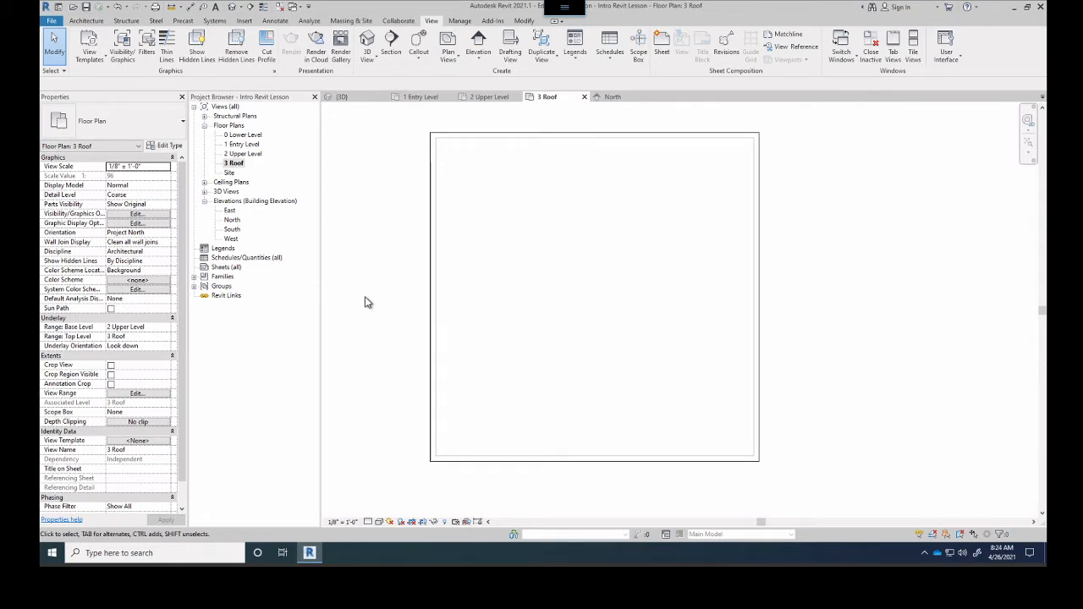
click(74, 22)
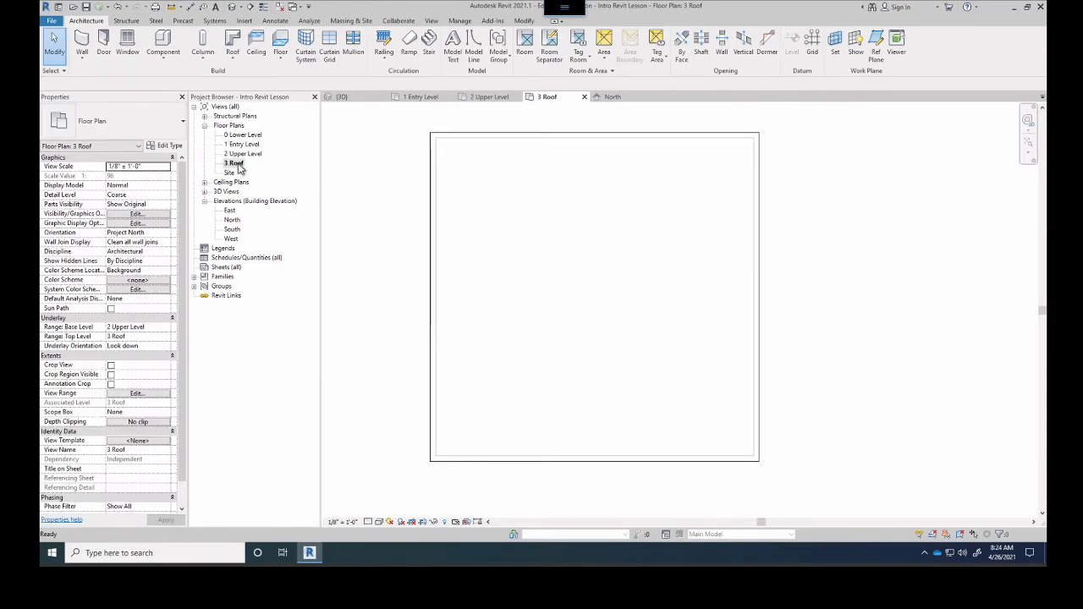
click(247, 136)
double_click(247, 135)
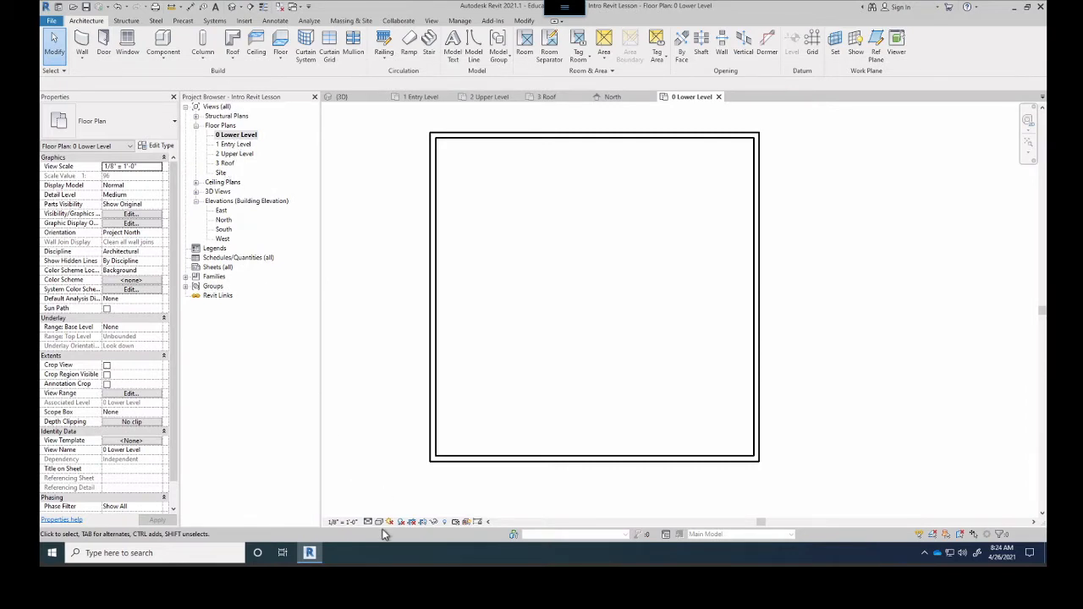
click(359, 100)
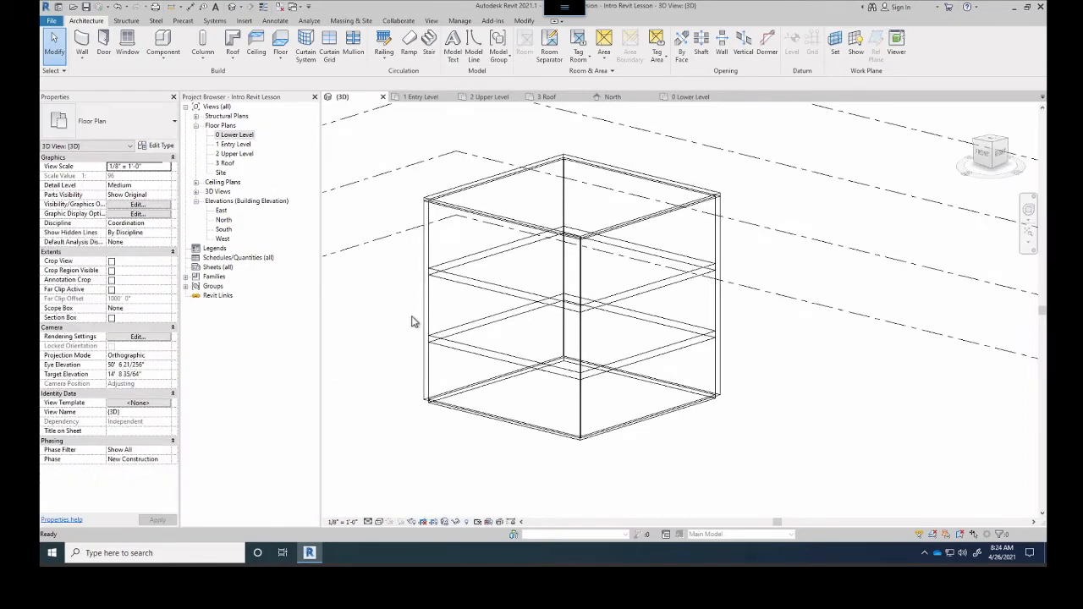
shift+middle_drag(541, 347, 461, 310)
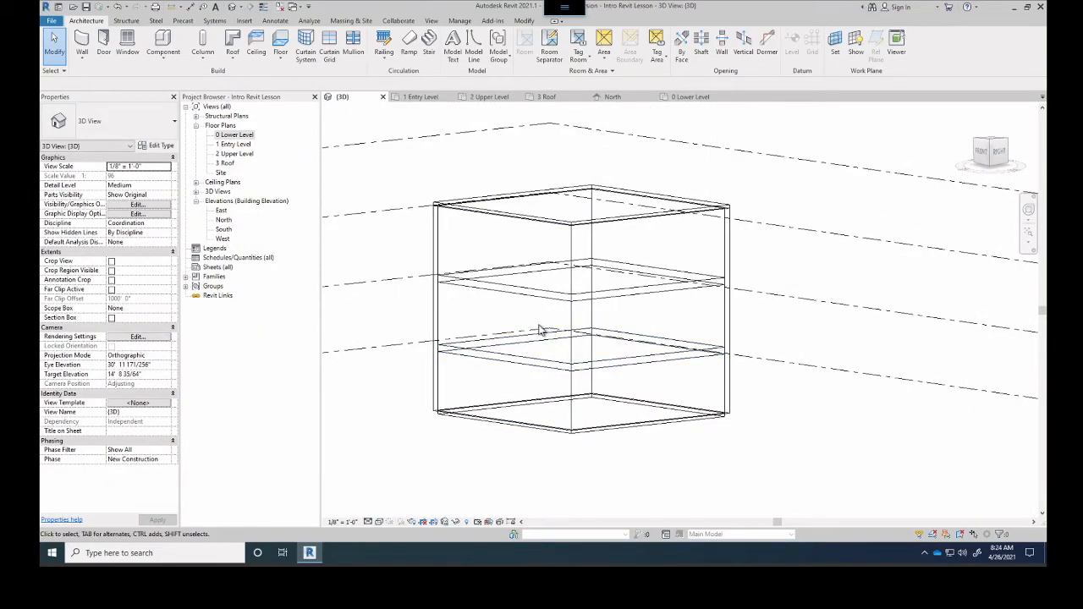
- Examine the floors and roof of the wireframe building from several angles in the 3D view
shift+middle_drag(538, 331, 483, 331)
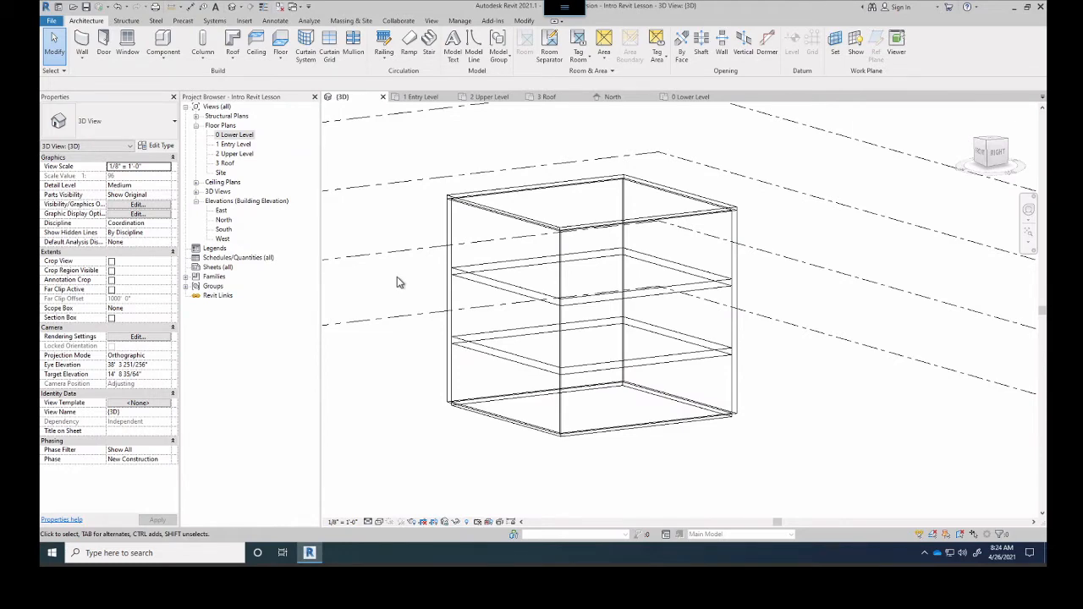
shift+middle_drag(406, 263, 466, 285)
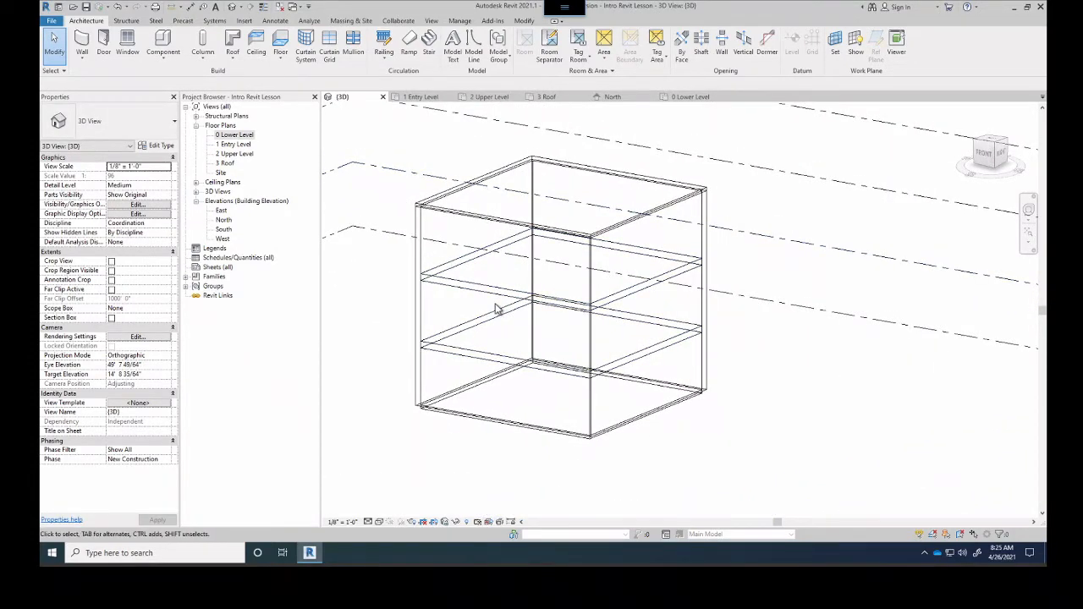
scroll(495, 304, down, 1)
scroll(493, 303, up, 1)
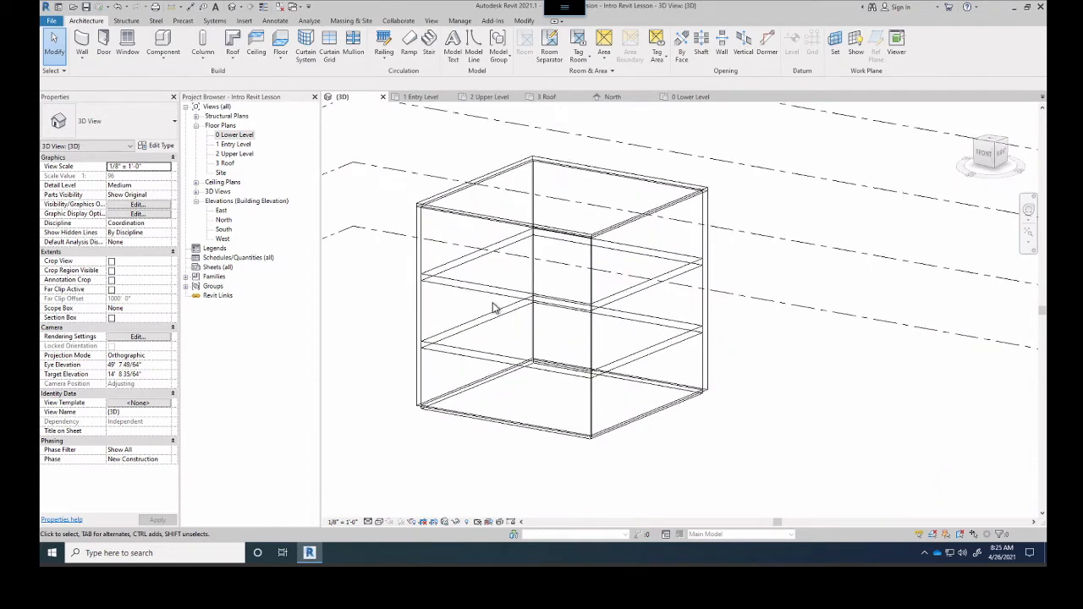
shift+middle_drag(508, 300, 518, 301)
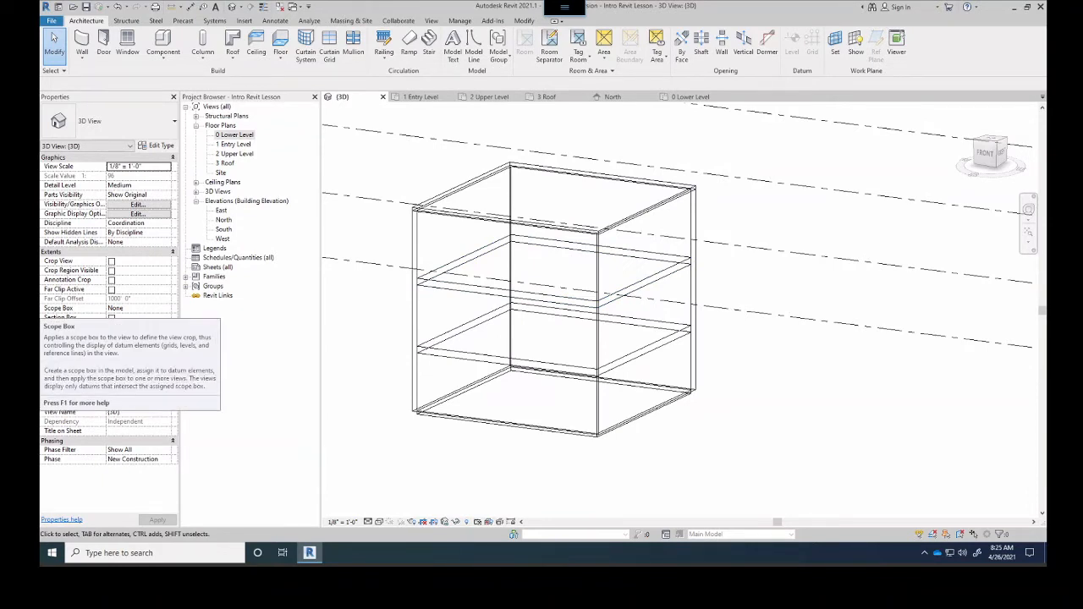
- Review which user interface elements, such as the Project Browser and Properties, are turned on for display
click(430, 21)
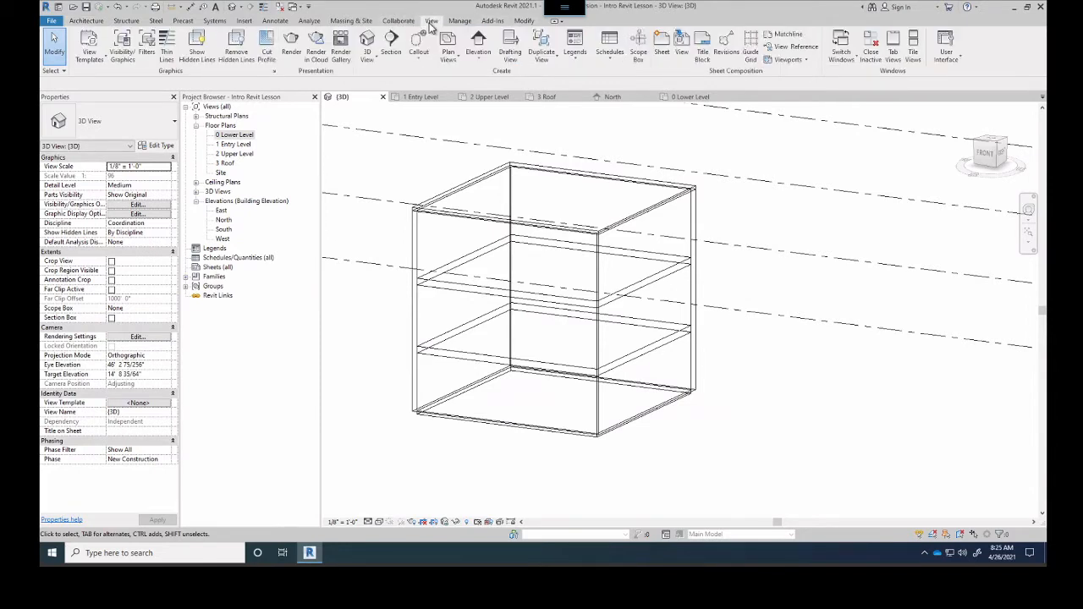
click(949, 61)
click(949, 61)
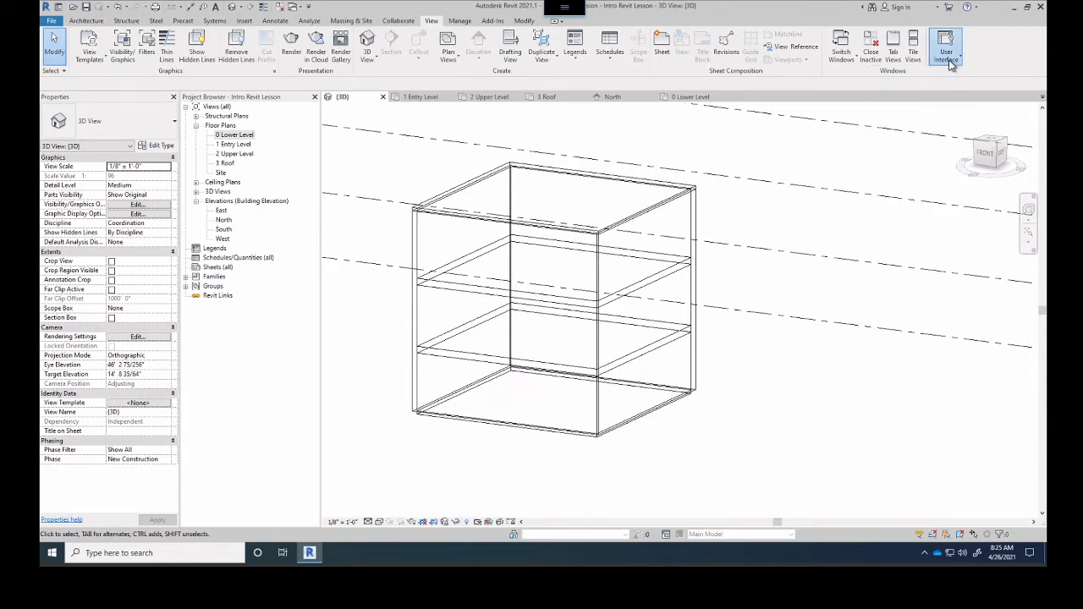
click(949, 61)
click(948, 61)
click(949, 59)
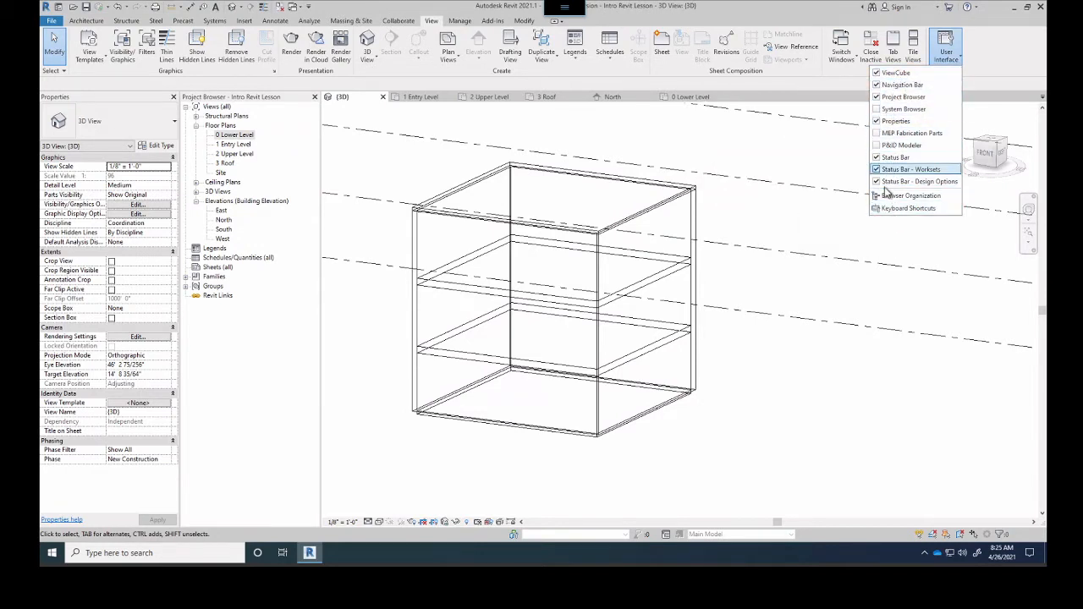
click(1001, 62)
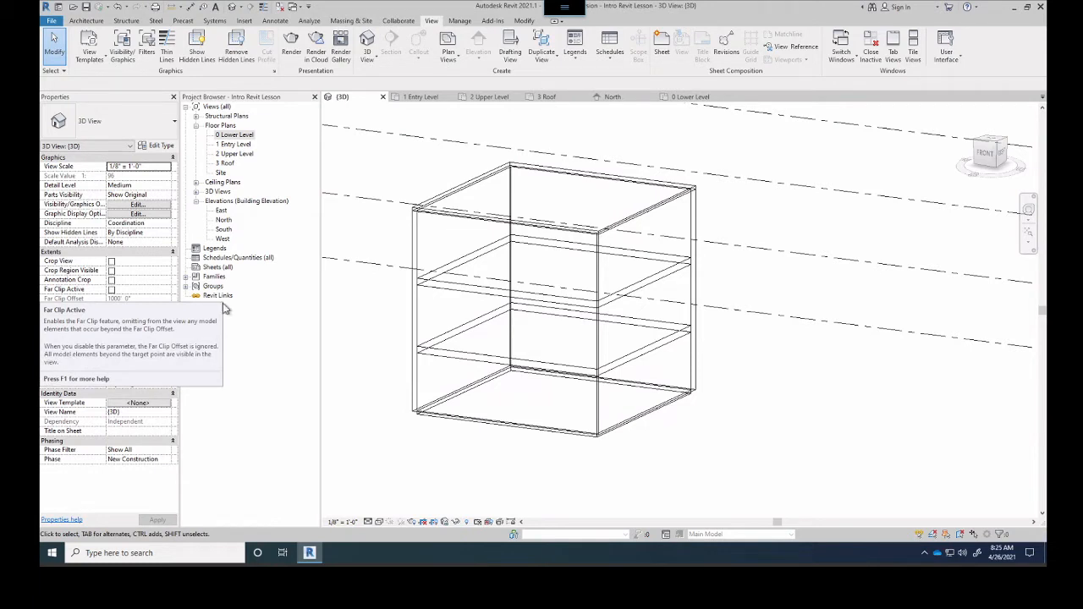
- Reduce the Revit window, resize it taller and wider over the desktop, and maximize it again
click(1028, 6)
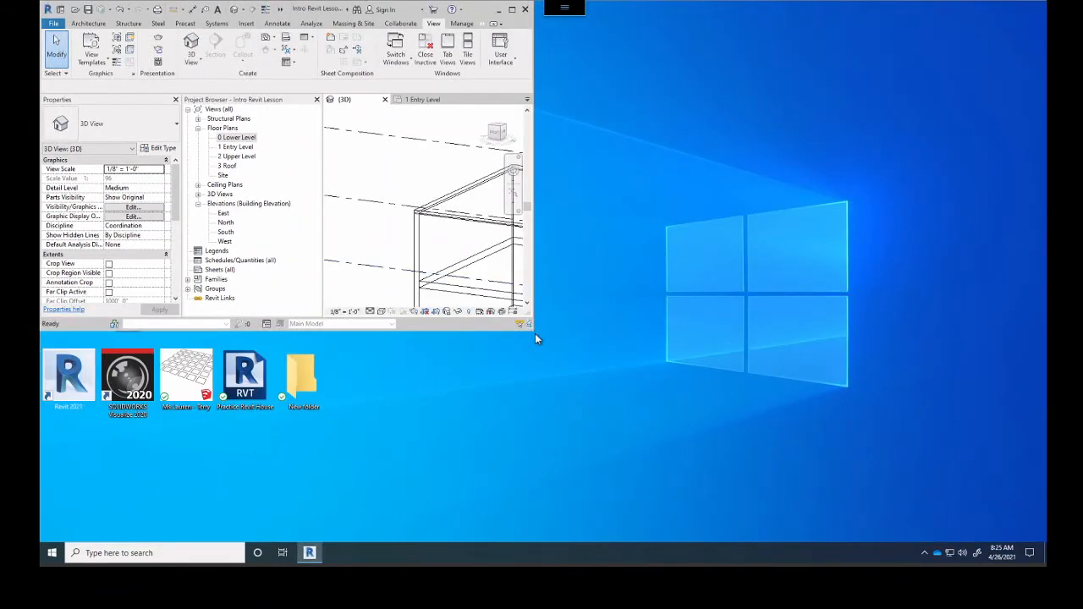
drag(534, 334, 515, 476)
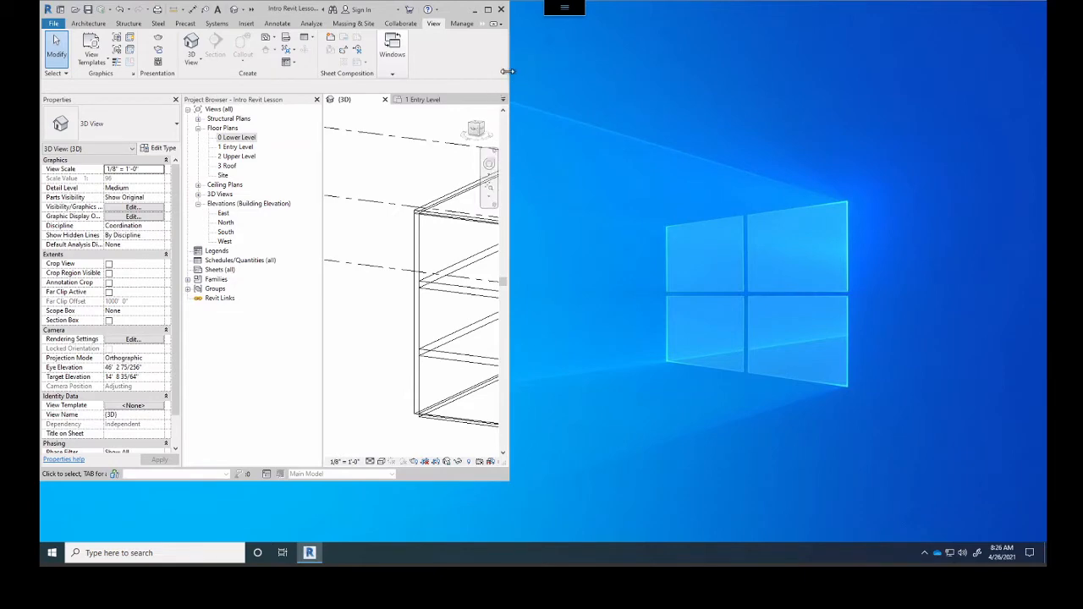
drag(512, 71, 974, 152)
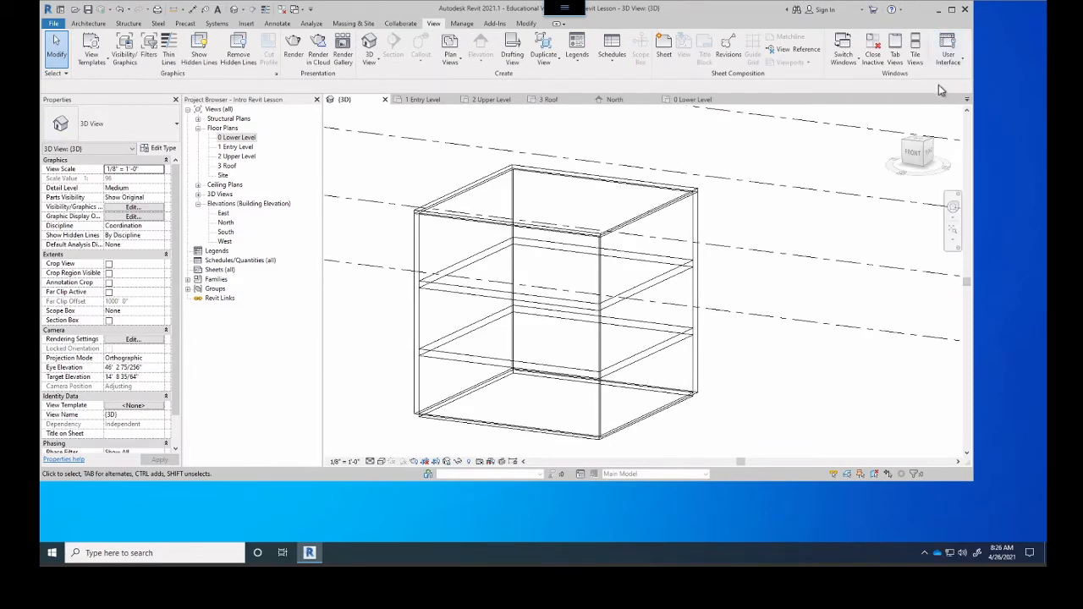
click(951, 9)
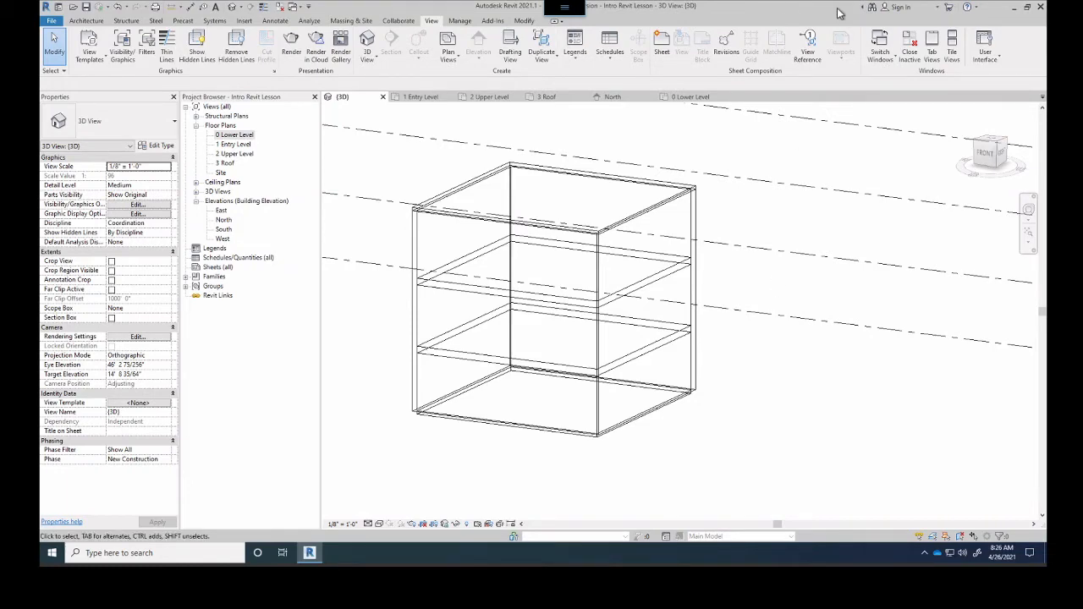
- Exit the full-screen remote desktop session and reposition and resize its browser window on the local desktop
click(543, 44)
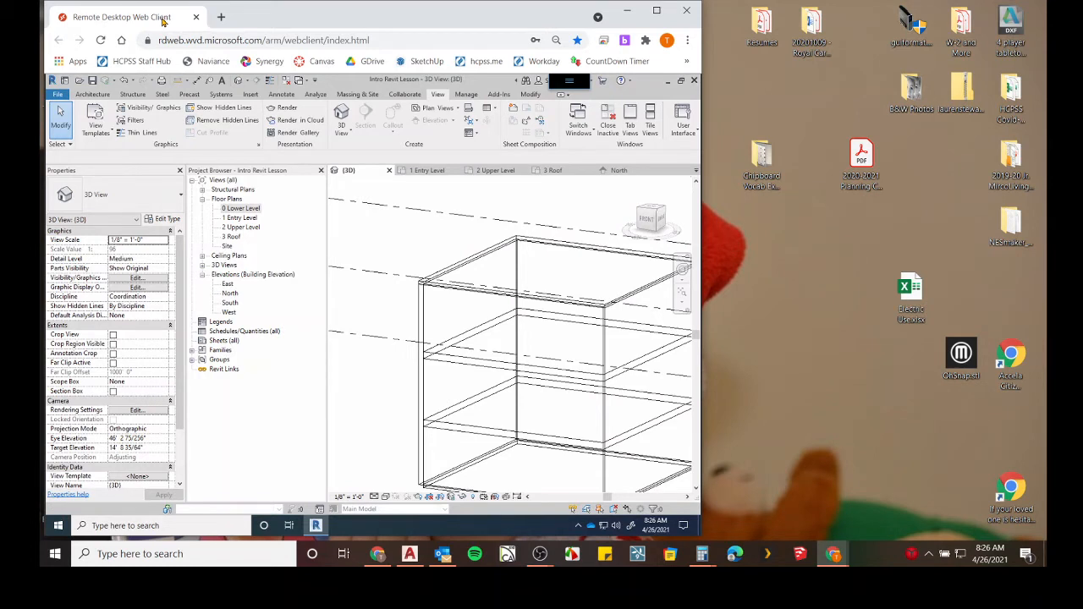
right_click(163, 22)
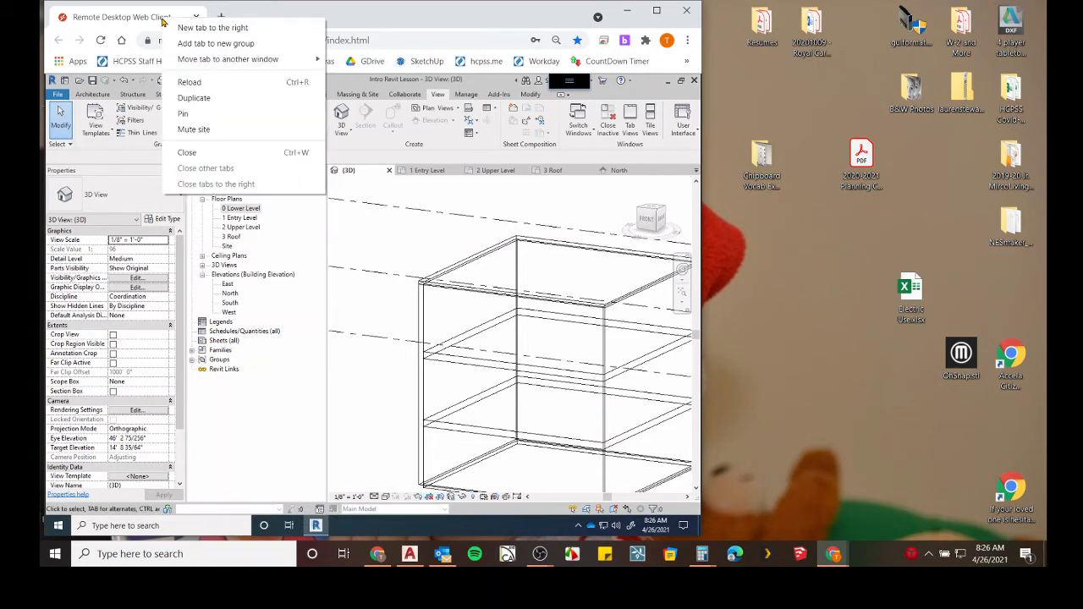
click(410, 14)
click(682, 79)
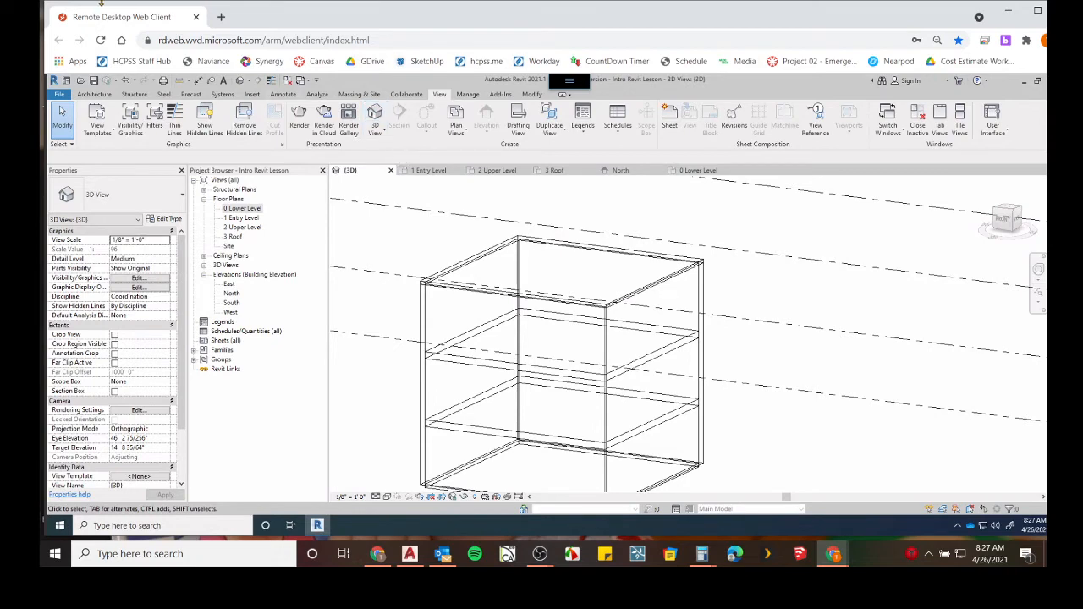
right_click(162, 21)
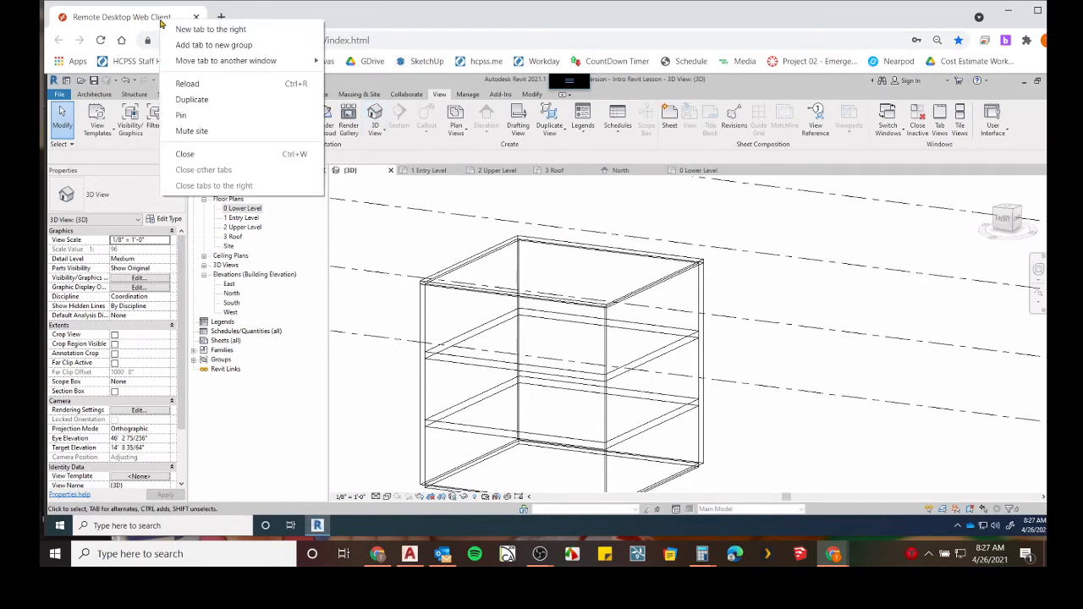
mouse_move(408, 16)
mouse_down()
mouse_move(429, 20)
mouse_move(412, 21)
mouse_up()
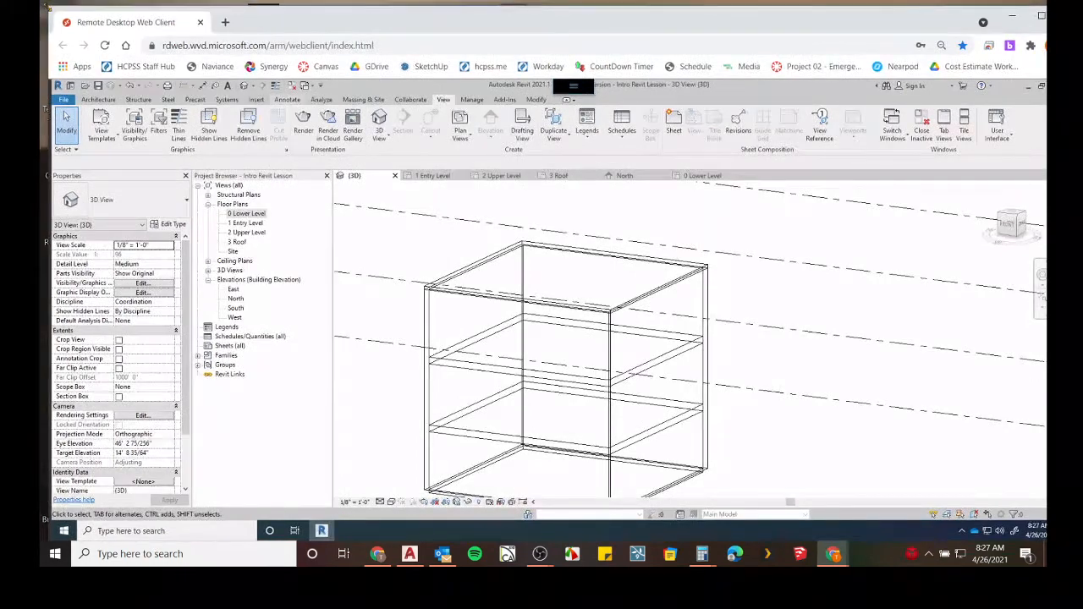
drag(253, 28, 287, 28)
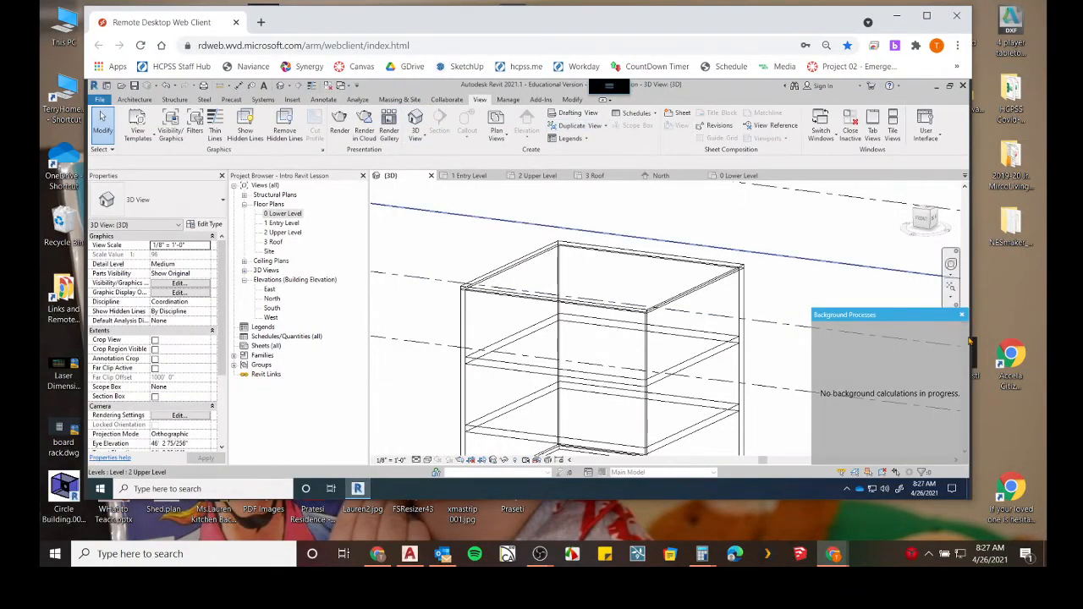
- Try maximizing and restoring the remote desktop browser window, and return the remote session to full screen
click(961, 315)
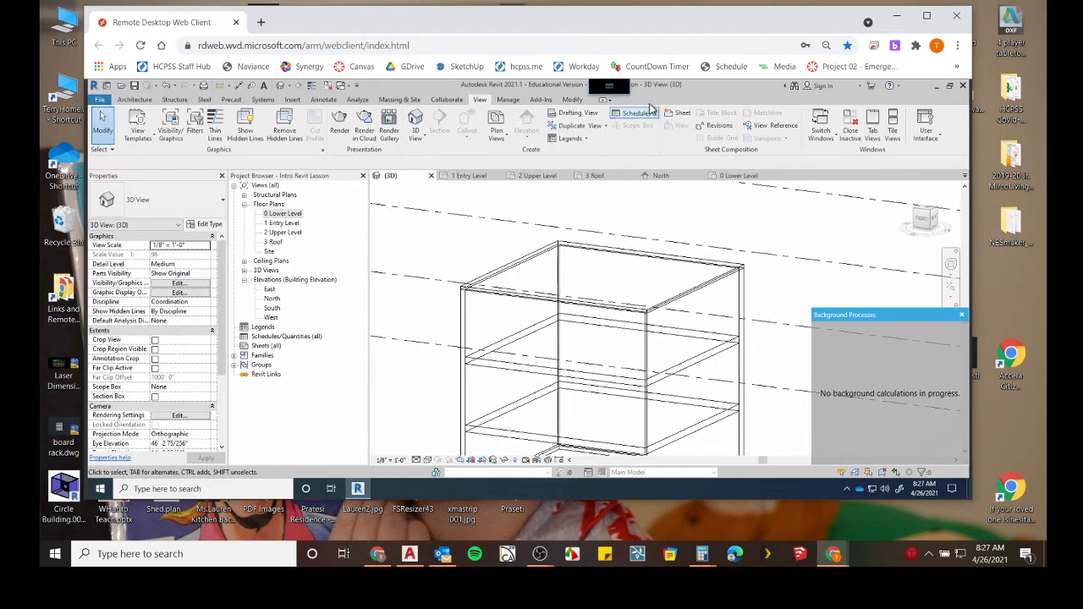
click(927, 15)
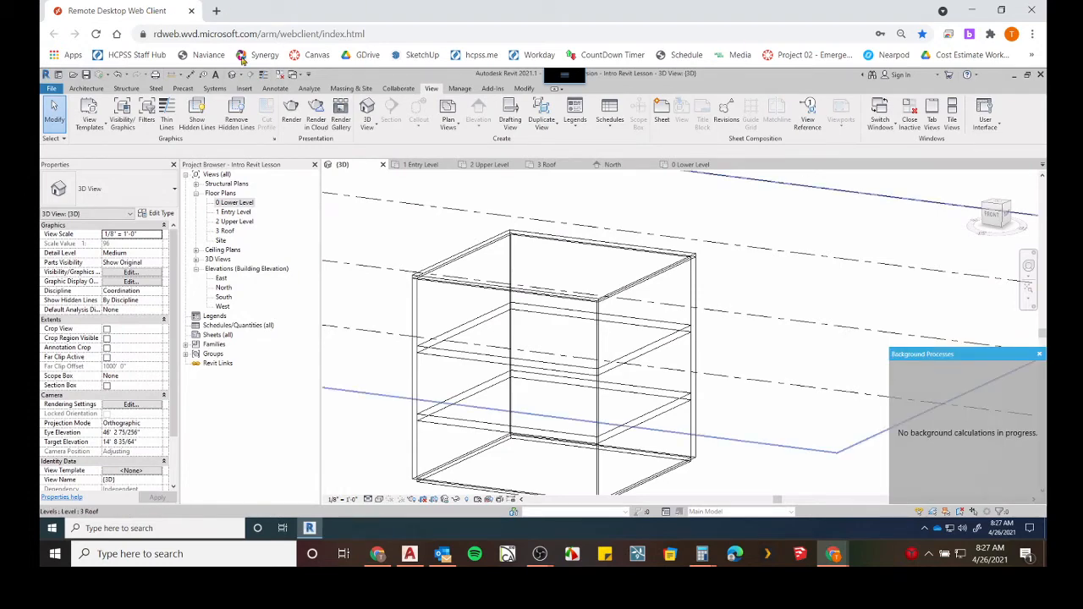
double_click(524, 15)
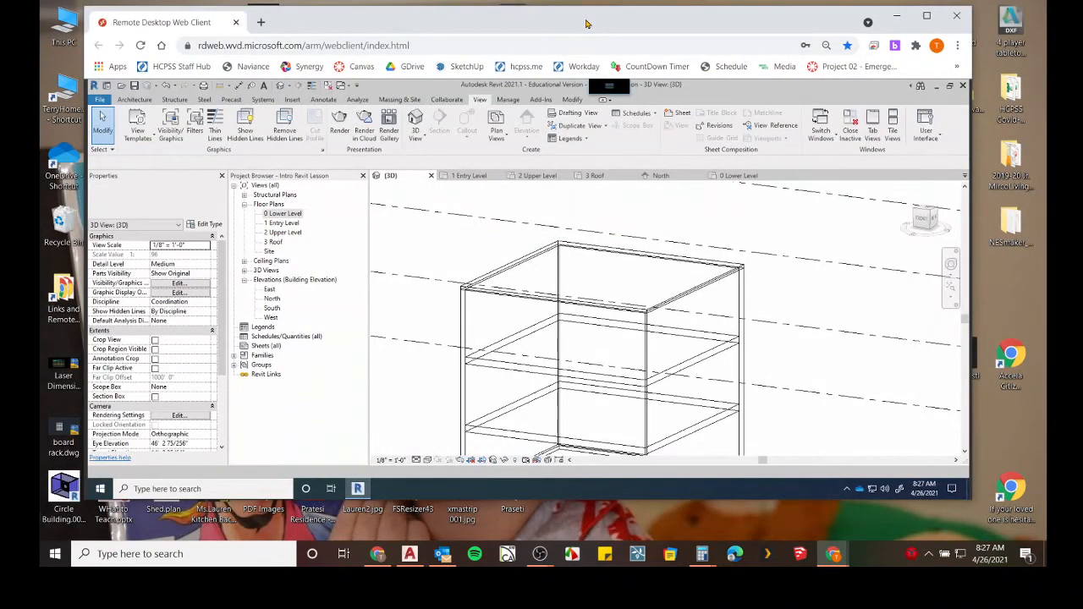
click(887, 90)
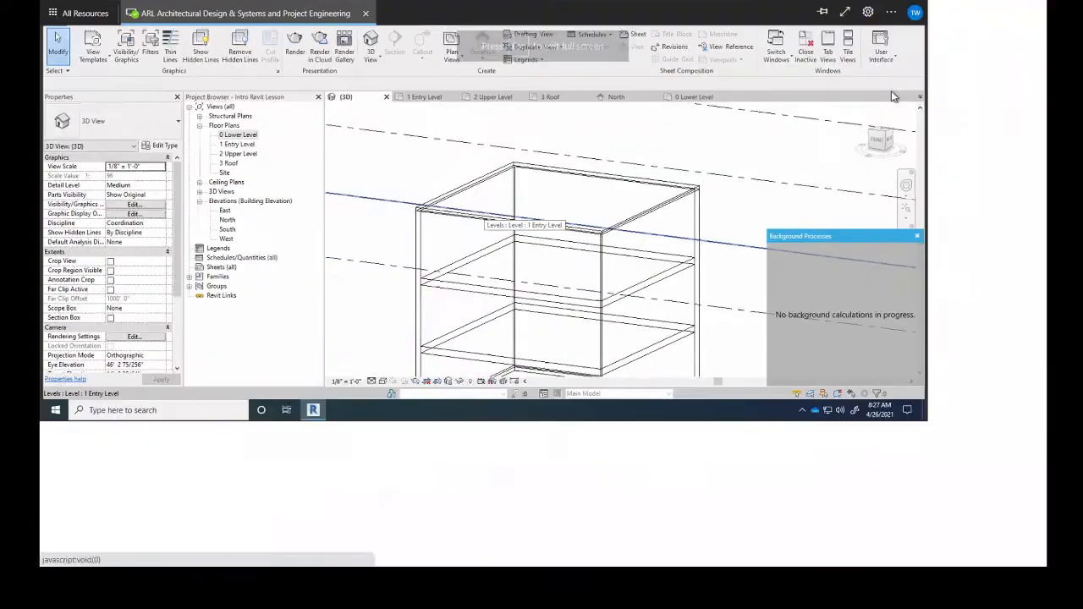
click(543, 42)
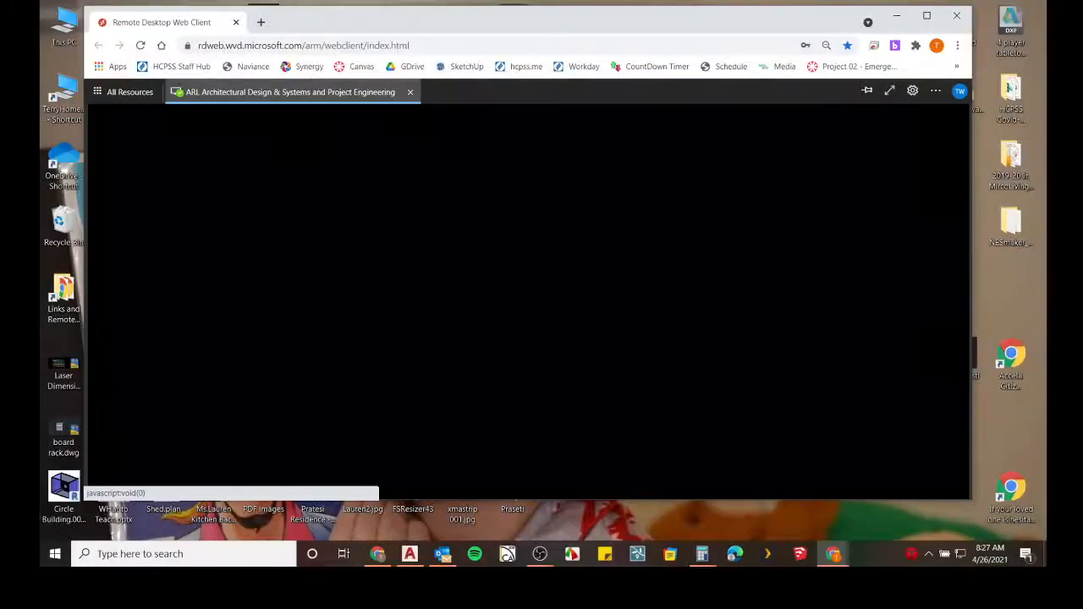
key(F11)
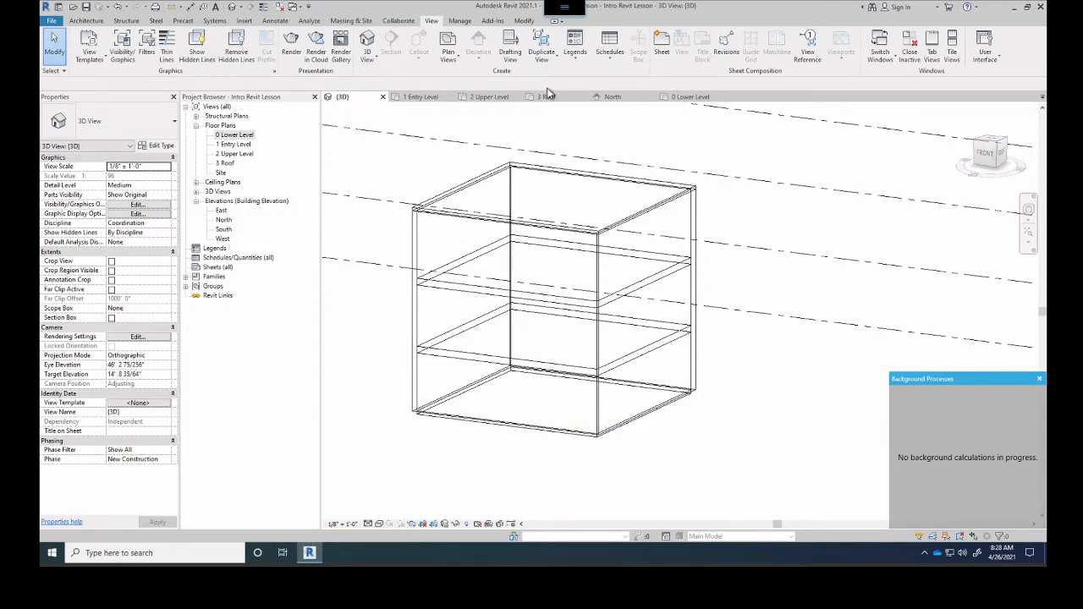
middle_drag(709, 151, 738, 172)
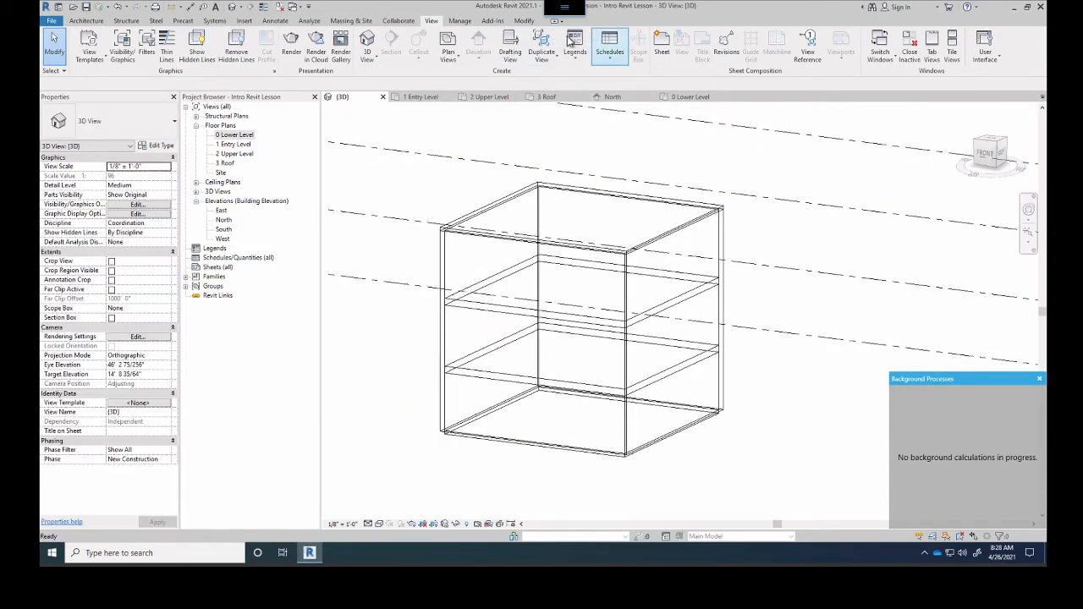
click(76, 22)
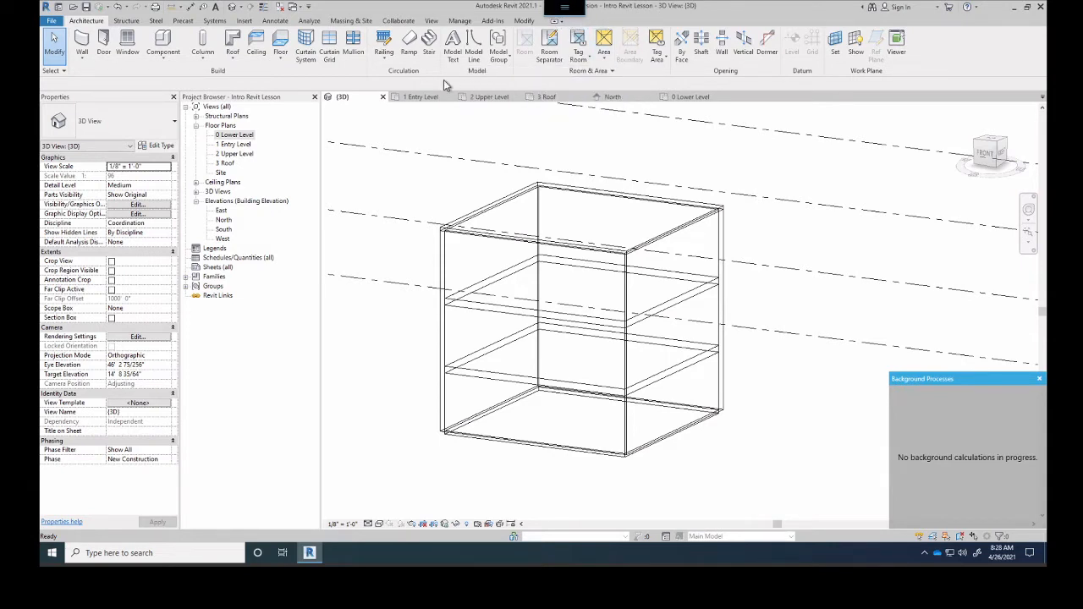
click(233, 42)
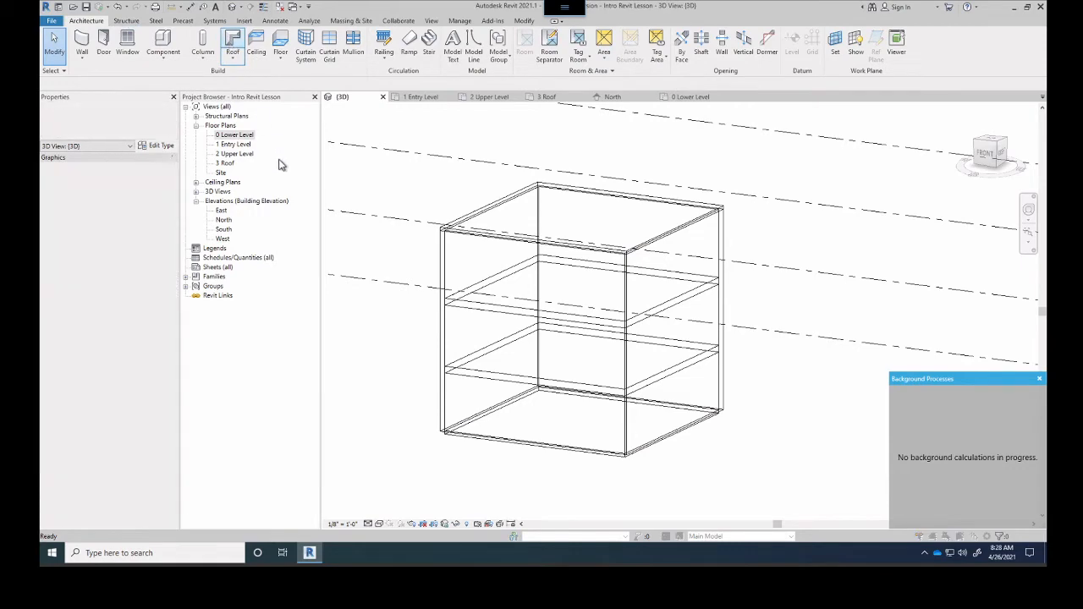
click(539, 302)
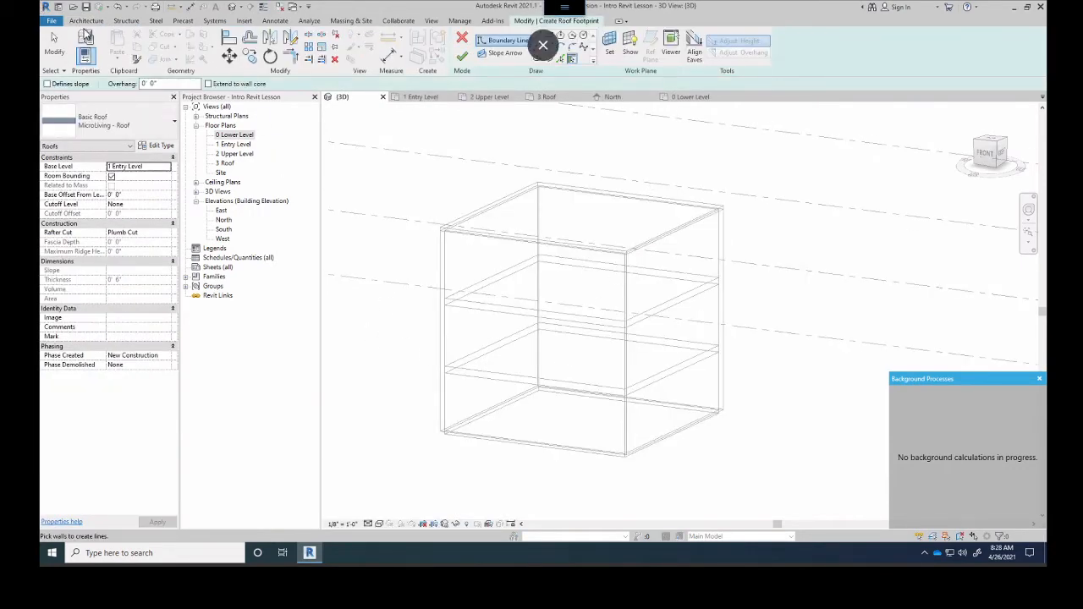
click(87, 20)
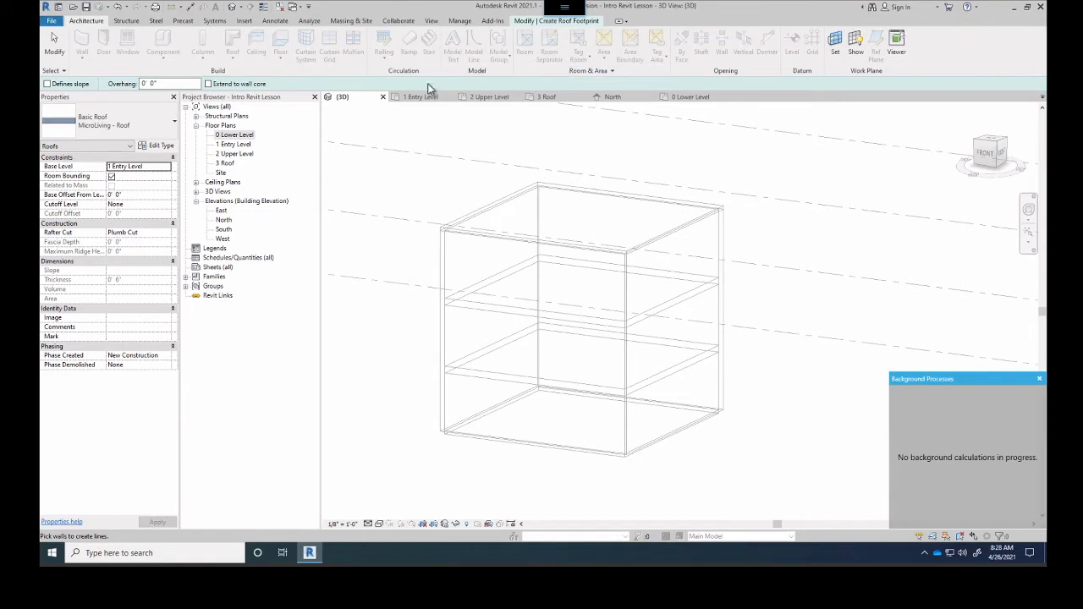
click(540, 22)
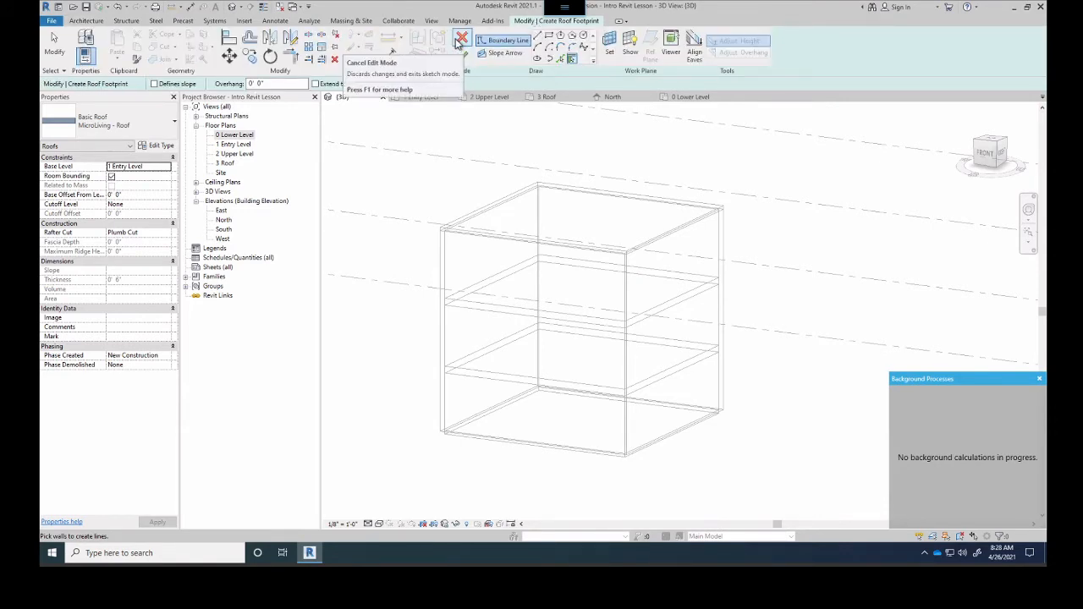
click(460, 42)
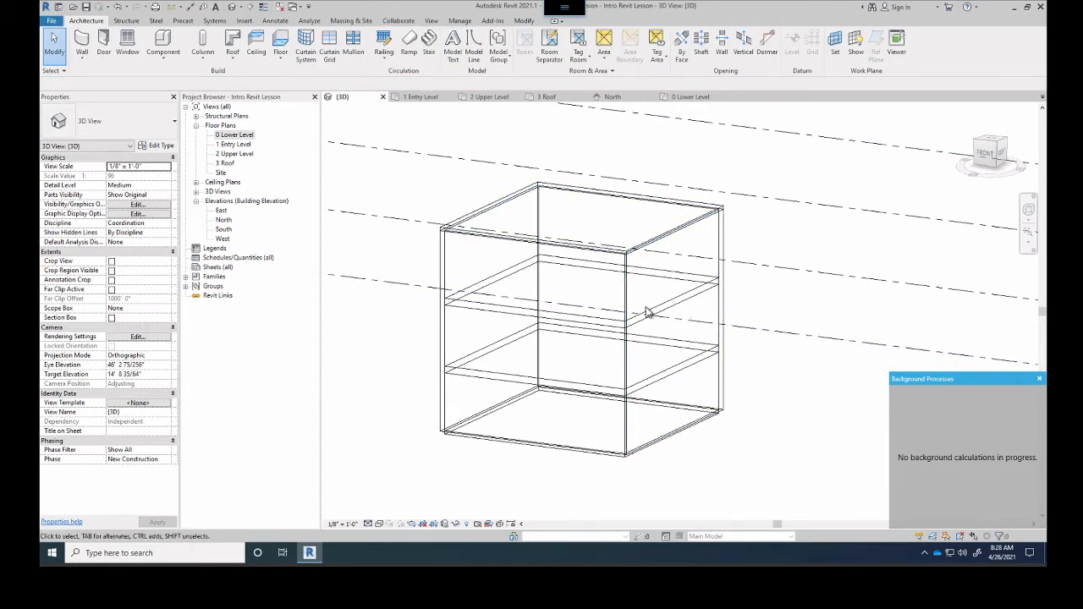
- Close the Background Processes window and open the 0 Lower Level floor plan
scroll(507, 380, up, 2)
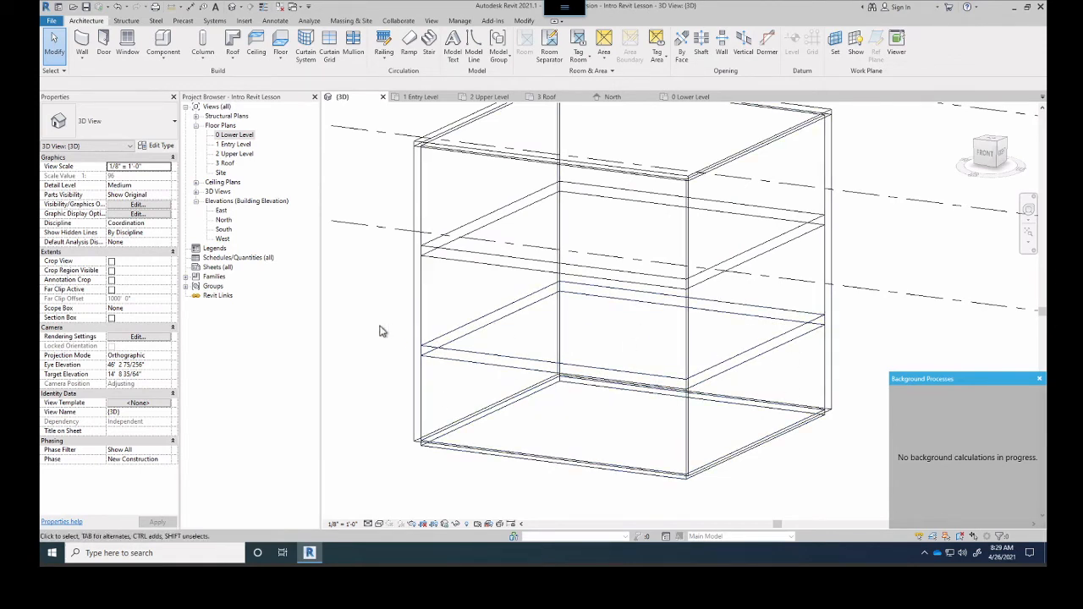
click(1039, 379)
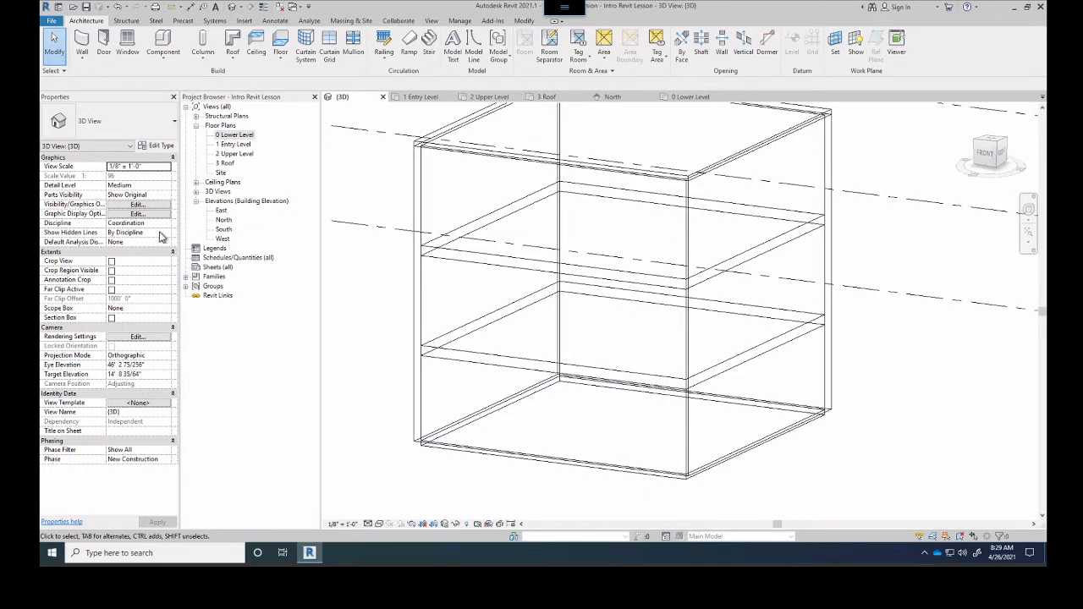
double_click(234, 135)
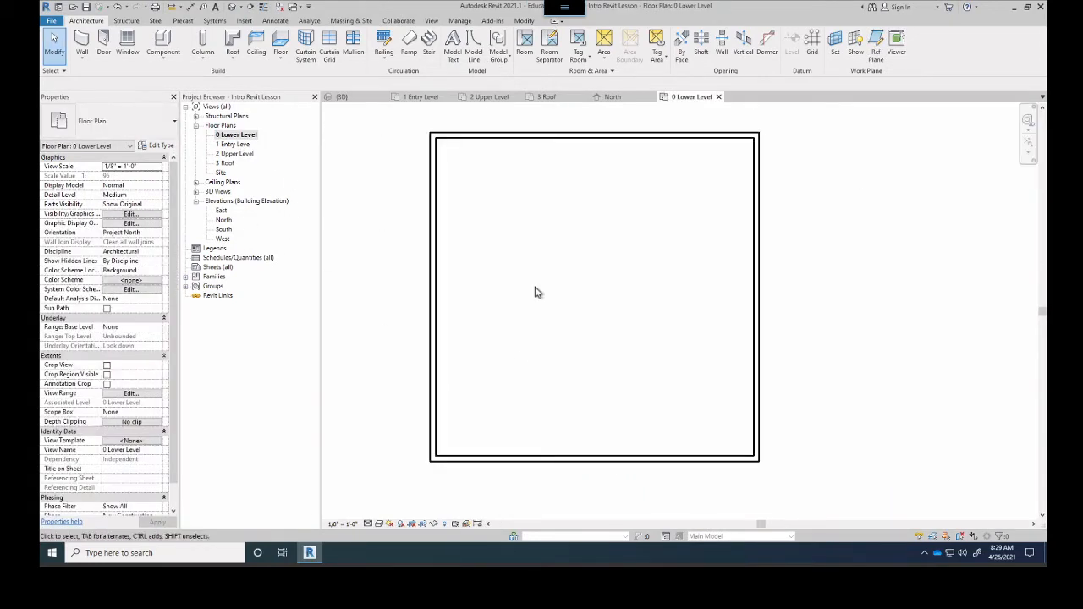
middle_drag(552, 310, 538, 319)
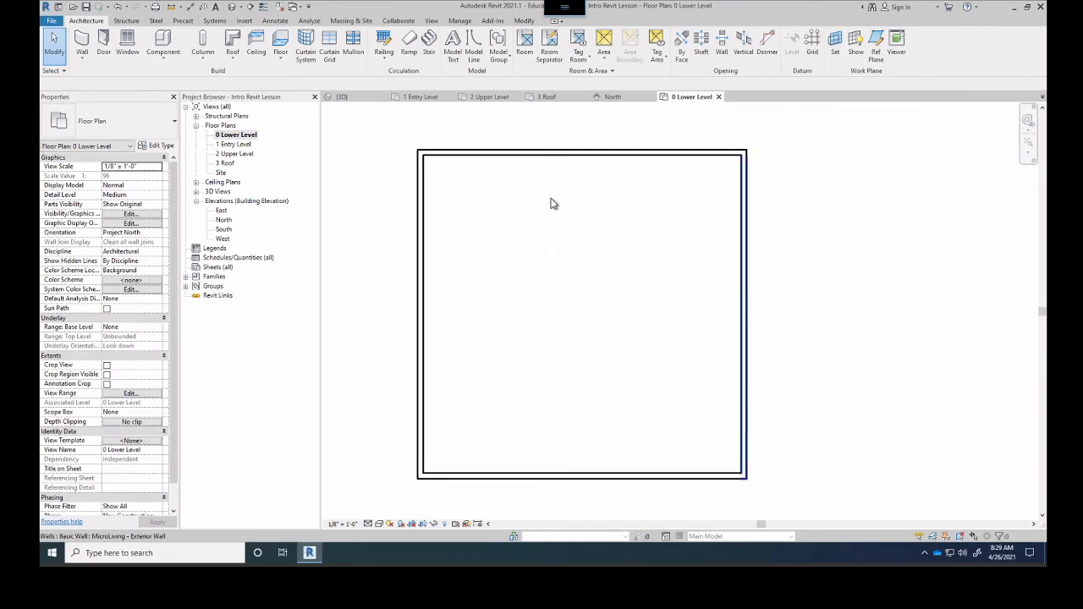
- Start a stair and duplicate its type under the name MicroLiving - Stairs
click(429, 41)
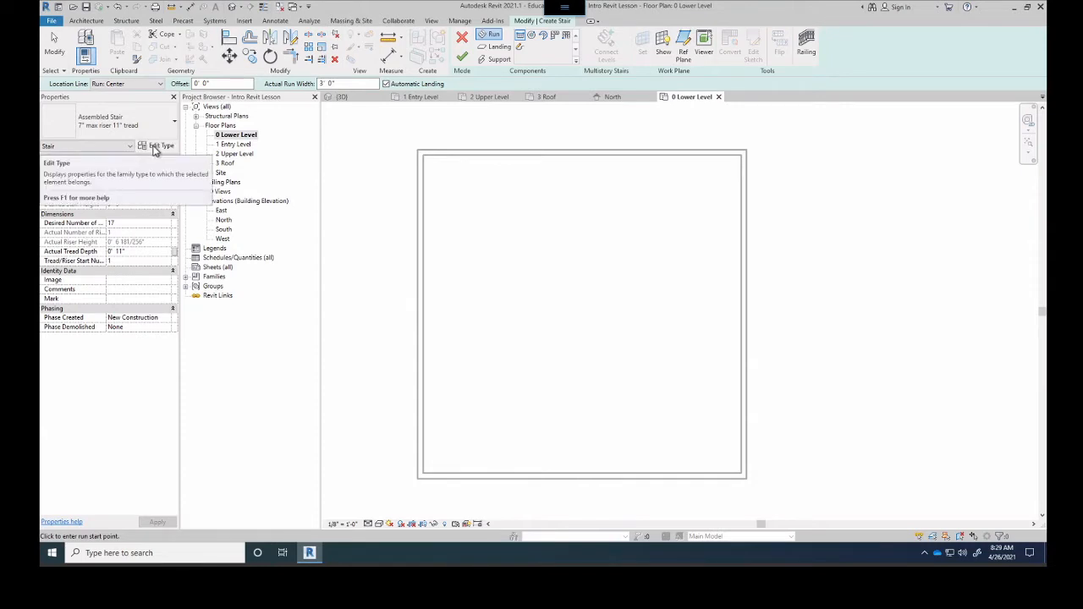
click(156, 148)
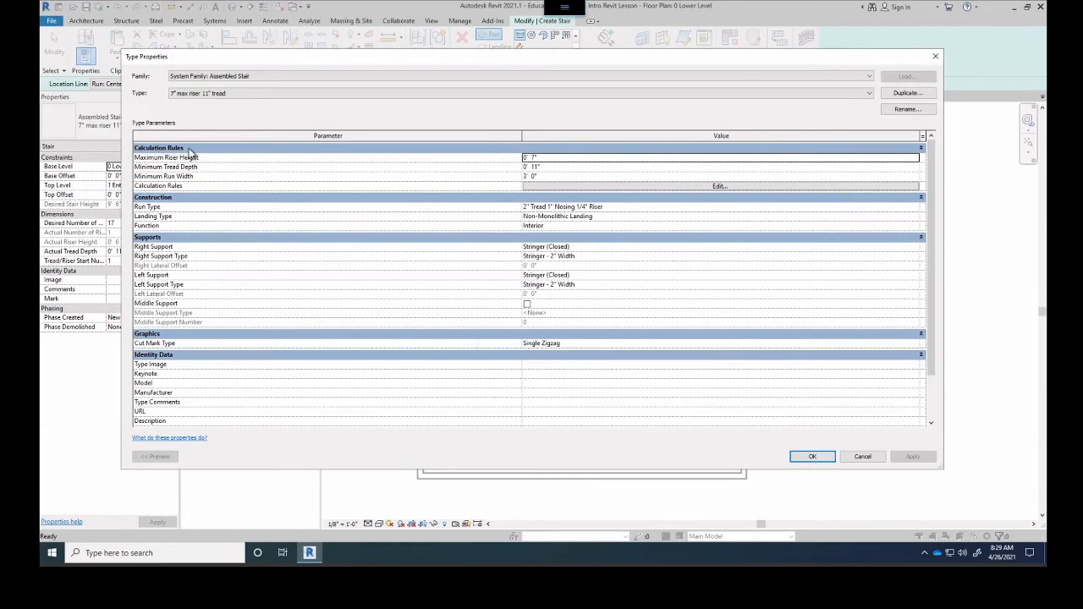
click(906, 95)
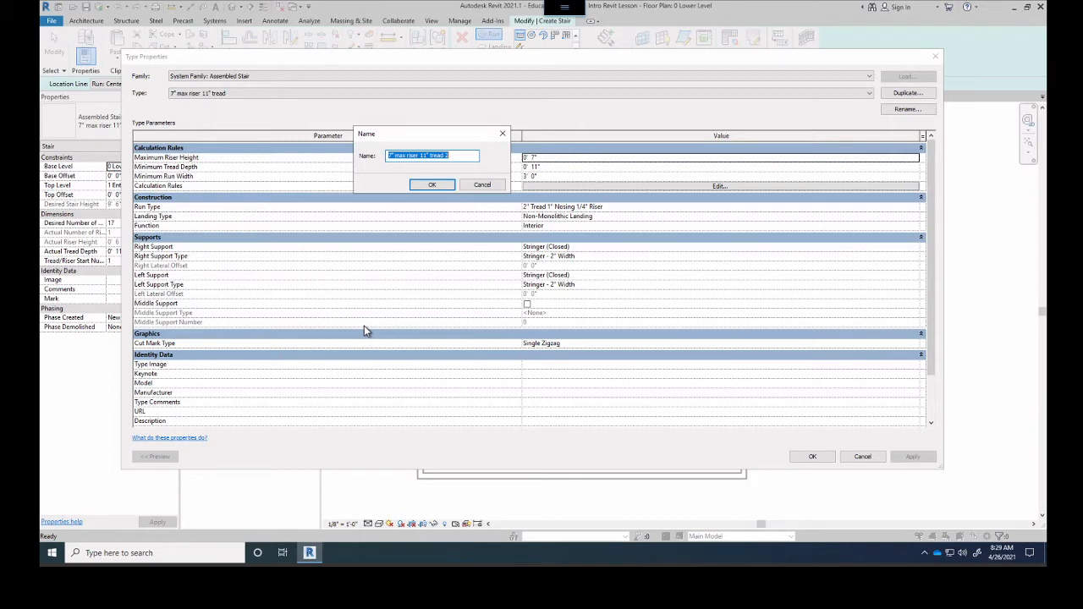
text(MicroLiving - Stairs)
click(426, 186)
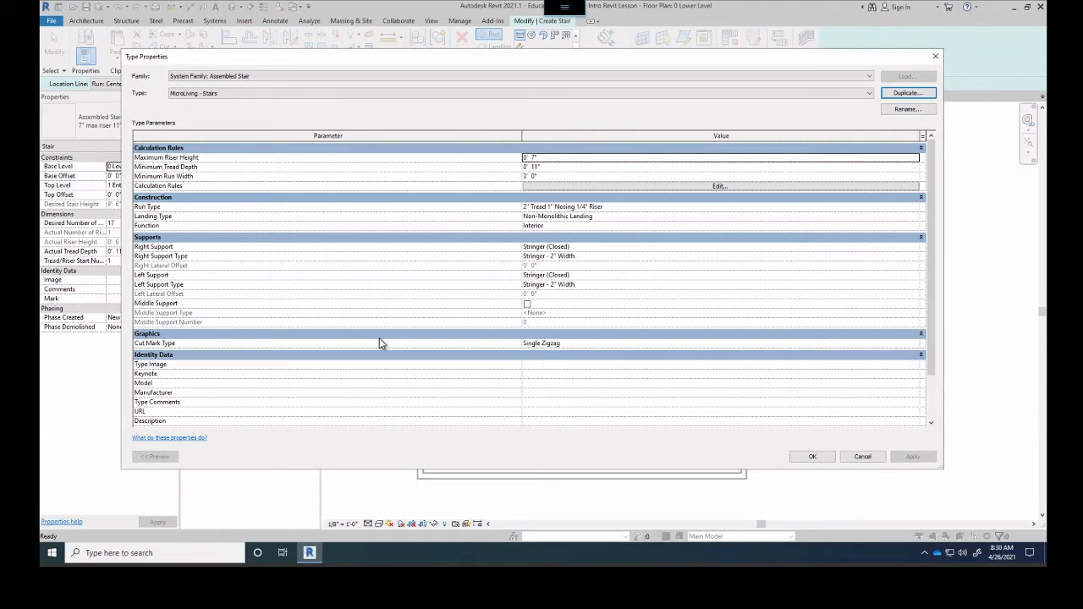
- Set the new stair type's maximum riser height to 7.75" and minimum tread depth to 10"
double_click(562, 158)
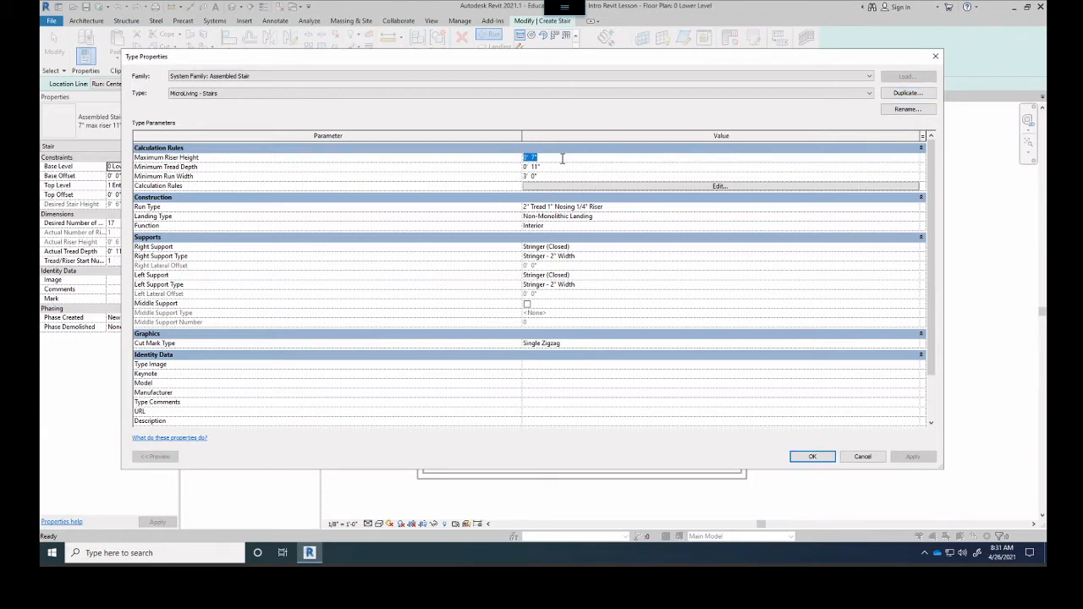
text(7.)
key(BackSpace)
text(.75")
key(Tab)
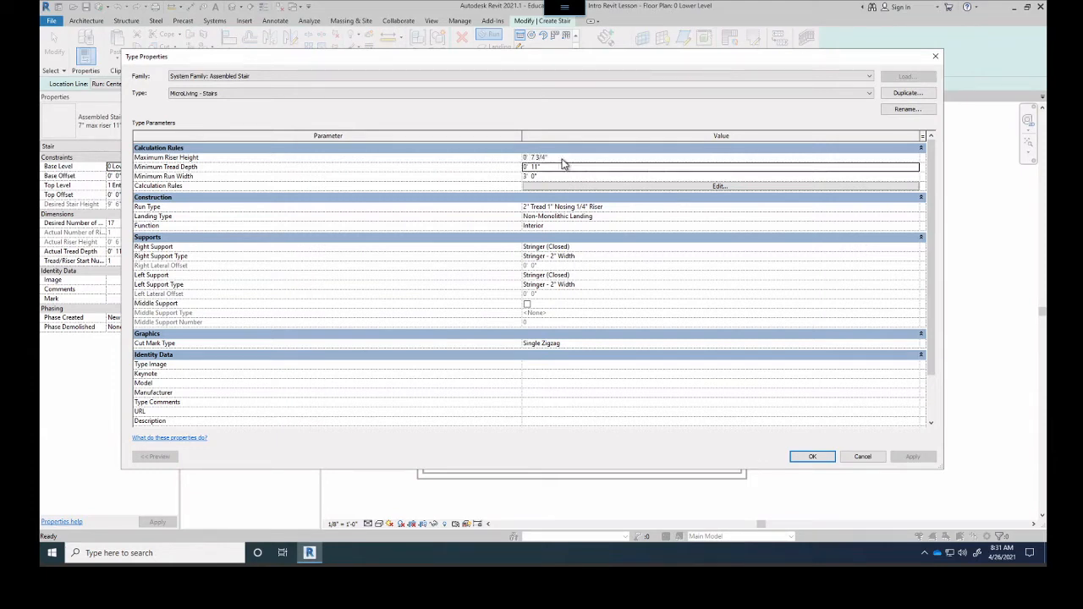
text(10)
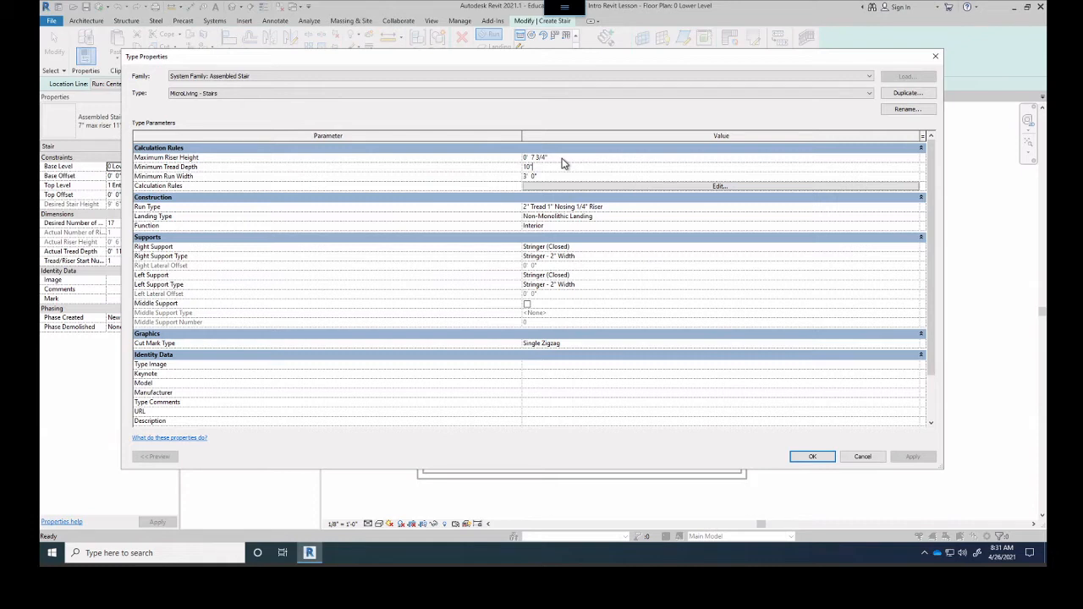
- Change the stair type's maximum riser height to 8.25" and minimum tread depth to 9"
click(562, 158)
text(8.25")
key(Tab)
text(9)
- Set the stair type's maximum riser height to 12", minimum tread depth to 7" and minimum run width to 2'6", and accept the type properties
click(554, 158)
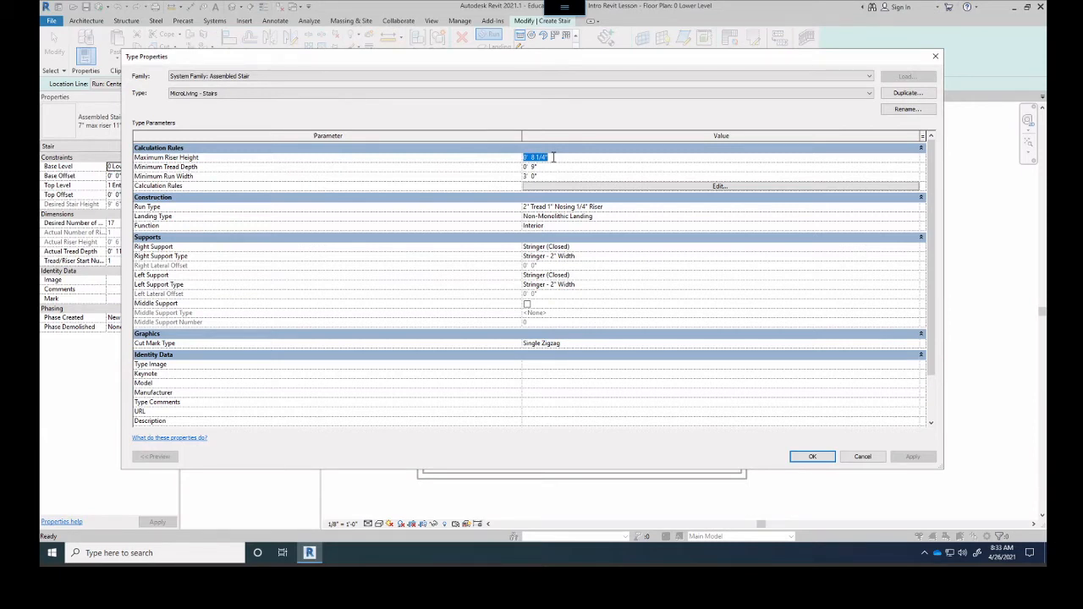
text(12)
text(")
key(Tab)
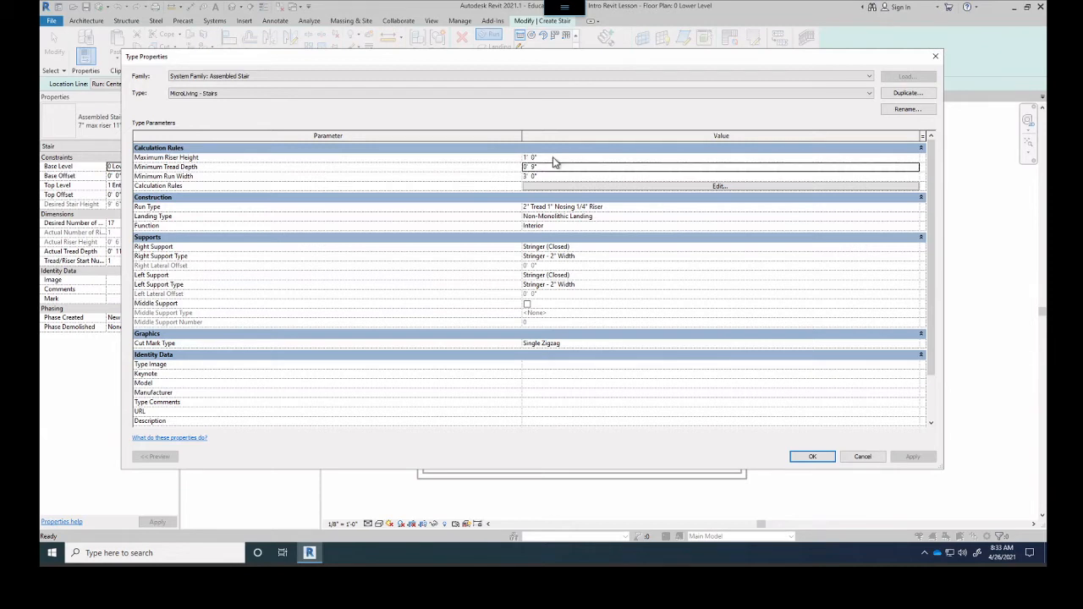
text(7)
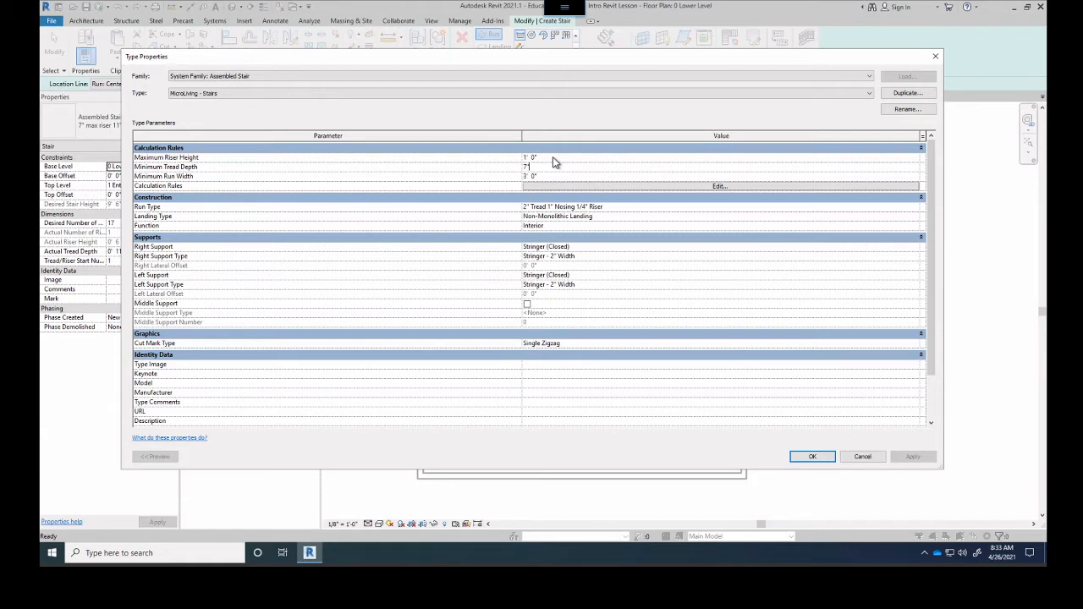
key(Tab)
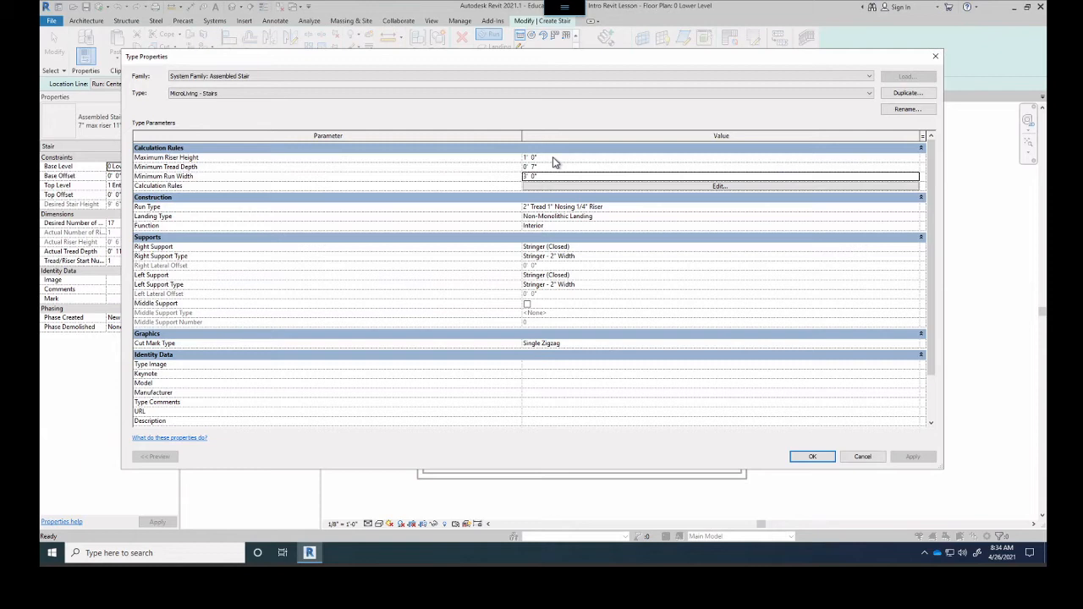
text(2'6)
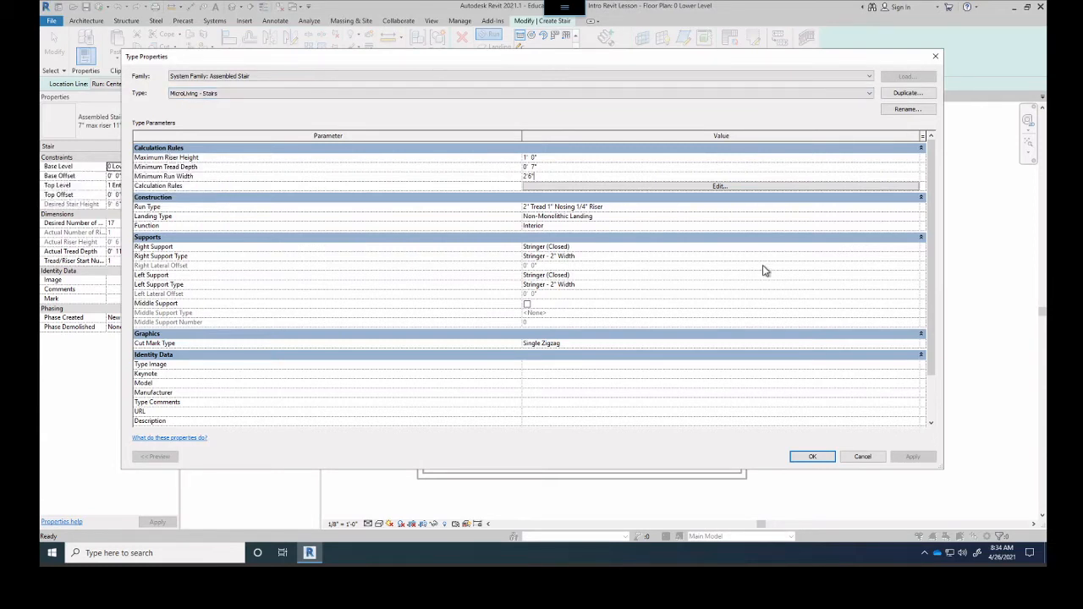
click(548, 159)
click(545, 168)
click(566, 175)
click(812, 458)
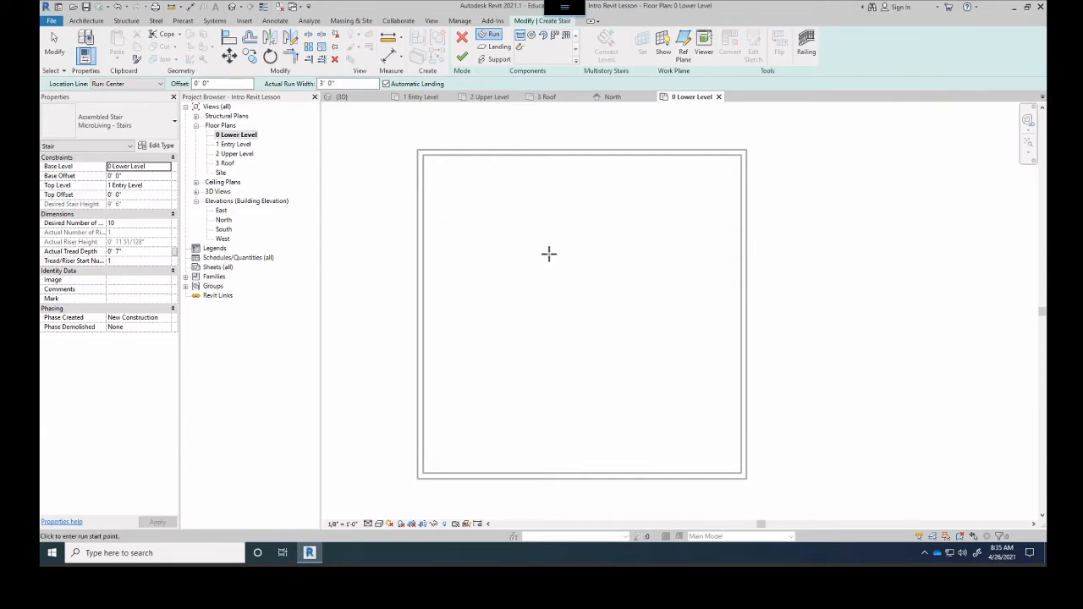
- Draw a straight horizontal stair run of 10 risers near the building's upper-left corner and finish the stair
scroll(549, 254, up, 5)
scroll(526, 244, down, 6)
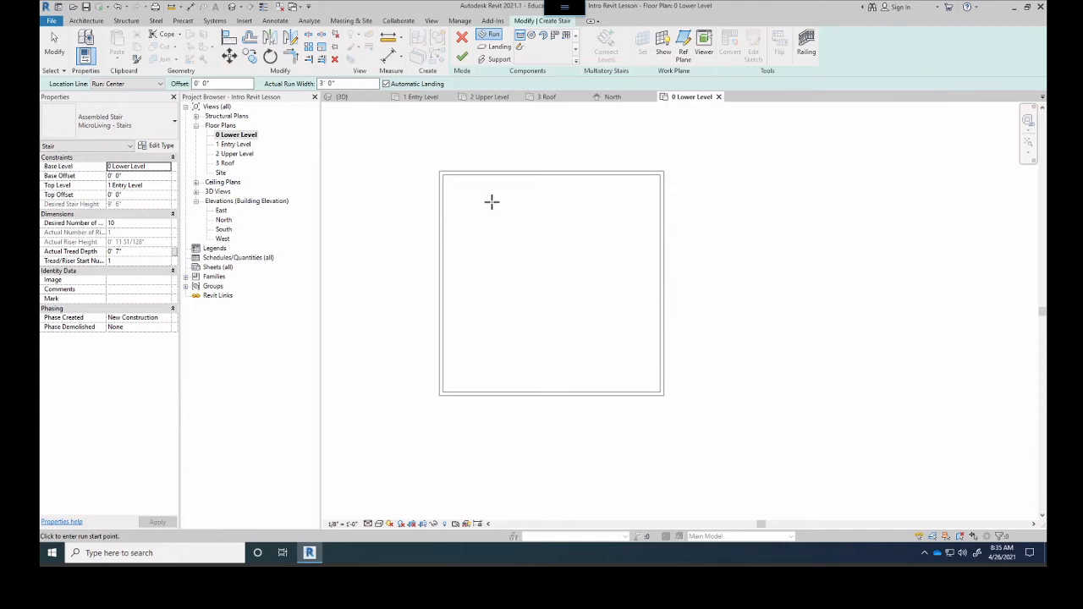
scroll(490, 206, up, 1)
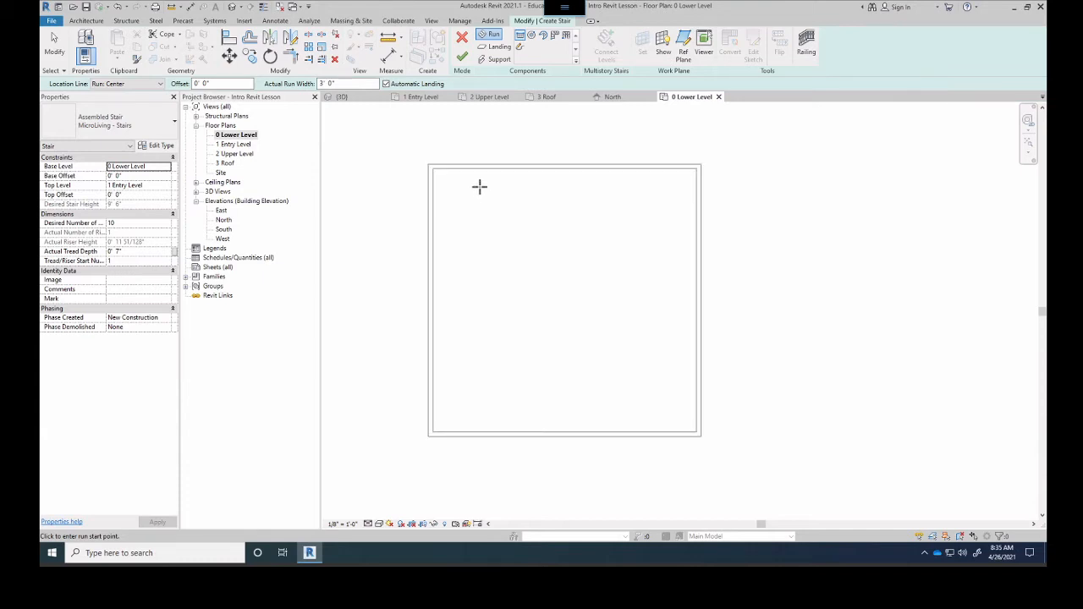
click(482, 197)
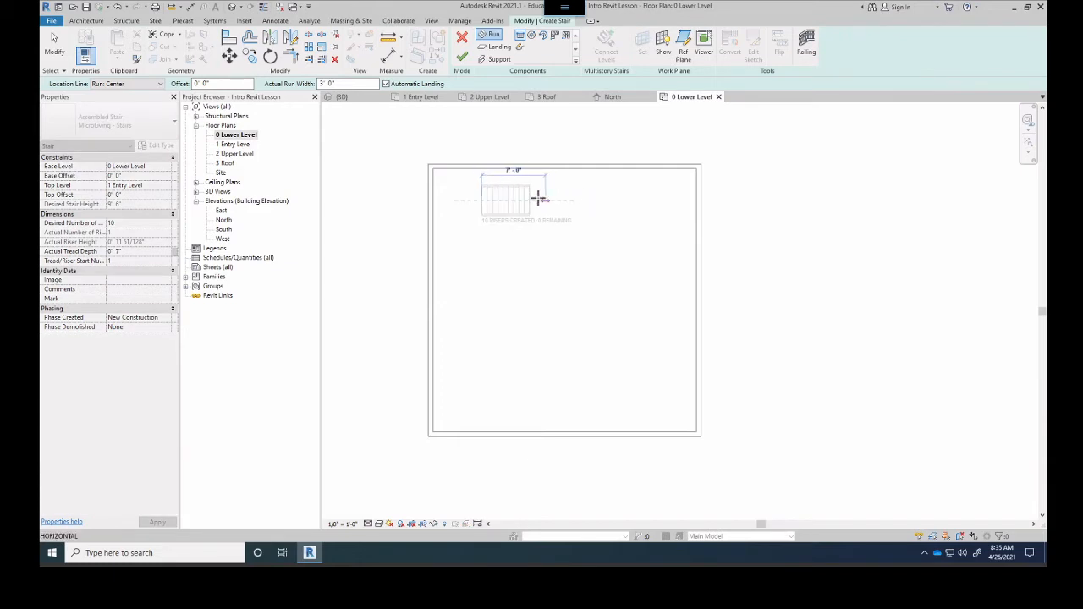
scroll(534, 198, up, 3)
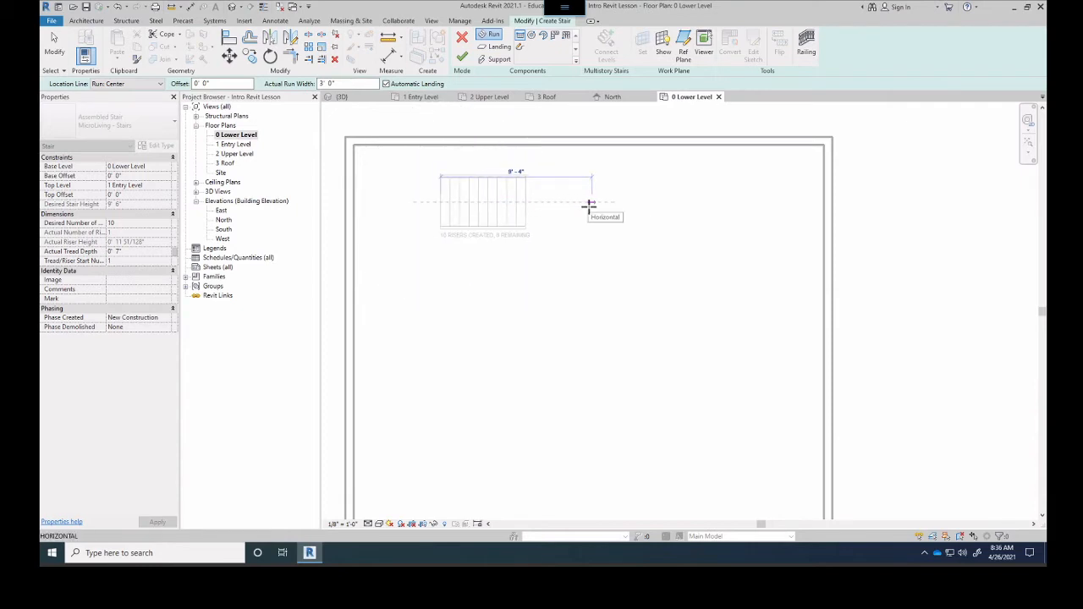
click(588, 206)
key(Escape)
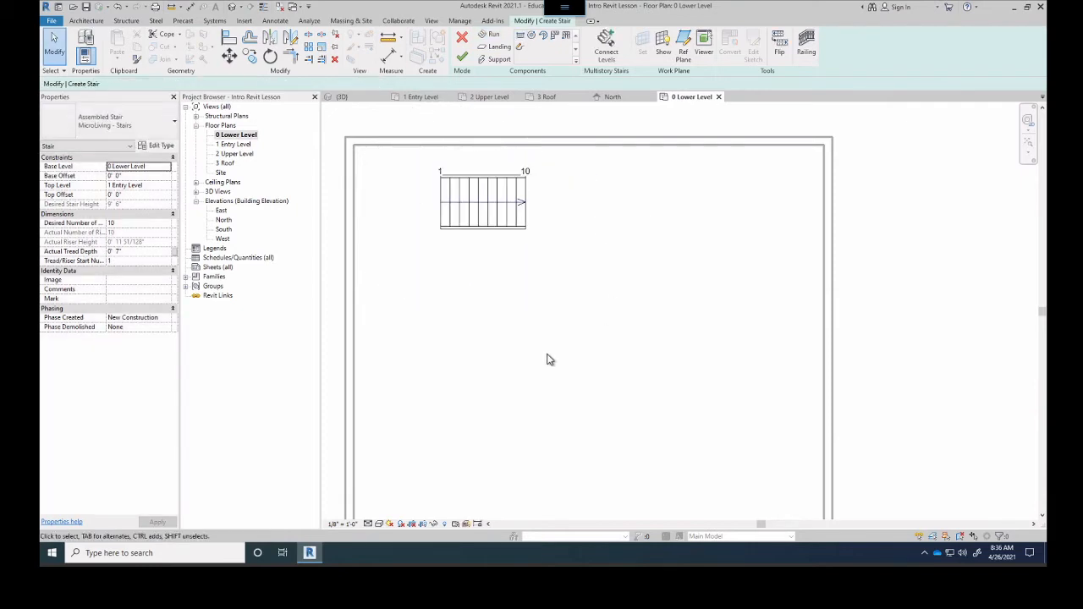
click(465, 57)
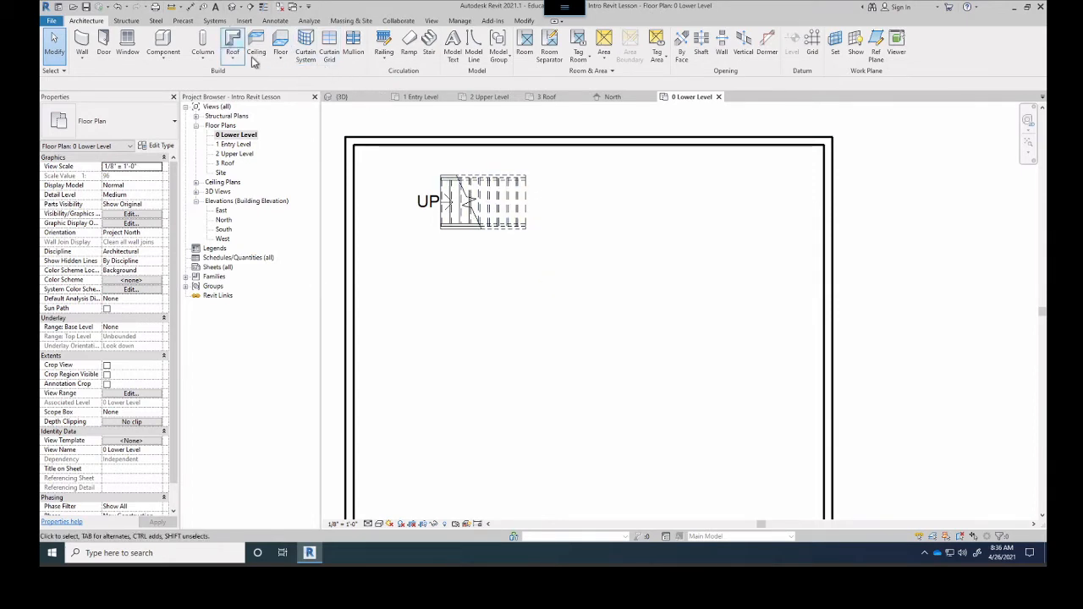
- Sketch an L-shaped stair below the straight one, with three risers running right and the remaining seven running down from an automatic landing
click(430, 50)
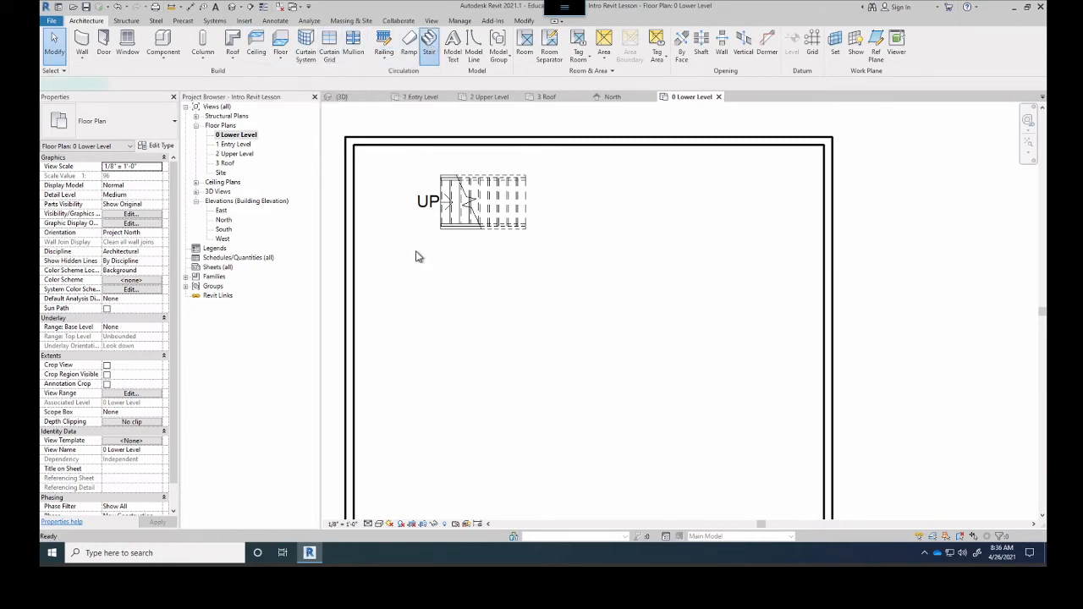
click(431, 304)
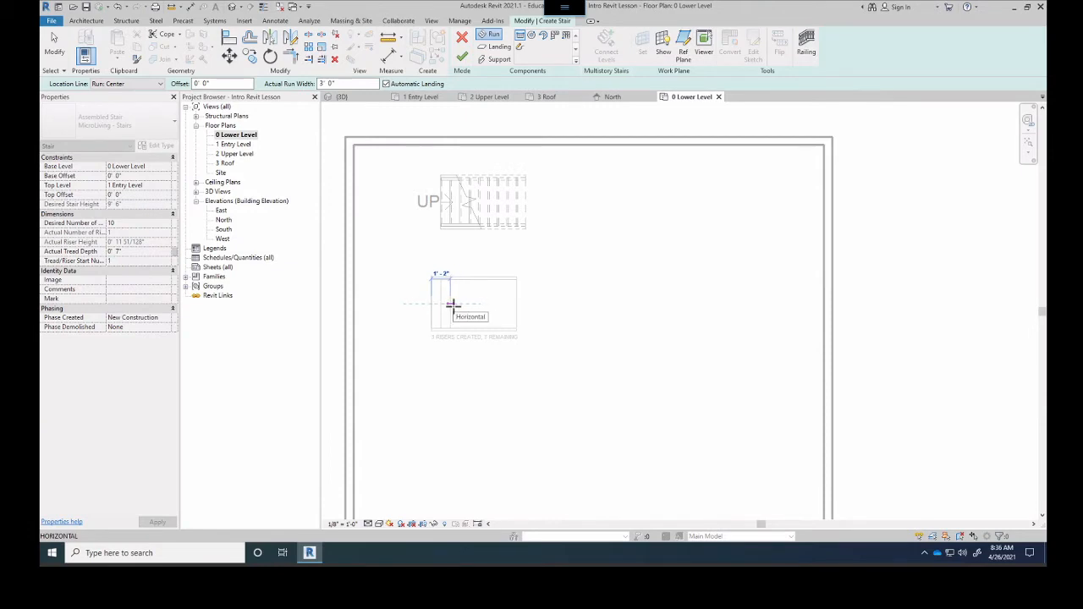
click(452, 304)
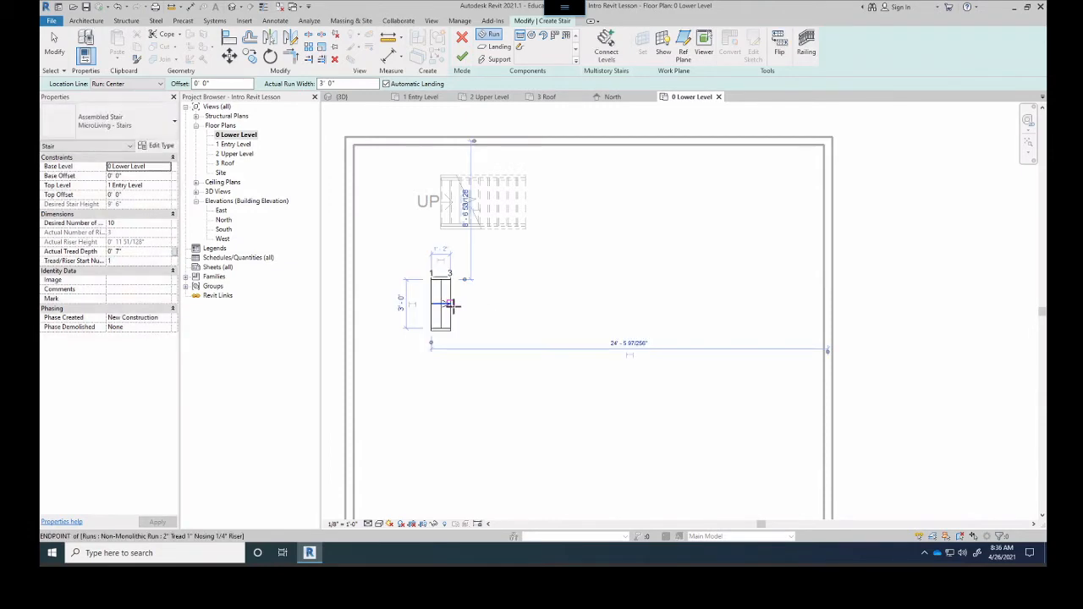
click(495, 330)
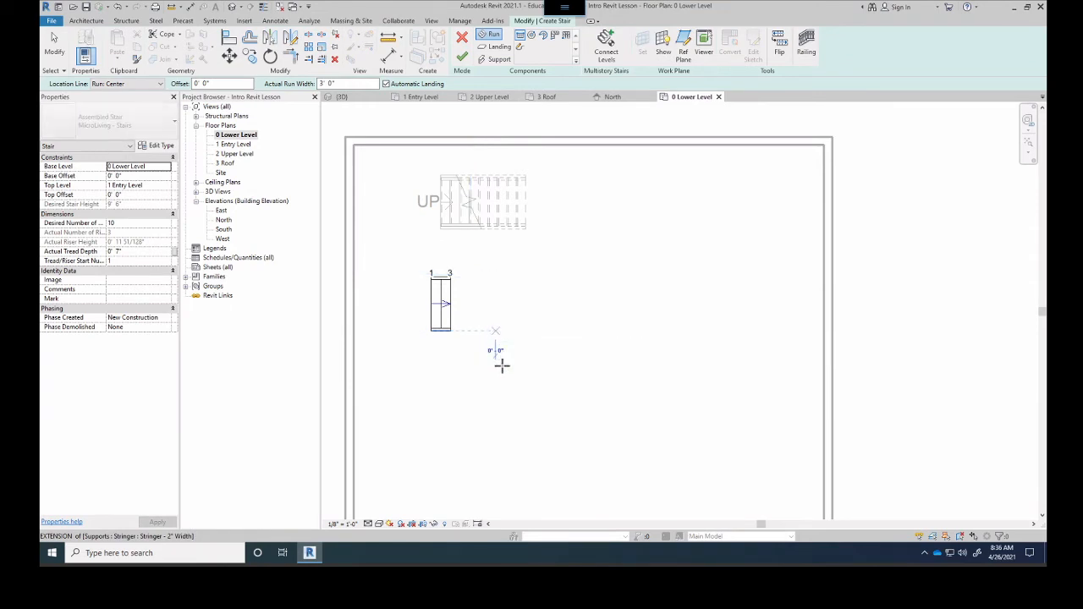
click(492, 446)
key(Escape)
key(Escape)
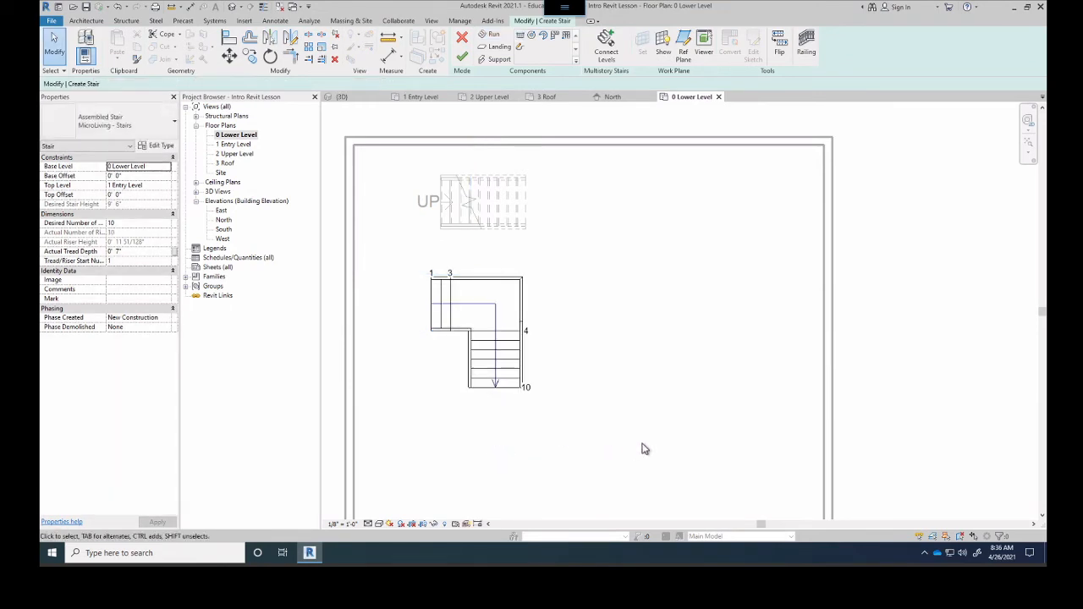
- Nudge the lower run of the L-shaped stair left until its left stringer lines up with the third riser
scroll(470, 391, up, 4)
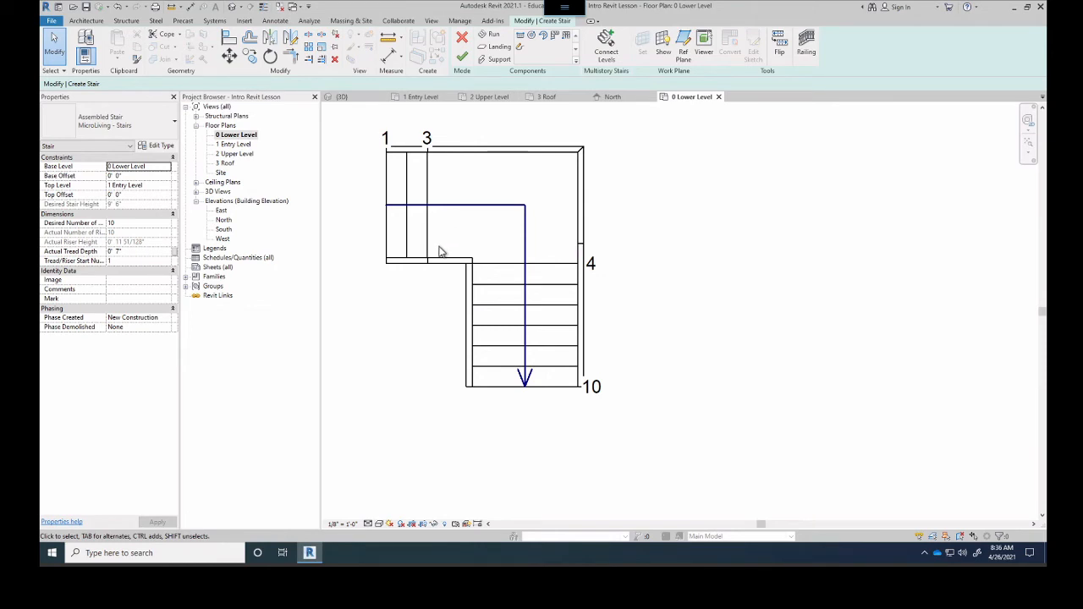
click(518, 311)
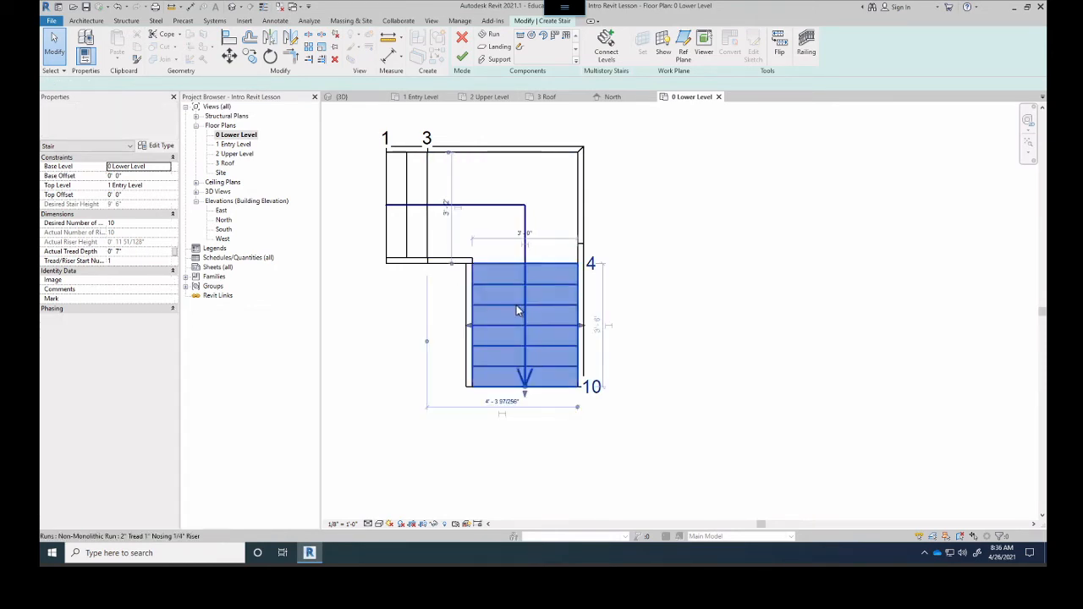
click(516, 308)
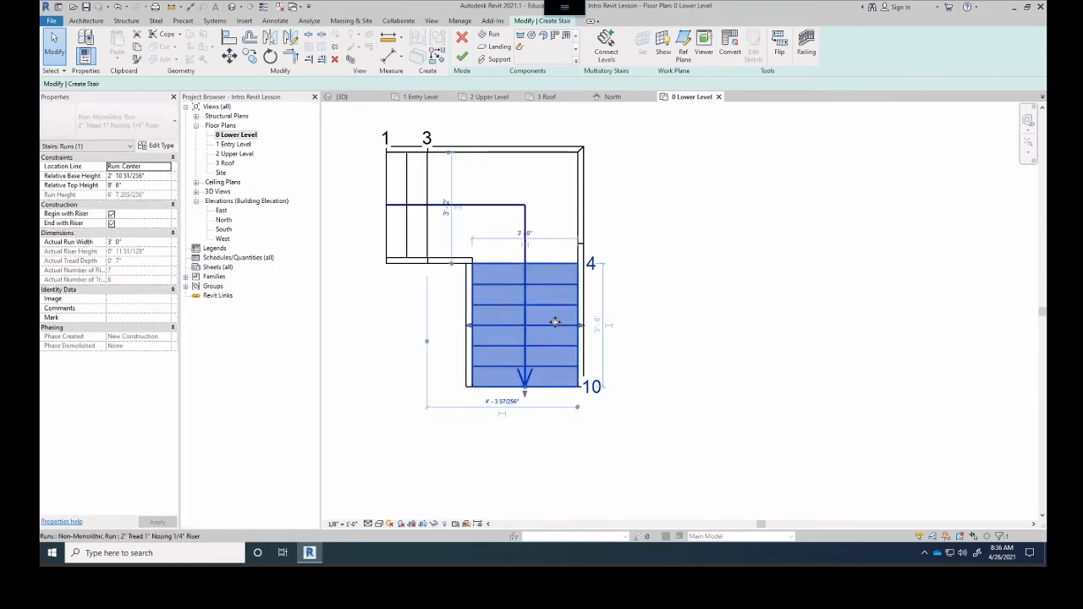
key(Left)
key(Left)
key(Left)
key(Left)
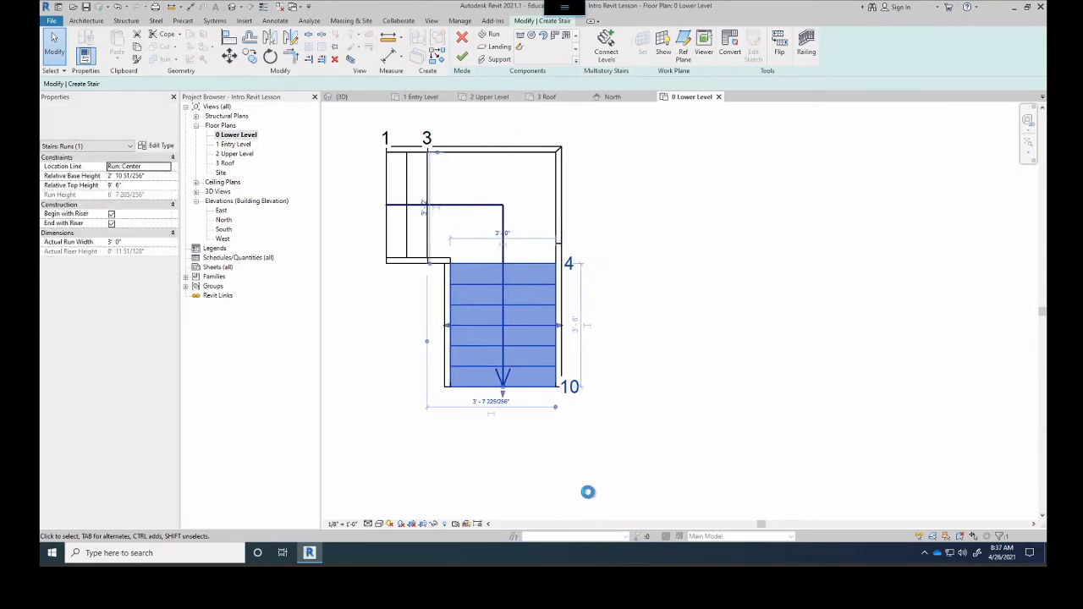
key(Left)
key(Left)
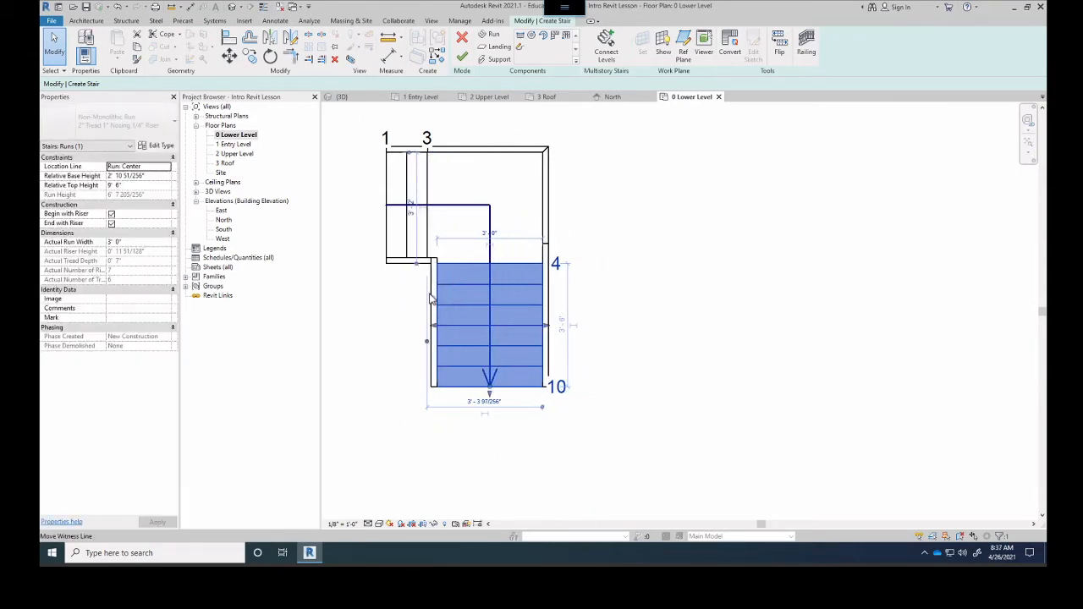
key(Left)
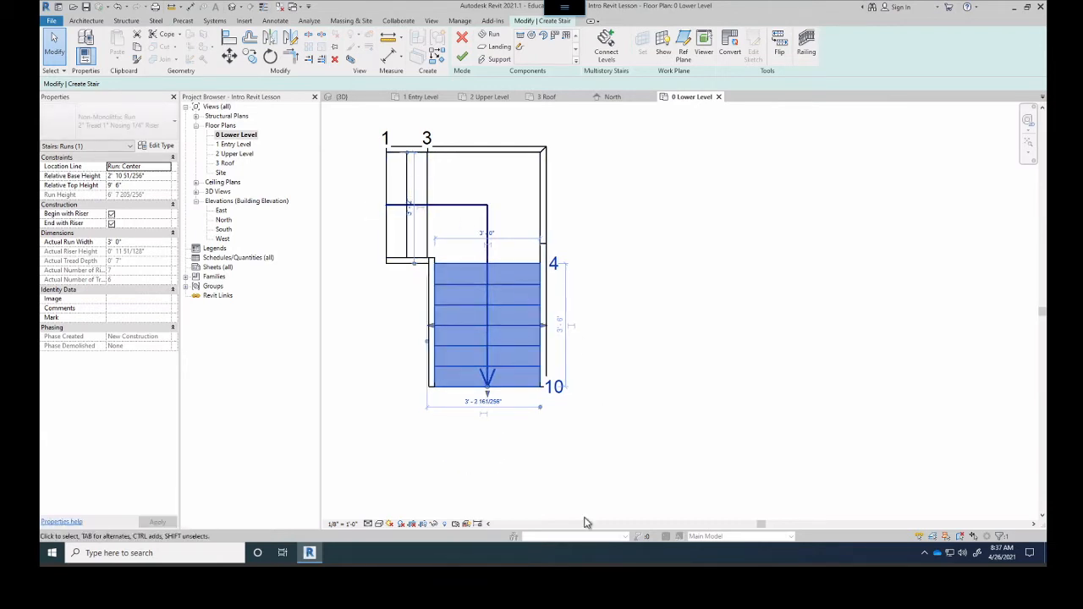
key(Escape)
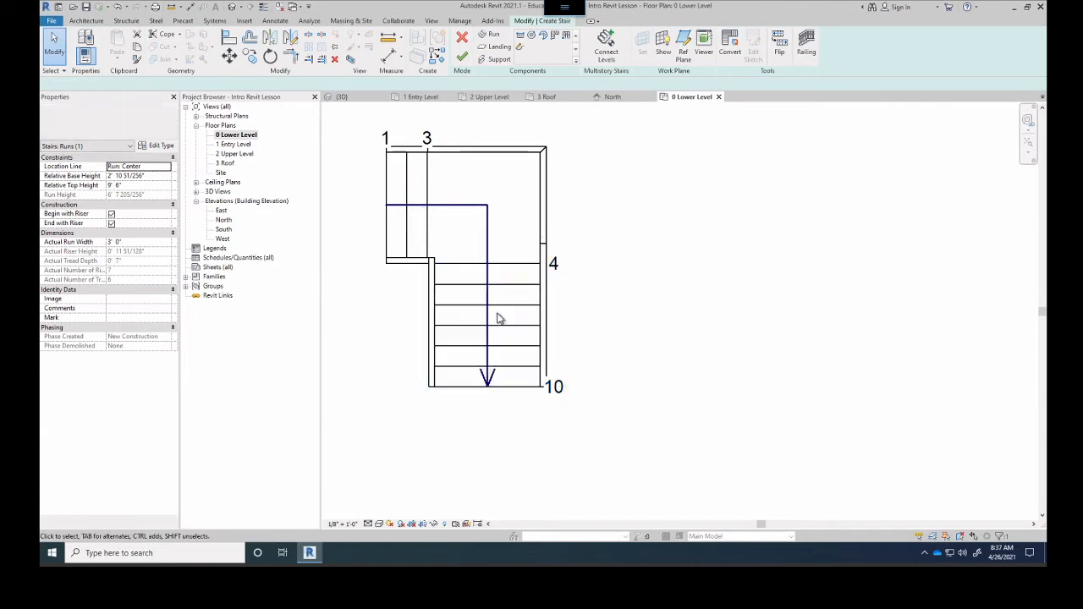
- Nudge the lower stair run down to lengthen the landing, and move it back up by the same amount
click(508, 311)
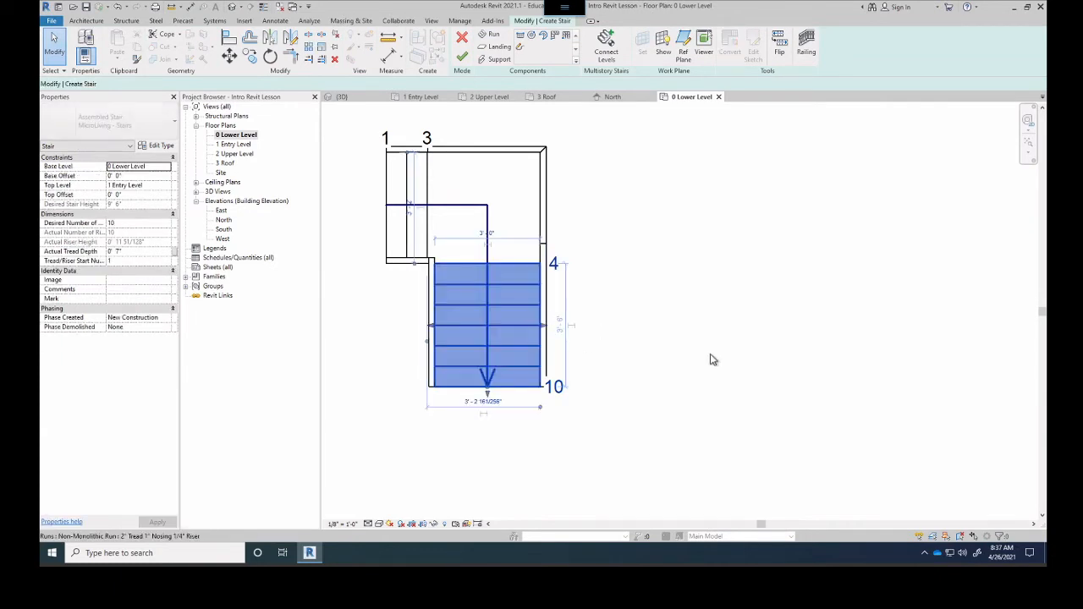
key(Down)
key(Down)
key(Down)
key(Down)
key(Down)
key(Down)
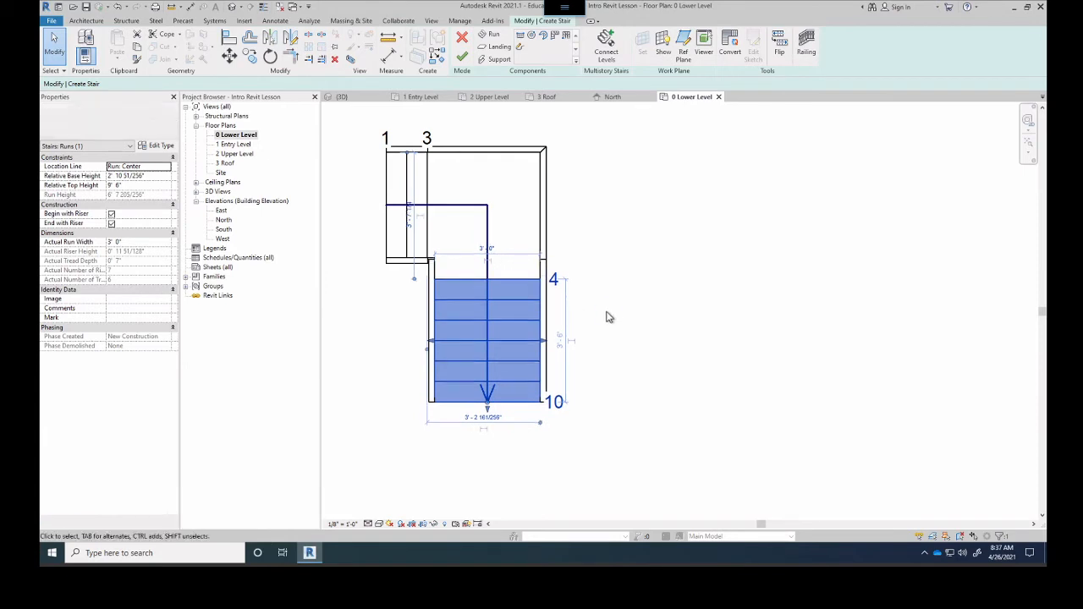
key(Up)
key(Up)
key(Up)
key(Up)
key(Up)
key(Up)
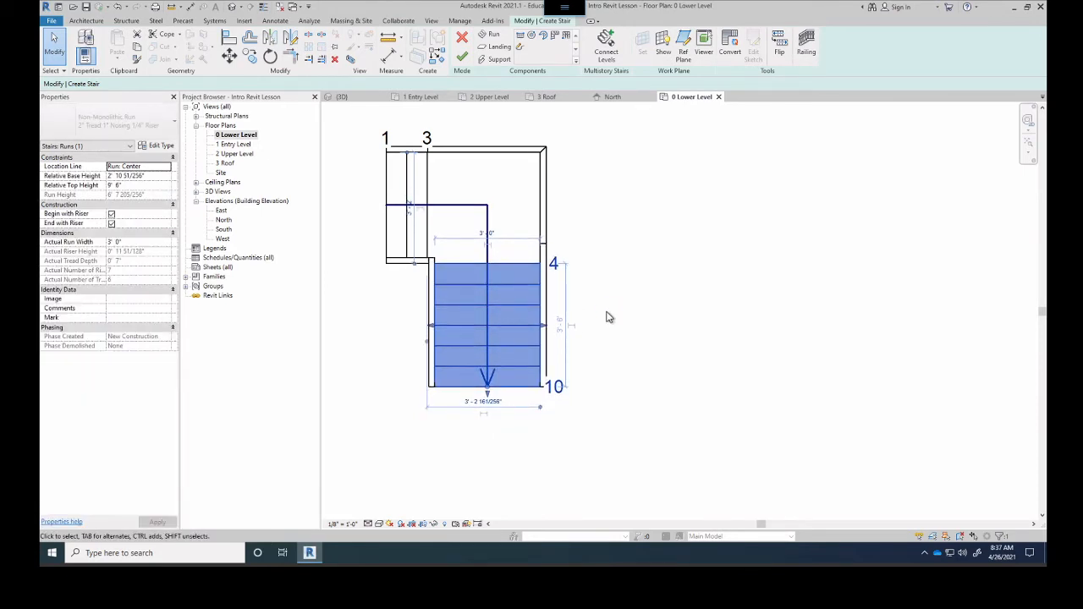
- Finish the L-shaped stair
click(462, 57)
scroll(702, 311, down, 2)
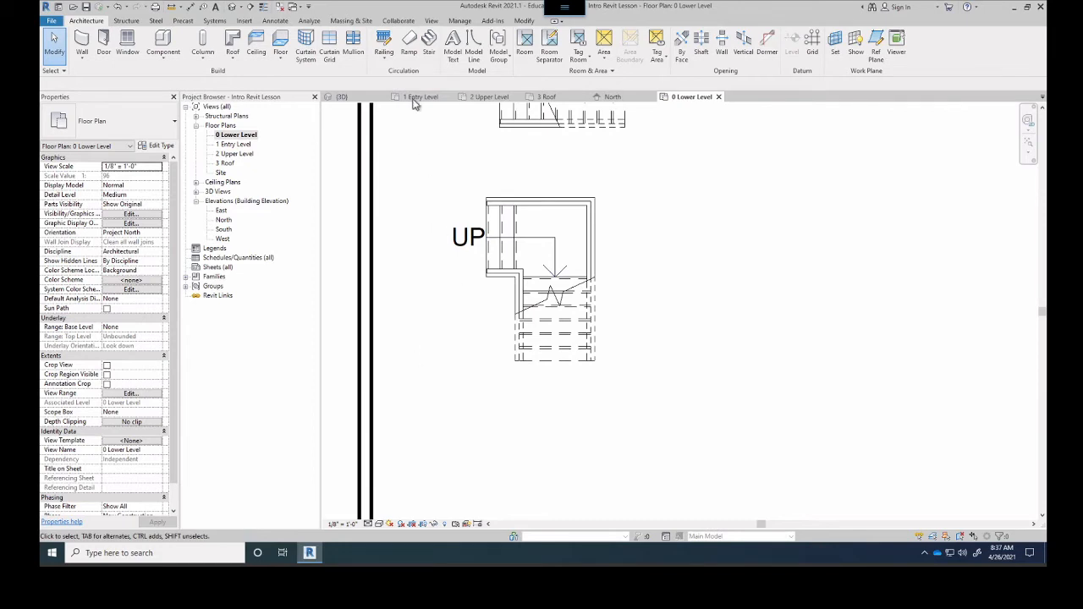
click(429, 44)
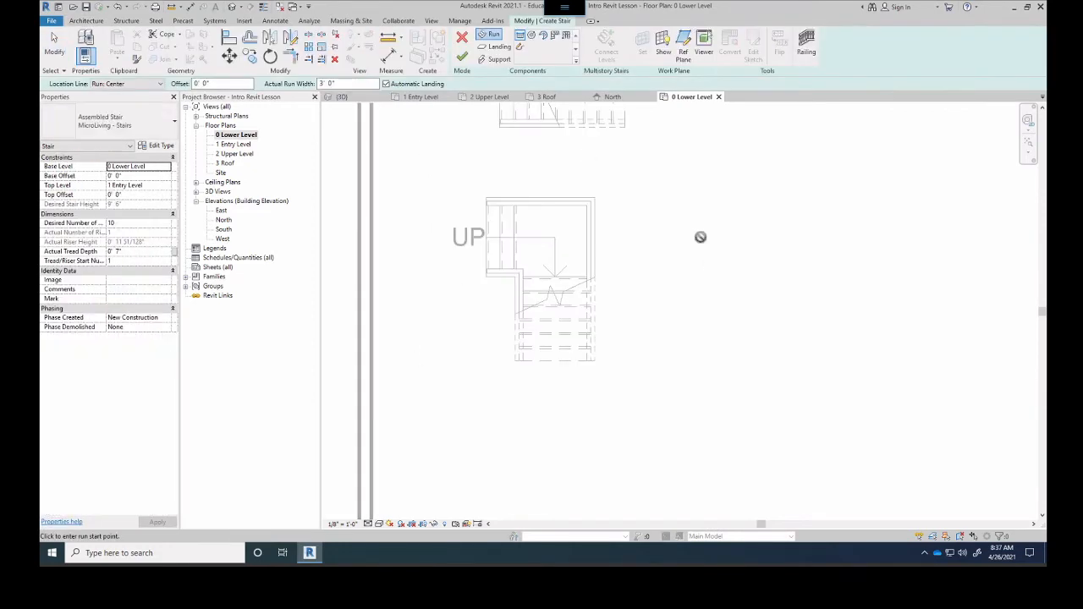
click(700, 237)
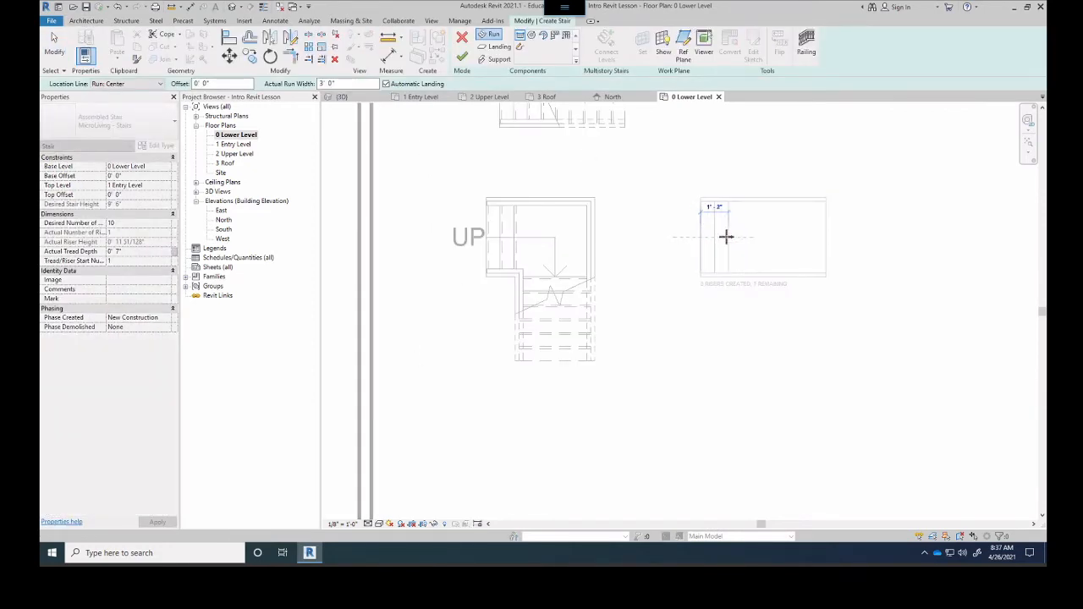
click(726, 237)
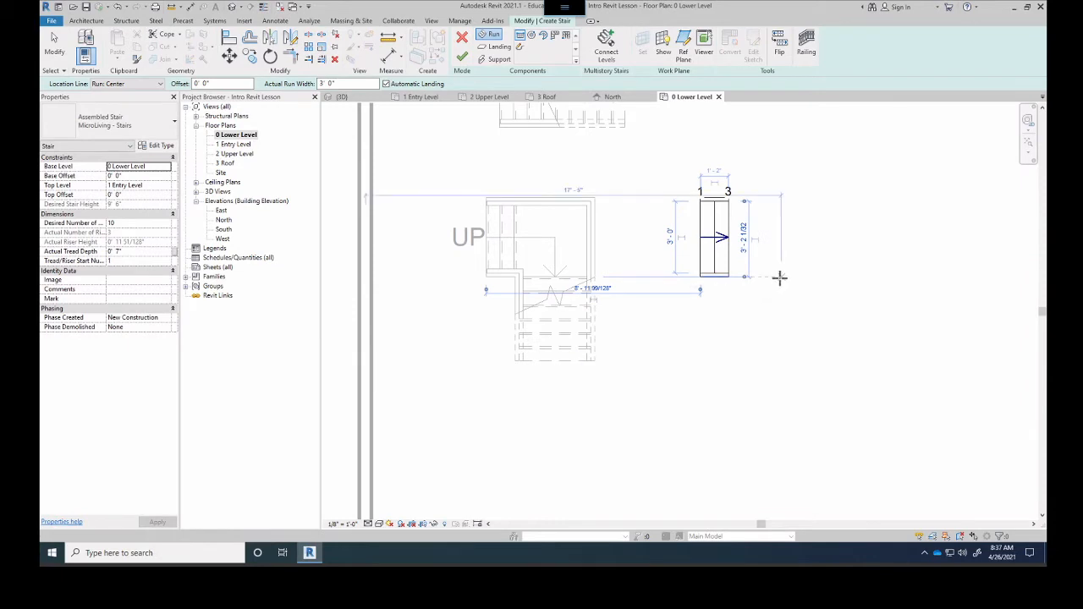
click(778, 278)
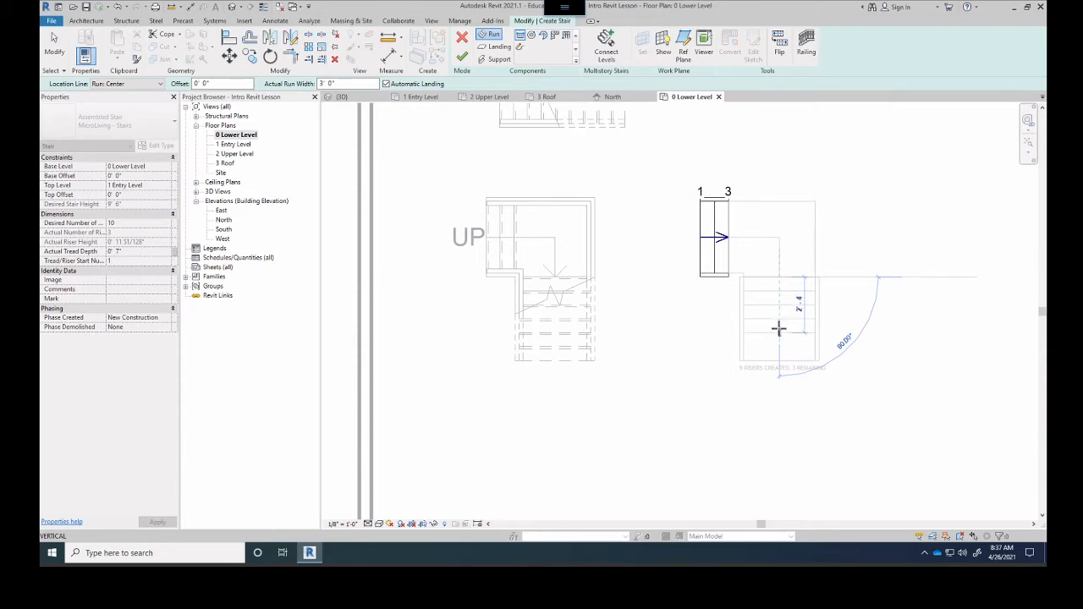
click(779, 330)
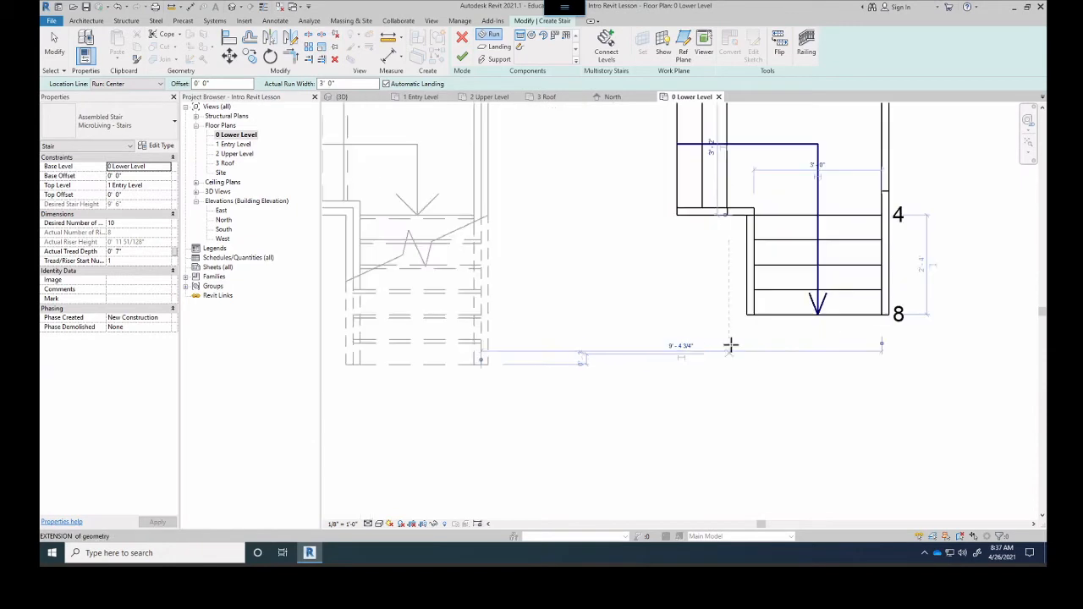
scroll(730, 353, up, 2)
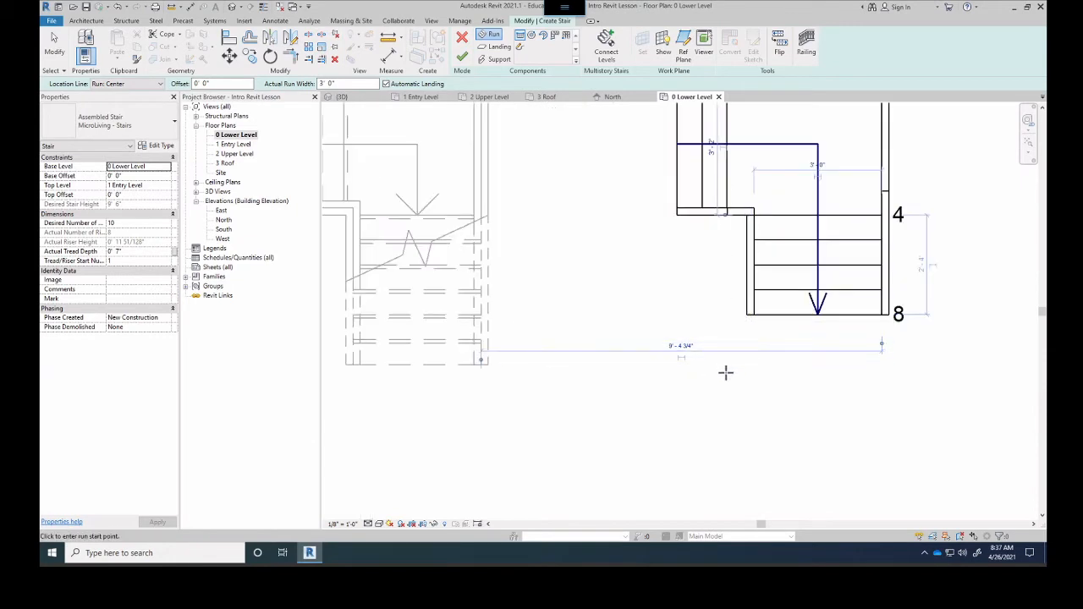
click(688, 375)
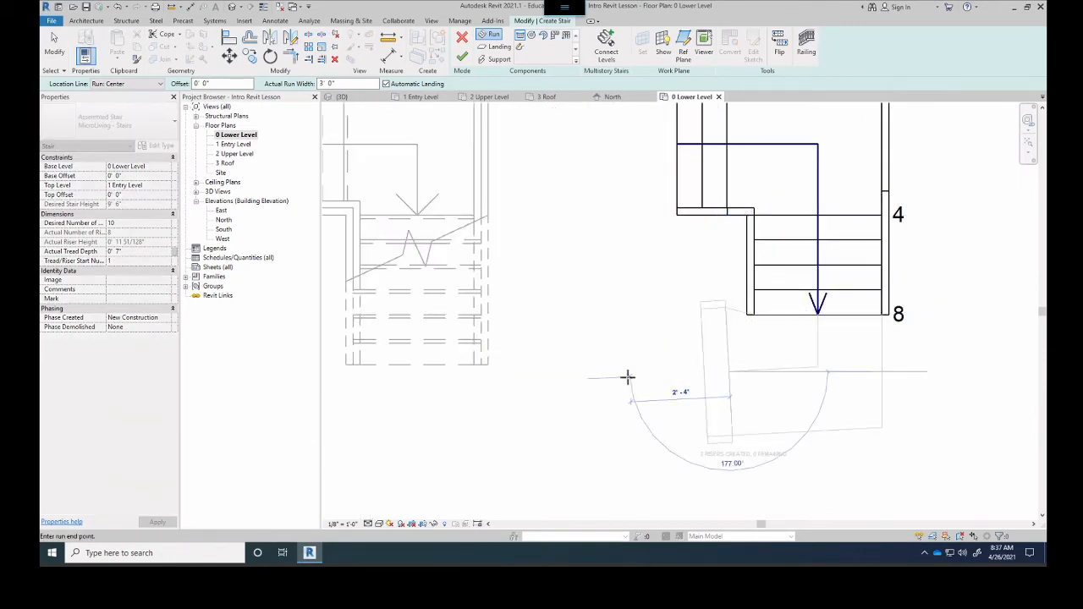
click(626, 380)
key(Escape)
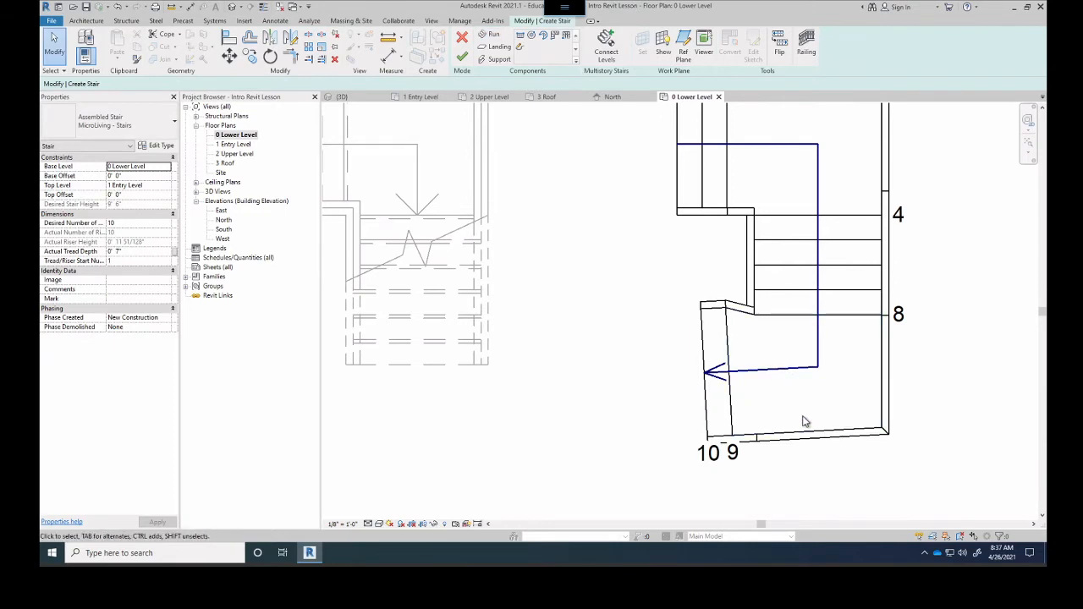
middle_drag(775, 334, 579, 292)
click(584, 305)
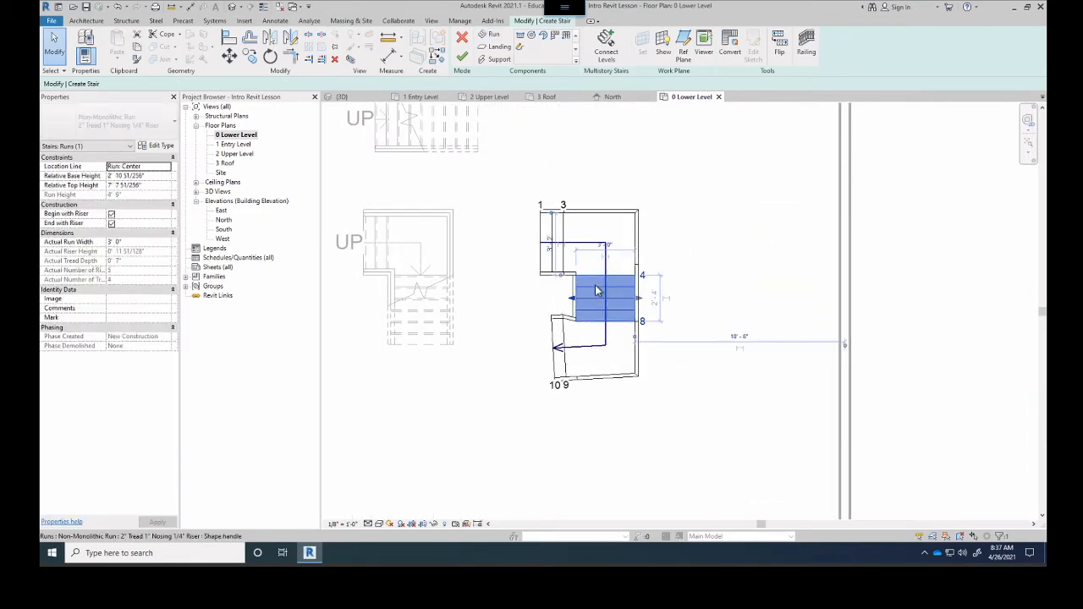
key(Escape)
click(560, 336)
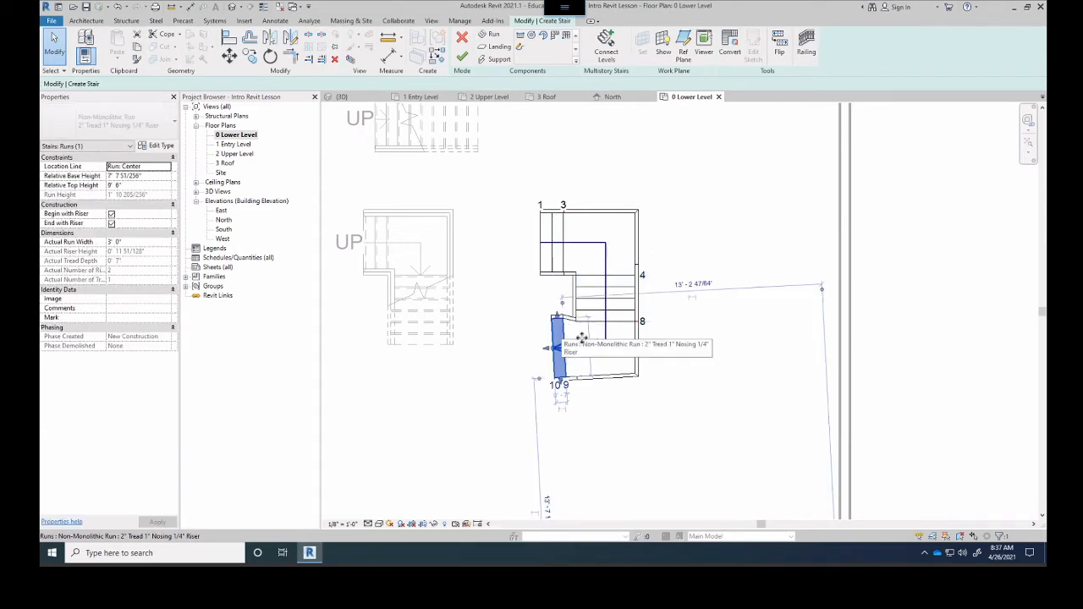
key(Delete)
scroll(586, 355, up, 2)
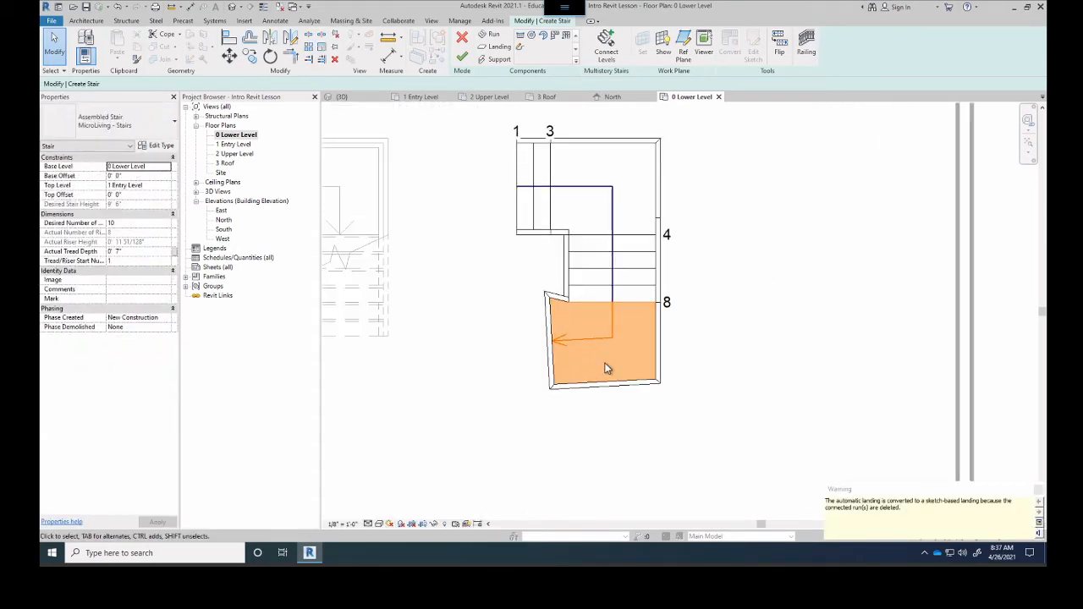
click(459, 40)
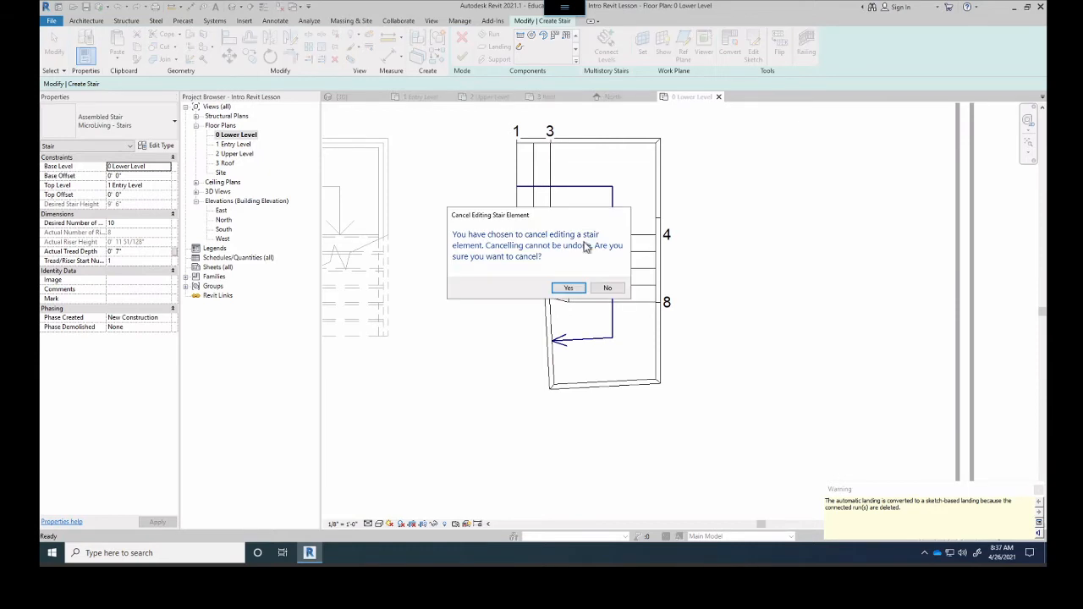
click(569, 289)
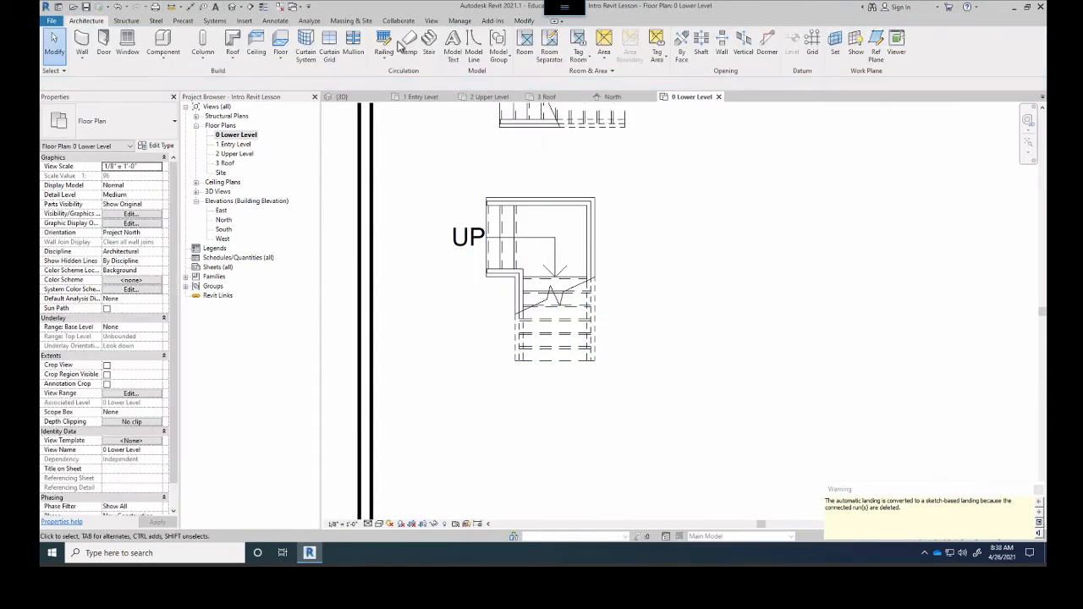
- Sketch a U-shaped stair beside the L-shaped one, with three risers running right, five running down and two running left from automatic landings
click(429, 43)
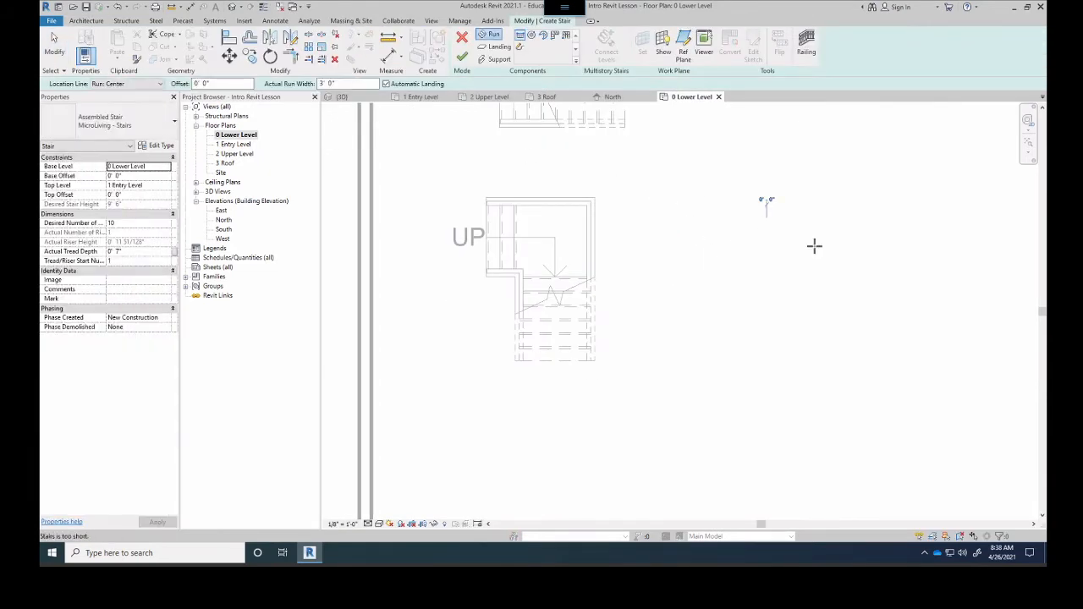
click(767, 230)
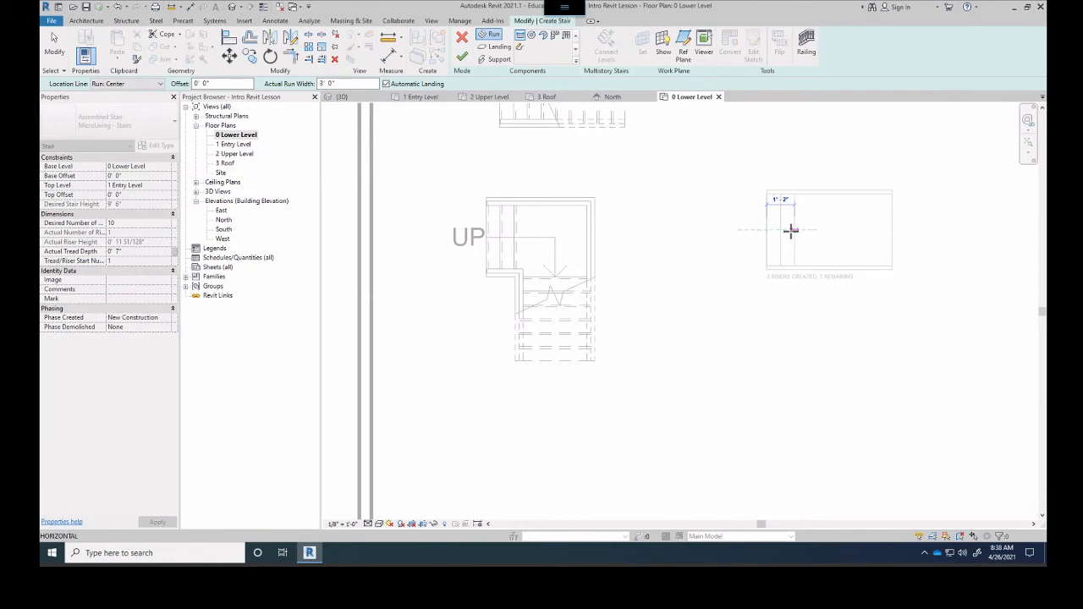
click(794, 230)
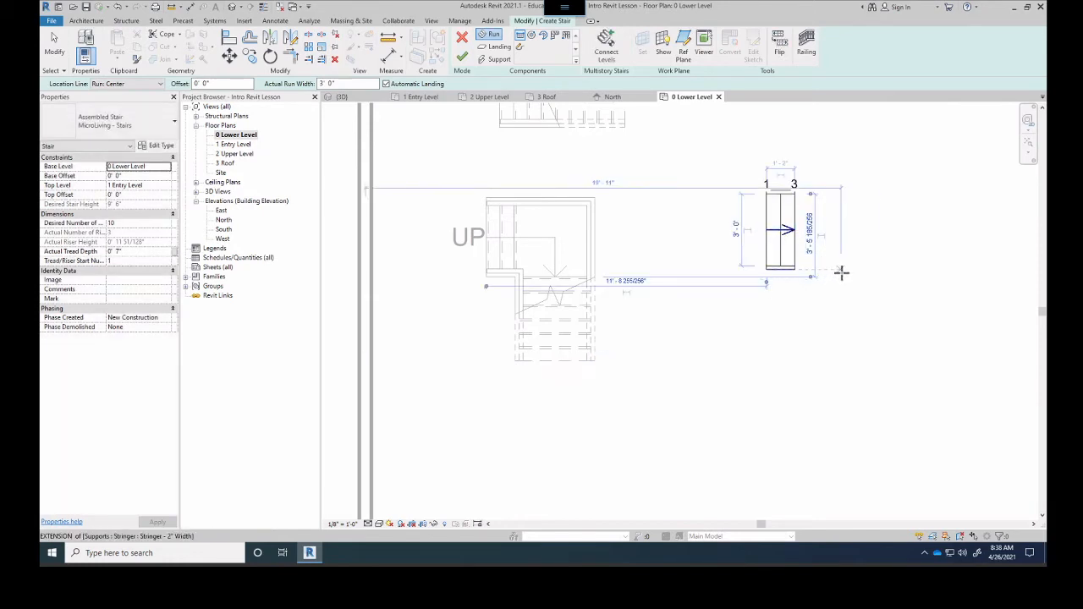
click(842, 282)
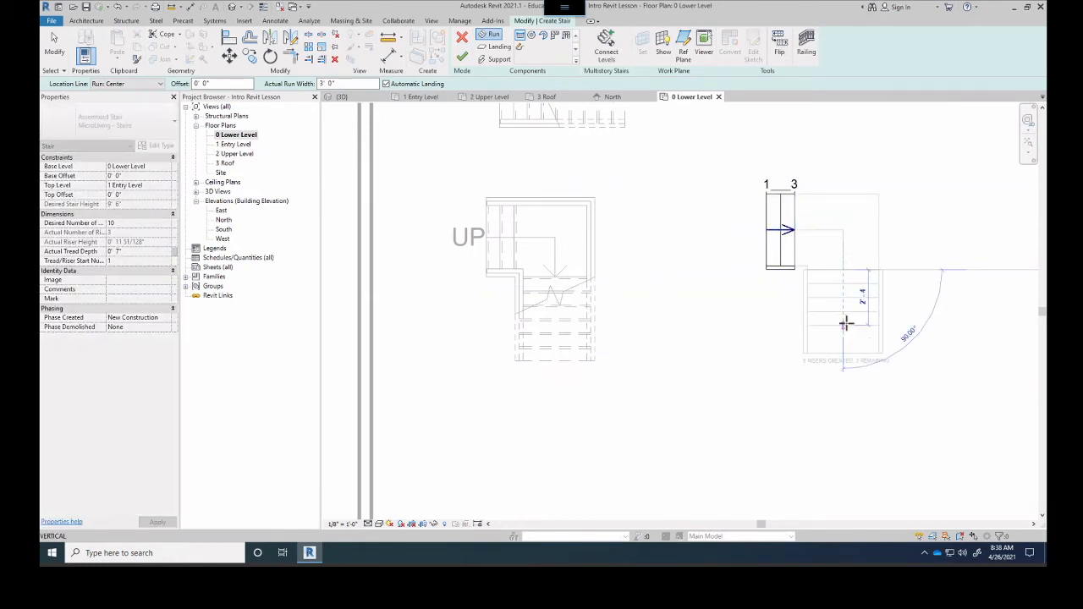
click(845, 324)
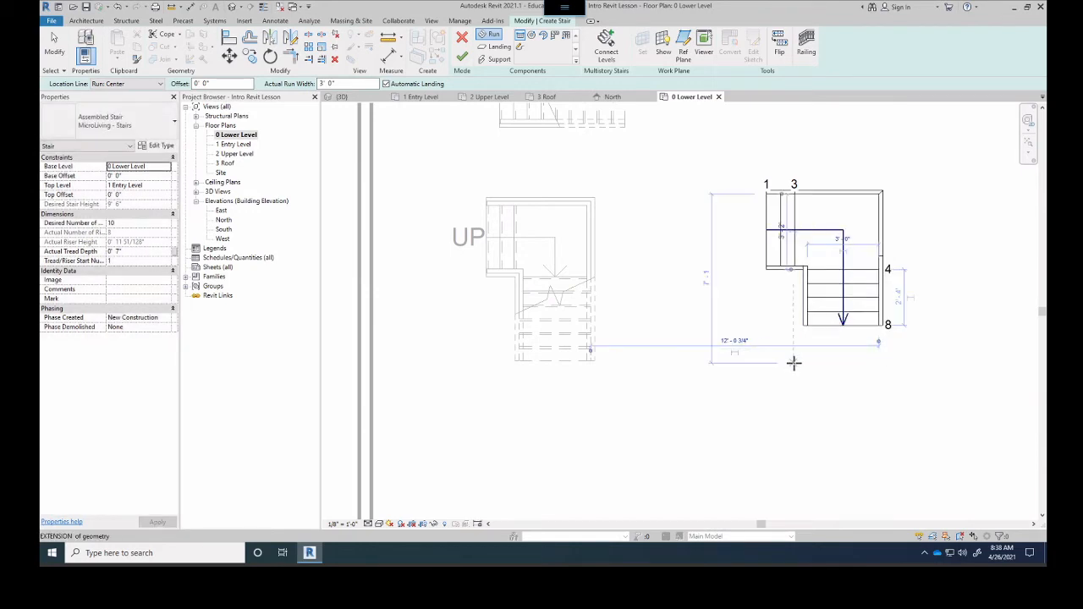
click(794, 363)
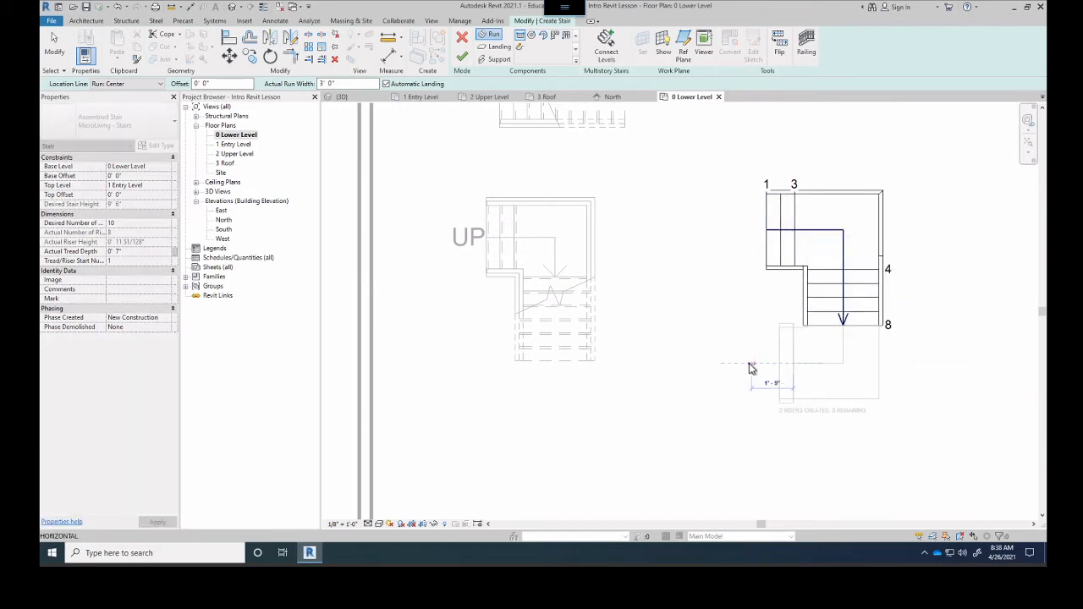
click(751, 366)
key(Escape)
- Nudge the middle run of the U-shaped stair left until its left stringer lines up with the third riser
scroll(835, 368, up, 2)
middle_drag(783, 355, 639, 371)
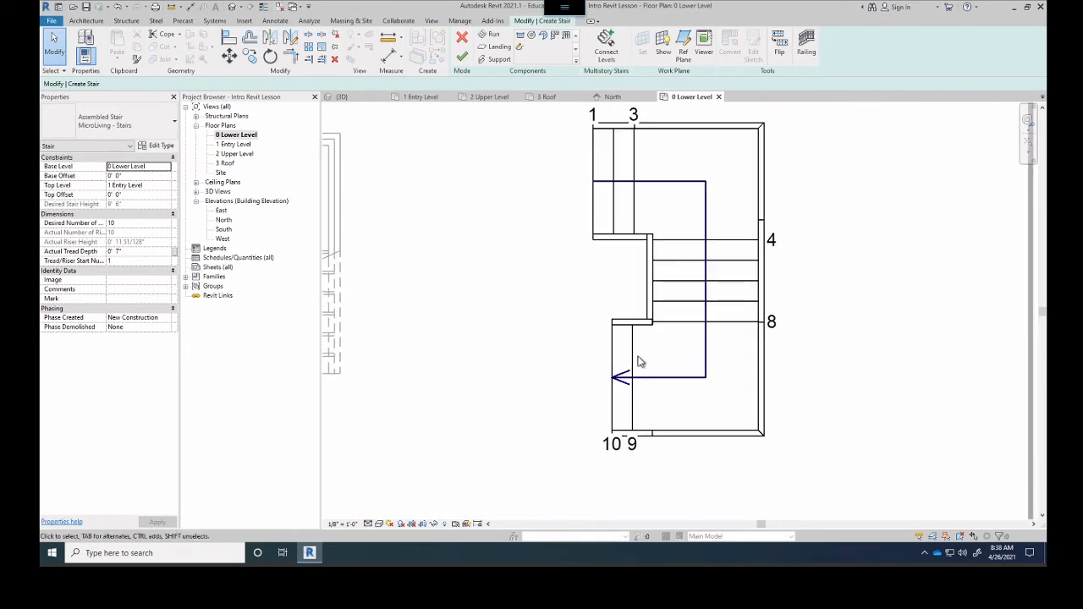
click(634, 360)
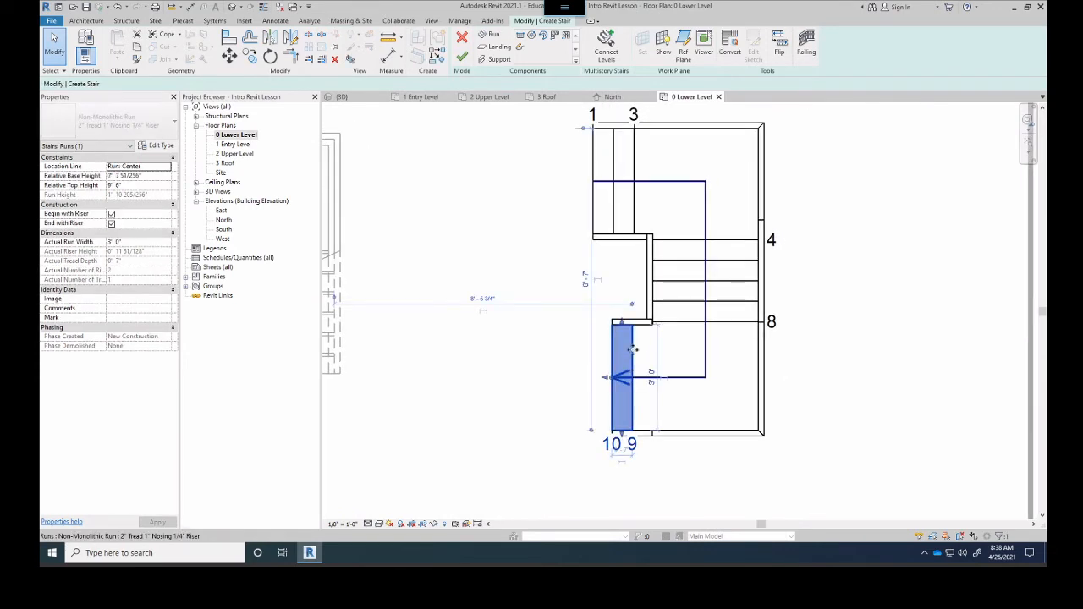
key(Escape)
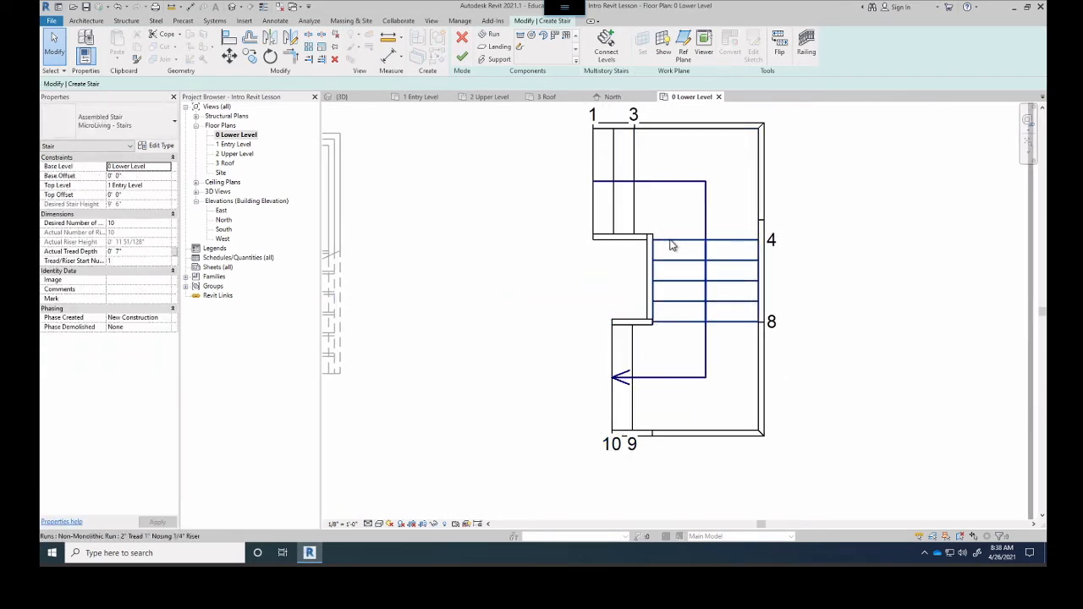
click(740, 275)
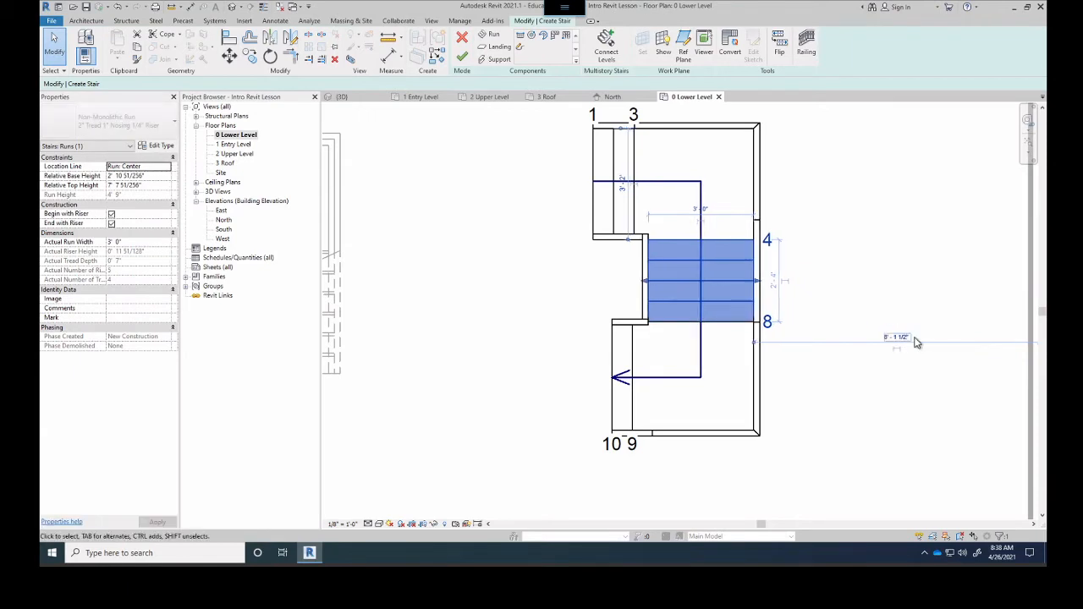
key(Left)
key(Left)
key(Left)
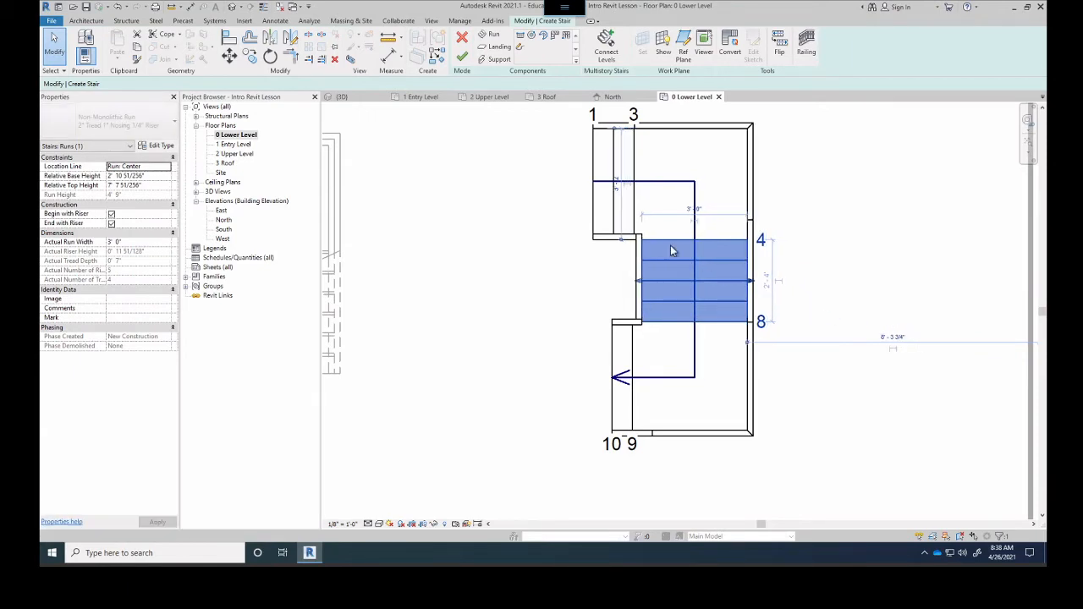
- Nudge the final two-riser run down slightly and finish the U-shaped stair without saving the project
click(633, 352)
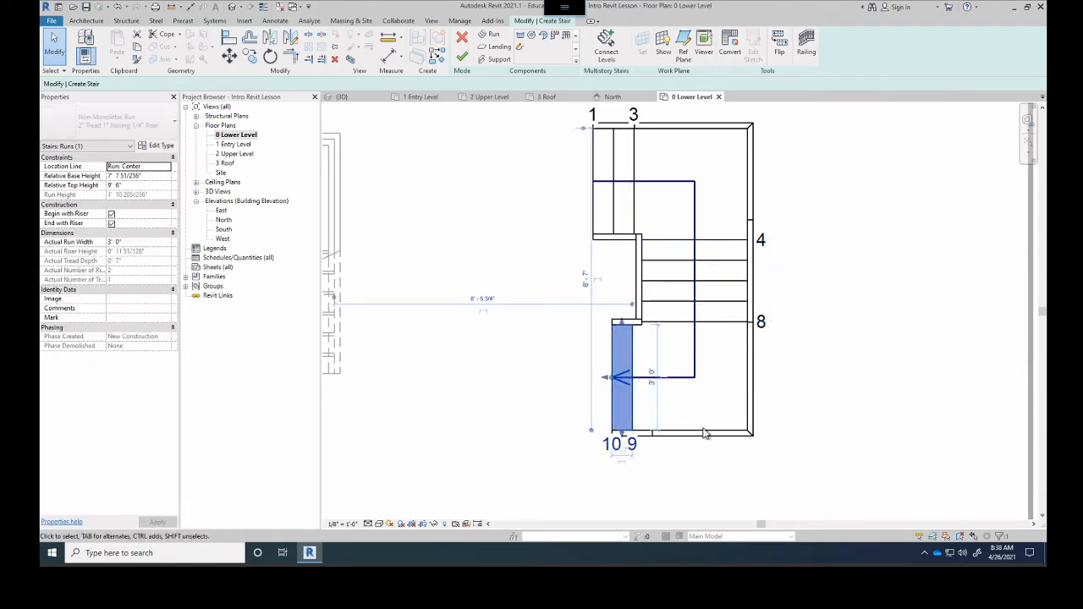
key(Down)
key(Down)
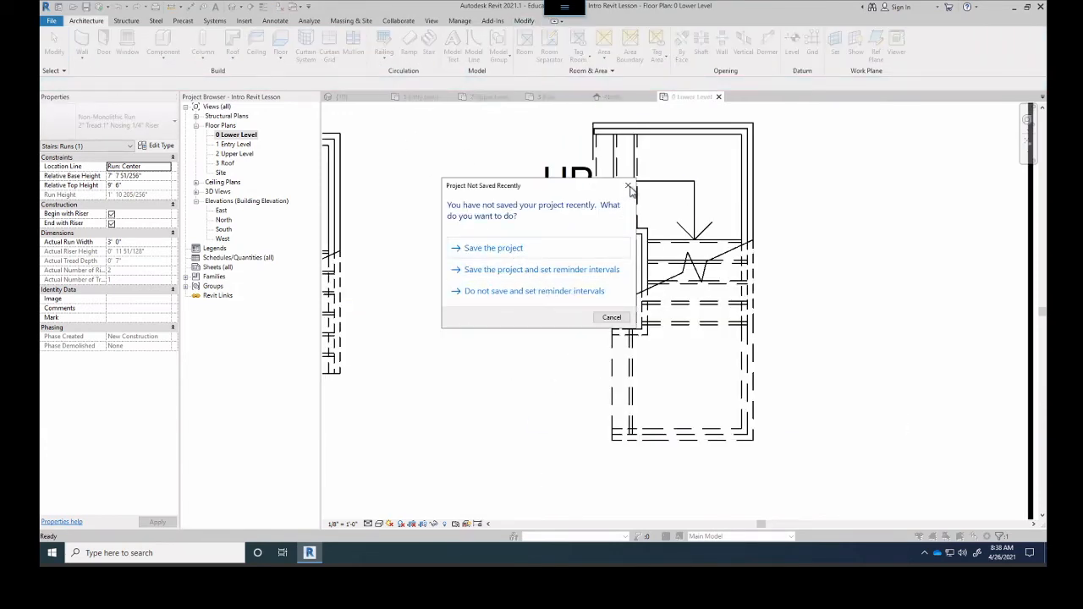
click(628, 185)
- Examine the three stair layouts from several angles in the 3D view, and check how they appear in the 1 Entry Level plan
scroll(547, 263, down, 5)
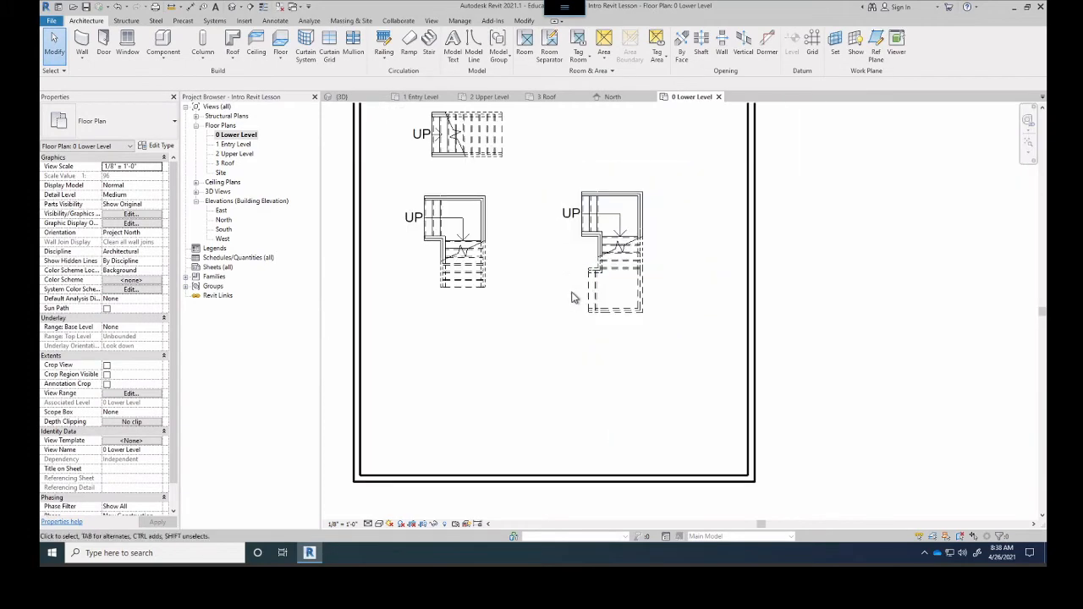
middle_drag(573, 298, 609, 347)
click(354, 99)
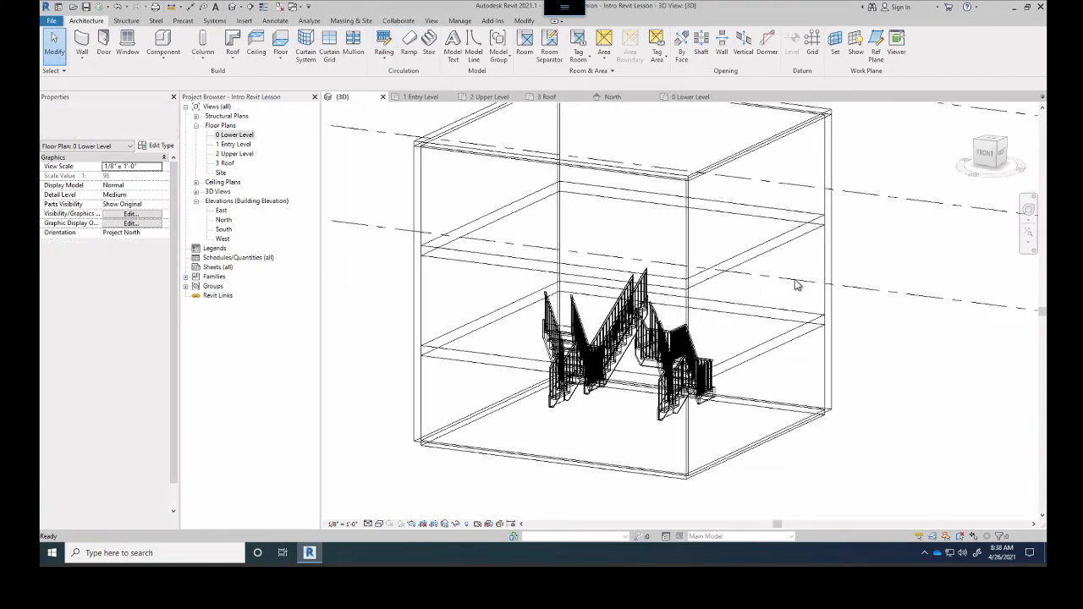
scroll(709, 362, up, 2)
shift+middle_drag(688, 387, 790, 362)
scroll(583, 340, down, 3)
scroll(569, 353, up, 2)
scroll(659, 349, up, 1)
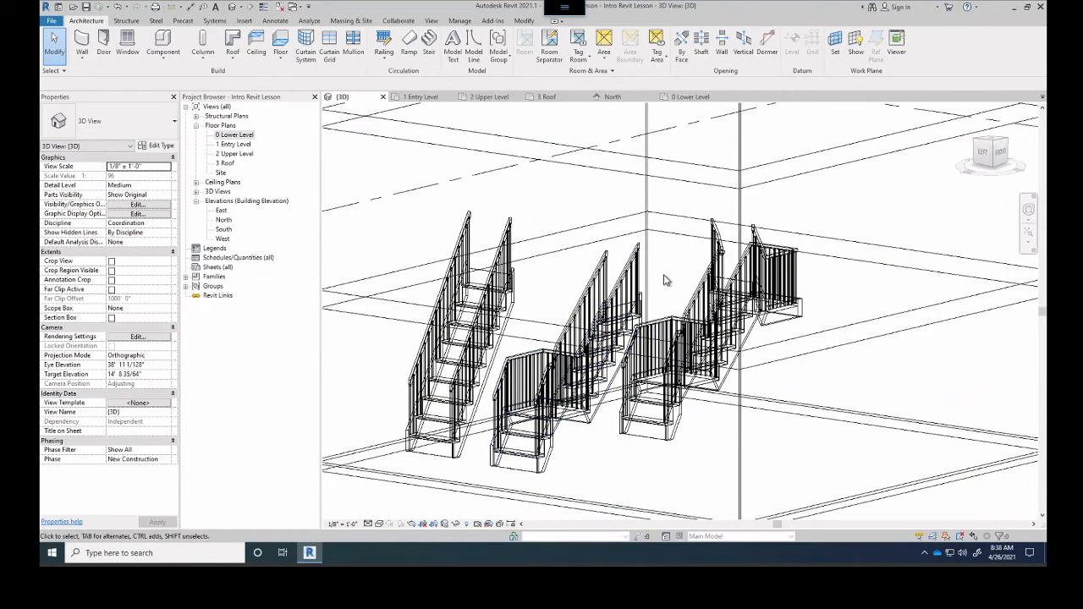
shift+middle_drag(565, 364, 669, 440)
scroll(616, 374, down, 4)
shift+middle_drag(596, 379, 622, 429)
scroll(616, 433, up, 3)
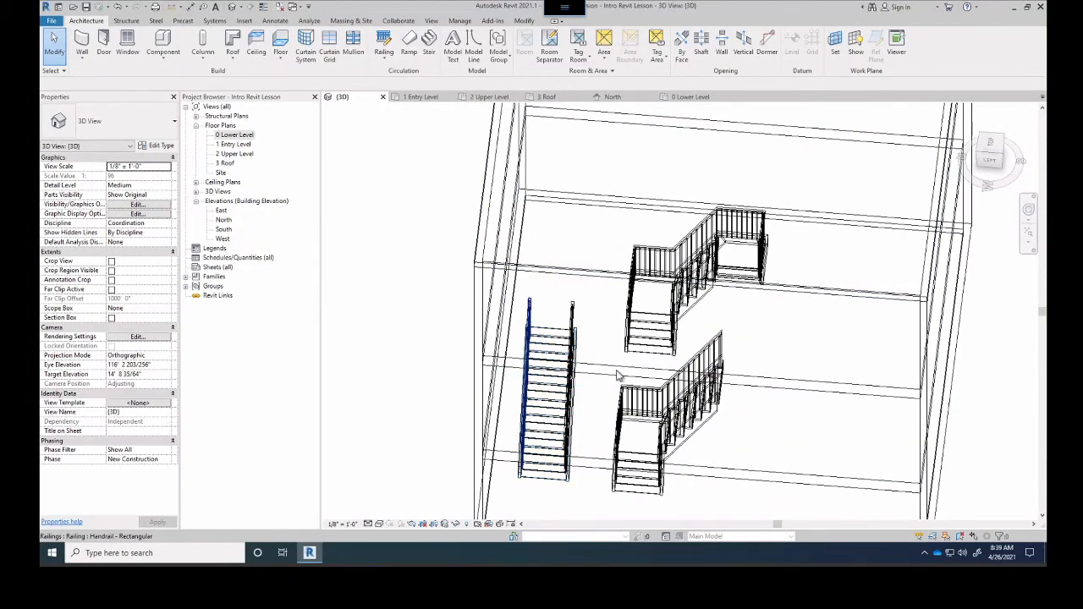
shift+middle_drag(588, 308, 584, 246)
scroll(593, 317, up, 5)
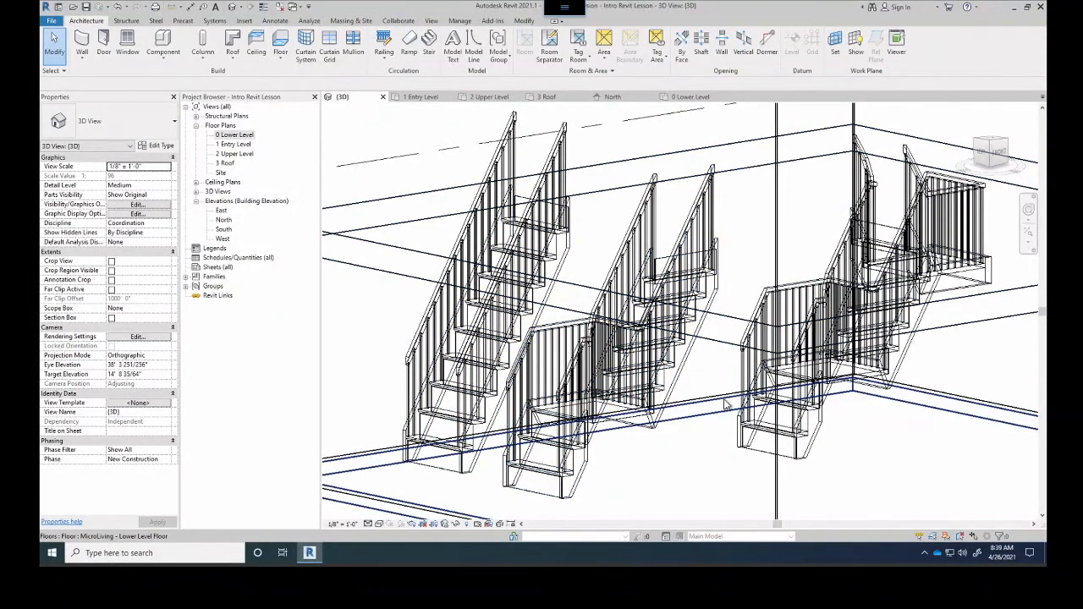
click(421, 97)
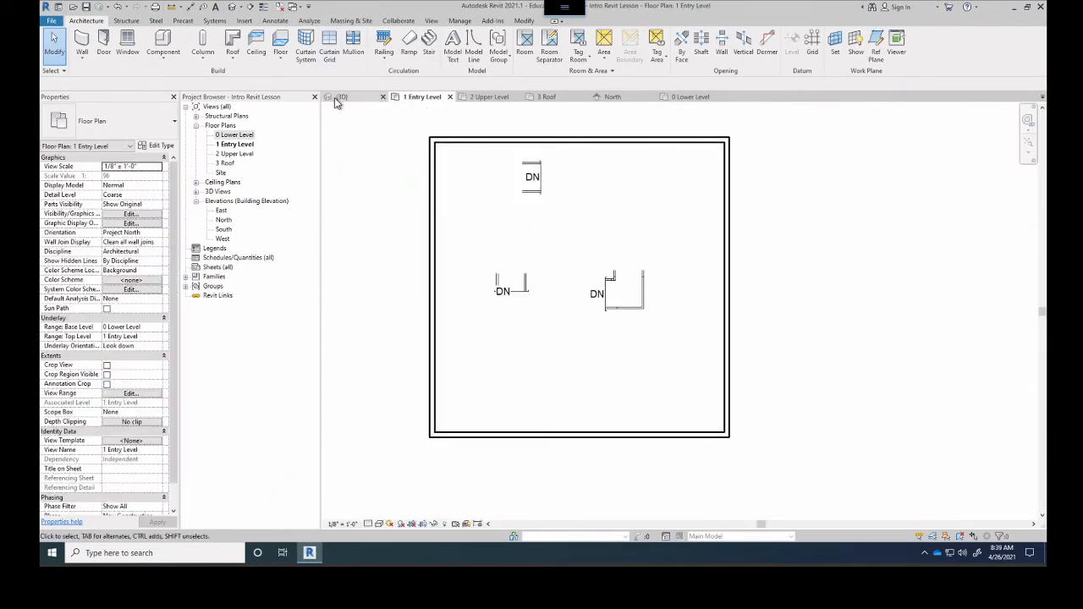
click(337, 97)
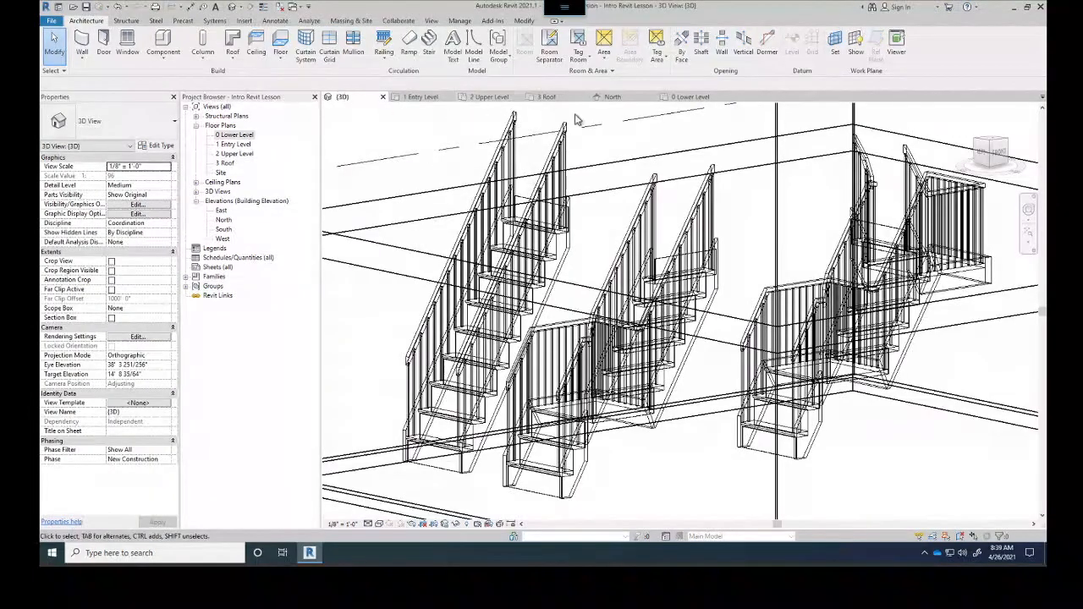
- Delete the L-shaped and U-shaped stairs in the 0 Lower Level plan
double_click(236, 135)
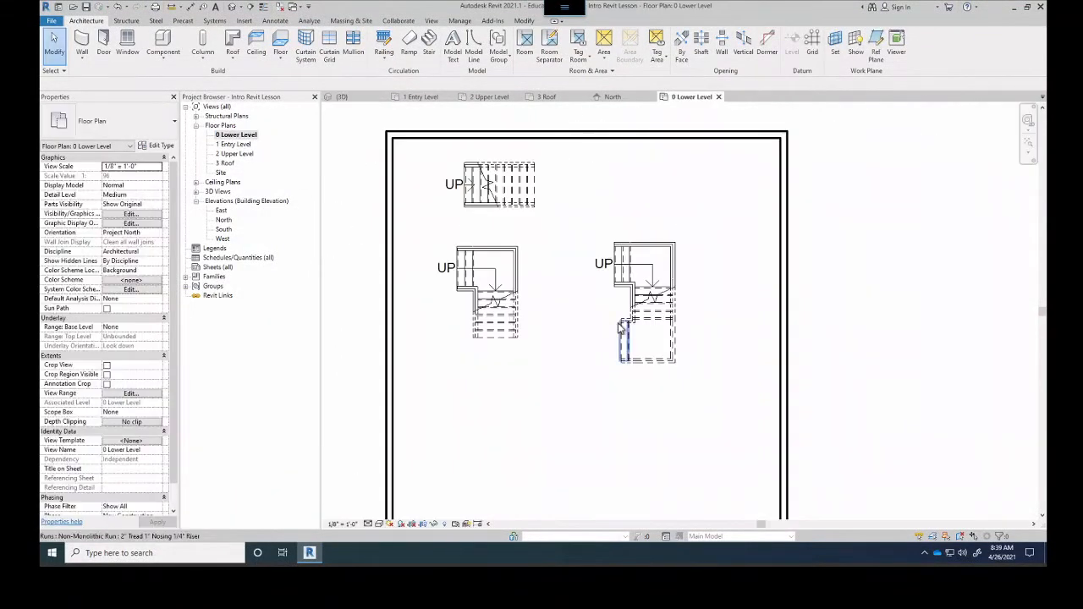
drag(759, 231, 423, 380)
key(Delete)
- Delete the remaining straight stair from the 0 Lower Level plan
click(499, 182)
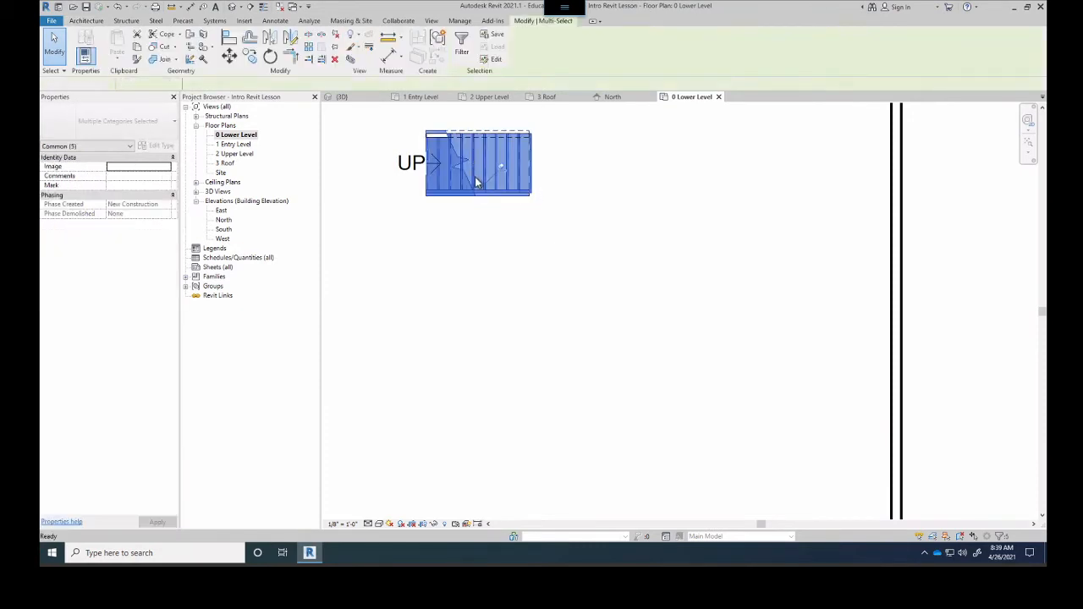
key(Delete)
middle_drag(506, 269, 584, 342)
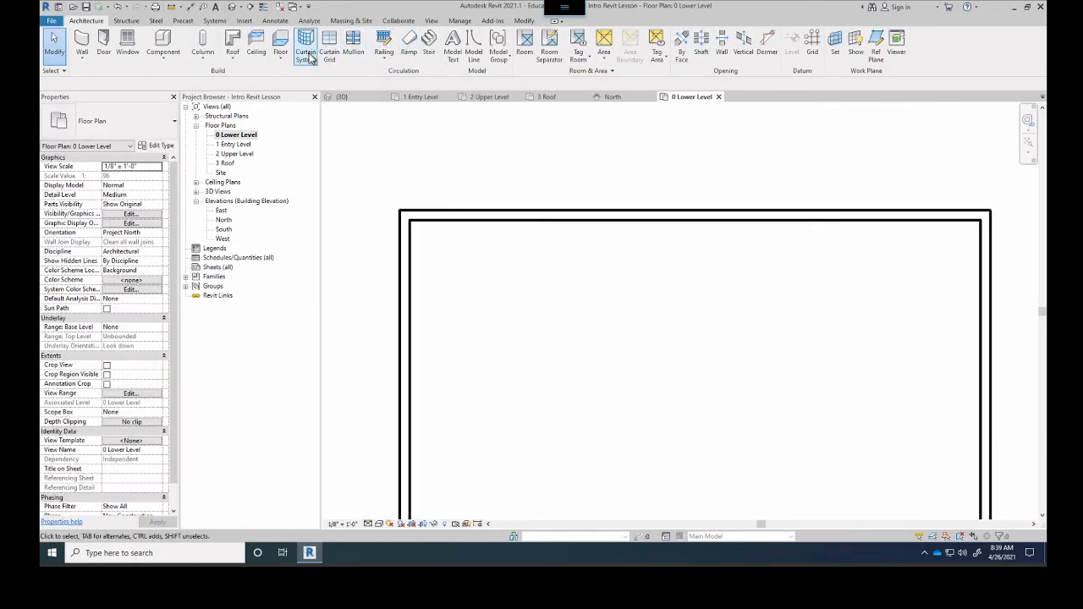
- Create a MicroLiving - Stairs straight stair with one horizontal 10-riser run rising to the right, inside the upper-left part of the building
click(429, 42)
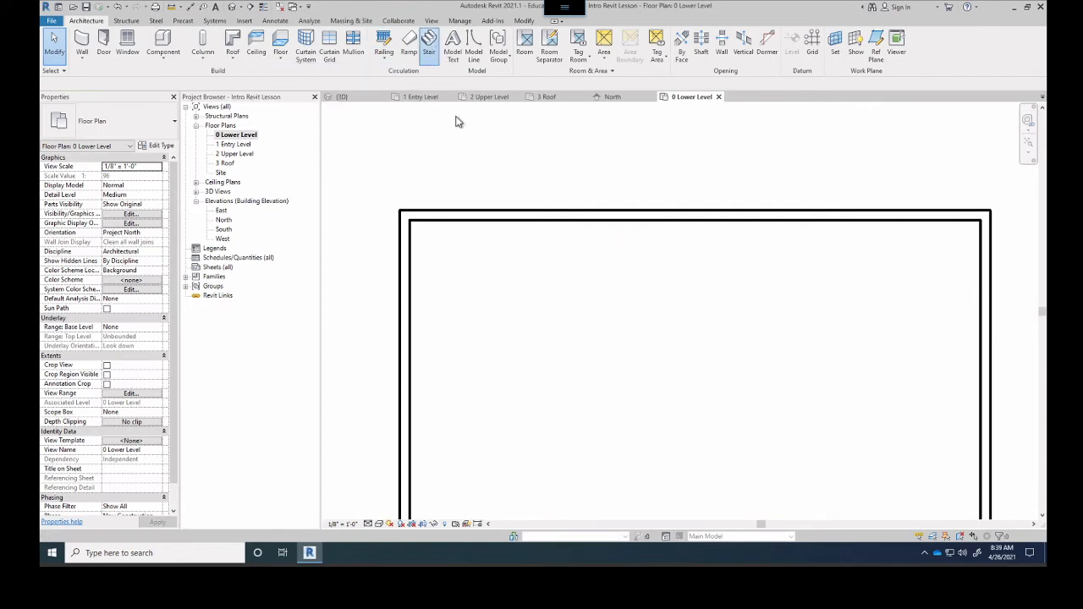
click(516, 297)
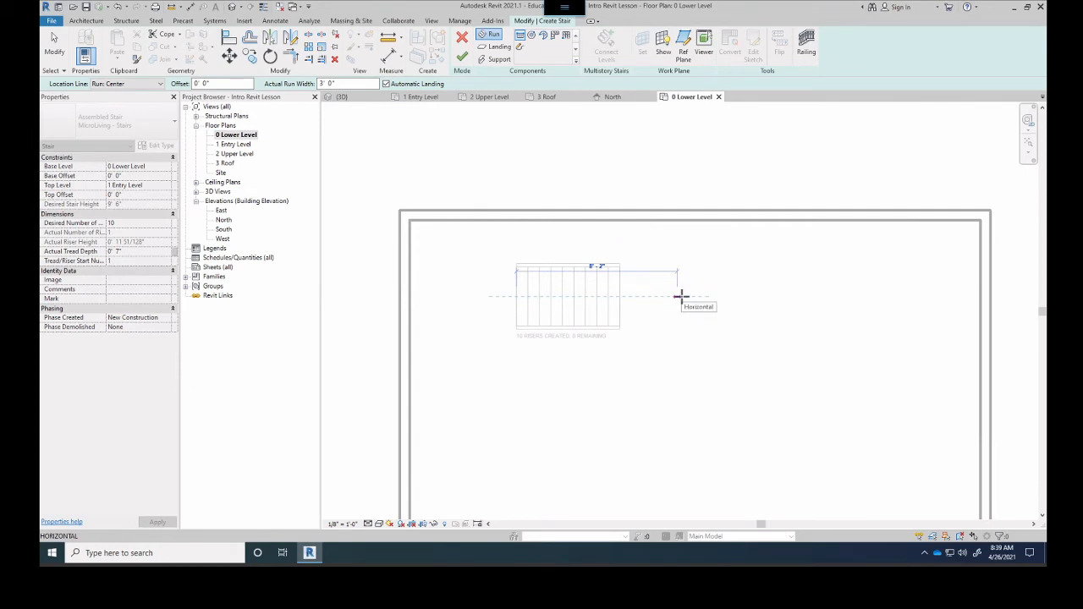
click(681, 297)
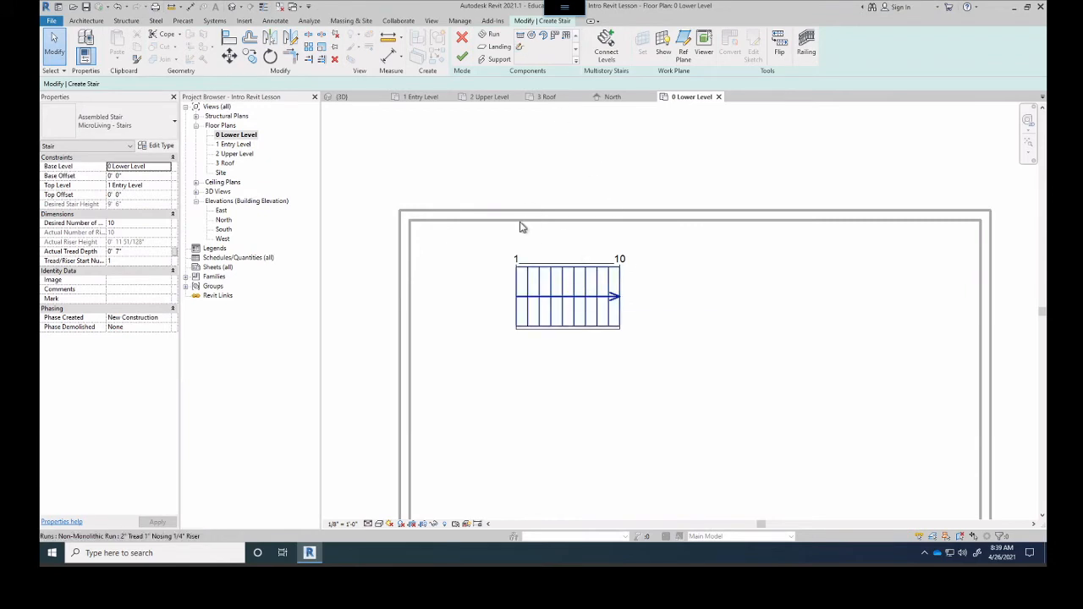
click(461, 56)
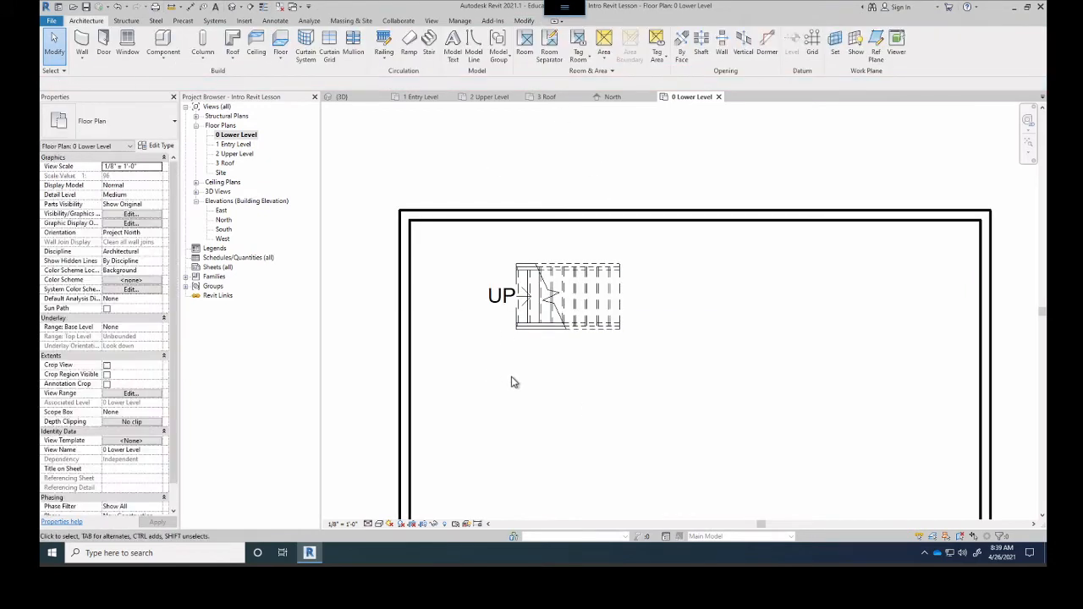
- Nudge the new straight stair up until its upper side sits against the inner face of the building's top wall
click(552, 298)
key(Up)
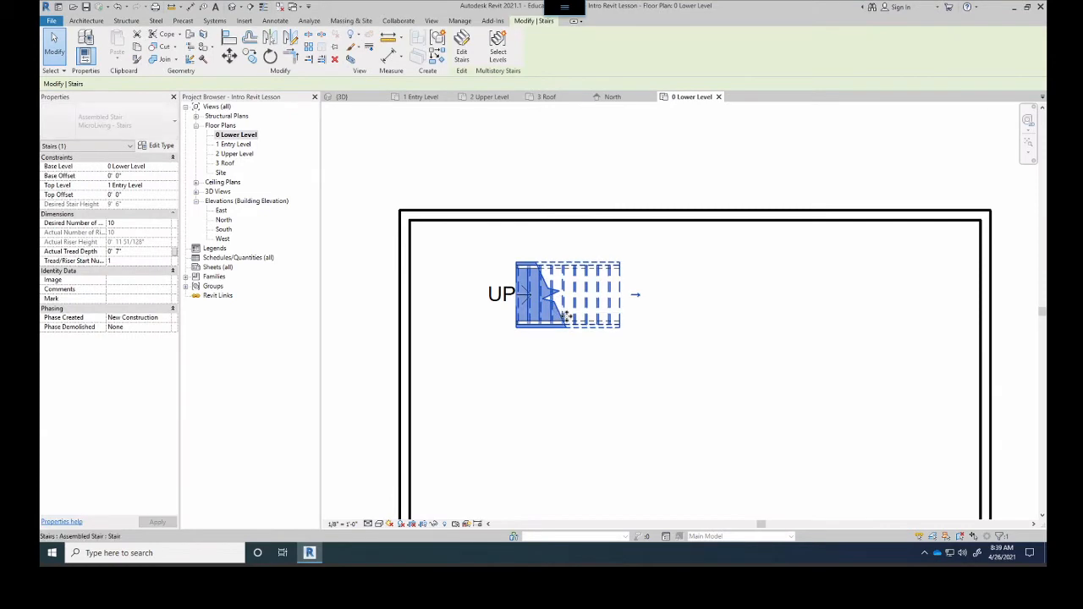
key(Up)
key(Up)
key(Up)
key(Up)
key(Up)
key(Up)
key(Up)
key(Up)
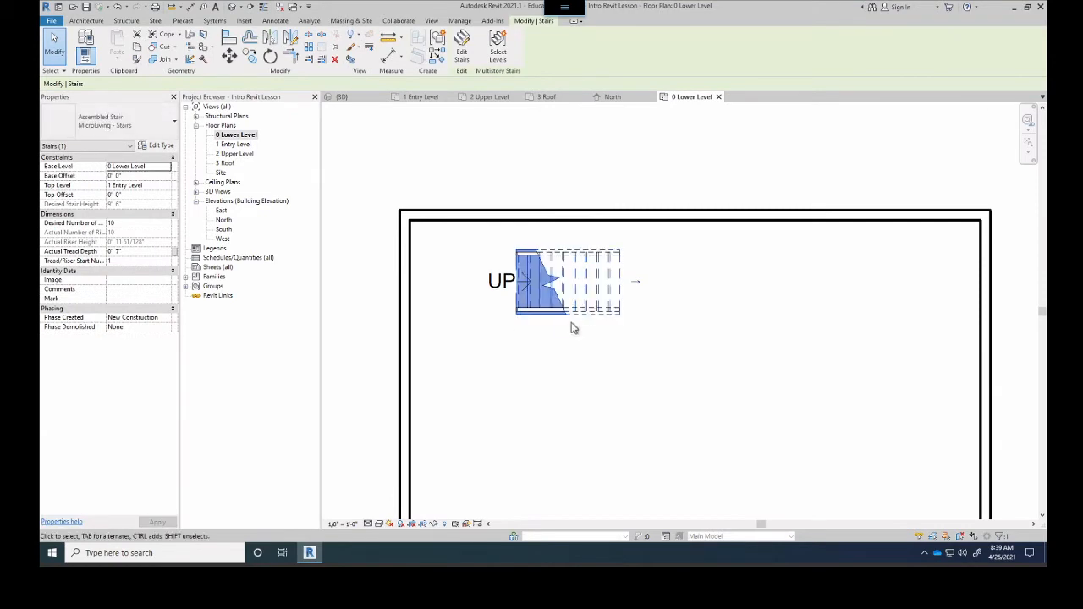
key(Up)
key(Up)
key(Up)
key(Up)
key(Up)
key(Up)
key(Up)
key(Up)
key(Up)
key(Up)
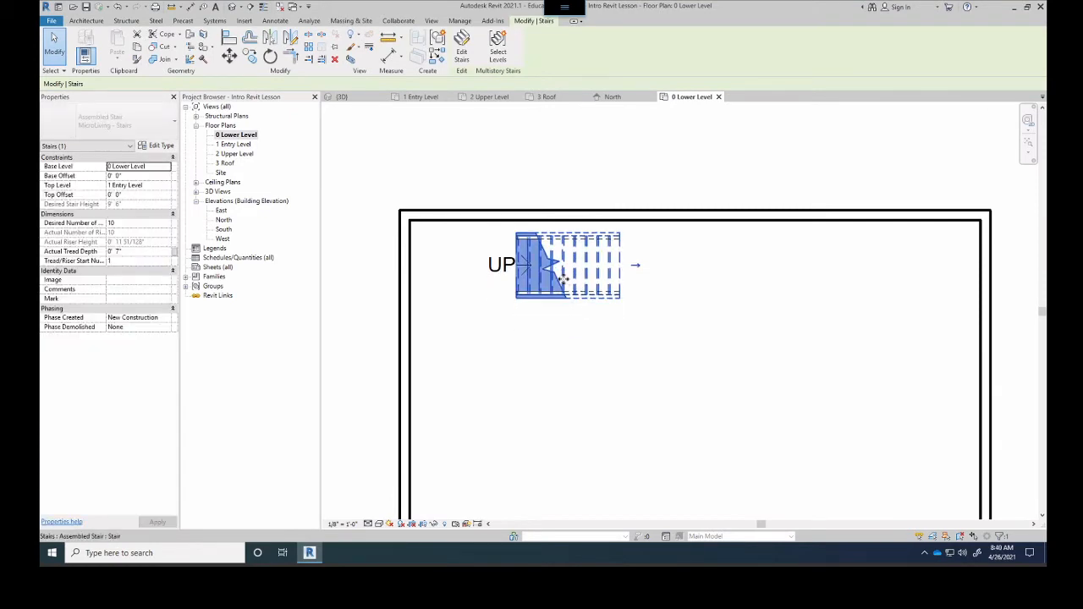
key(Up)
key(Up)
key(Up)
key(Up)
key(Up)
key(Up)
key(Up)
key(Up)
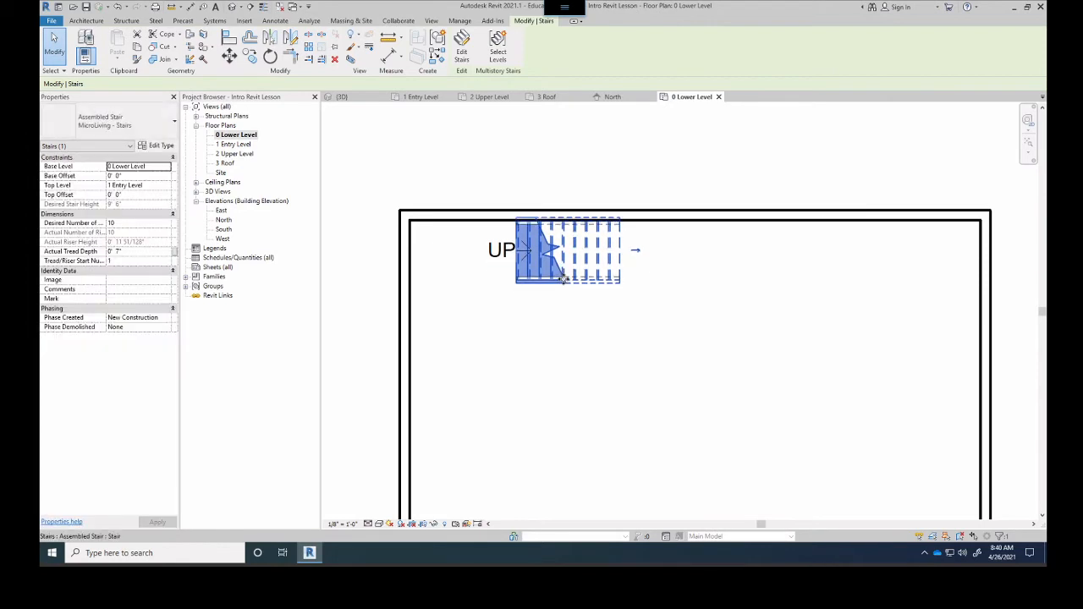
key(Down)
key(Down)
- Nudge the straight stair left along the top wall, leaving a gap between its first riser and the left wall
key(Left)
key(Left)
key(Left)
key(Left)
key(Left)
key(Left)
key(Left)
key(Left)
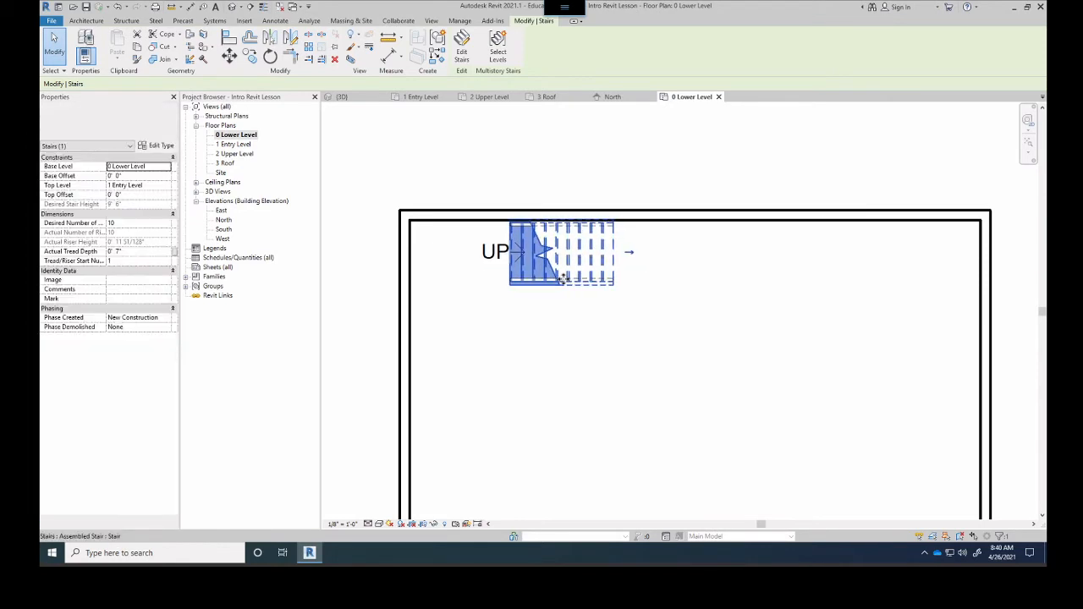
key(Left)
key(Left)
key(Left)
key(Left)
key(Left)
key(Left)
key(Left)
key(Left)
key(Left)
key(Left)
key(Left)
key(Left)
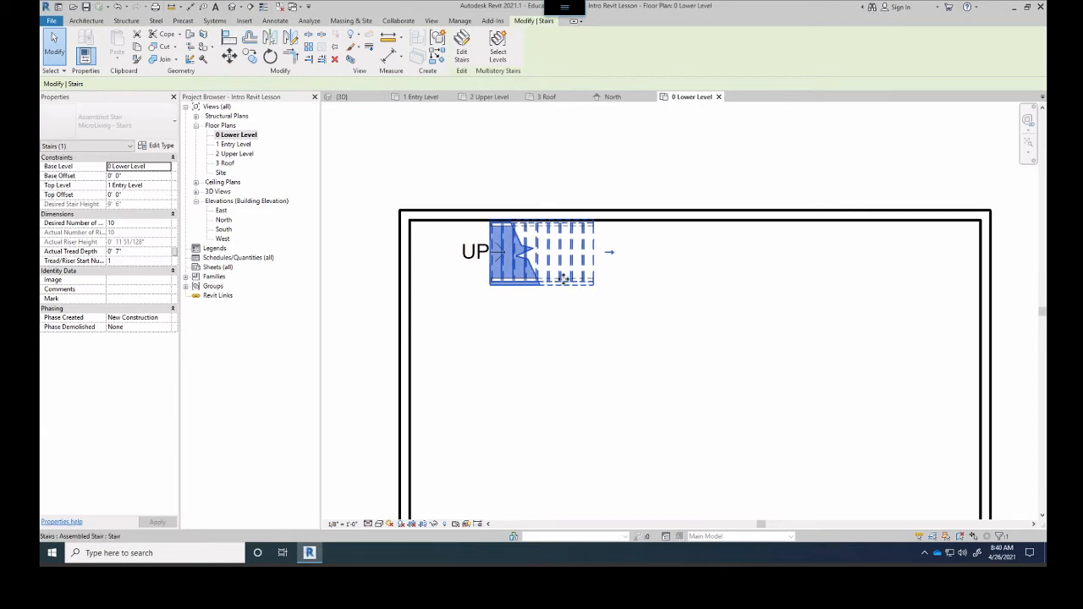
key(Left)
key(Left)
key(Left)
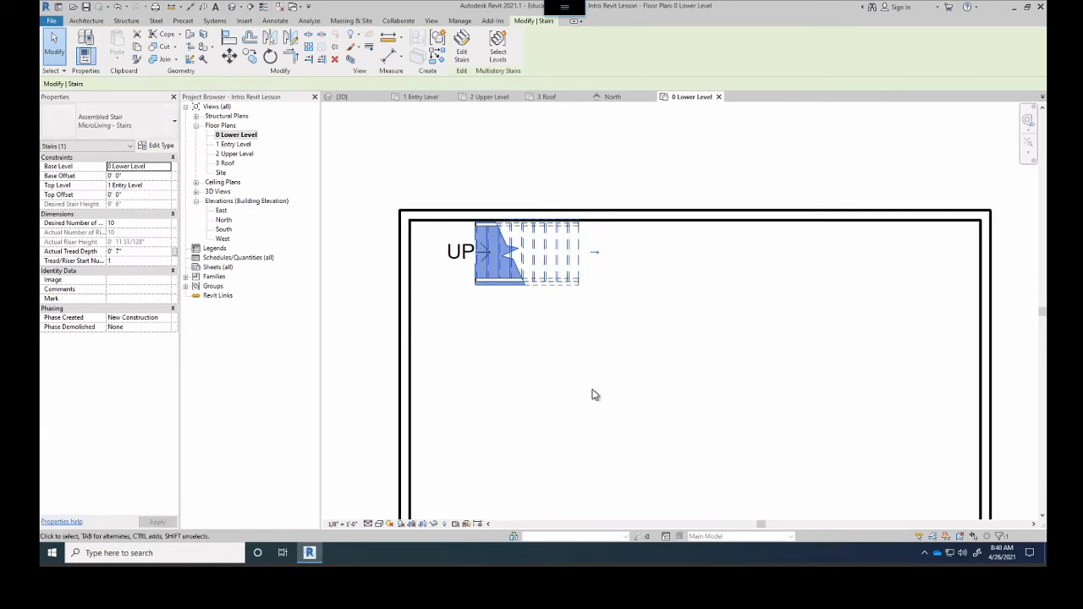
click(596, 373)
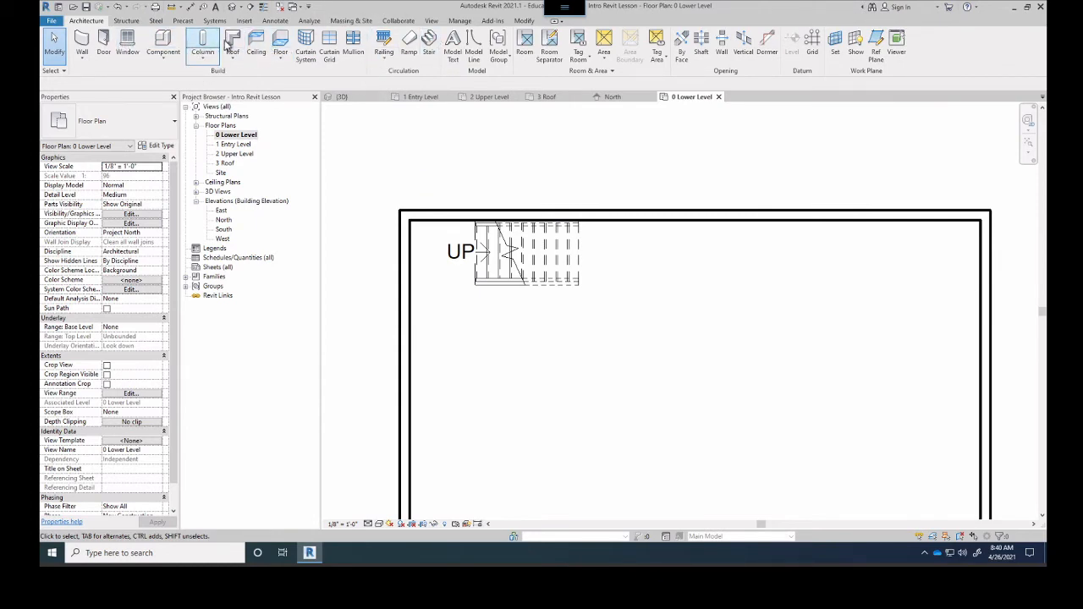
- Create a full-step spiral stair of the MicroLiving - Stairs type in the open area below and right of the straight stair
click(430, 44)
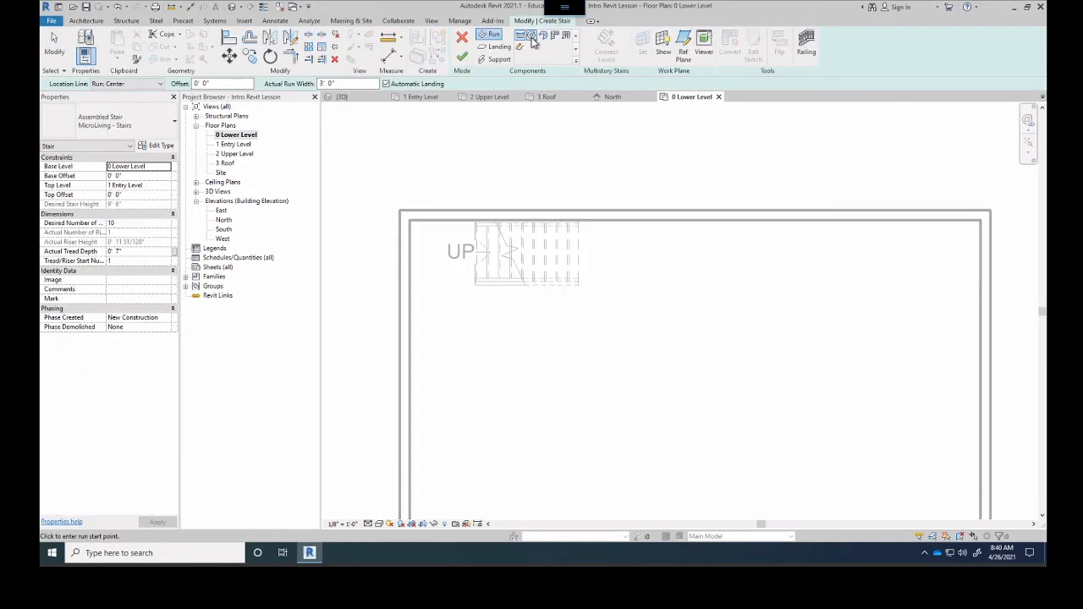
click(532, 37)
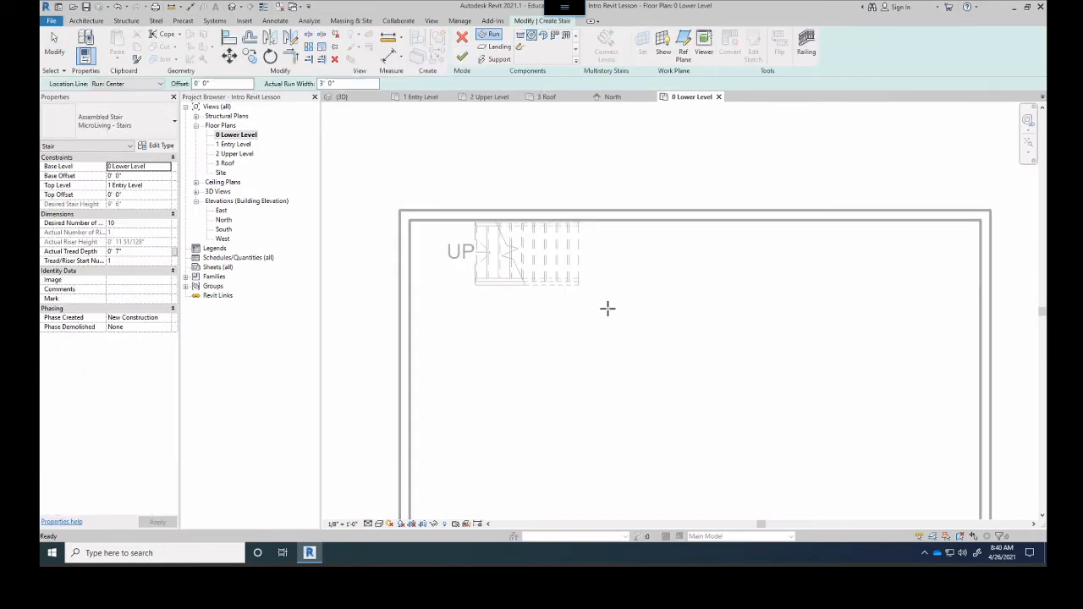
click(649, 409)
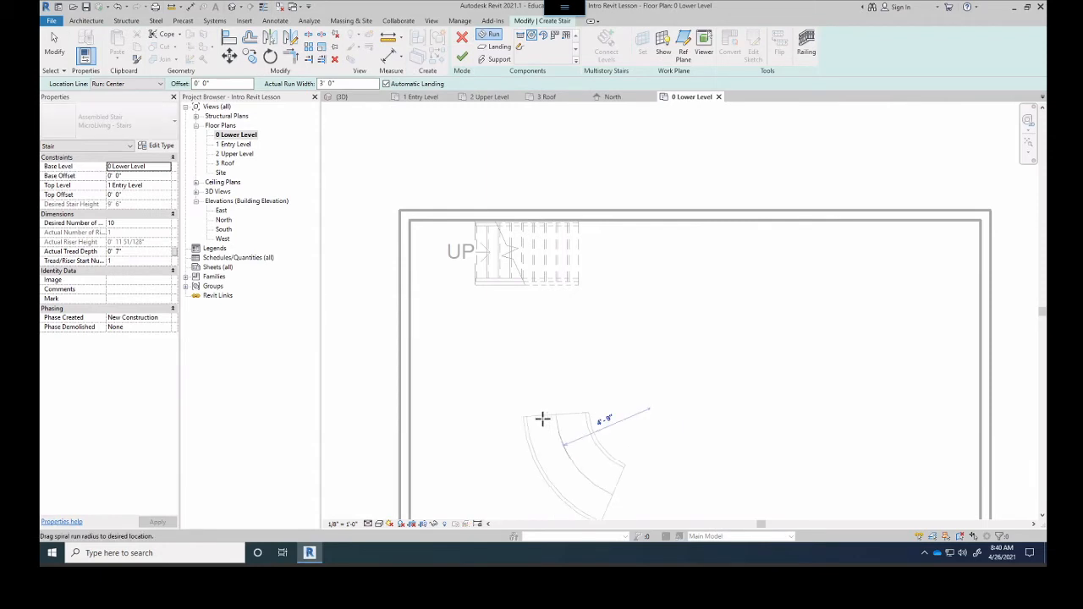
click(623, 384)
key(Escape)
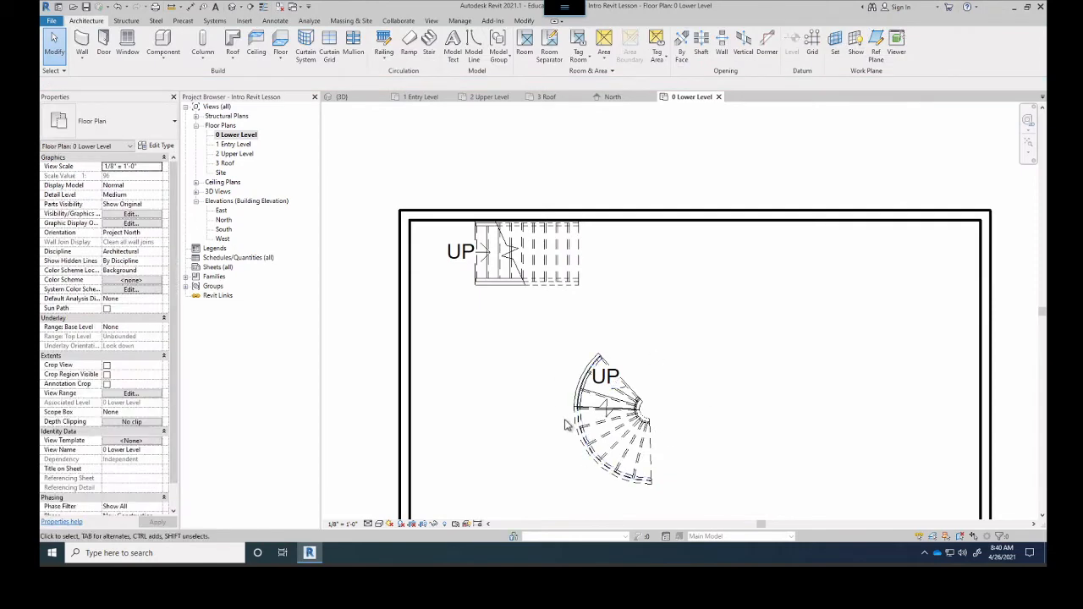
- Examine the spiral stair and its railings up close in the 3D view from different angles
scroll(641, 450, up, 2)
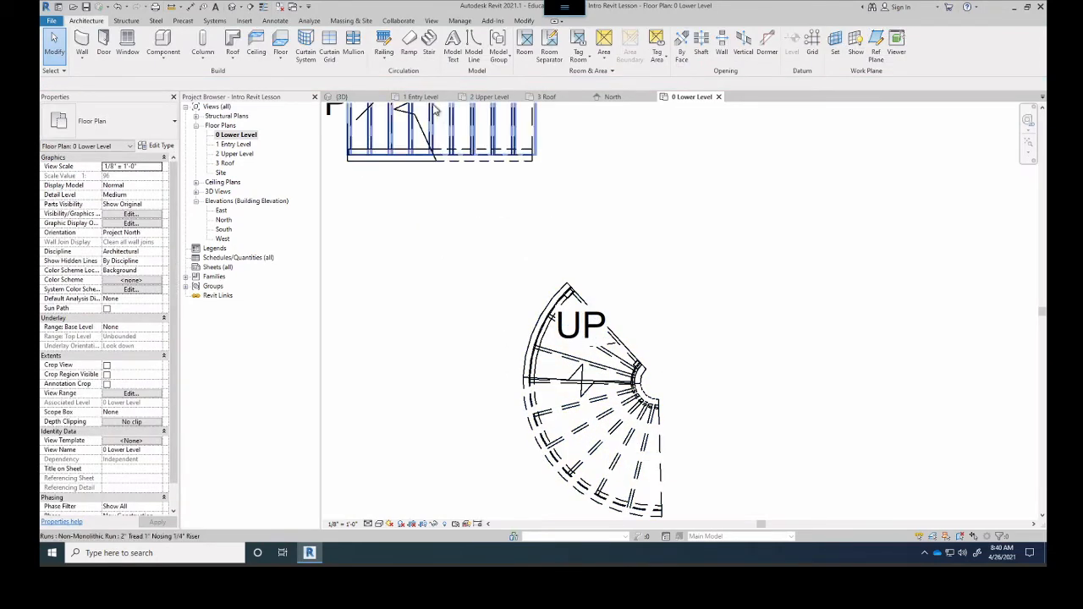
click(235, 7)
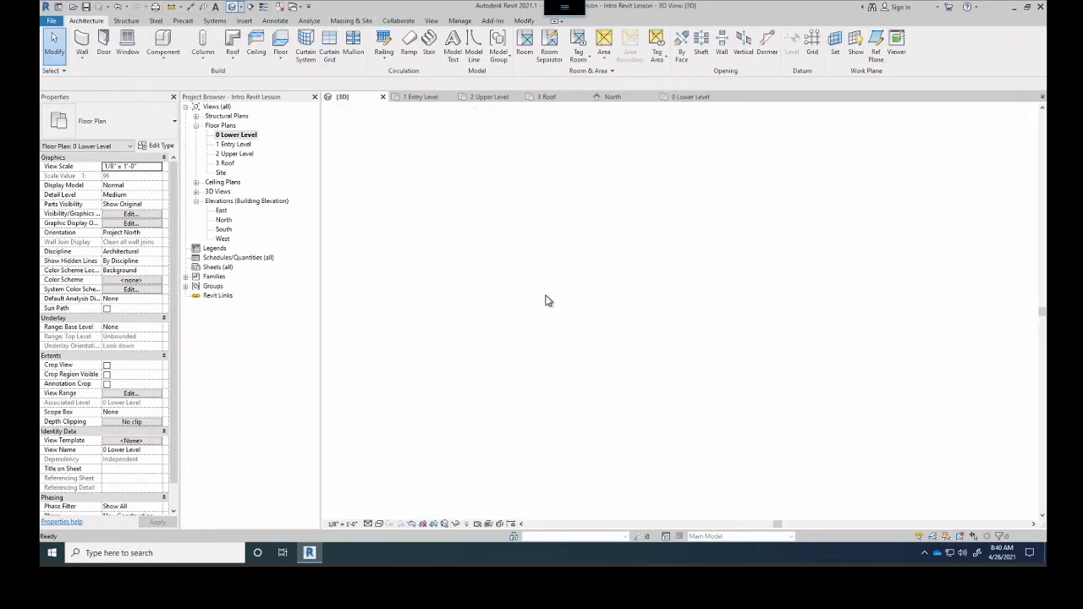
scroll(615, 378, up, 4)
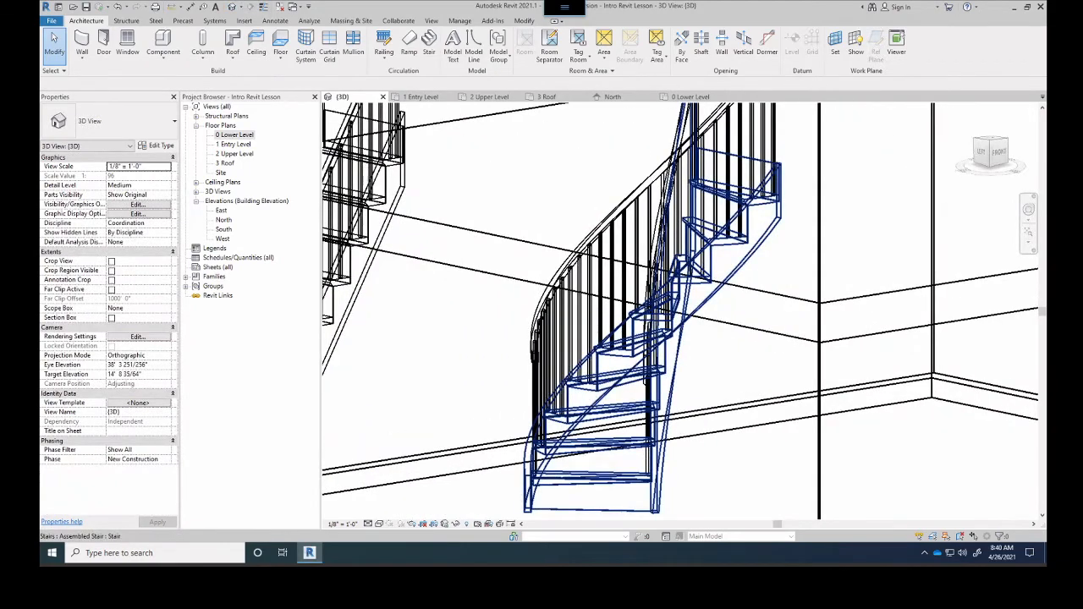
mouse_move(645, 381)
shift+middle_down()
mouse_move(669, 363)
mouse_move(647, 375)
shift+middle_up()
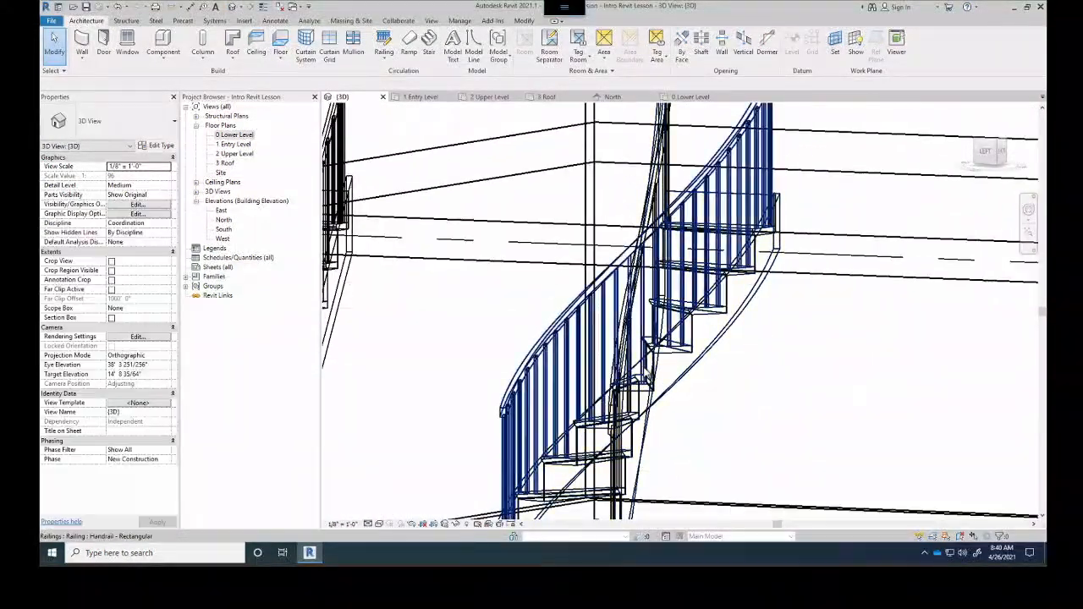
- Delete the spiral stair in the 0 Lower Level plan, keeping the straight stair along the top wall
double_click(235, 135)
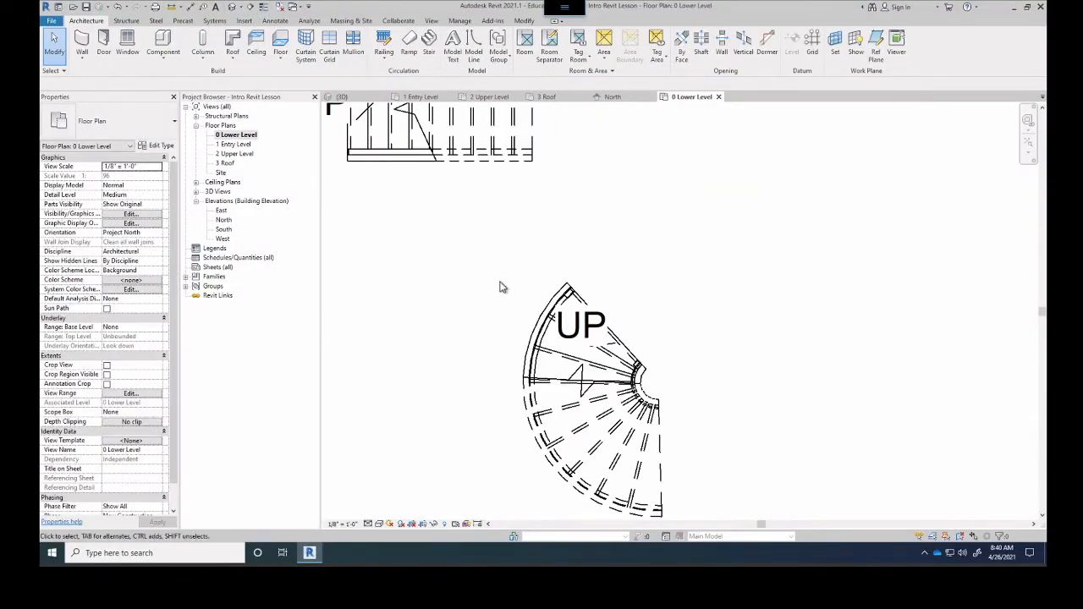
click(607, 346)
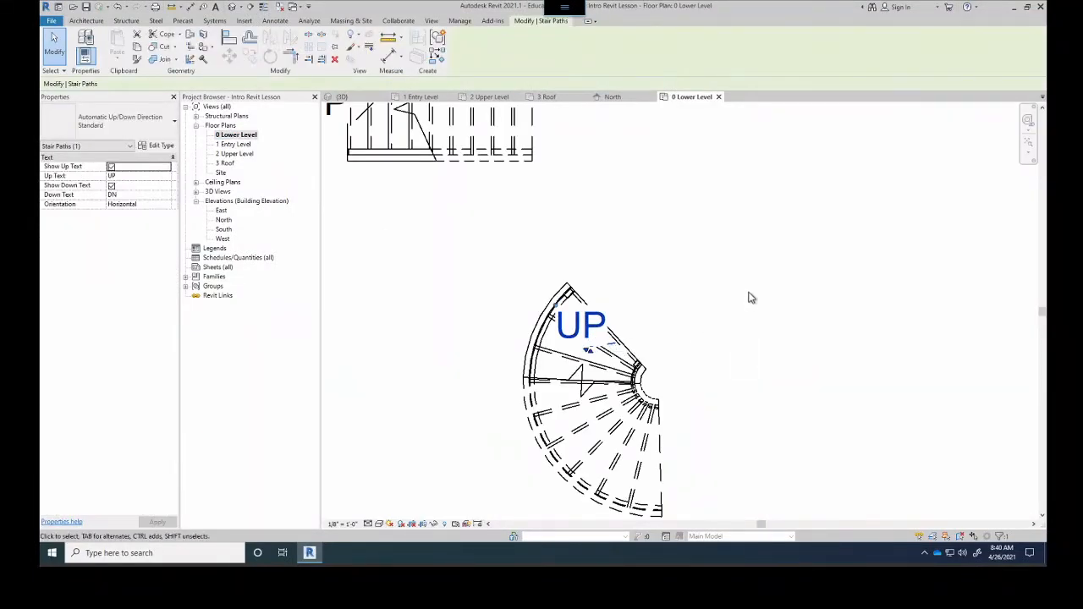
drag(727, 290, 522, 520)
key(Delete)
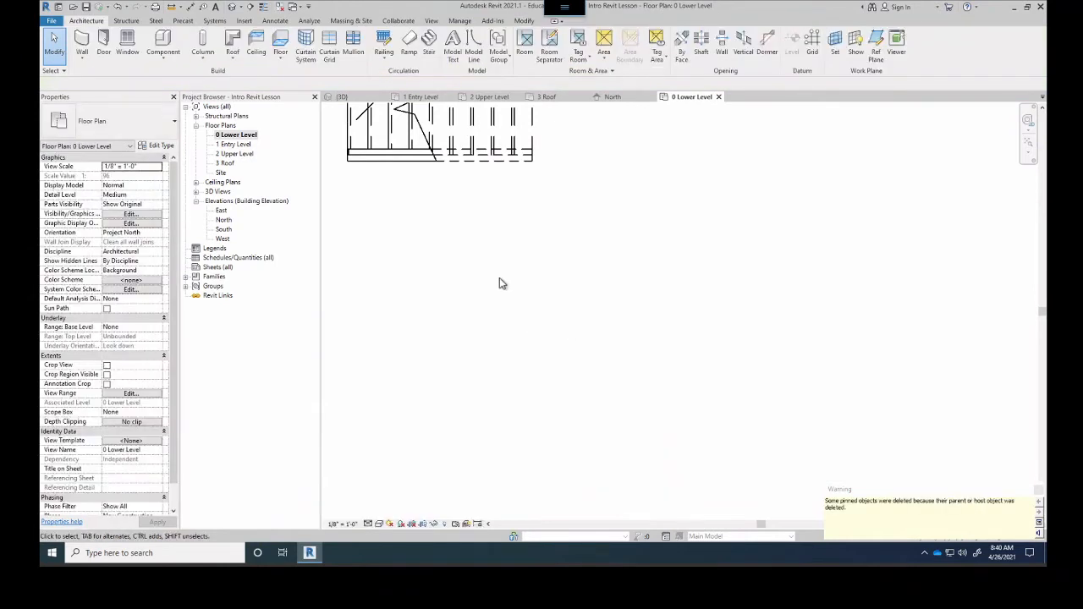
middle_drag(488, 283, 553, 406)
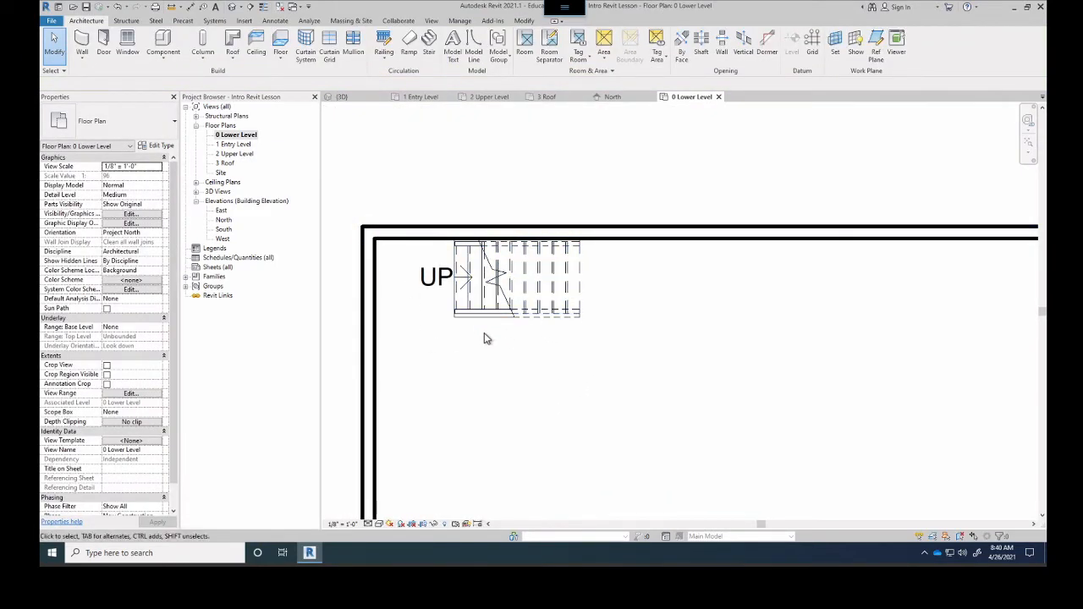
scroll(489, 319, down, 3)
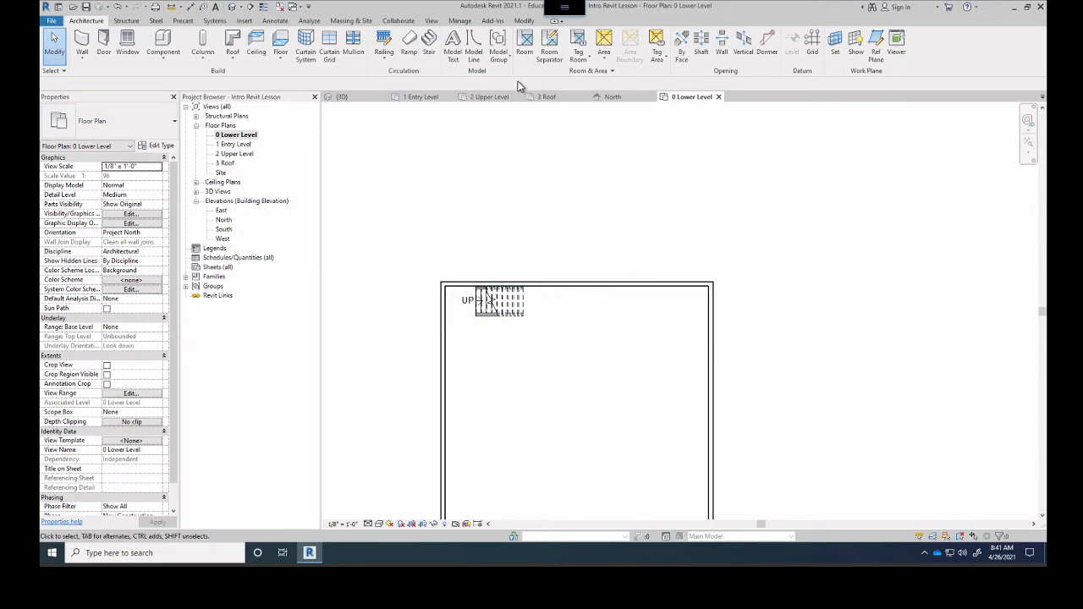
- Open the 3D view and set its detail level to Medium
click(343, 97)
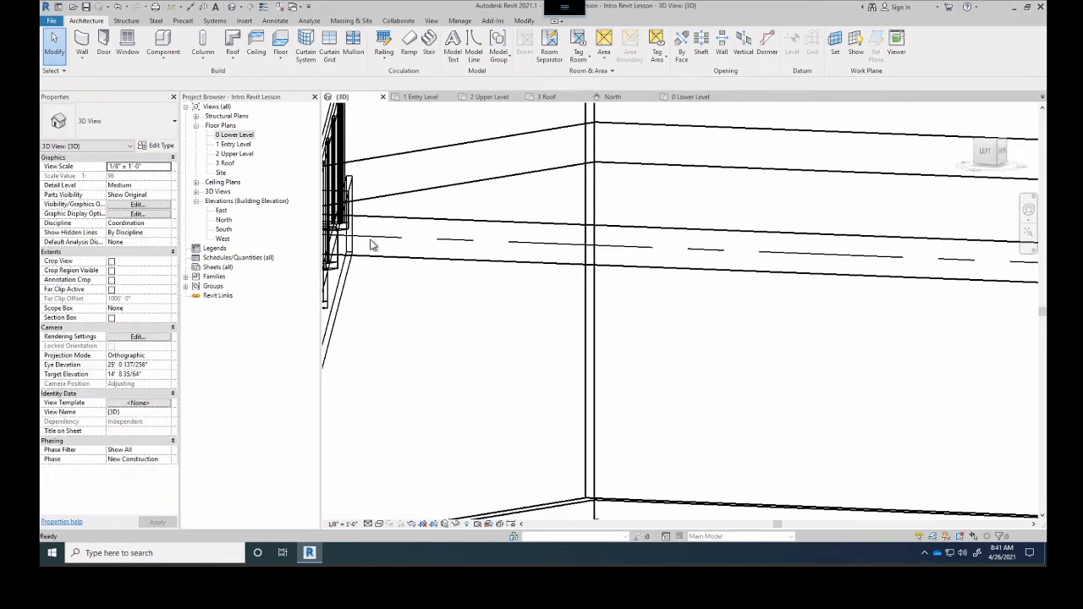
scroll(465, 455, down, 4)
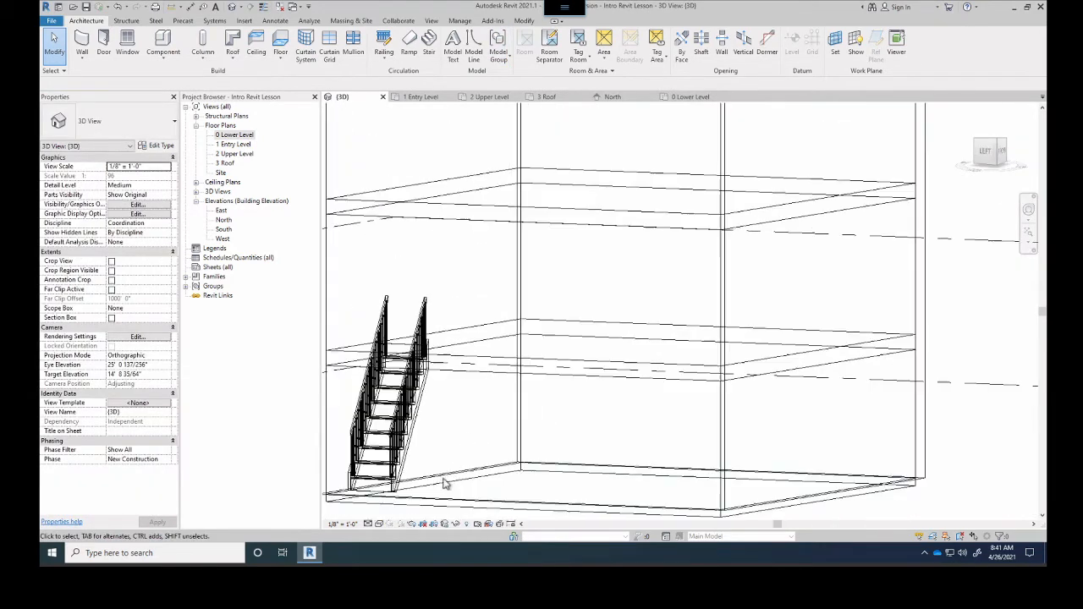
click(368, 525)
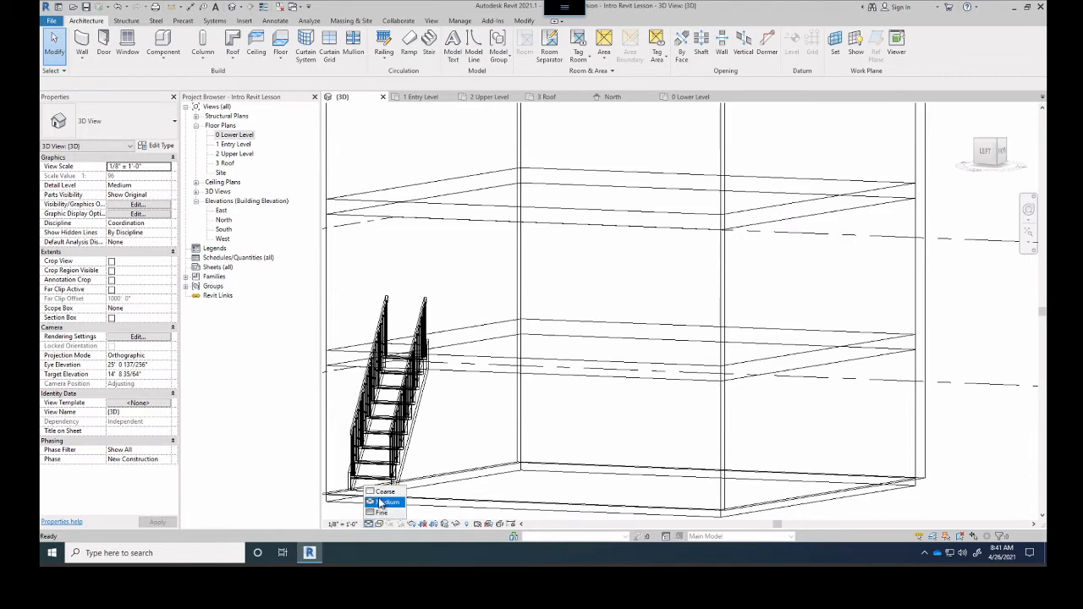
click(373, 504)
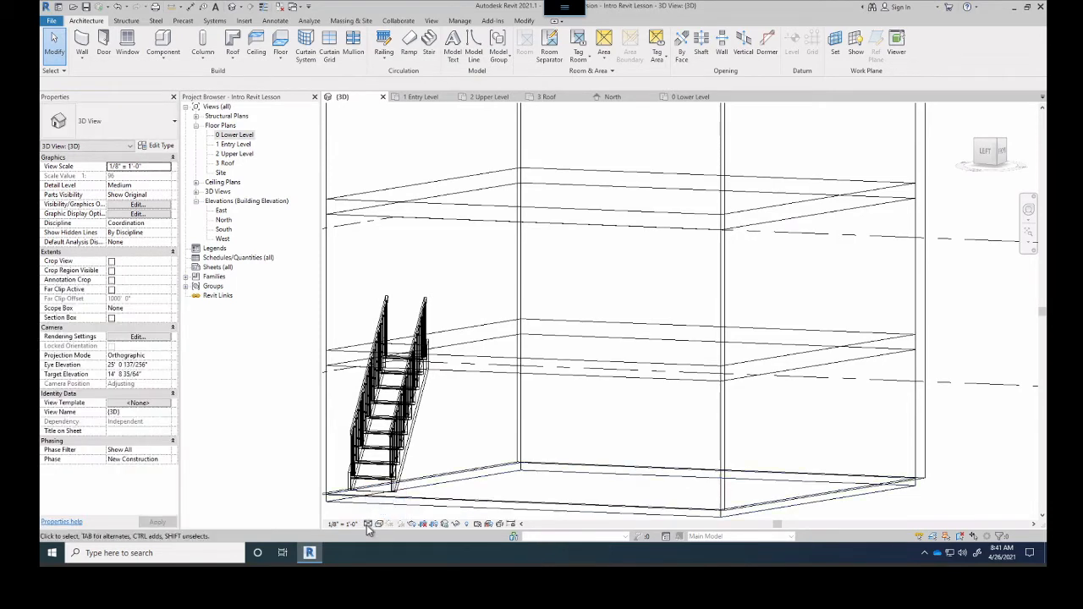
- Display the 3D model in the Shaded visual style and view the building from above
click(379, 524)
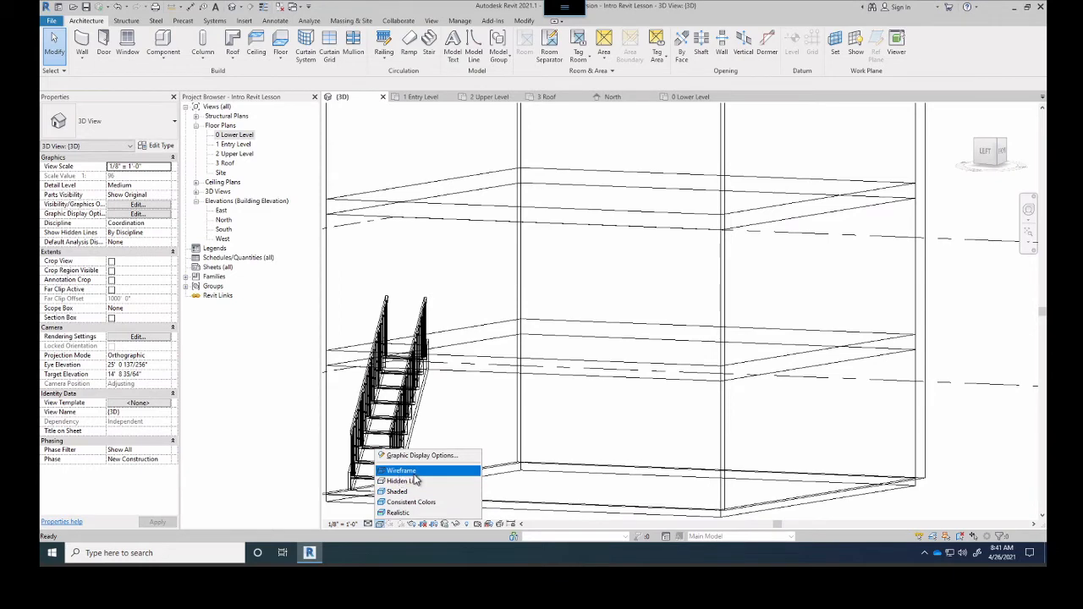
click(398, 491)
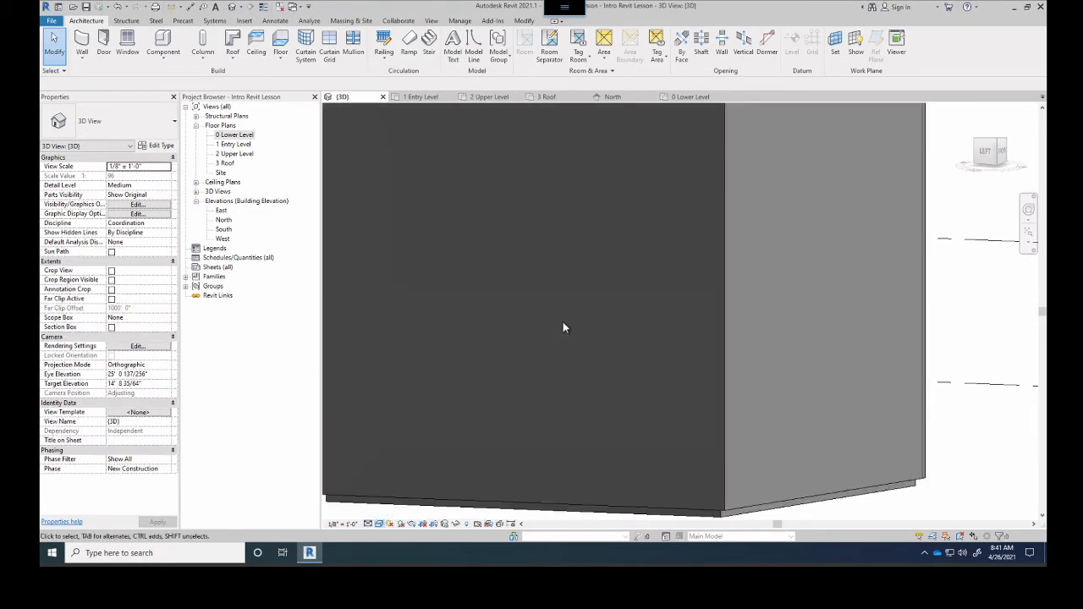
scroll(563, 328, down, 5)
shift+middle_drag(544, 338, 495, 350)
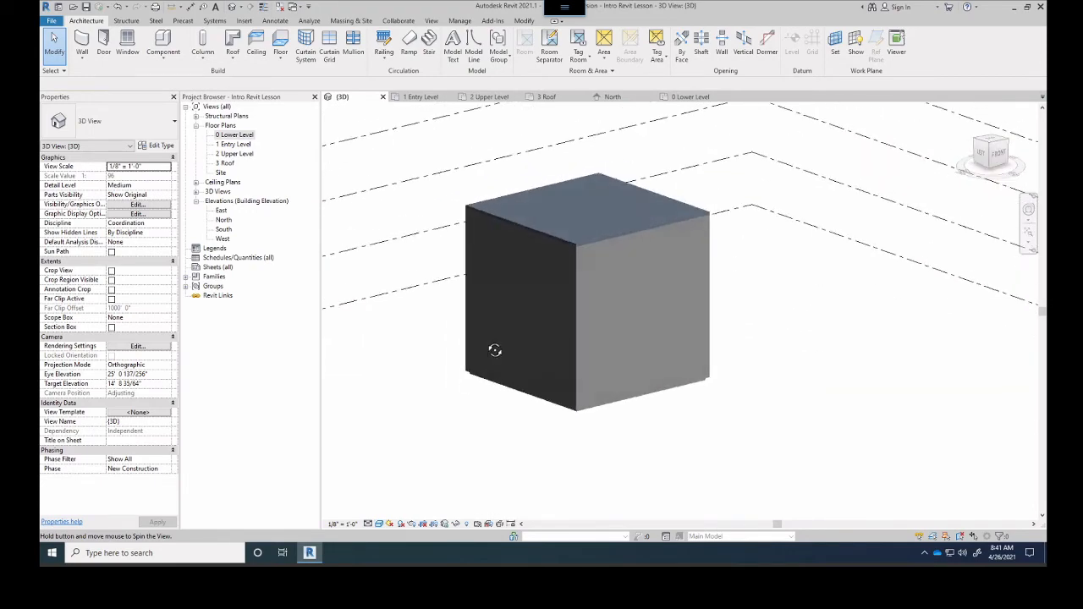
- Set the 3D view's visual style to Wireframe and show the stair inside the building
click(379, 524)
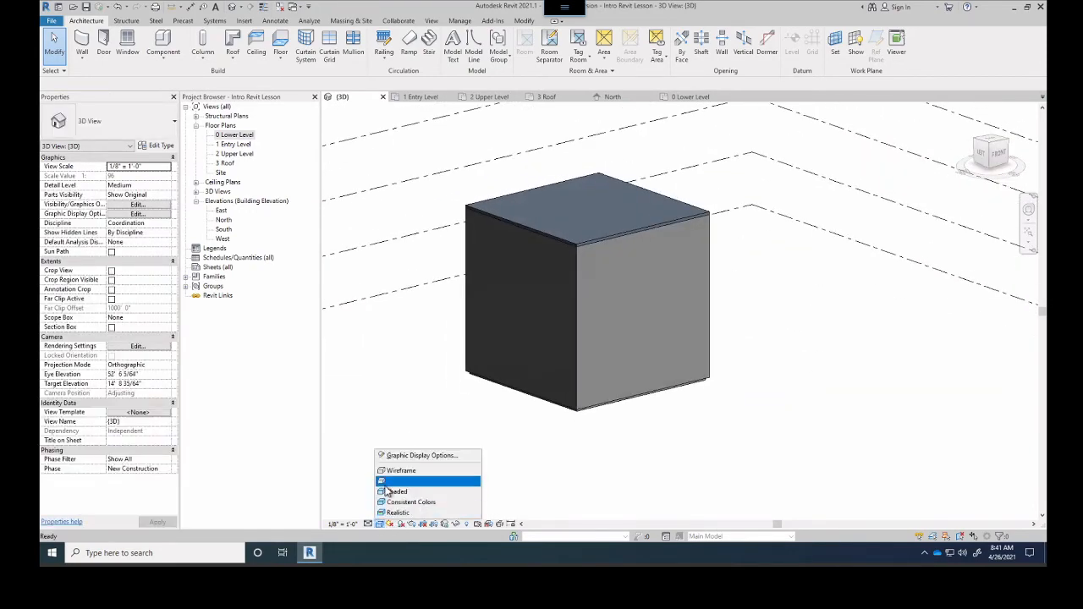
click(396, 471)
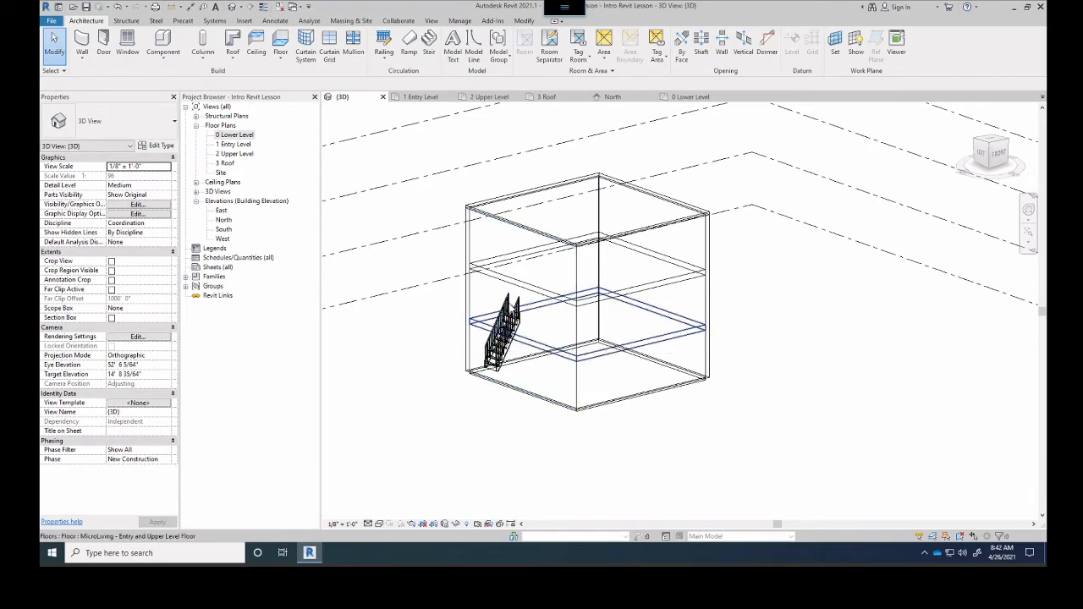
scroll(512, 343, up, 5)
shift+middle_drag(513, 343, 489, 348)
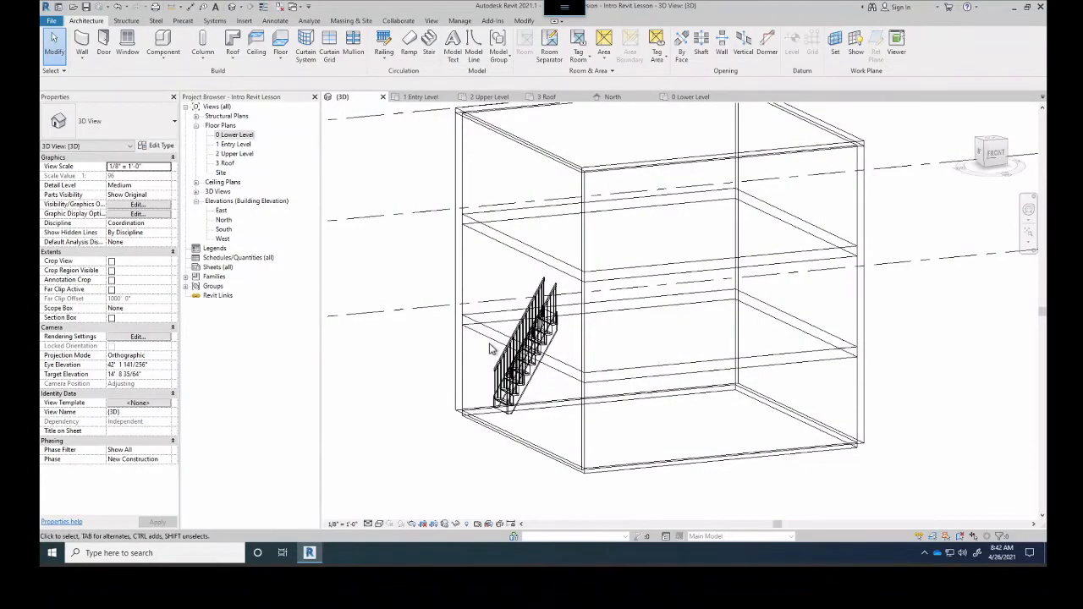
scroll(491, 350, down, 2)
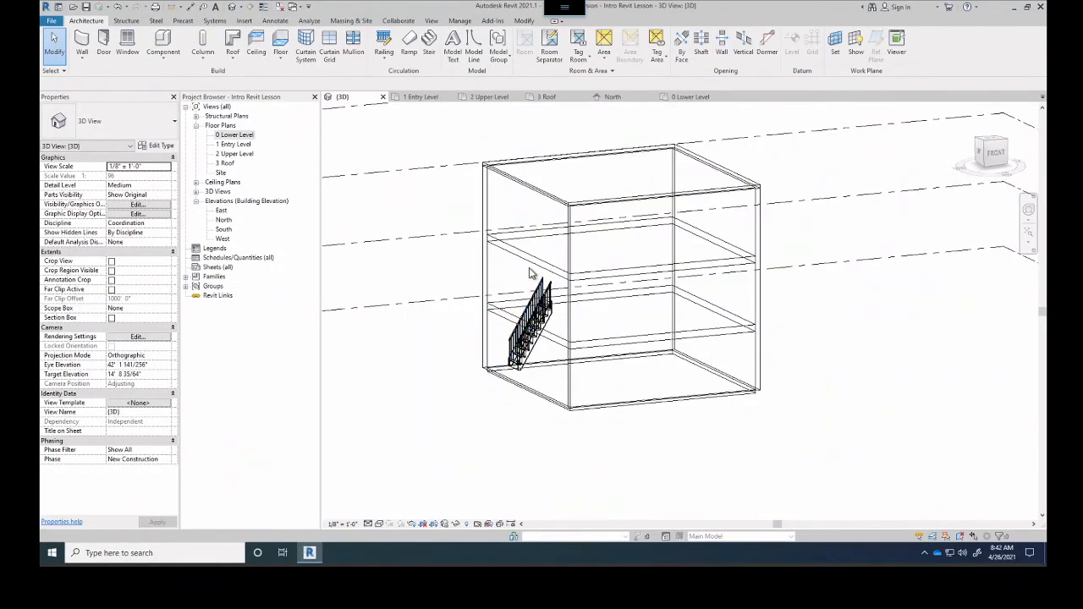
middle_drag(491, 350, 493, 367)
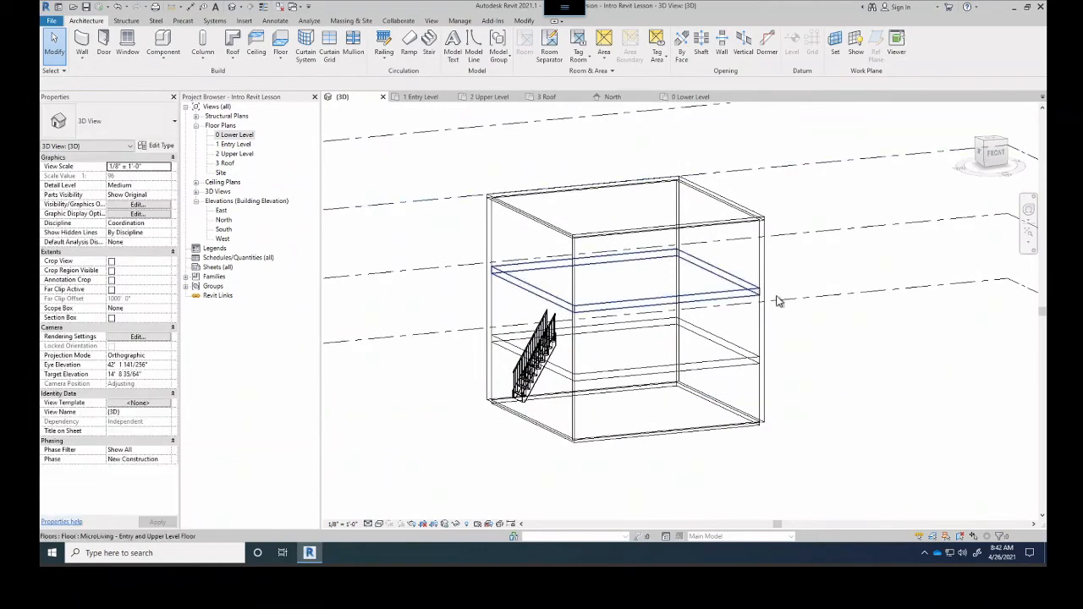
- Examine how the stair is shown in the 1 Entry Level floor plan
double_click(228, 149)
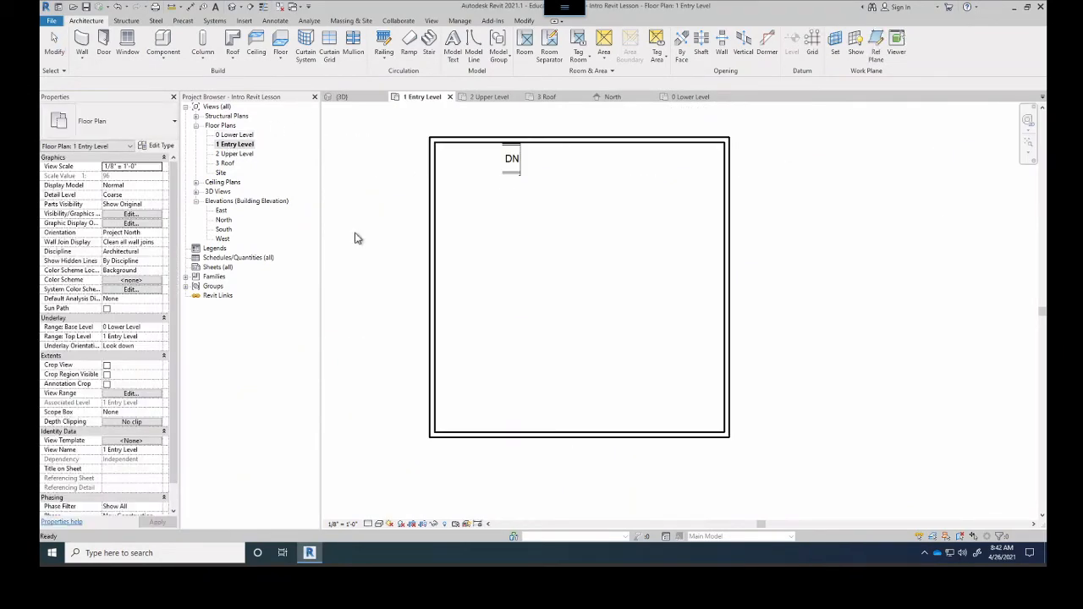
scroll(504, 165, up, 3)
middle_drag(566, 395, 654, 495)
scroll(549, 304, up, 2)
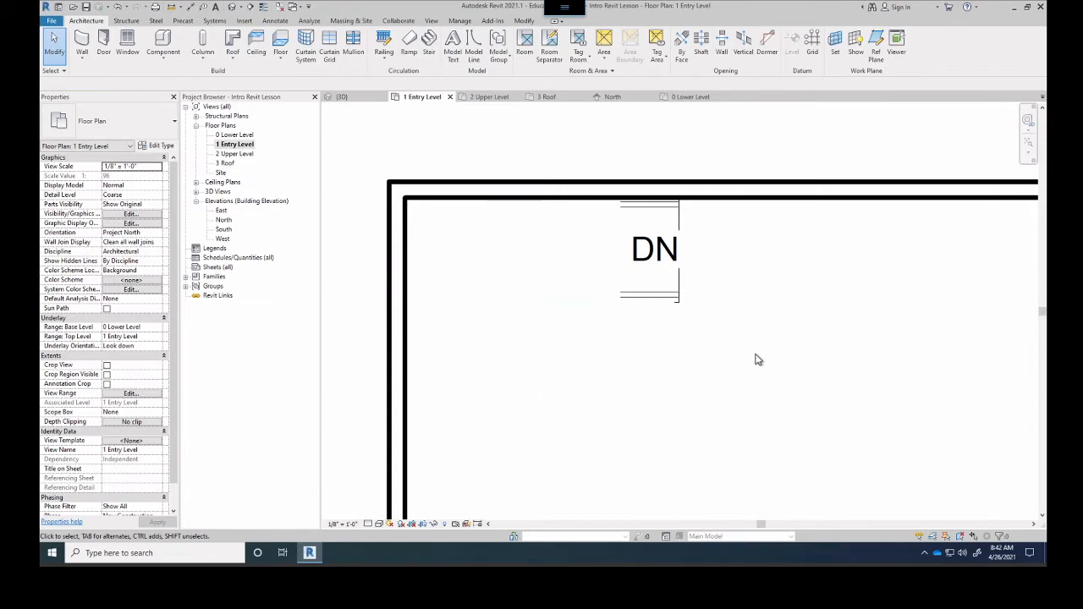
scroll(717, 317, down, 3)
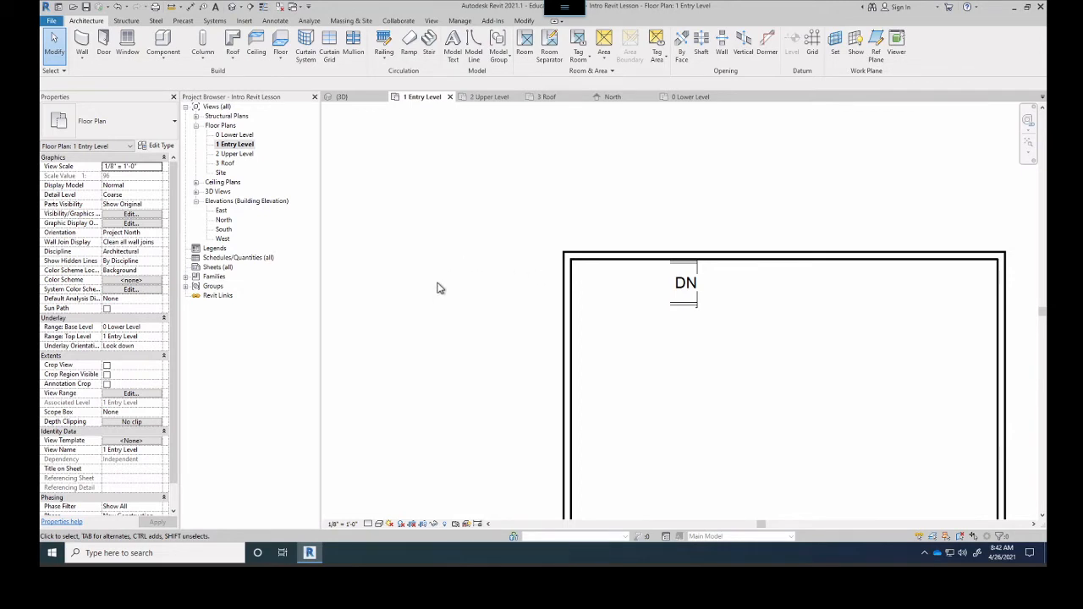
- Return to the 3D view and inspect the roof and the upper-level floor by selecting each
click(362, 97)
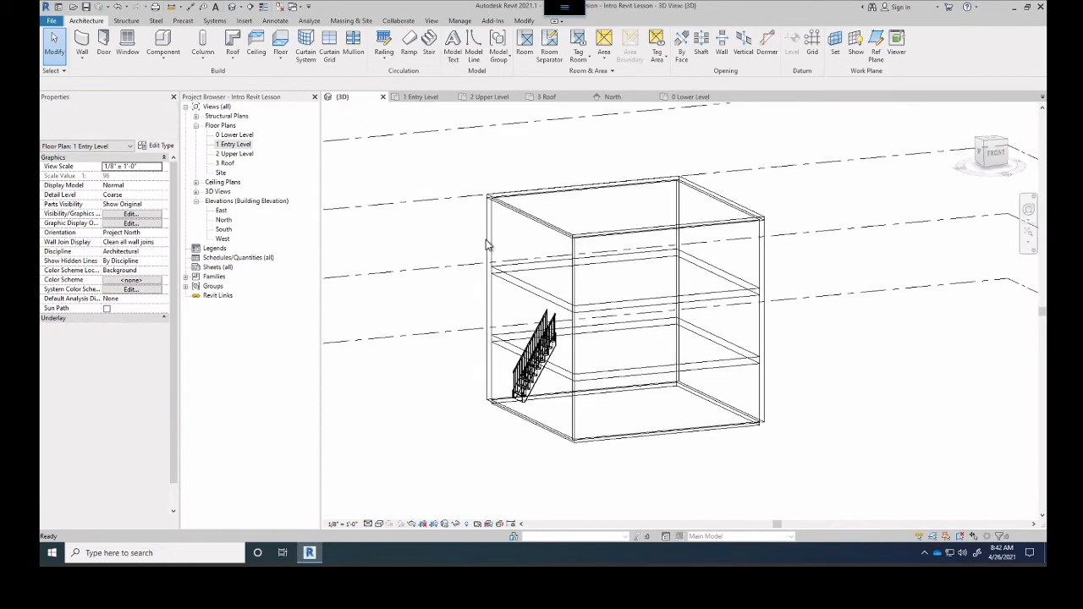
click(608, 239)
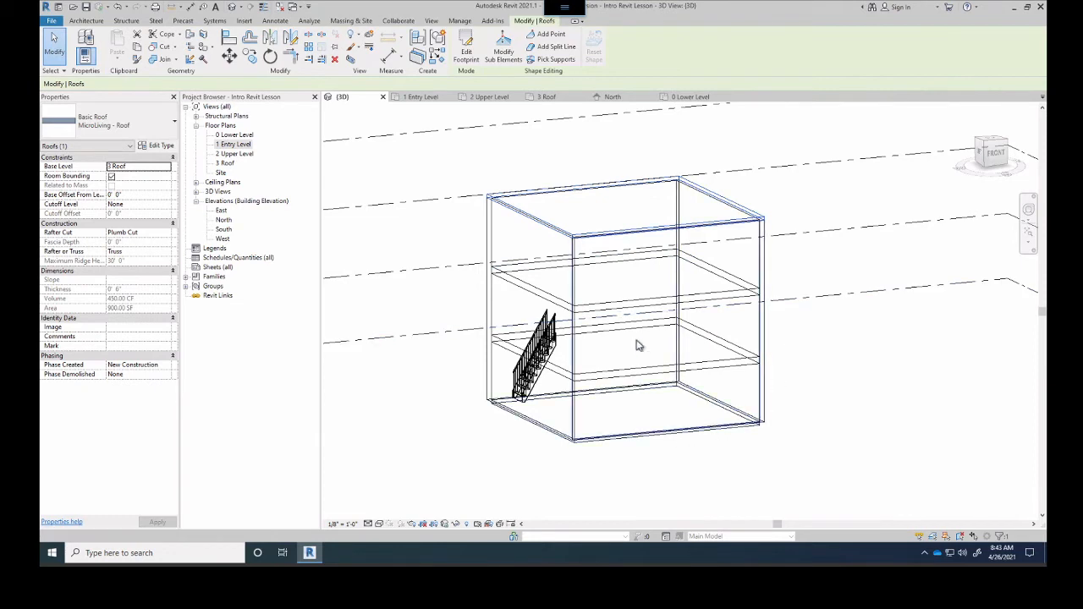
click(625, 309)
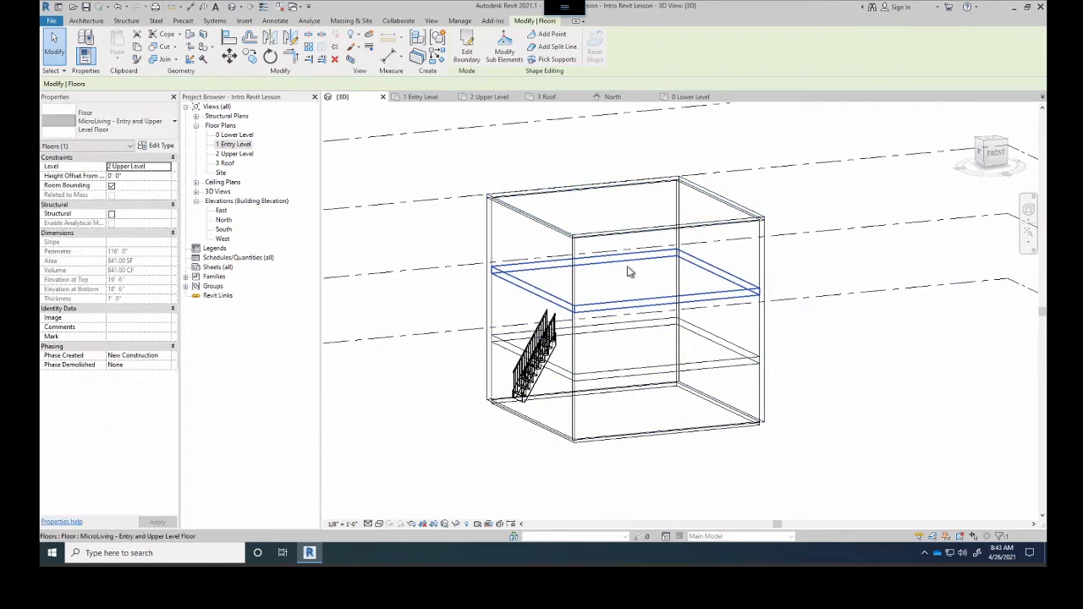
click(622, 237)
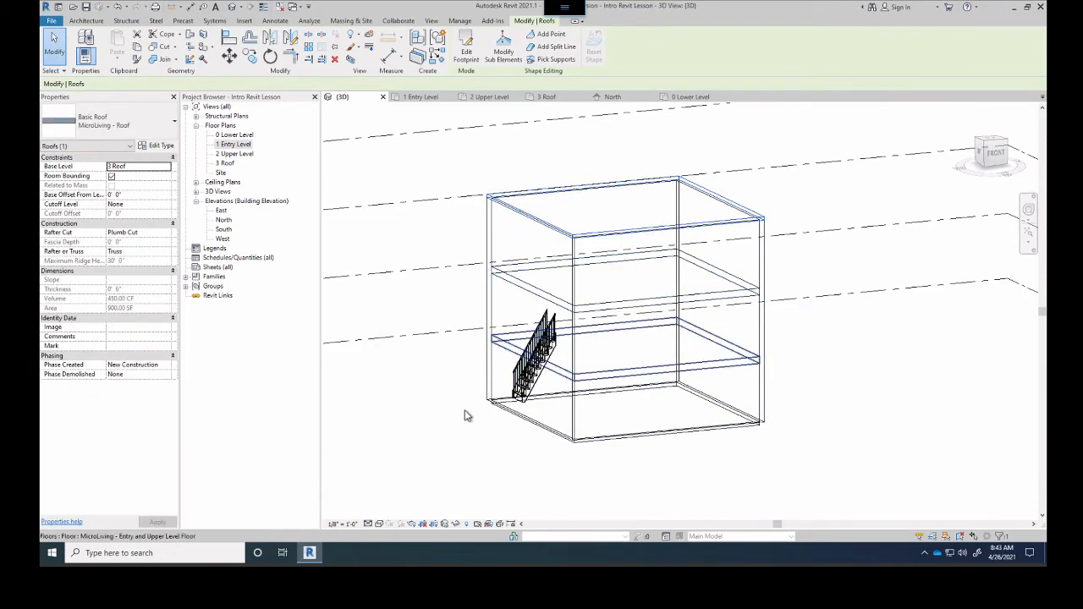
right_click(609, 234)
mouse_move(730, 294)
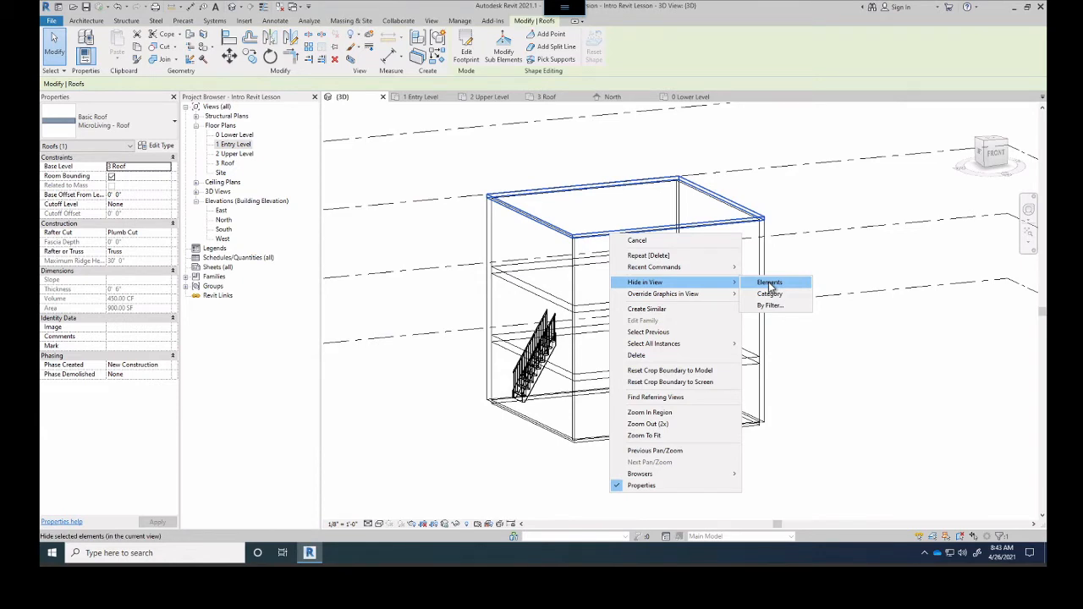
click(886, 361)
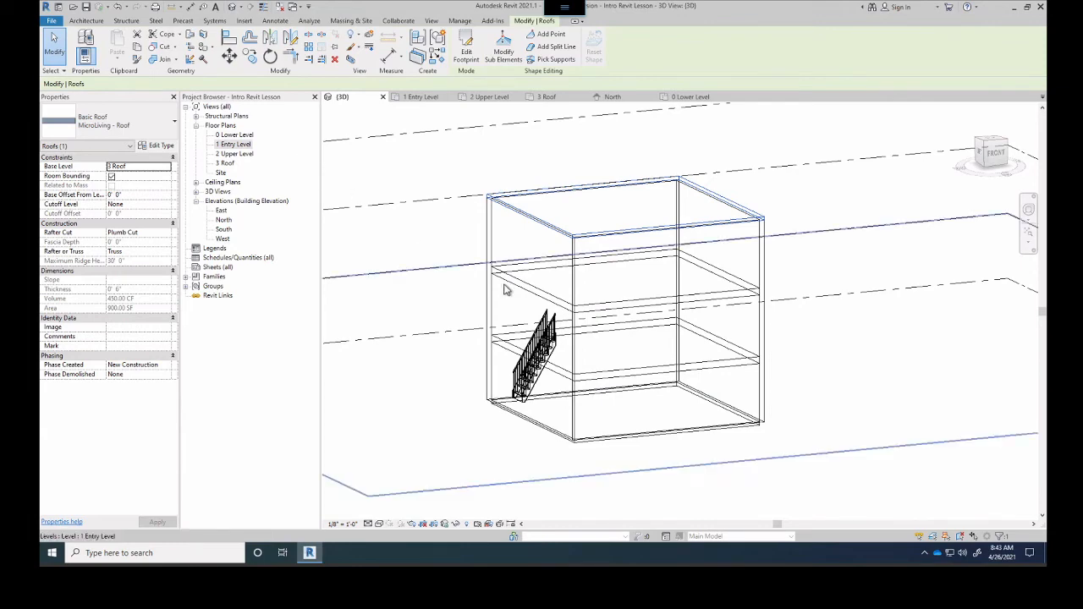
- Start editing the entry-level floor's boundary and show the stair area in the 1 Entry Level floor plan
scroll(593, 271, up, 3)
mouse_move(593, 271)
shift+middle_down()
mouse_move(628, 263)
mouse_move(610, 246)
mouse_move(600, 254)
shift+middle_up()
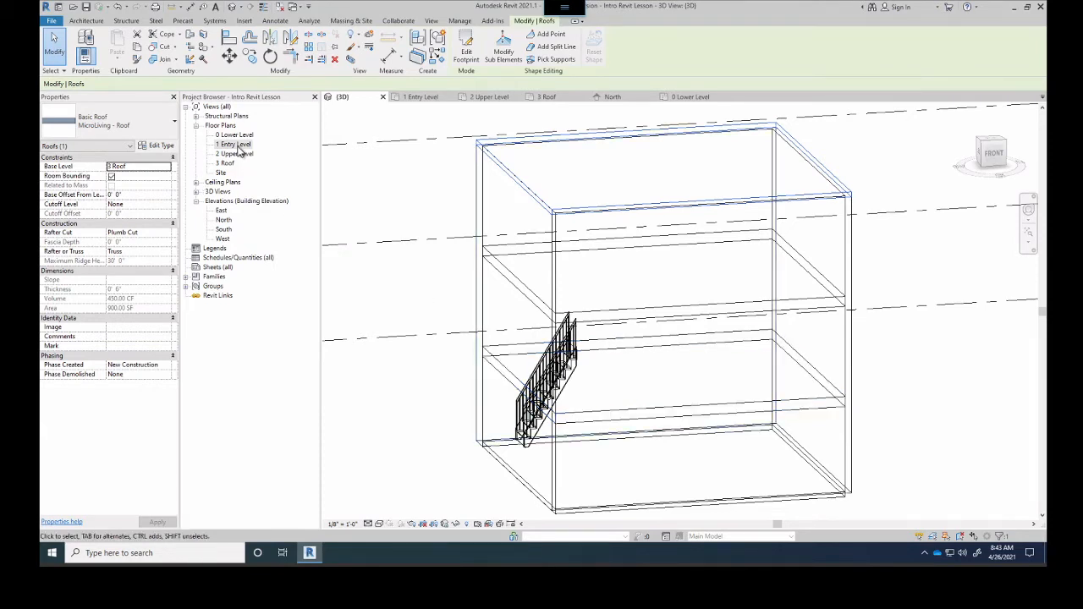
click(643, 417)
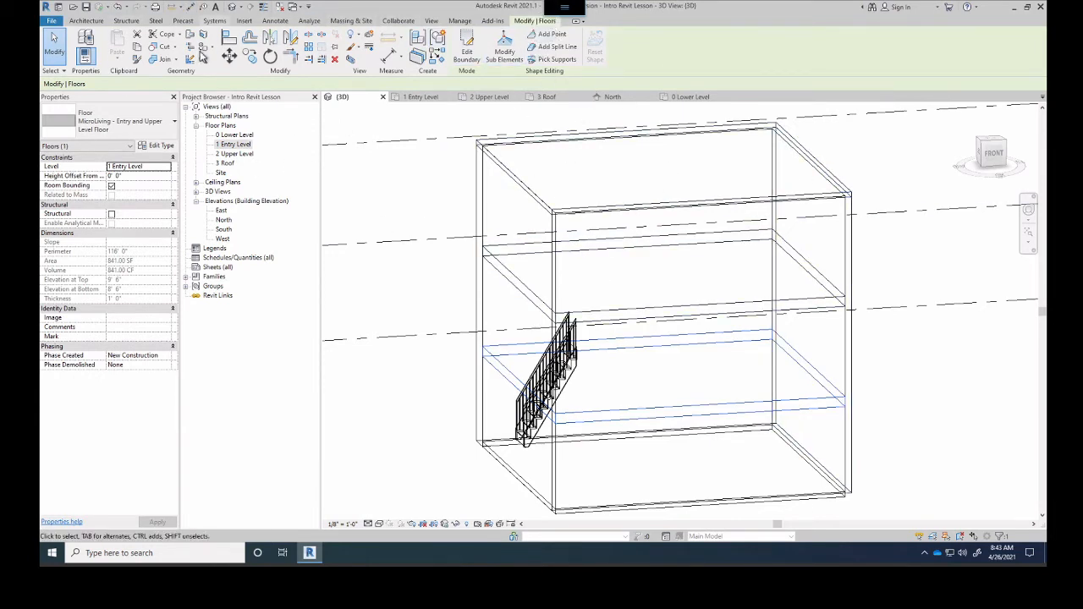
click(470, 49)
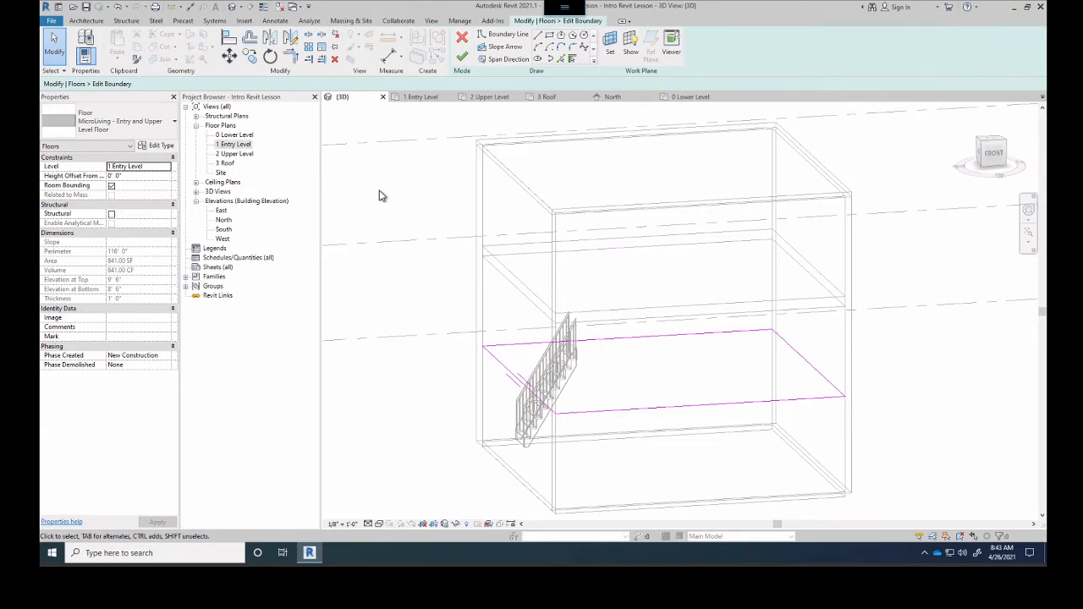
double_click(235, 145)
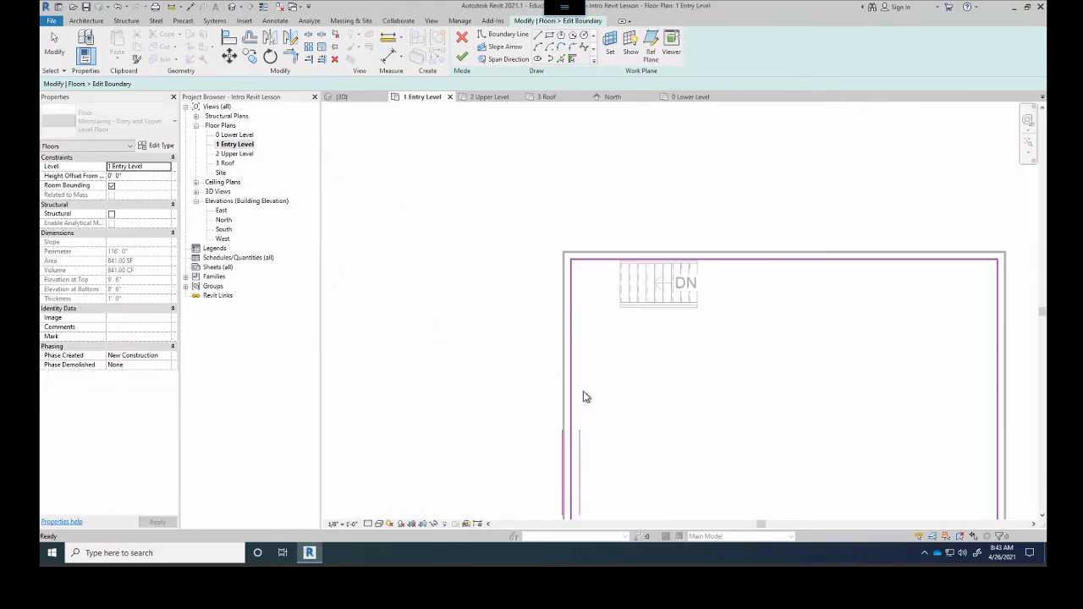
scroll(566, 318, up, 1)
middle_drag(566, 318, 385, 217)
scroll(385, 217, up, 2)
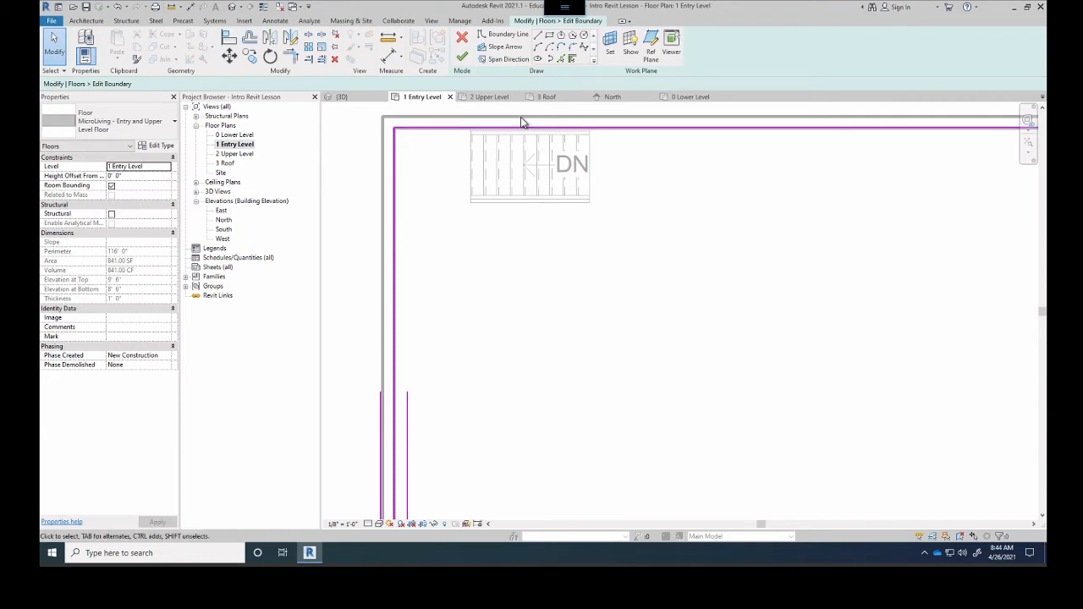
scroll(520, 117, up, 2)
middle_drag(582, 292, 651, 341)
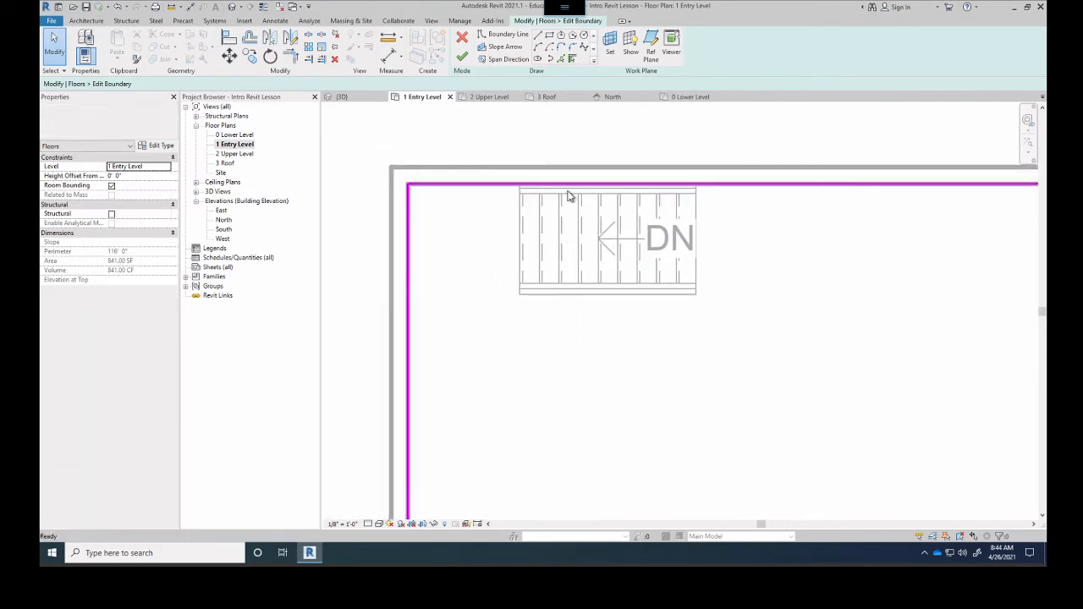
- Sketch a vertical floor boundary line about 3'-10" long along the stair's DN end, extending past the stair's lower edge in plan
click(538, 40)
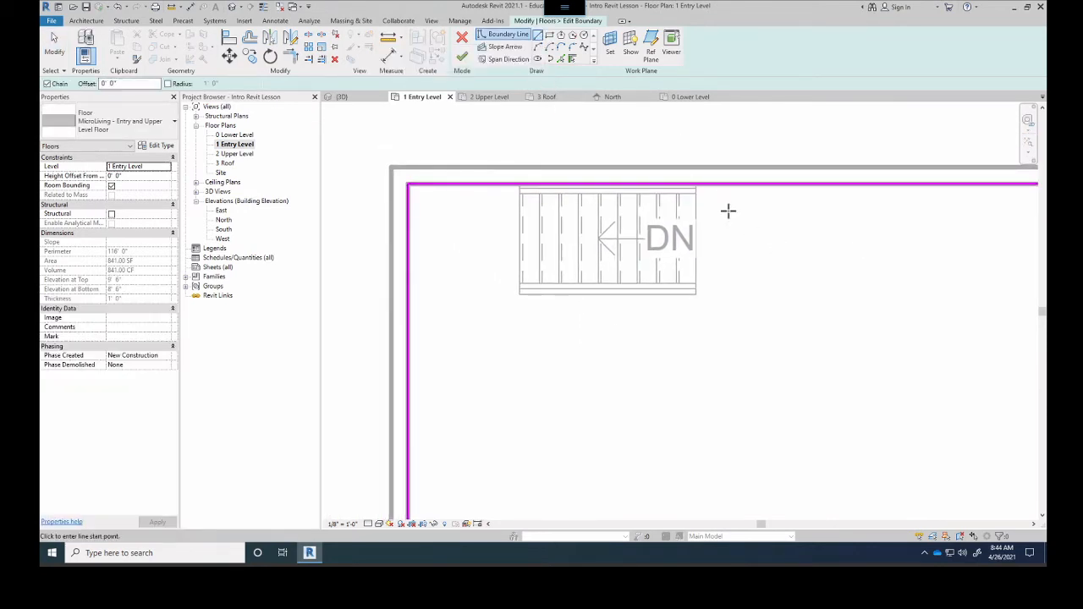
scroll(703, 189, up, 3)
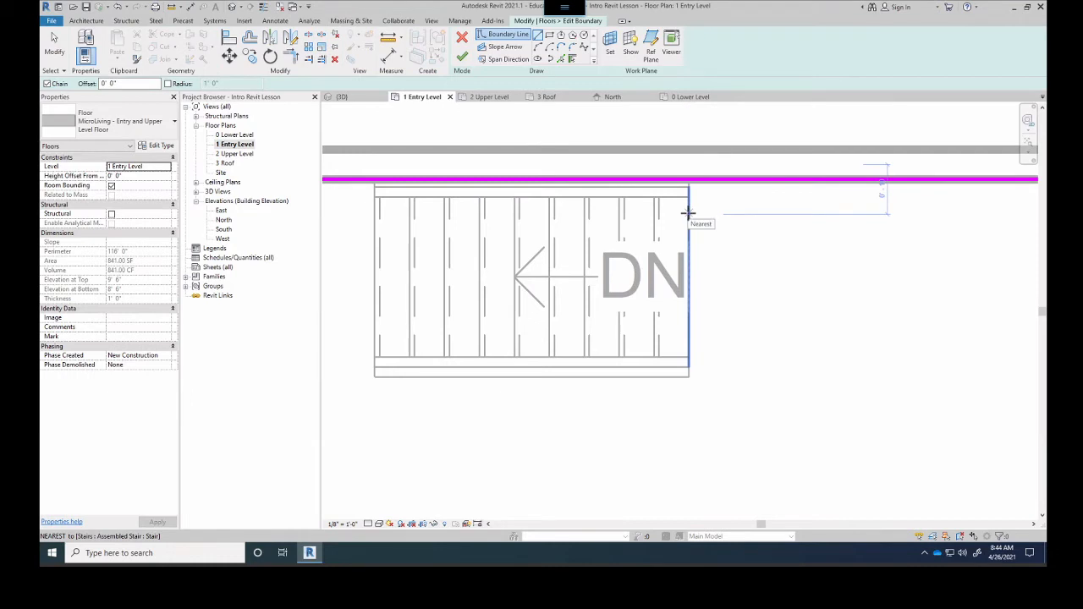
click(689, 210)
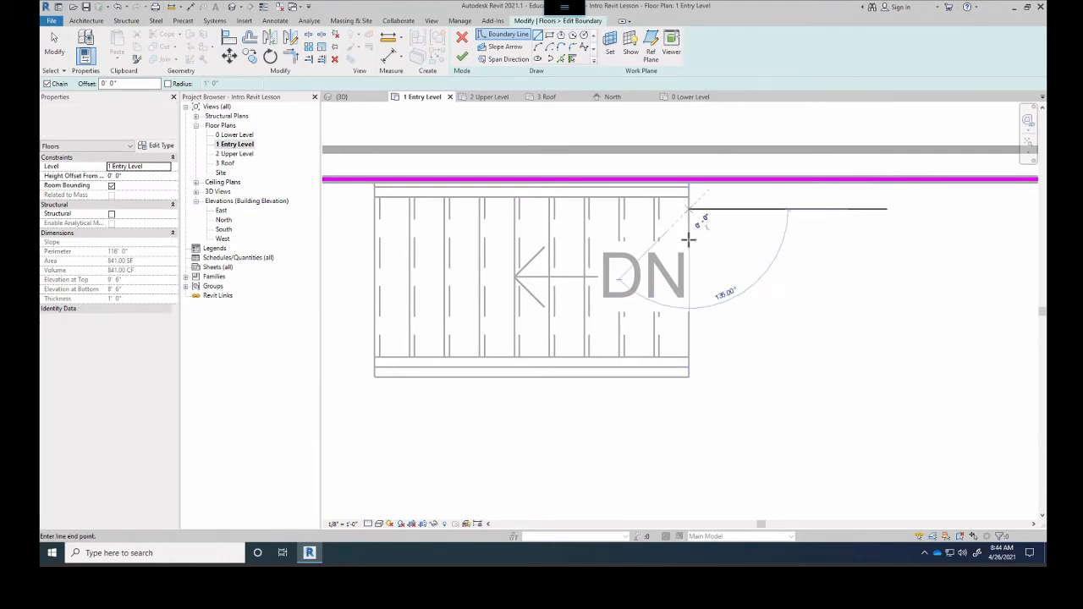
click(689, 438)
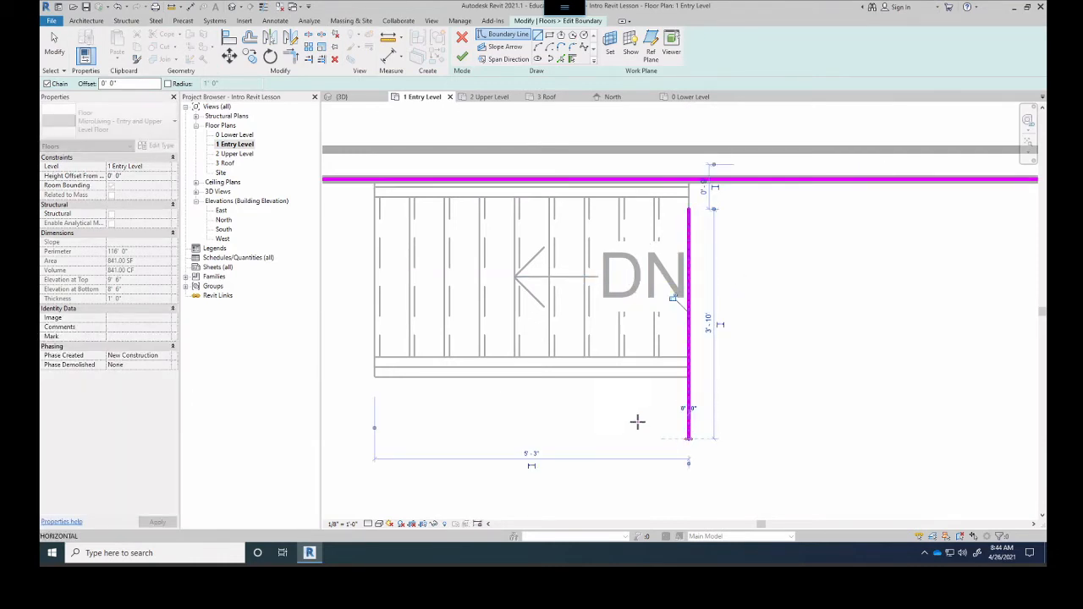
key(Escape)
key(Escape)
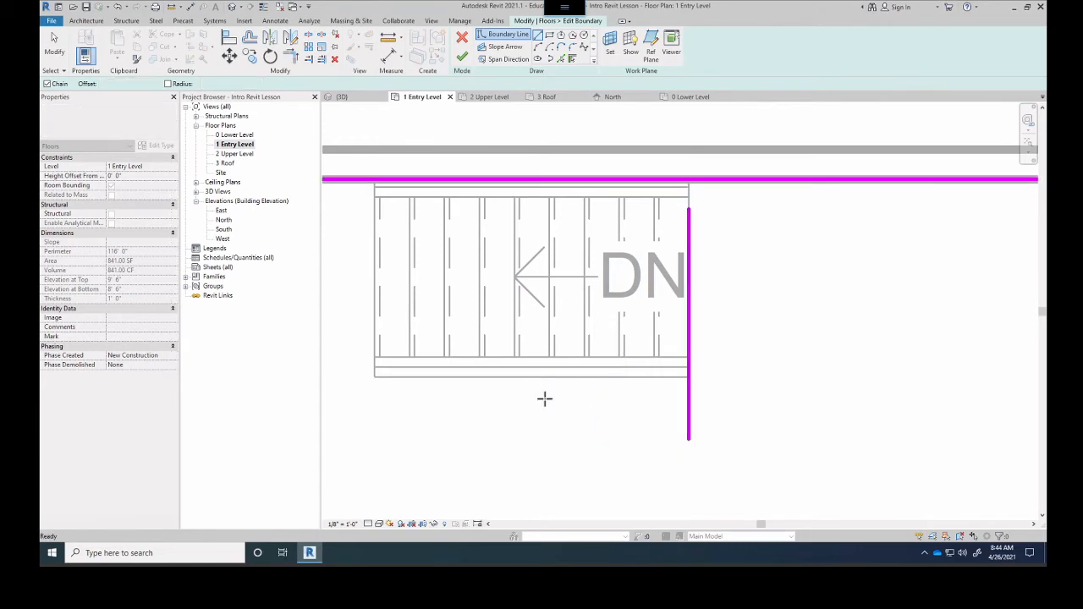
- Sketch a horizontal boundary line from the vertical line along the stair's lower edge to the floor's existing left boundary
click(688, 376)
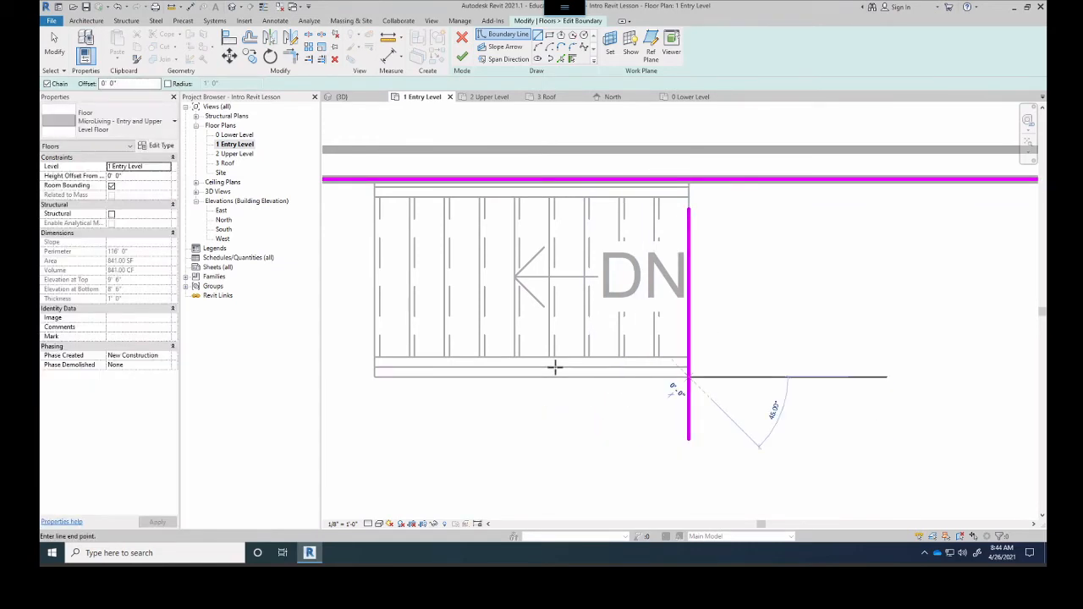
click(372, 373)
middle_drag(392, 375, 625, 401)
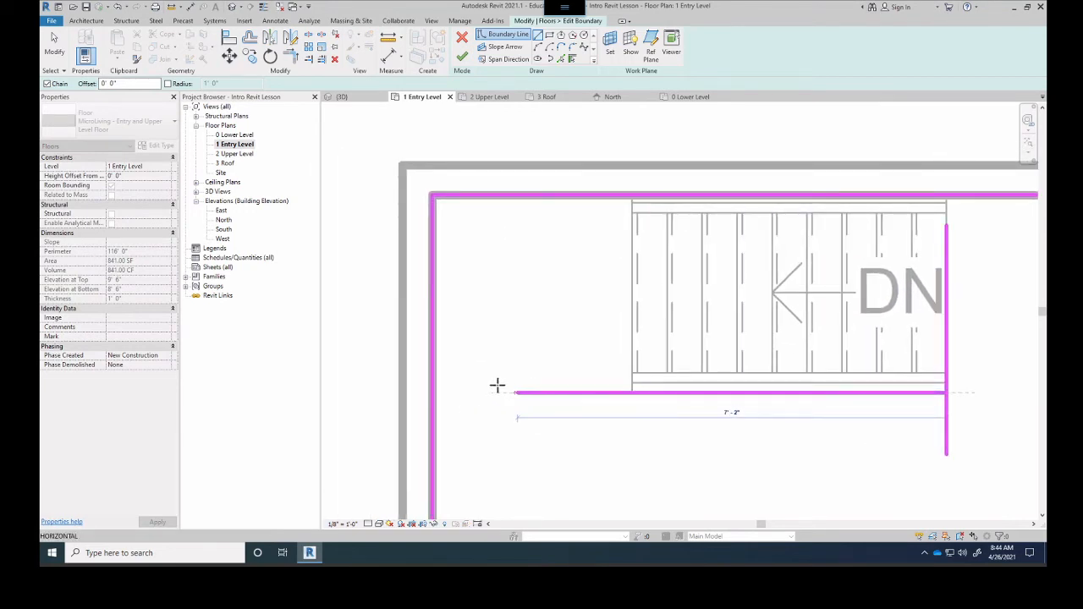
click(435, 392)
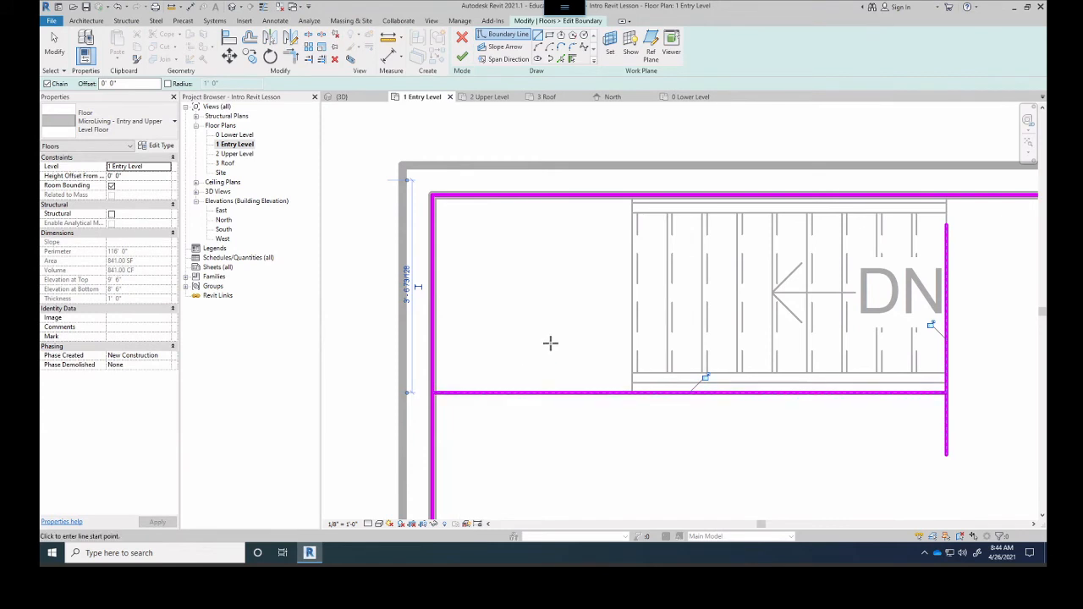
- Undo both sketched stair-opening lines and discard the floor's boundary edit
scroll(551, 344, down, 1)
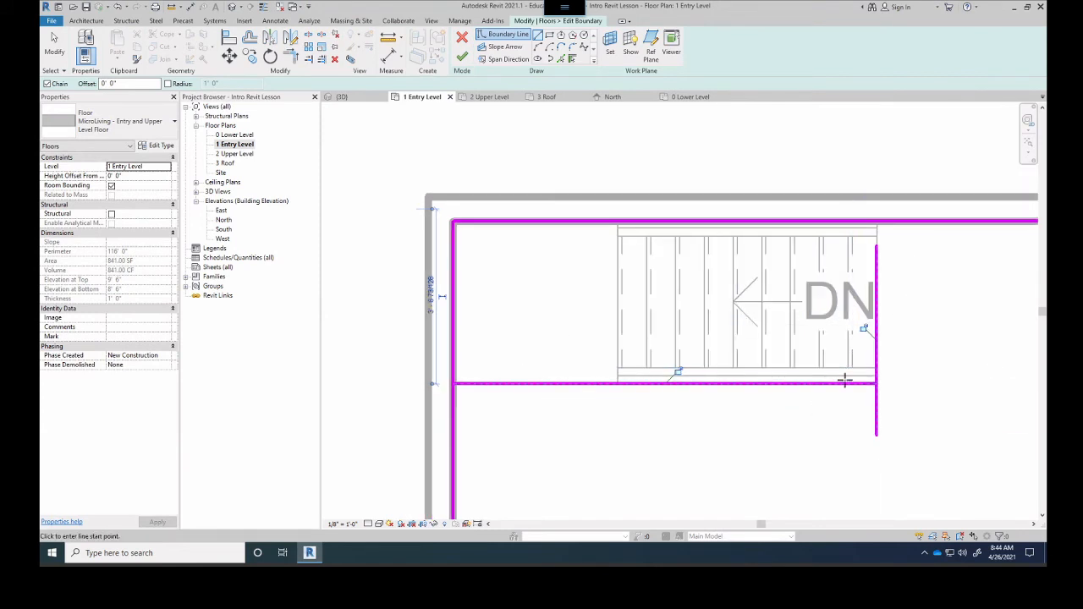
key(ctrl+z)
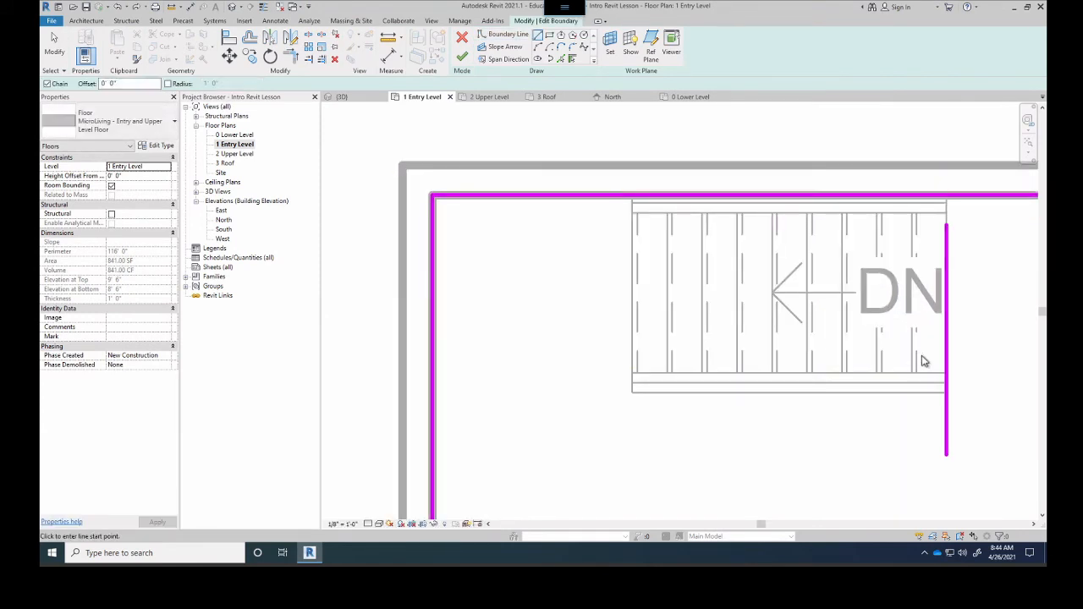
key(ctrl+z)
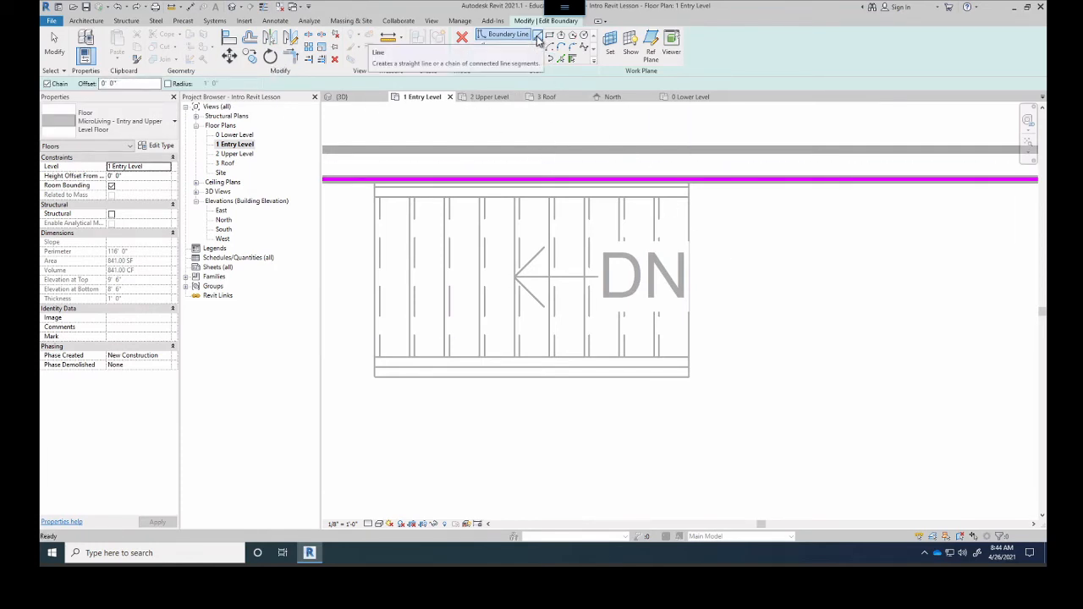
click(463, 39)
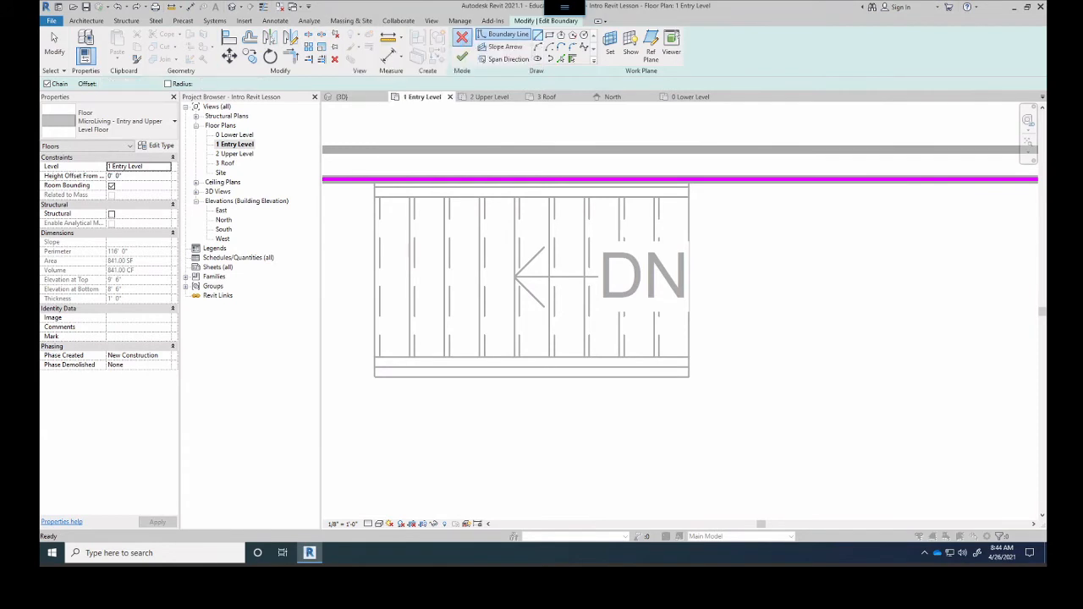
click(568, 283)
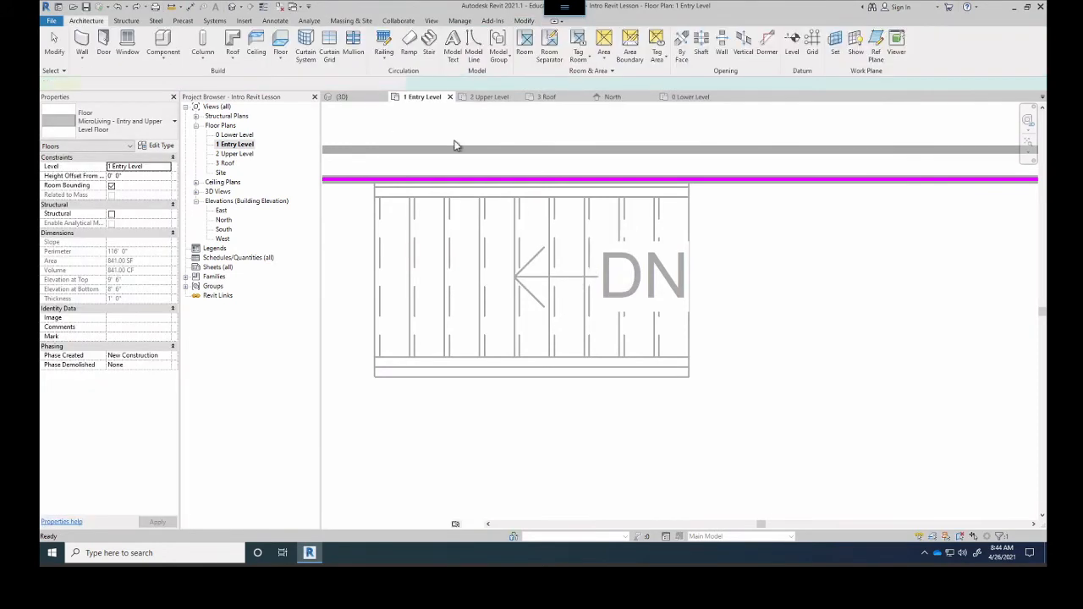
- Return to the 3D view and compare its Shaded and Hidden Line visual styles, finishing in Wireframe
click(339, 99)
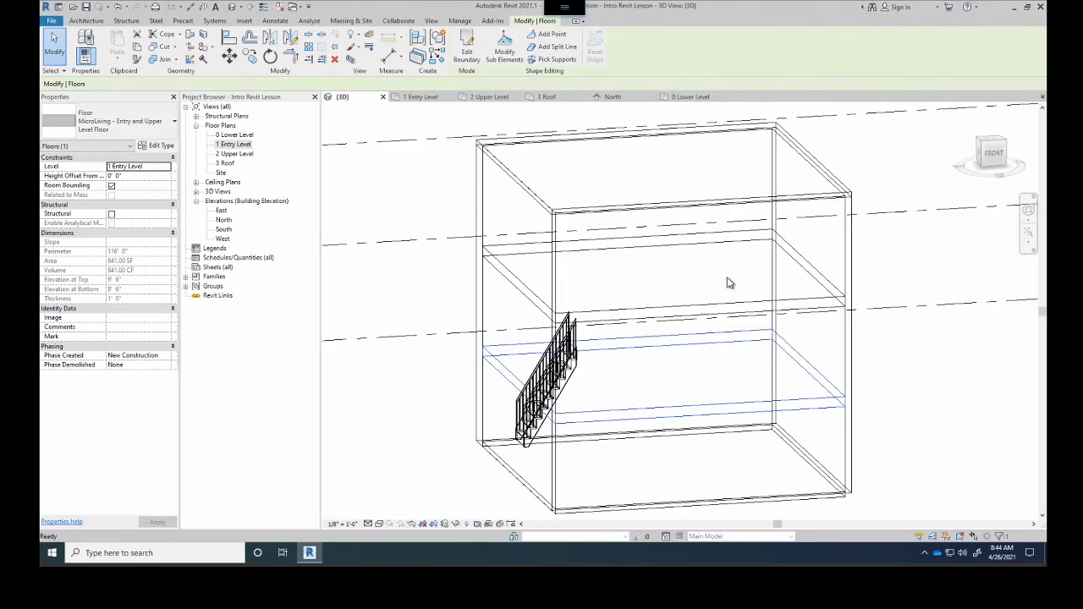
middle_drag(426, 338, 427, 286)
scroll(428, 286, up, 1)
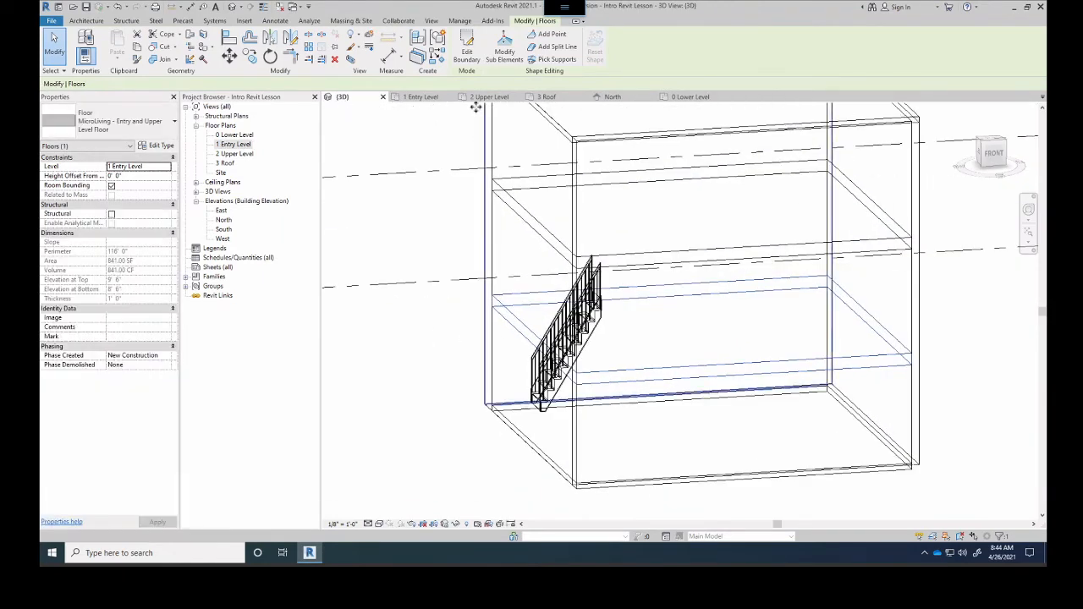
click(378, 524)
click(398, 492)
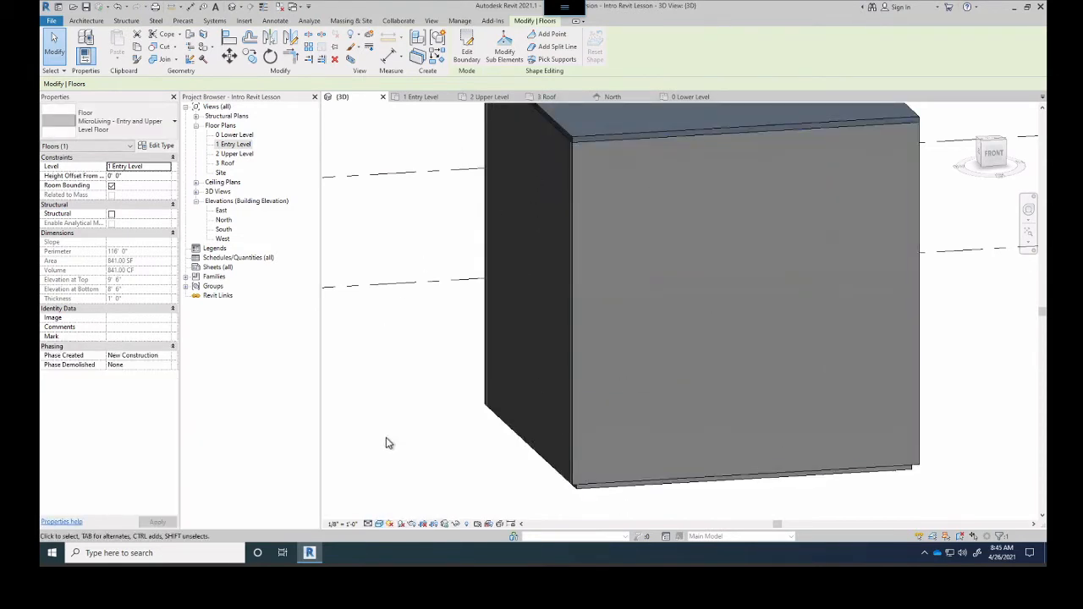
click(380, 525)
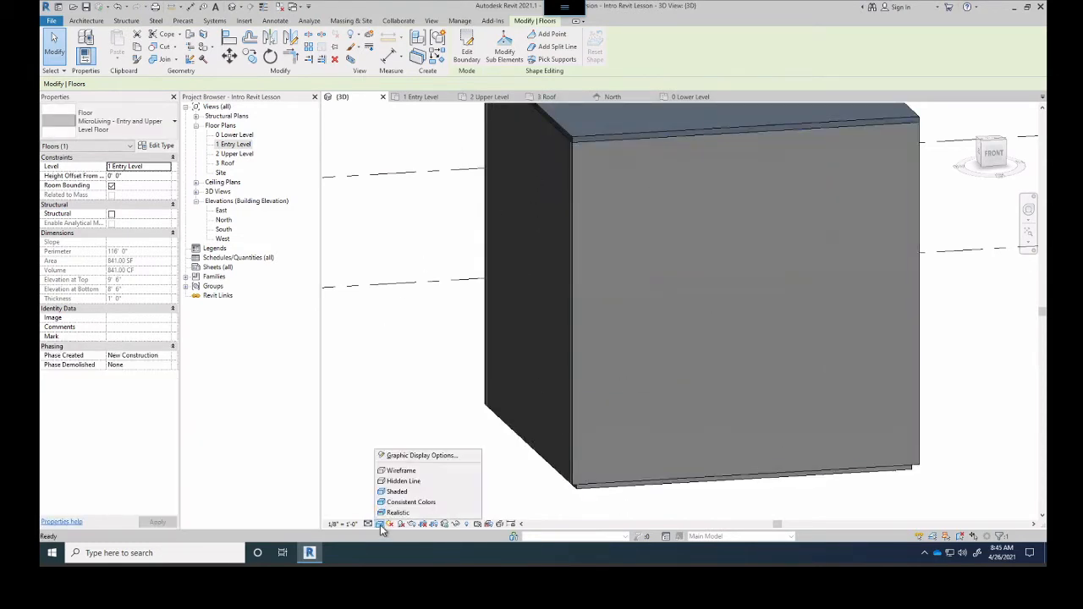
click(389, 482)
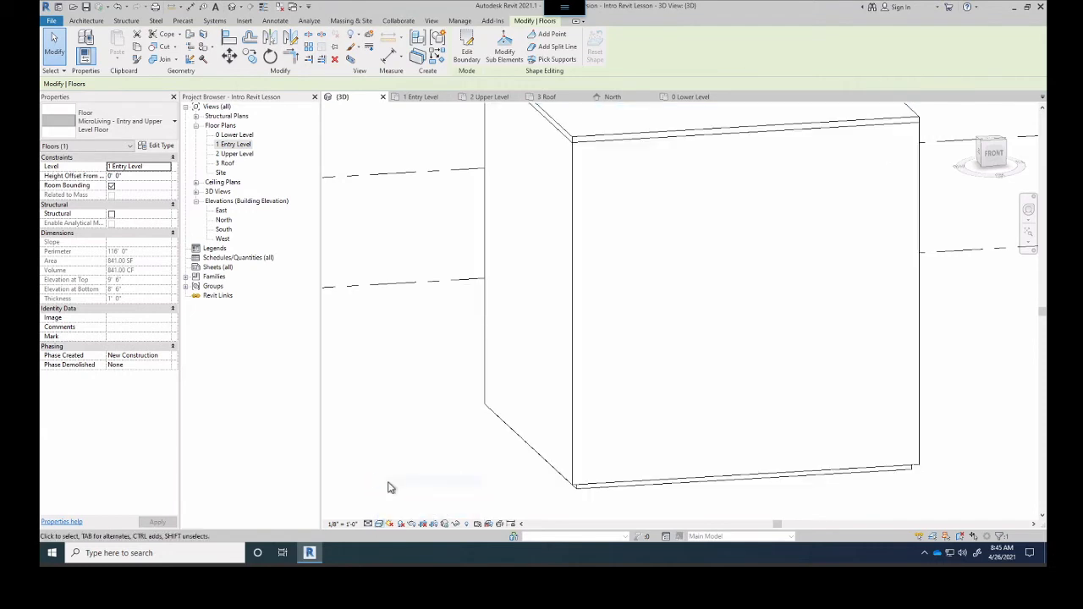
click(382, 524)
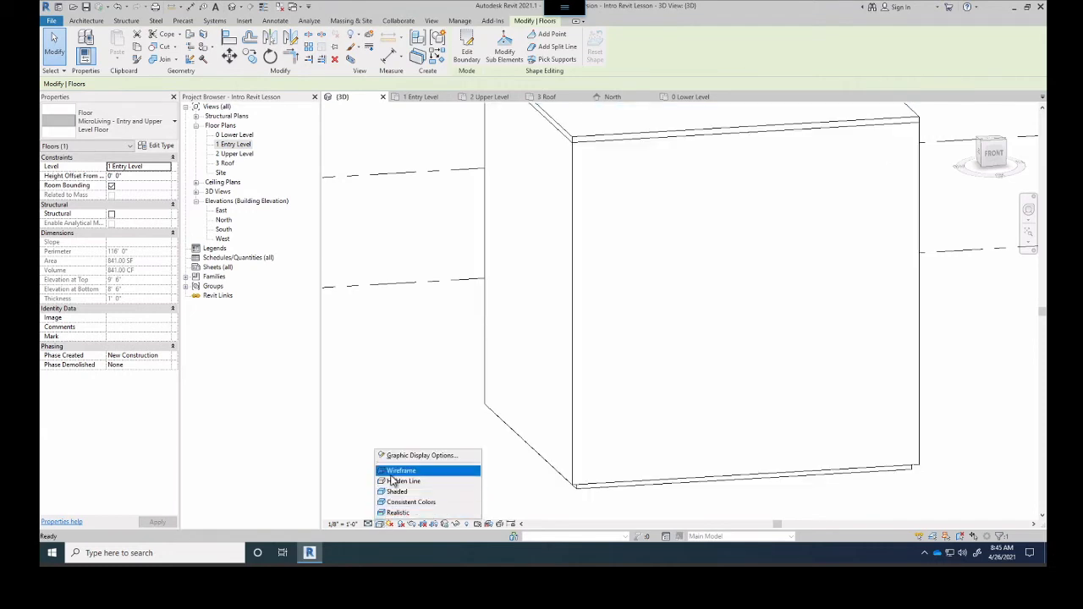
click(402, 470)
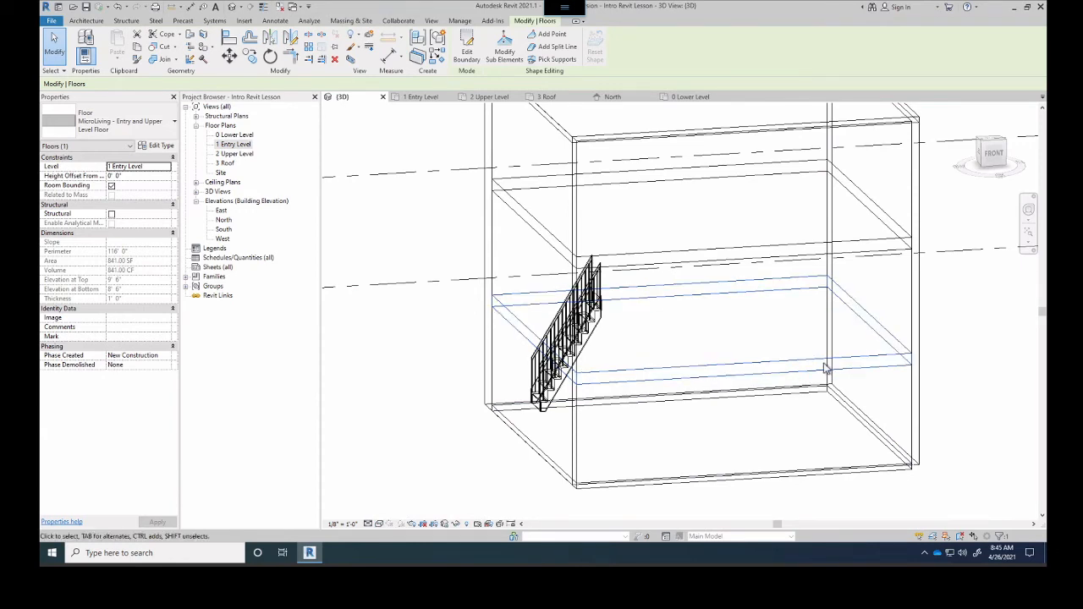
- Select the entry-level floor in 3D, start editing its boundary, and show the 1 Entry Level floor plan
click(677, 352)
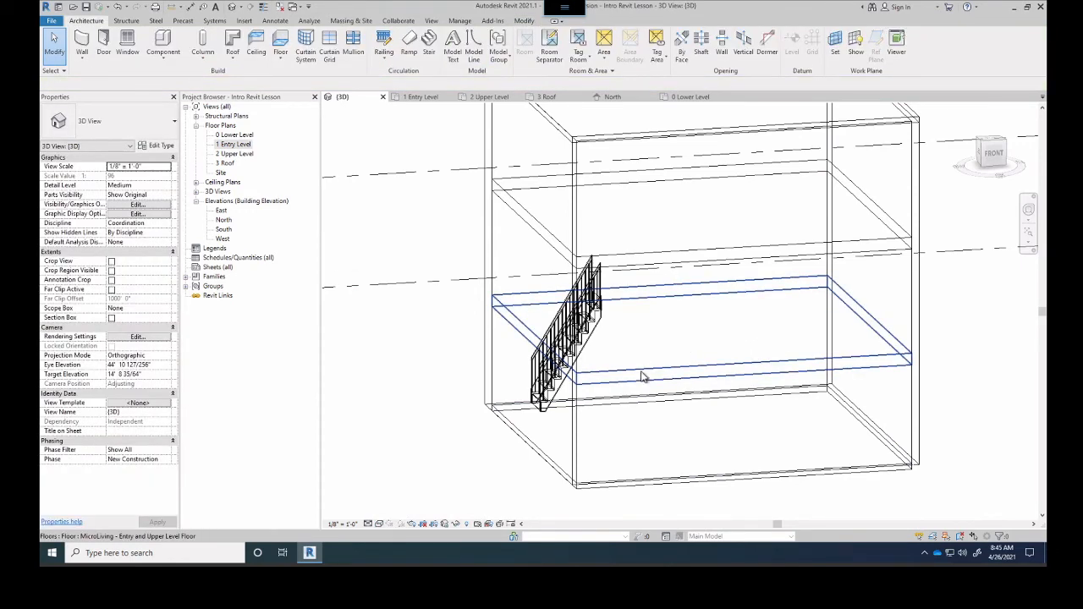
click(646, 377)
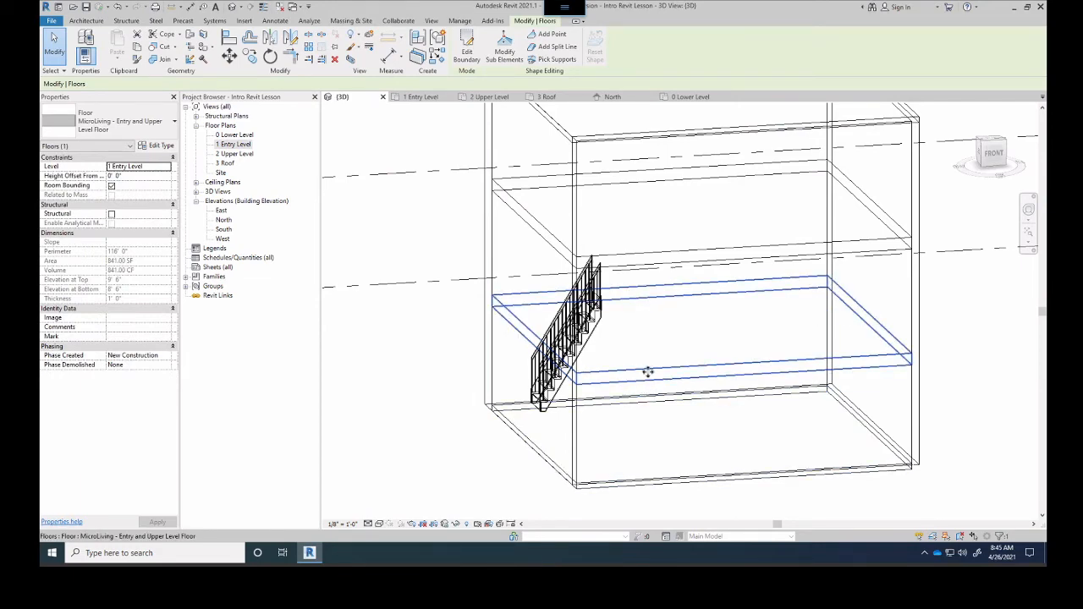
key(Escape)
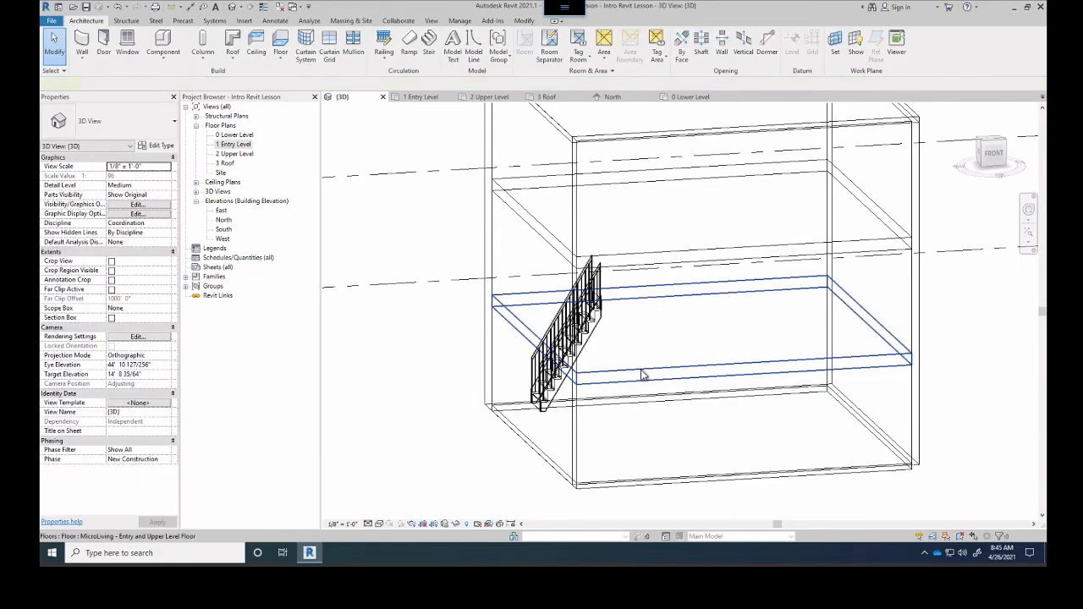
click(643, 376)
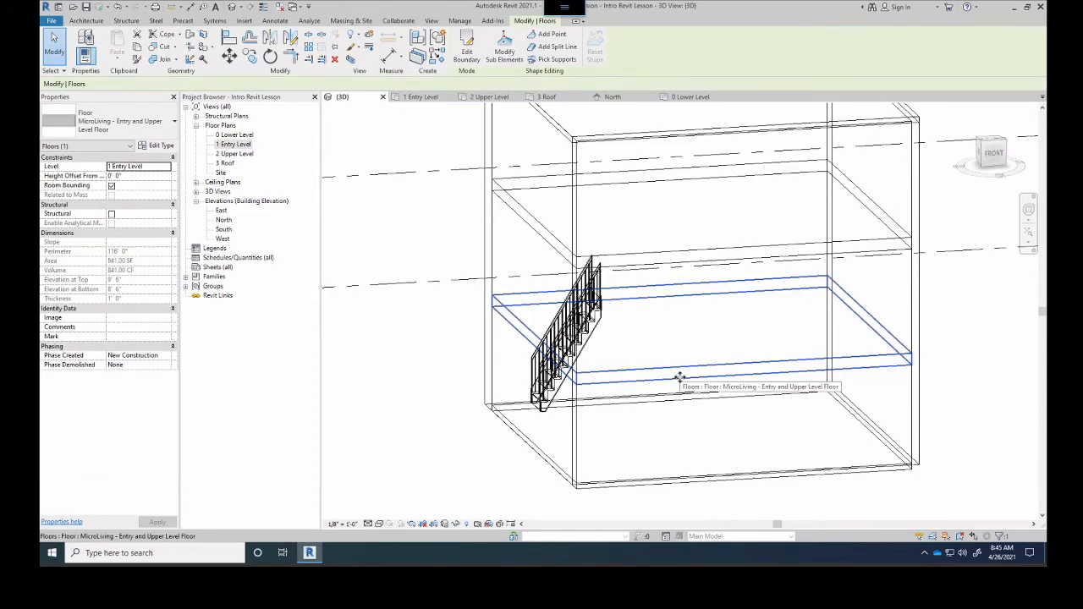
click(466, 43)
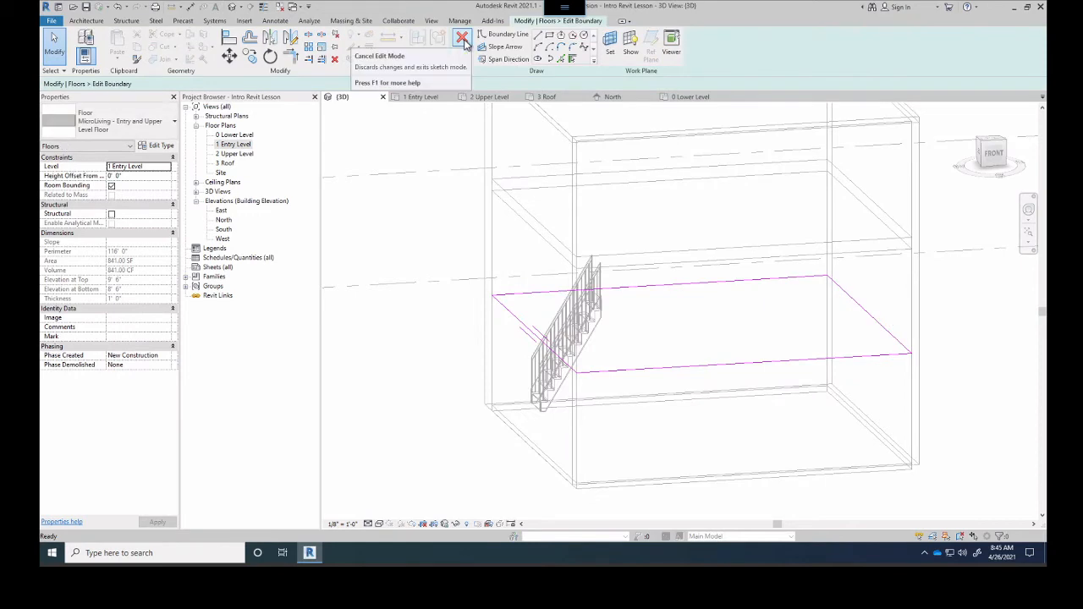
scroll(603, 361, up, 2)
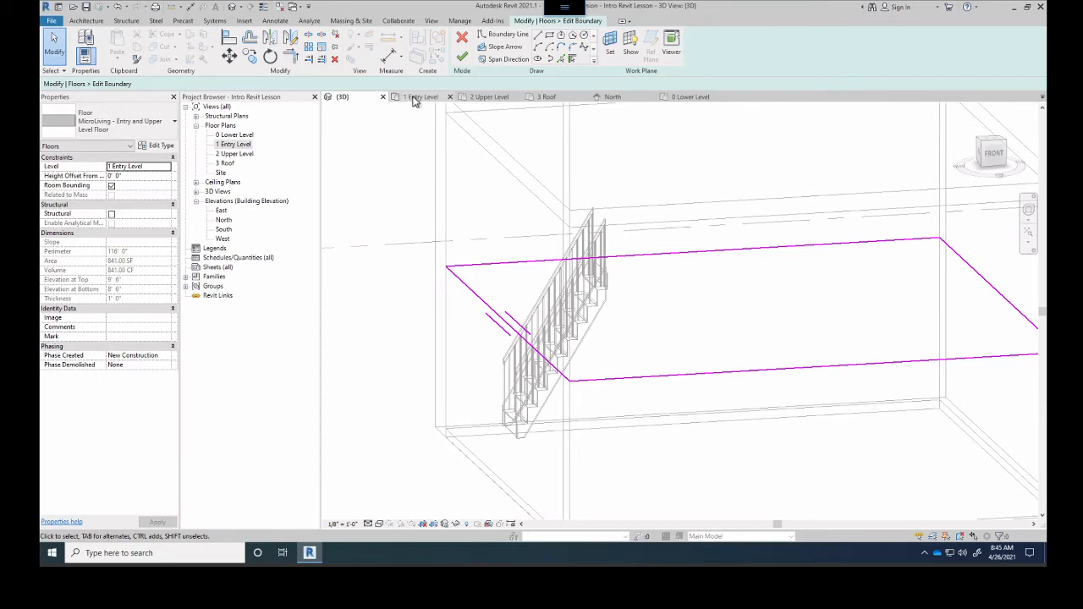
double_click(241, 146)
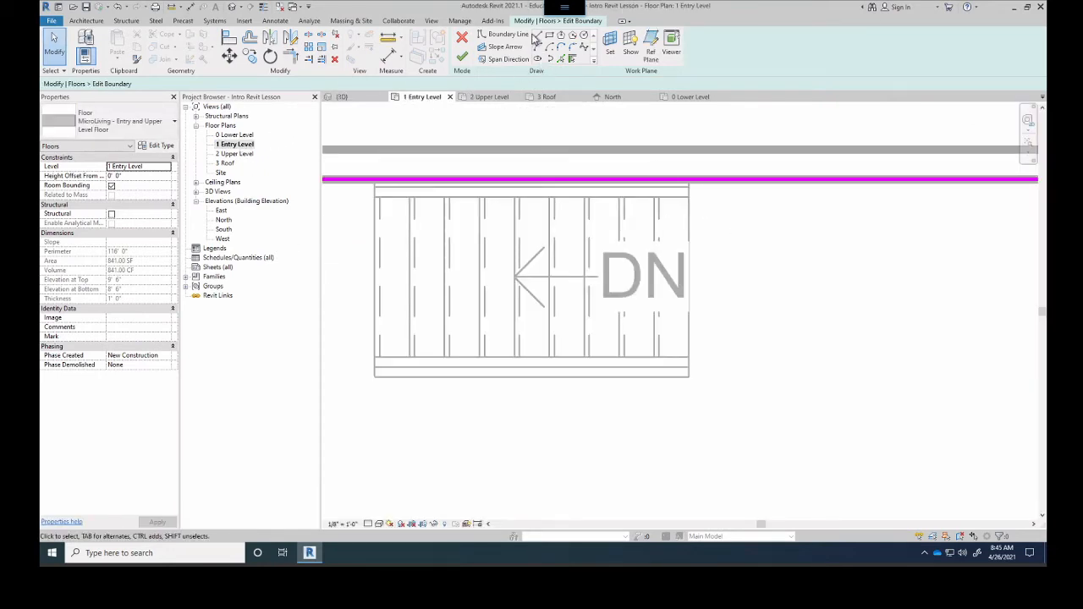
- Sketch a vertical boundary line along the stair's DN end, extending it past the stair's lower edge in plan
click(539, 36)
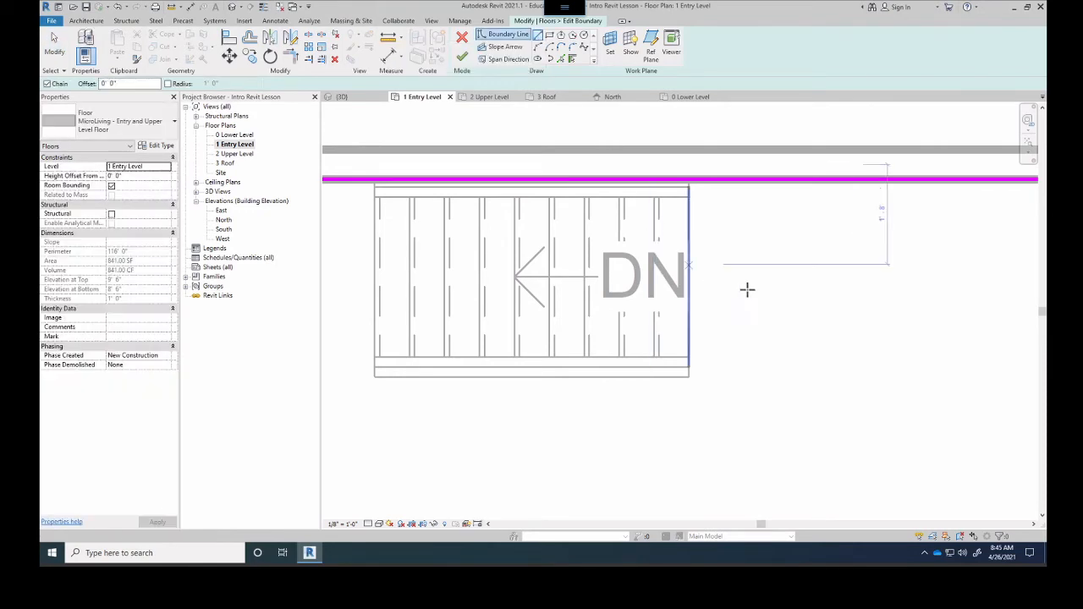
click(690, 224)
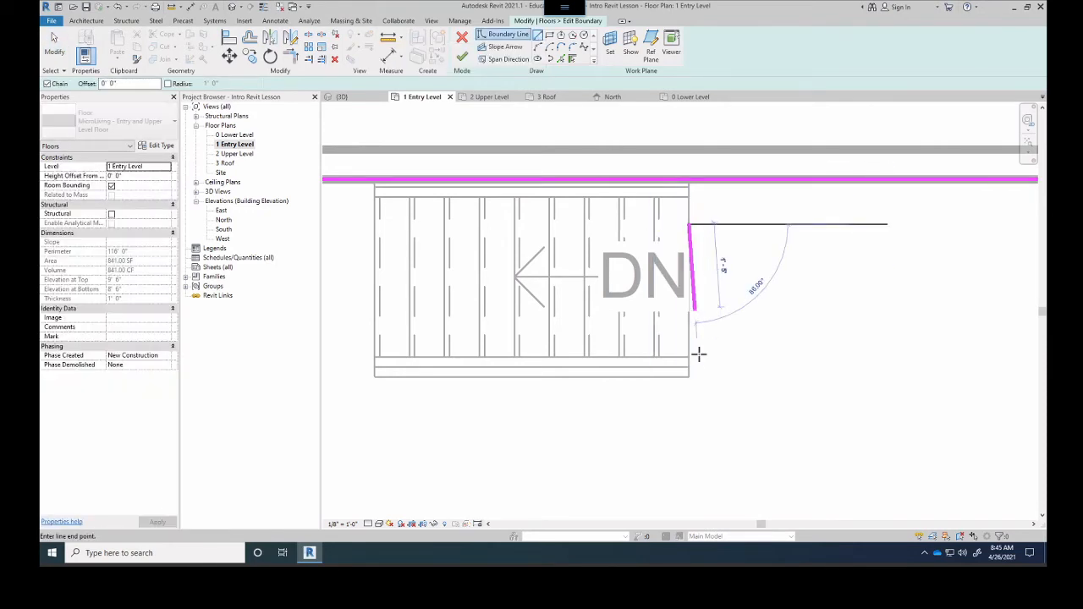
click(689, 468)
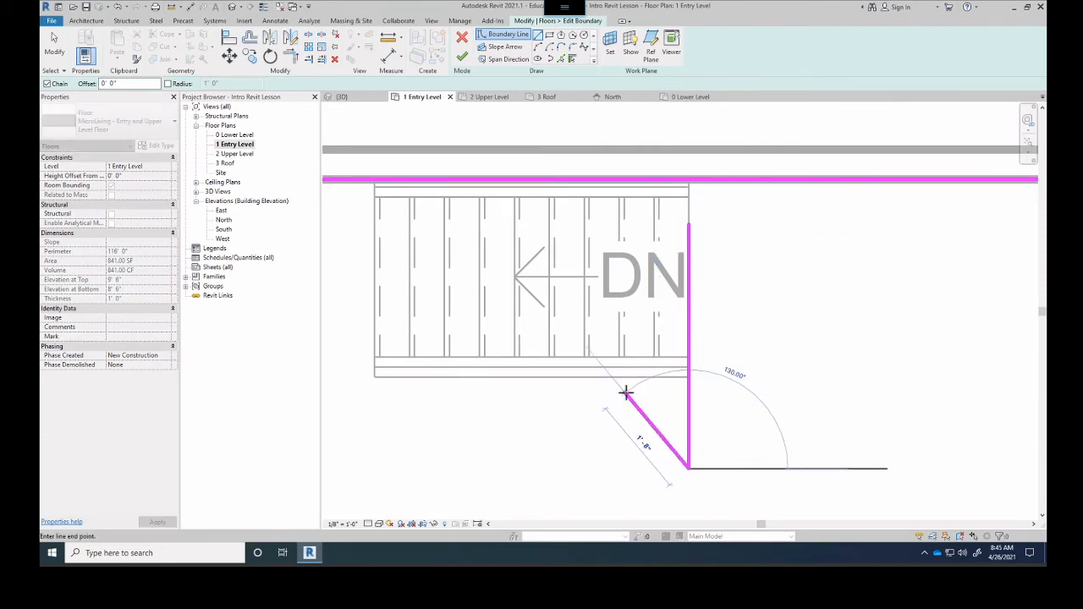
key(Escape)
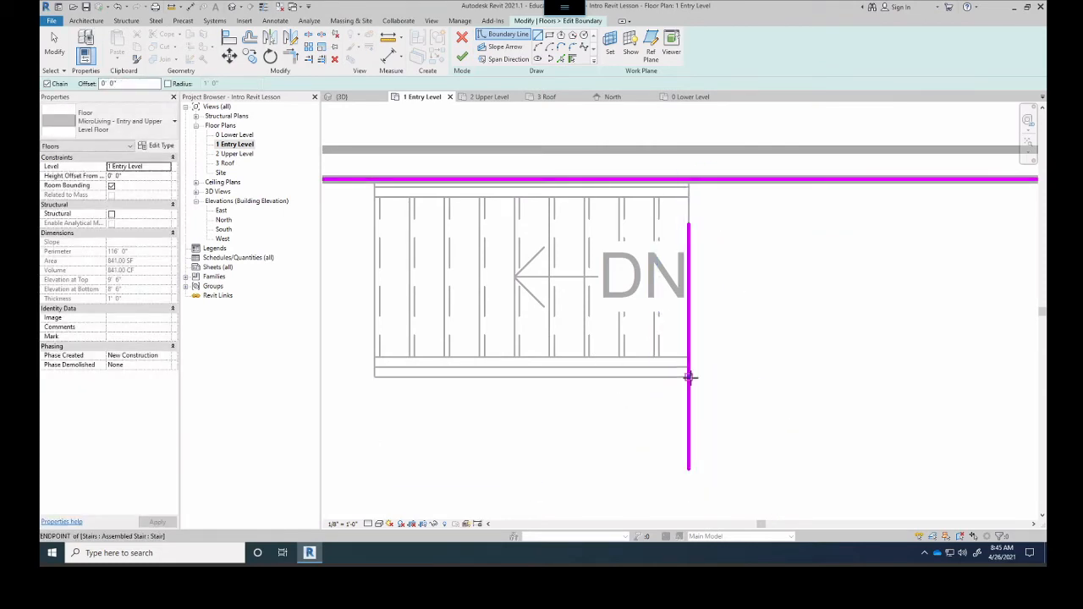
- Sketch a horizontal boundary line from the stair's lower corner at the DN end to the floor's existing left boundary
click(689, 378)
scroll(365, 363, down, 4)
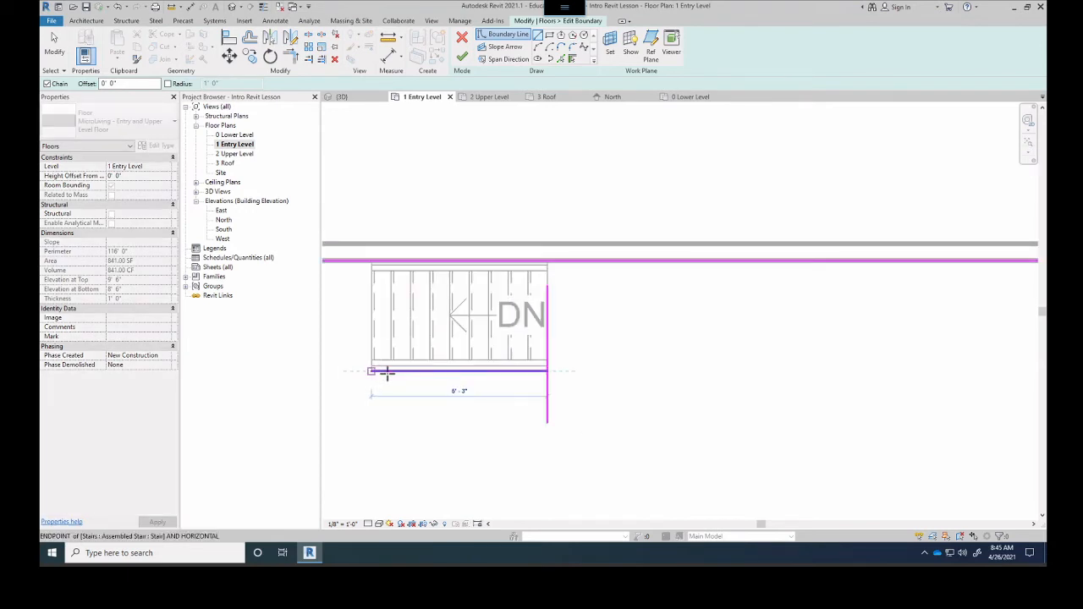
scroll(388, 372, up, 1)
middle_drag(393, 373, 554, 370)
scroll(557, 371, up, 2)
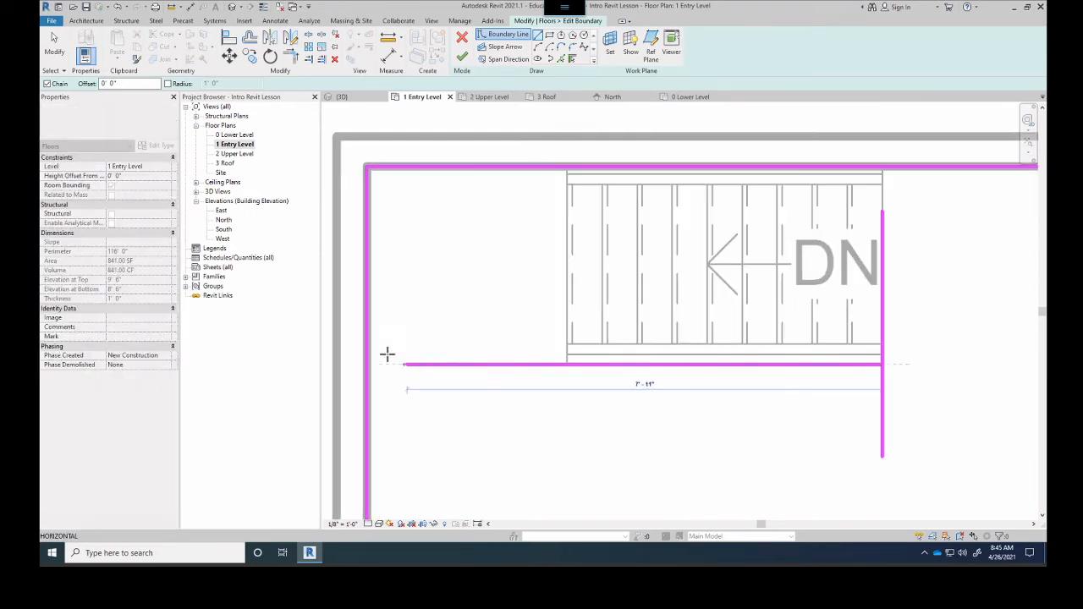
click(366, 363)
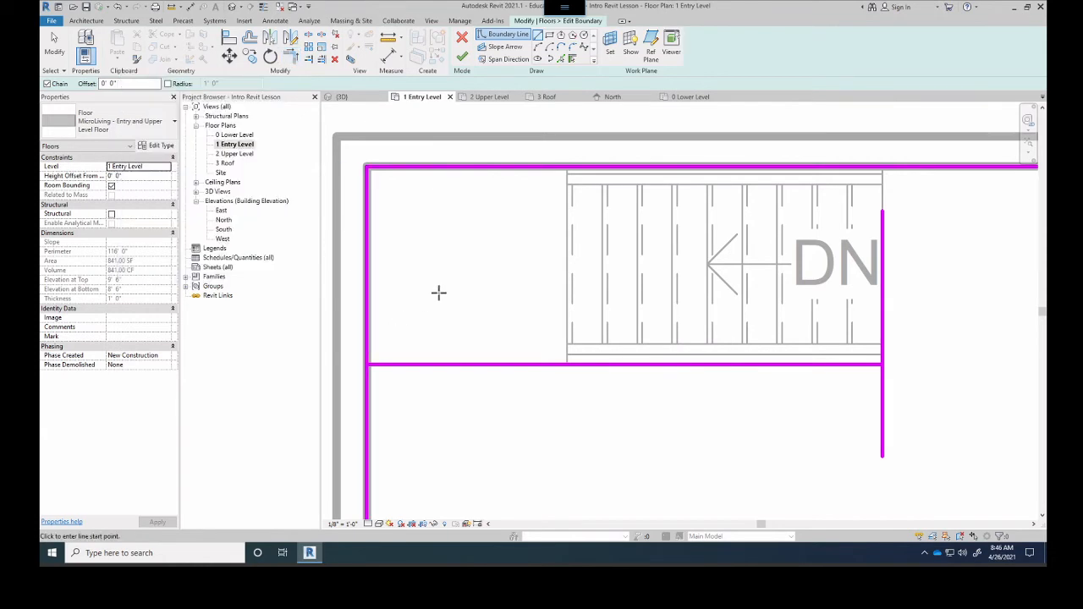
- Trim the floor's left boundary and the new horizontal line to a corner, keeping the left boundary below the stair
key(t)
key(r)
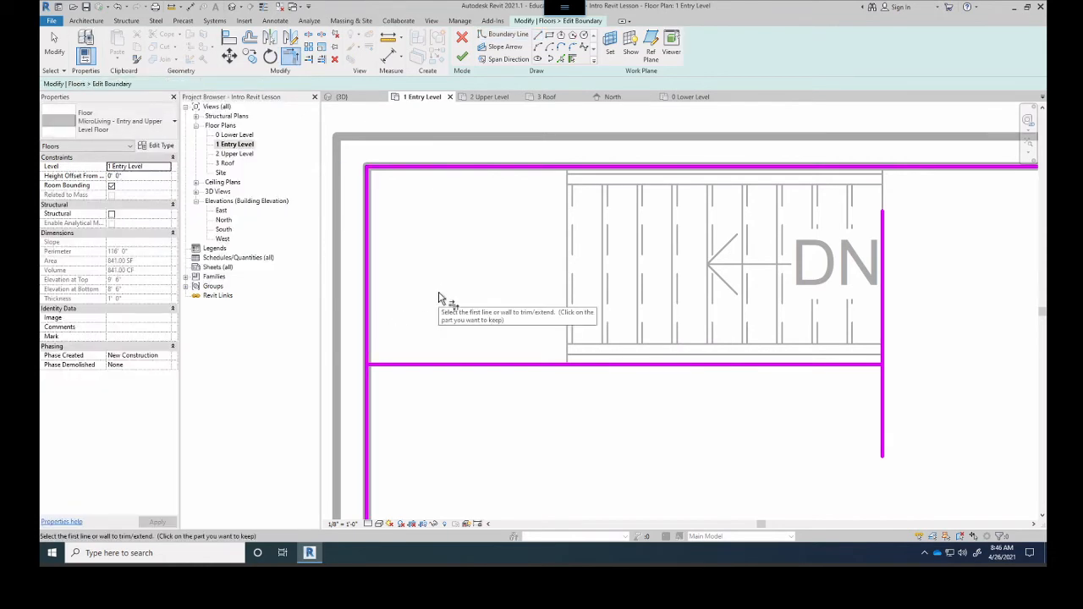
scroll(504, 280, up, 4)
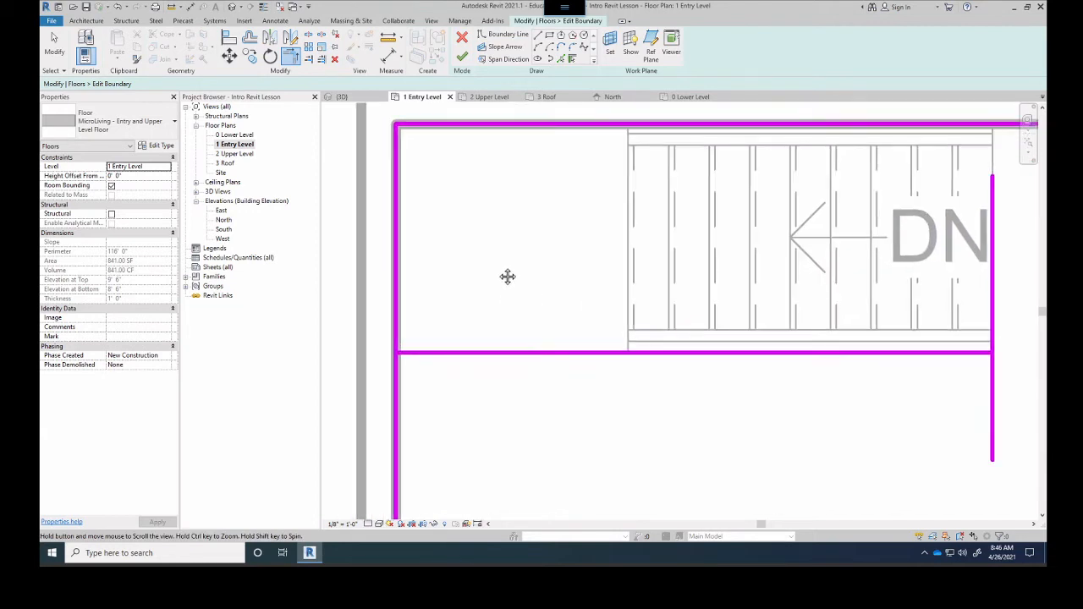
scroll(499, 279, down, 3)
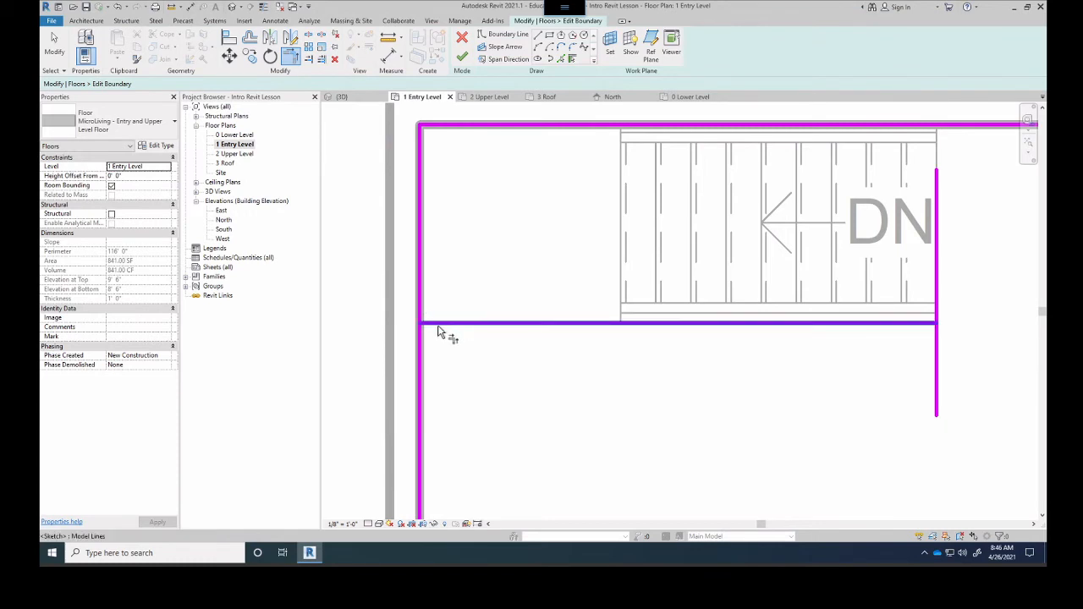
click(421, 399)
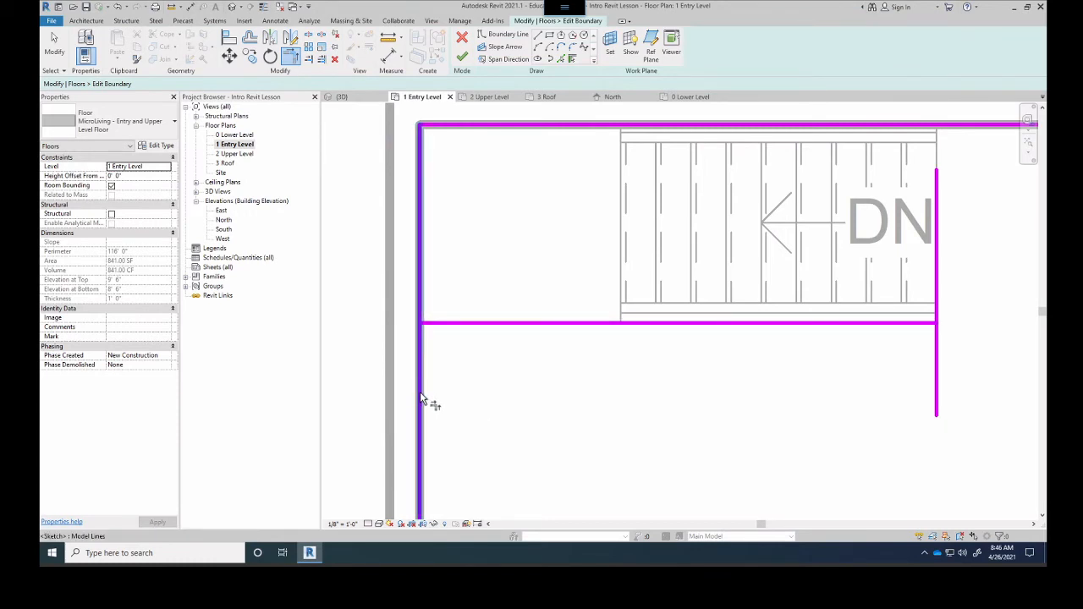
click(503, 326)
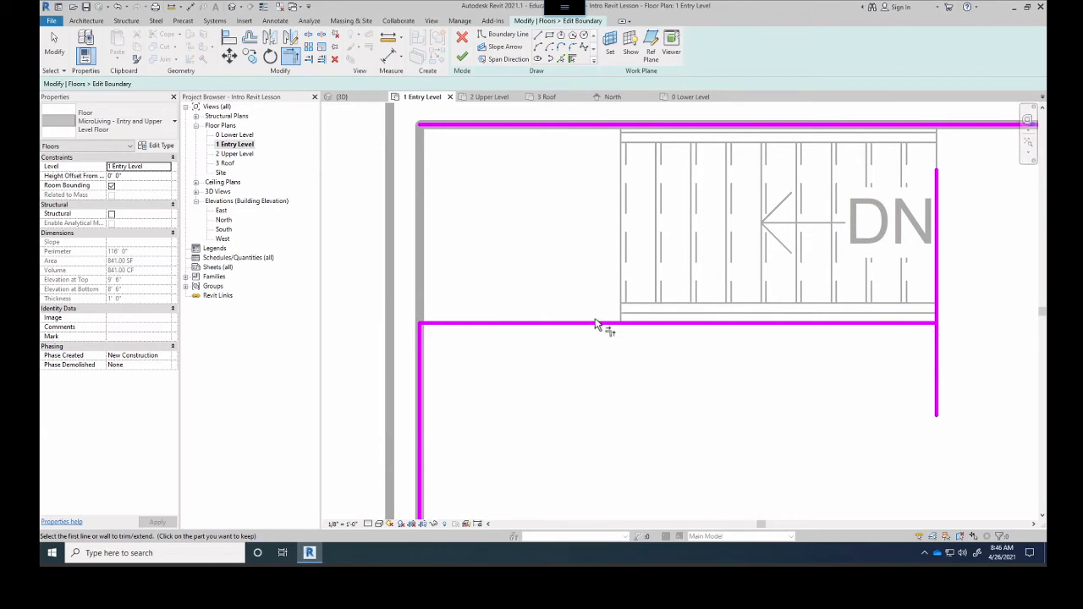
- Trim the horizontal line and the vertical line at the stair's DN end to a corner, keeping the part beside the stair
click(745, 328)
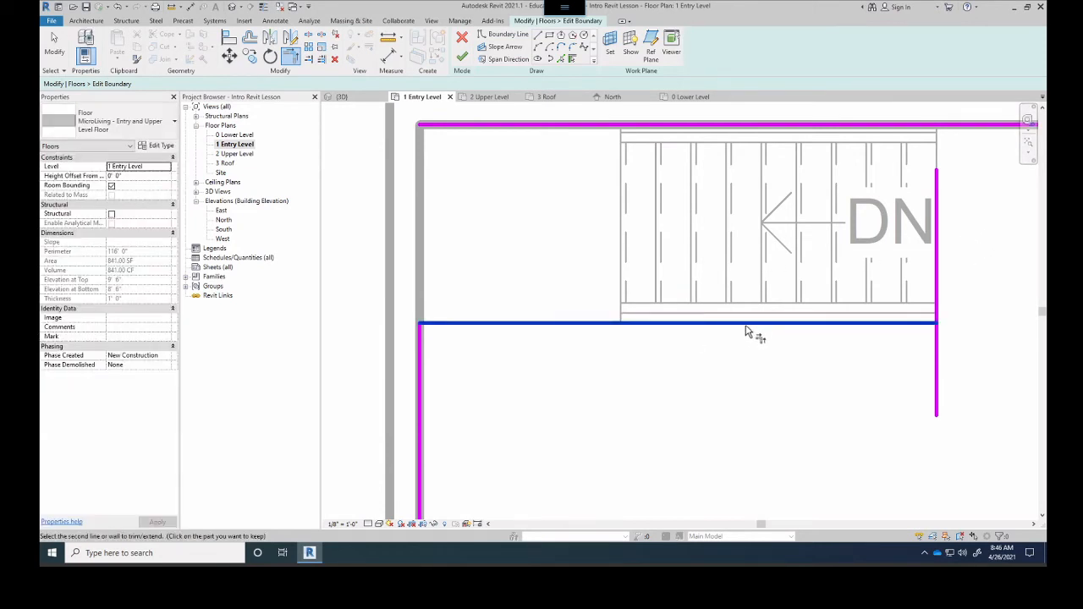
click(938, 278)
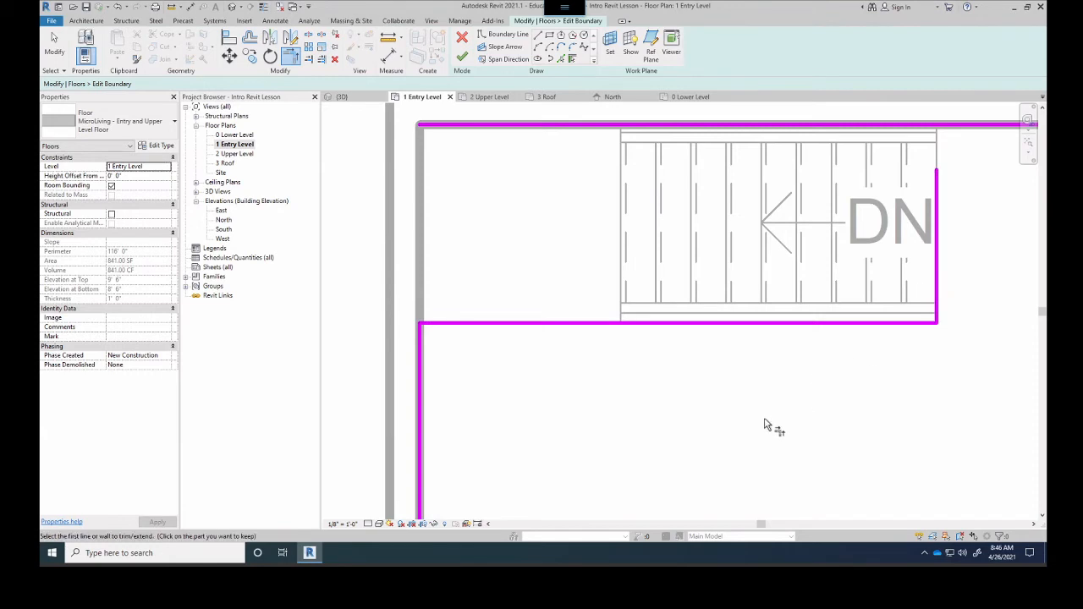
scroll(765, 419, down, 1)
scroll(693, 426, up, 1)
middle_drag(694, 427, 537, 452)
scroll(700, 442, up, 2)
scroll(727, 347, up, 2)
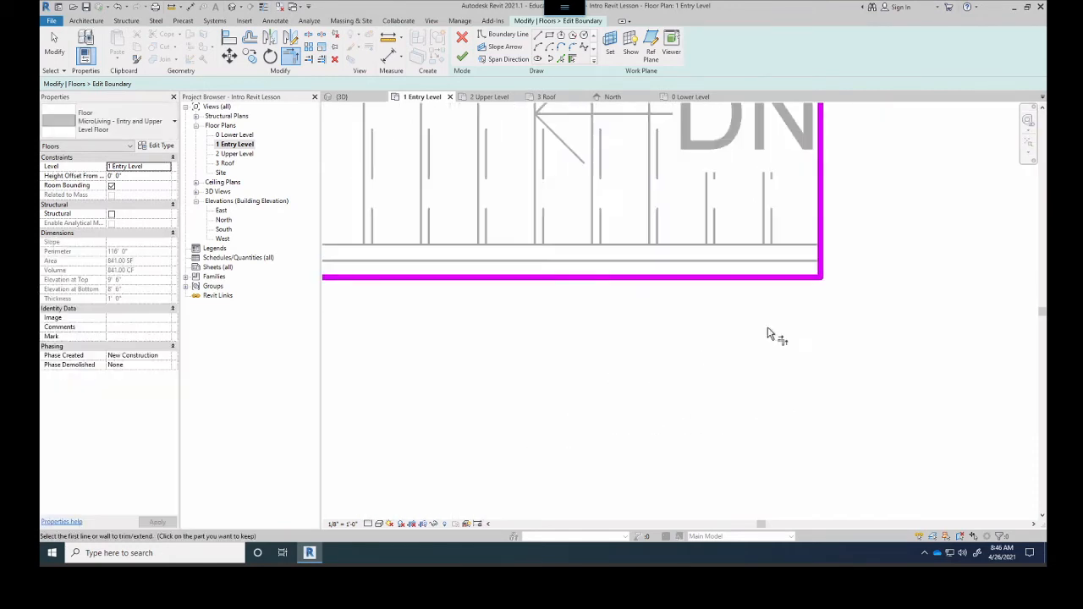
scroll(768, 335, down, 2)
scroll(841, 203, down, 1)
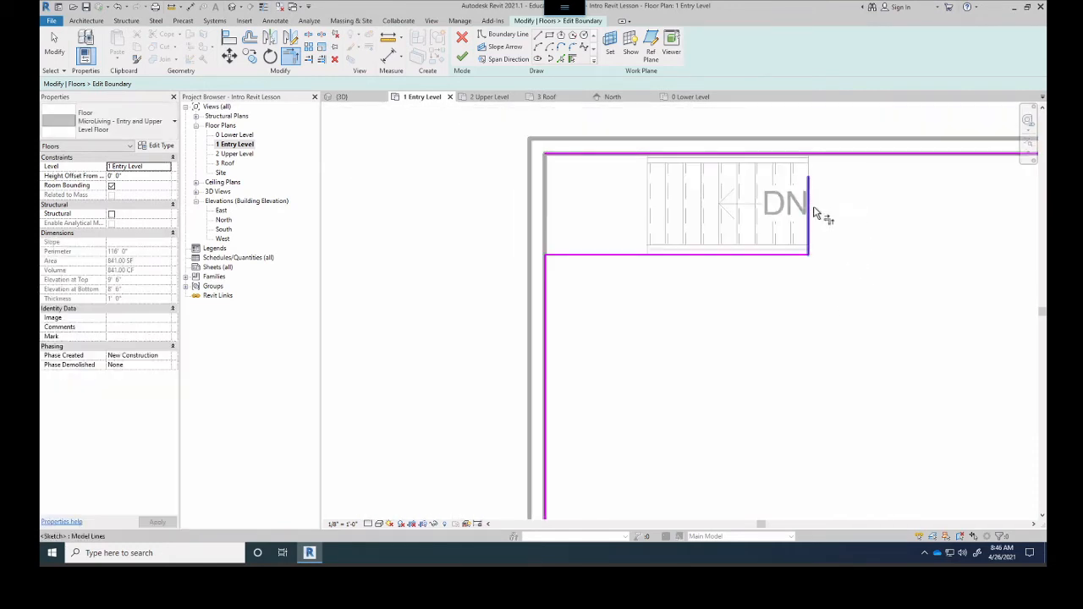
- Trim the floor's upper boundary and the vertical line at the stair's DN end to a corner, and finish the boundary edit
click(937, 157)
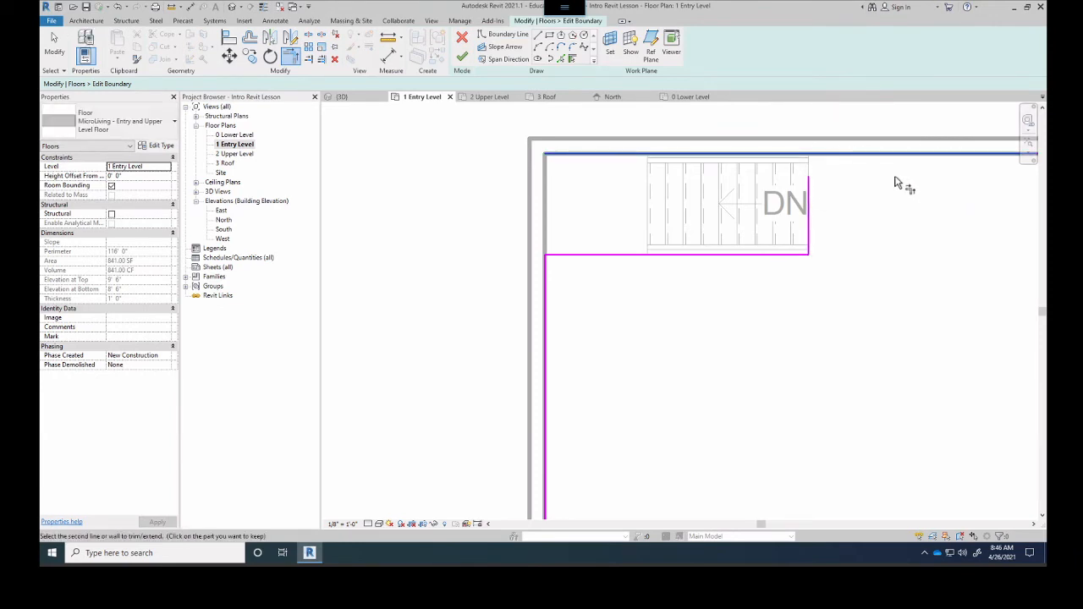
click(809, 211)
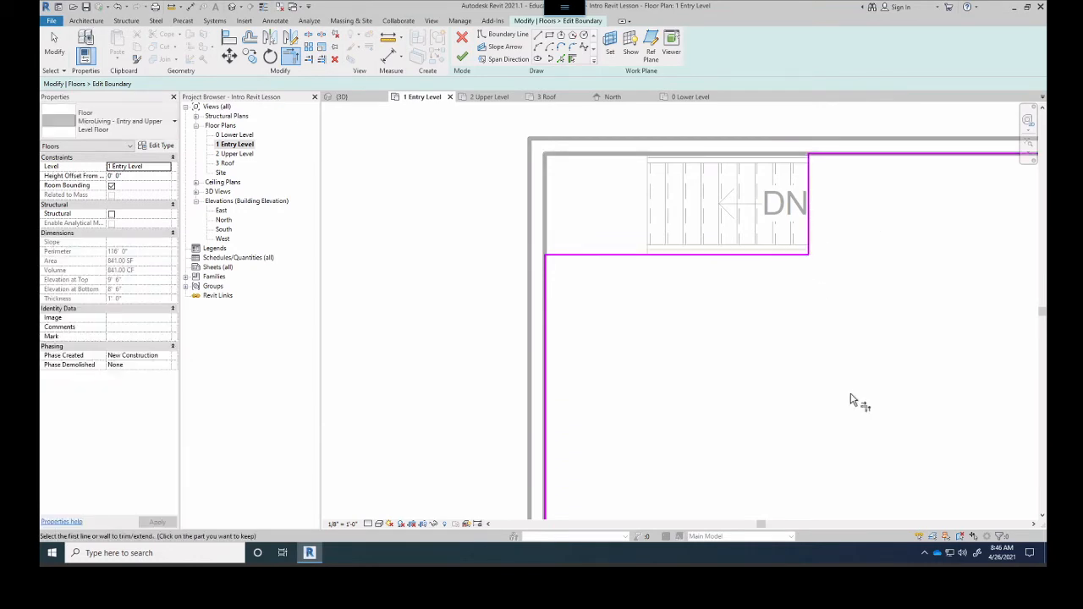
scroll(822, 363, down, 3)
scroll(825, 357, up, 1)
middle_drag(766, 343, 528, 280)
scroll(629, 301, up, 1)
scroll(632, 300, down, 4)
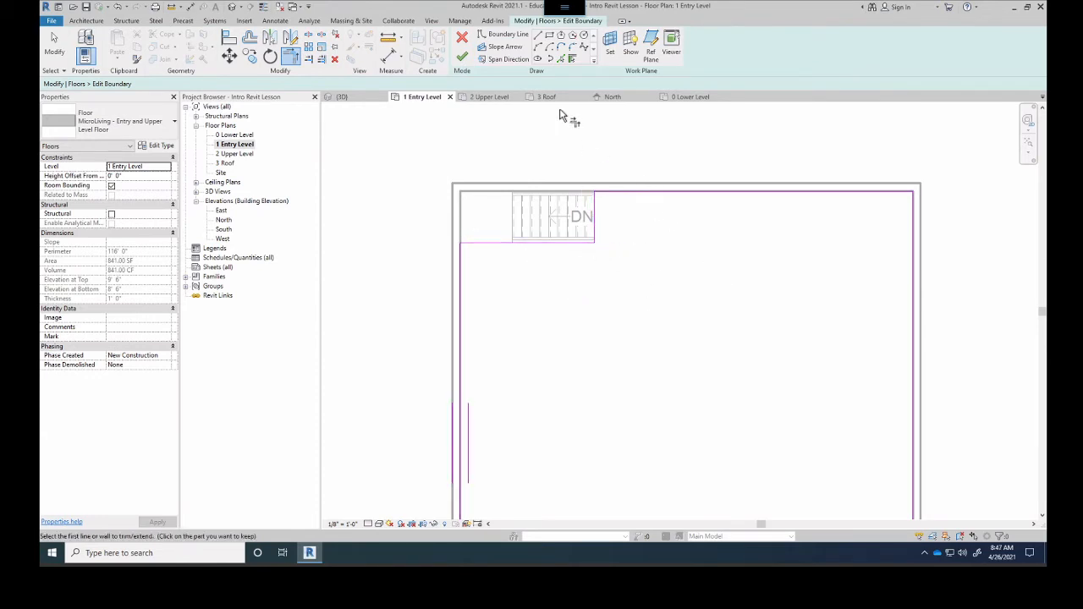
scroll(516, 189, up, 2)
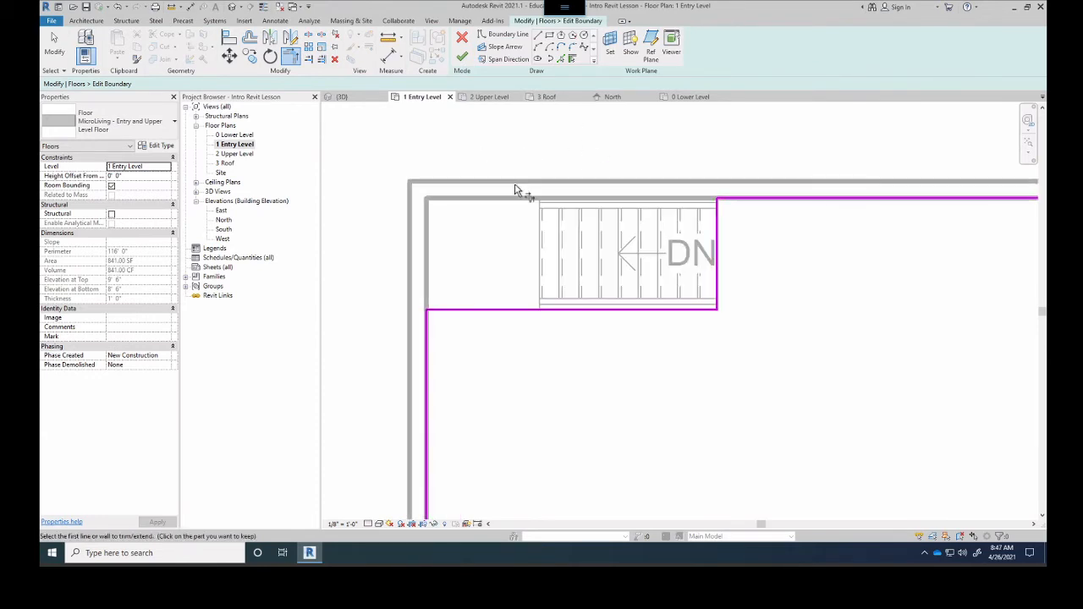
click(463, 58)
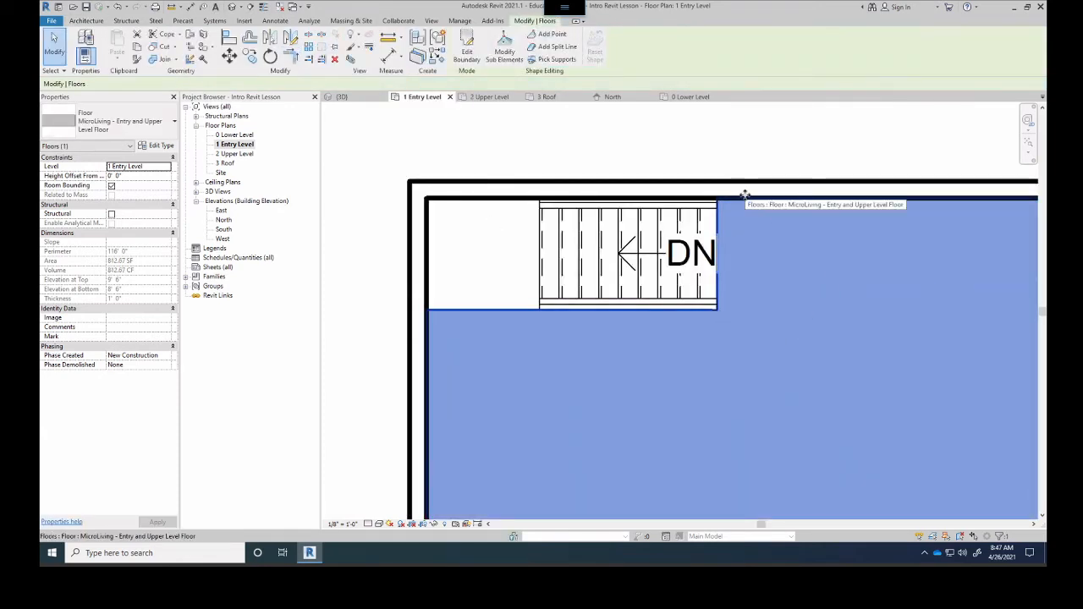
scroll(745, 194, down, 2)
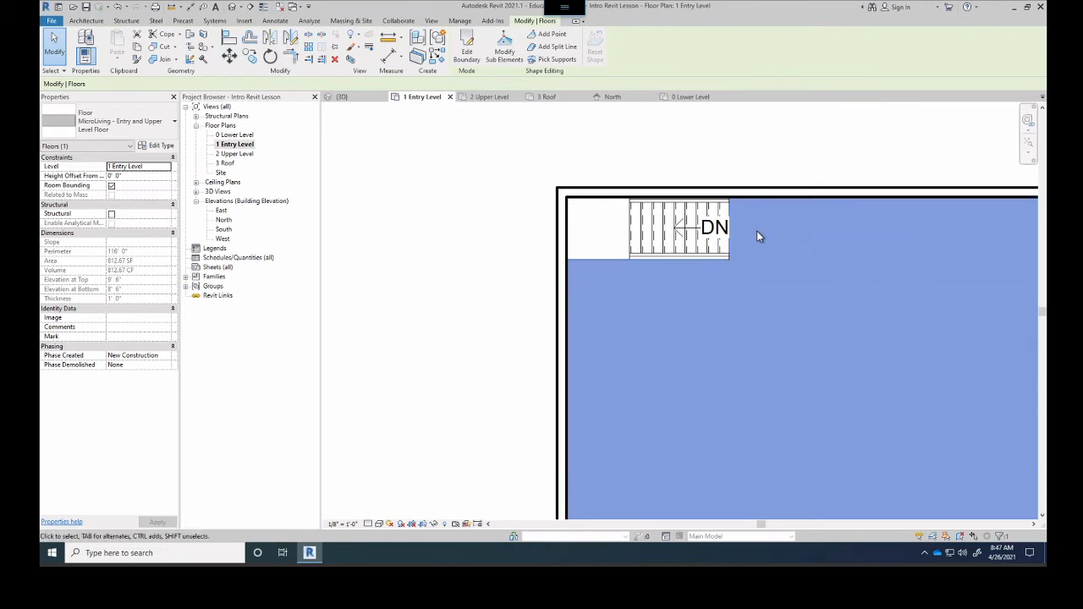
click(466, 244)
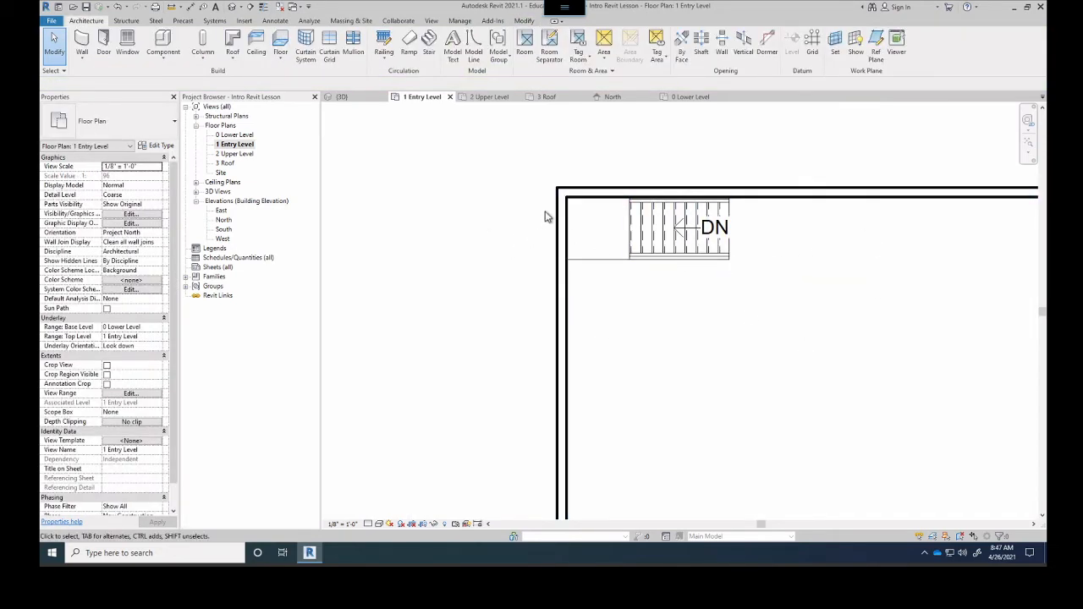
- Open the 3D view and examine the stair and the entry-level floor's cut corner from several angles
click(379, 524)
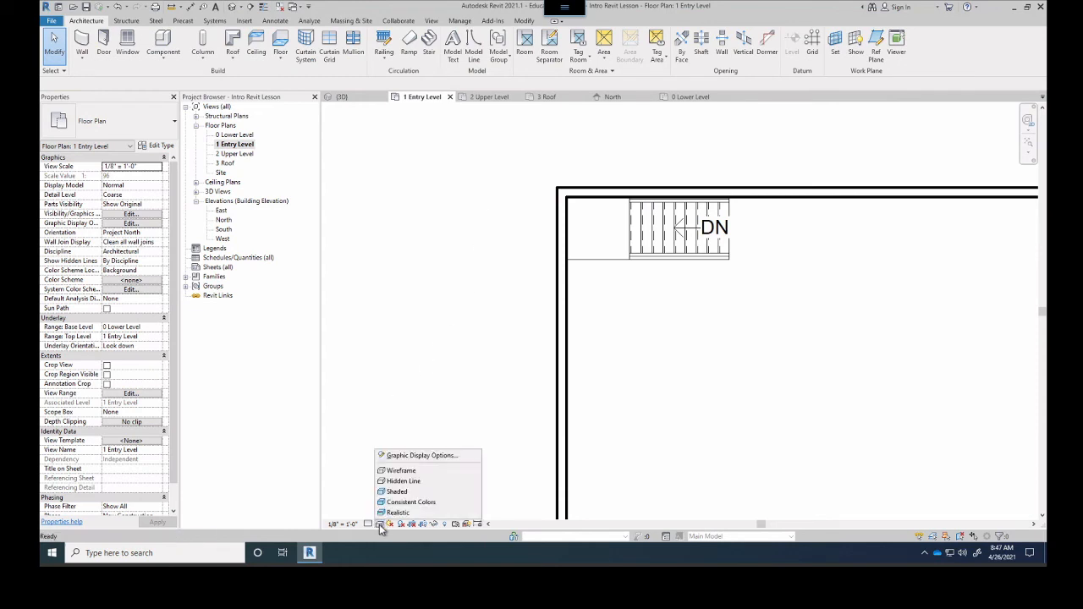
click(342, 96)
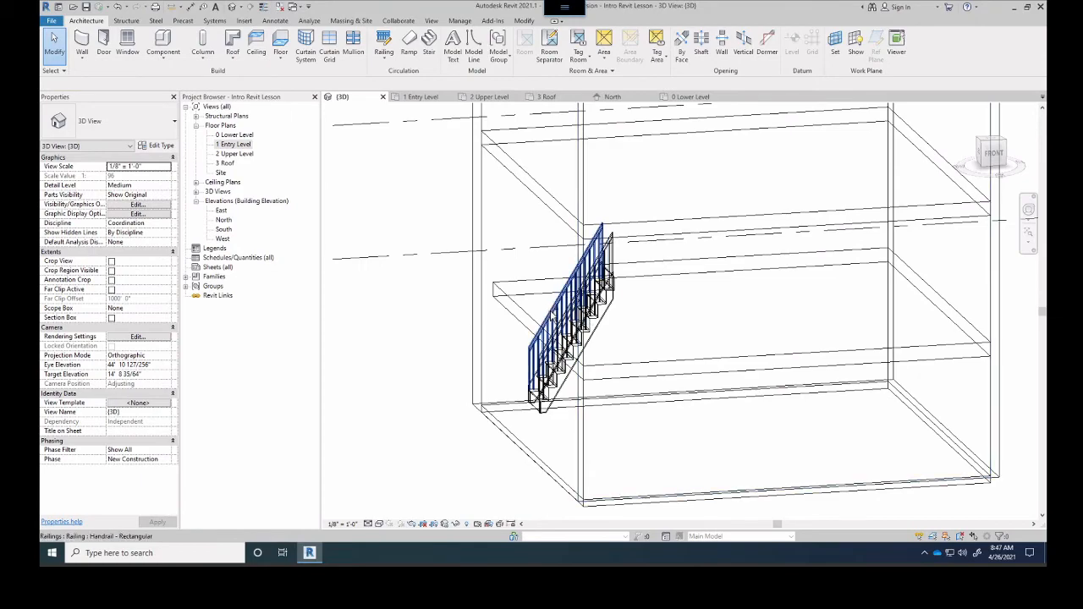
shift+middle_drag(604, 283, 753, 326)
scroll(605, 369, up, 2)
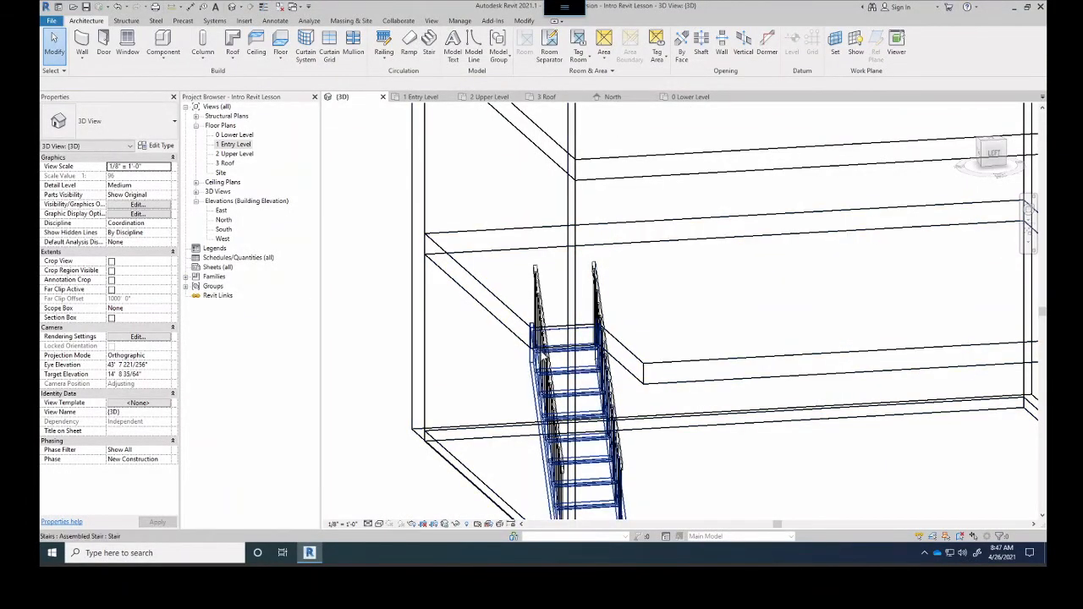
scroll(569, 332, down, 1)
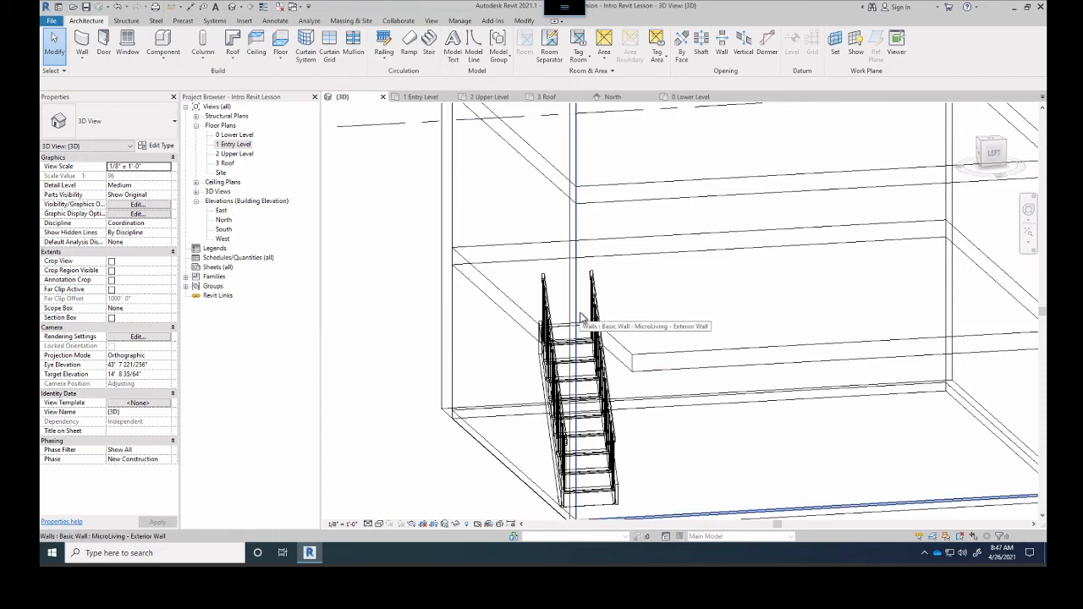
scroll(826, 375, down, 3)
shift+middle_drag(793, 346, 783, 315)
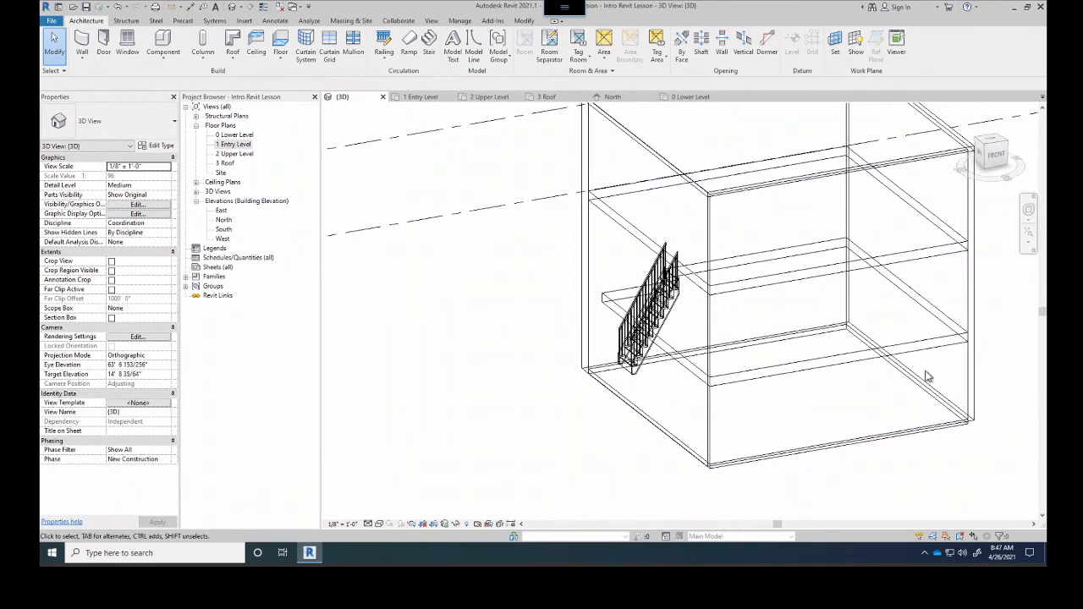
shift+middle_drag(781, 297, 573, 313)
scroll(573, 314, down, 2)
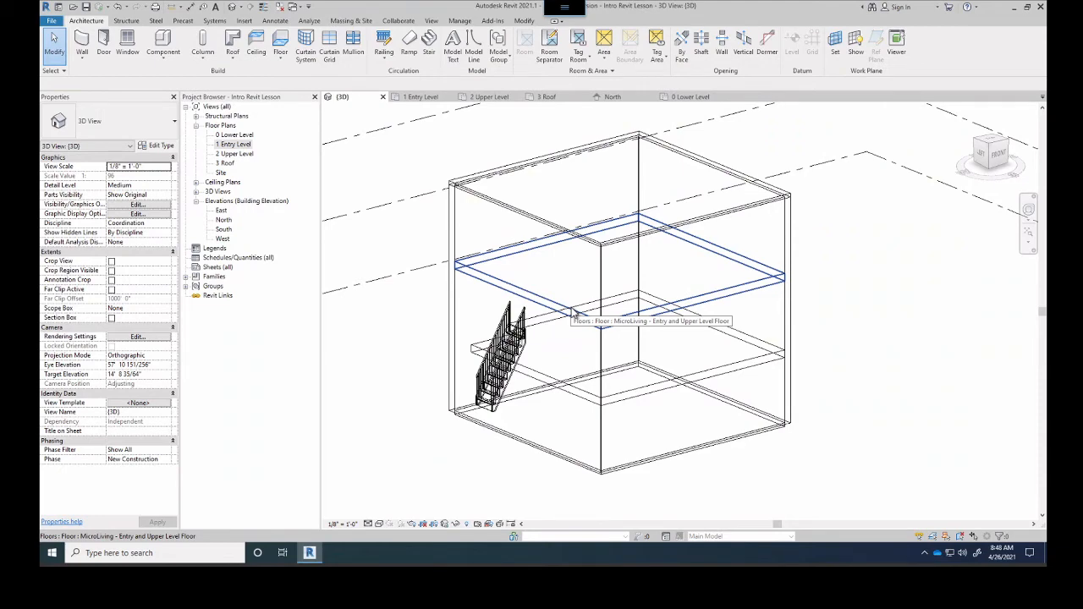
middle_drag(592, 380, 654, 343)
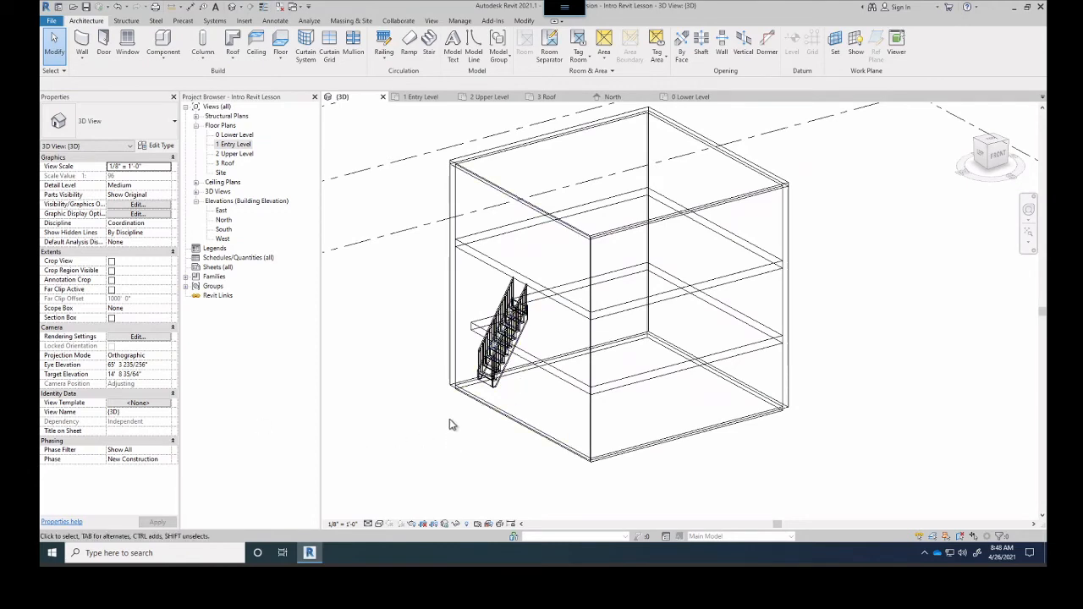
- Set the 3D view's visual style to Wireframe
click(379, 525)
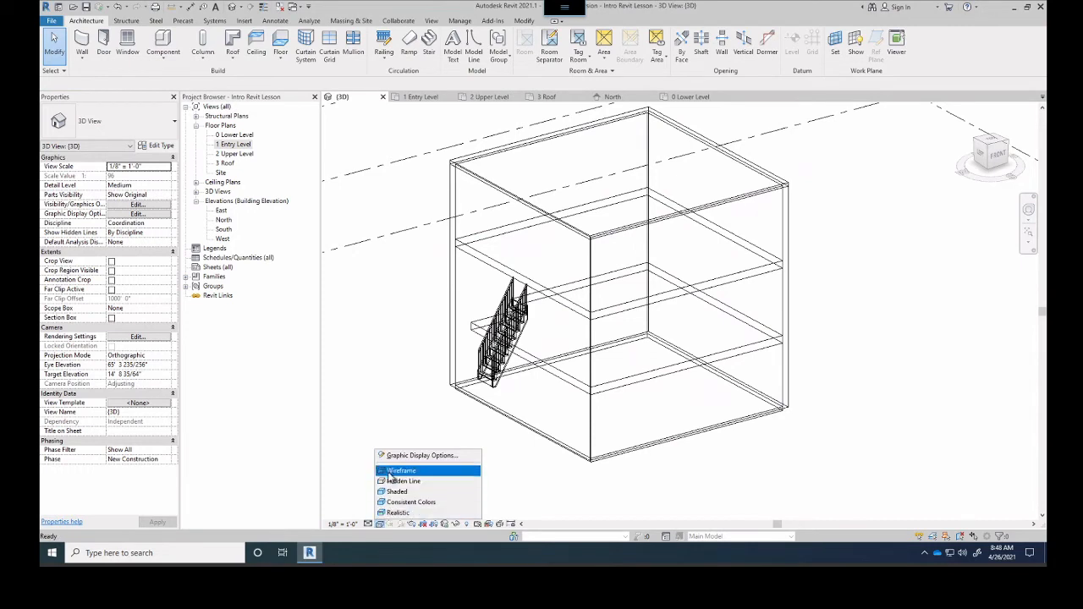
click(379, 527)
click(379, 526)
click(335, 525)
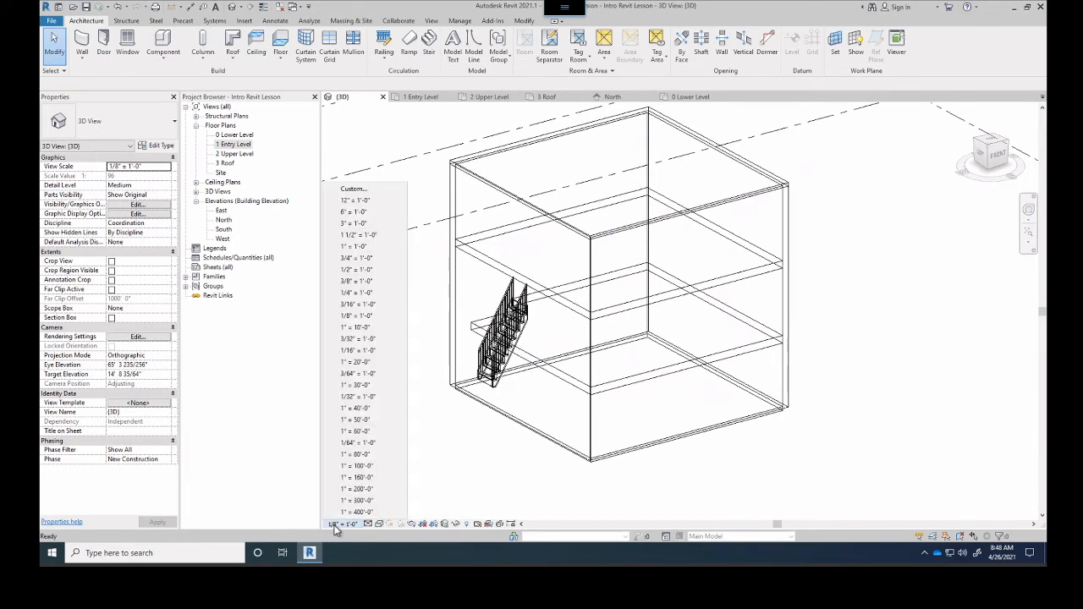
click(368, 525)
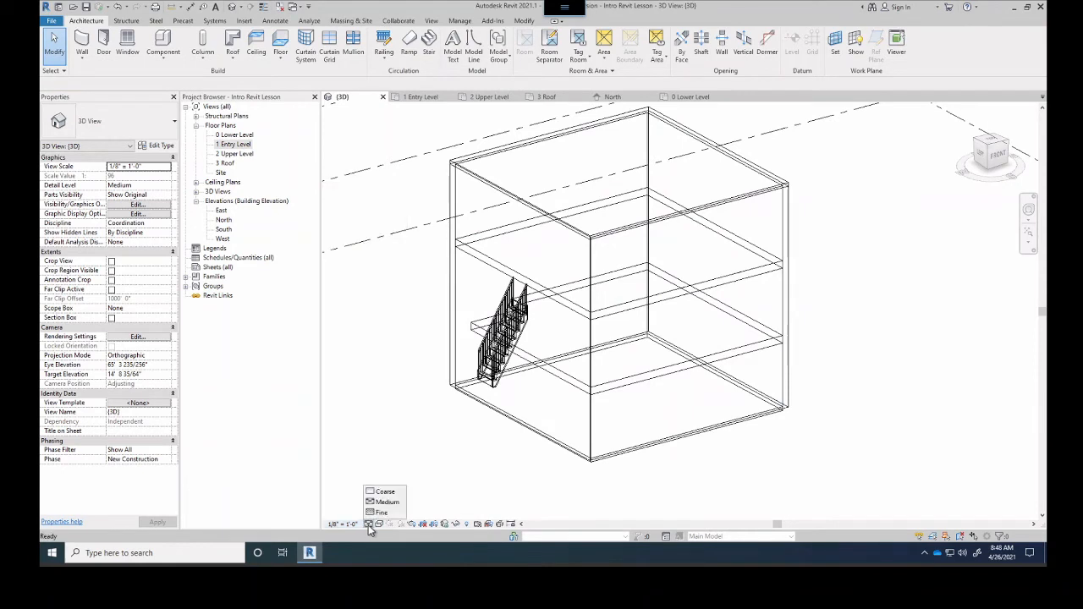
click(379, 525)
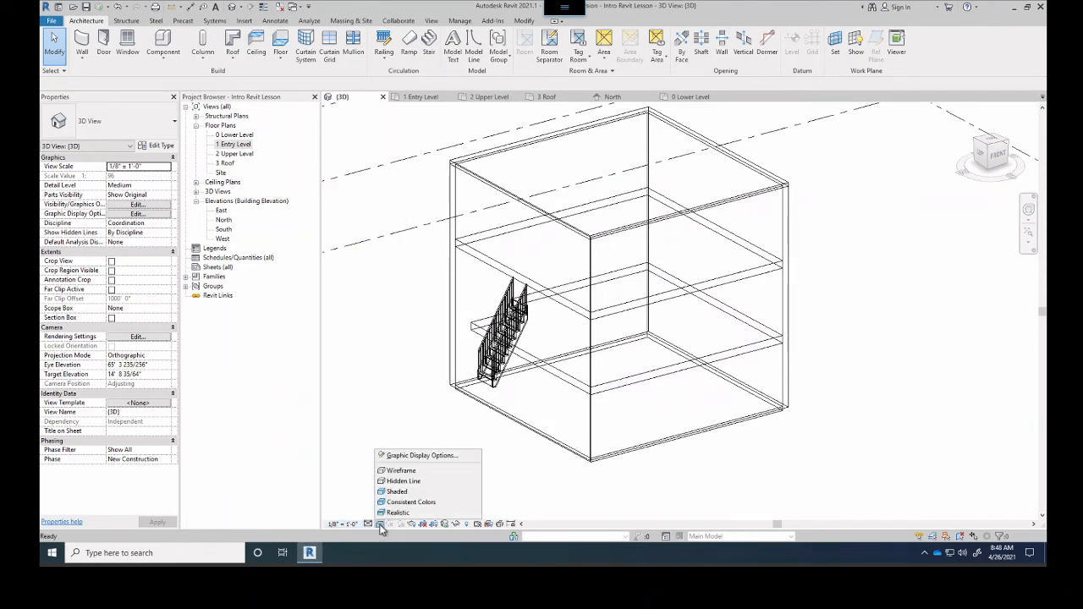
click(405, 471)
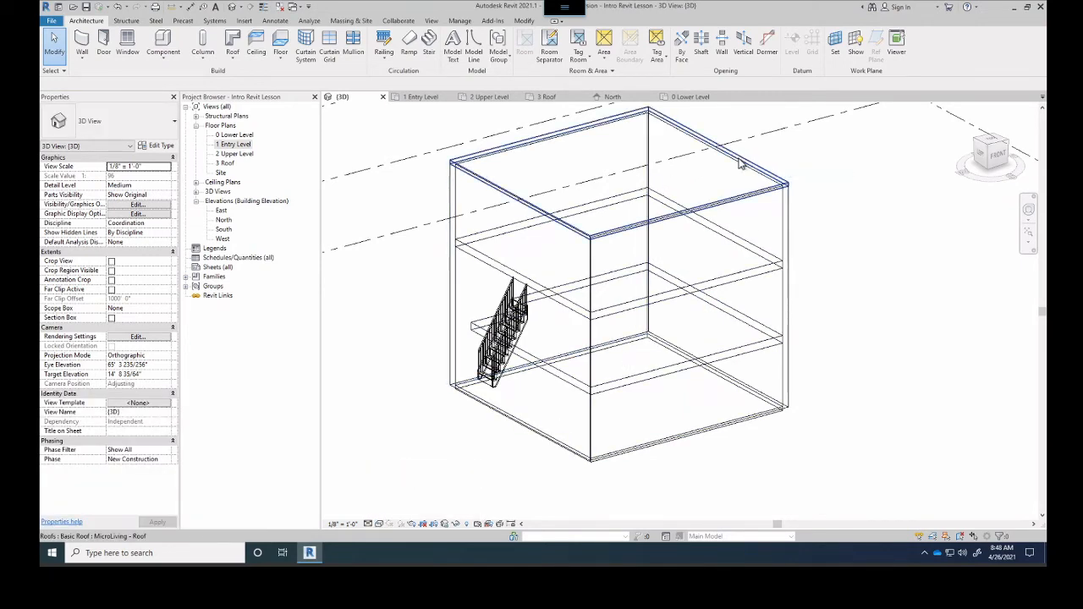
- Hide the roof element in the 3D view
click(739, 164)
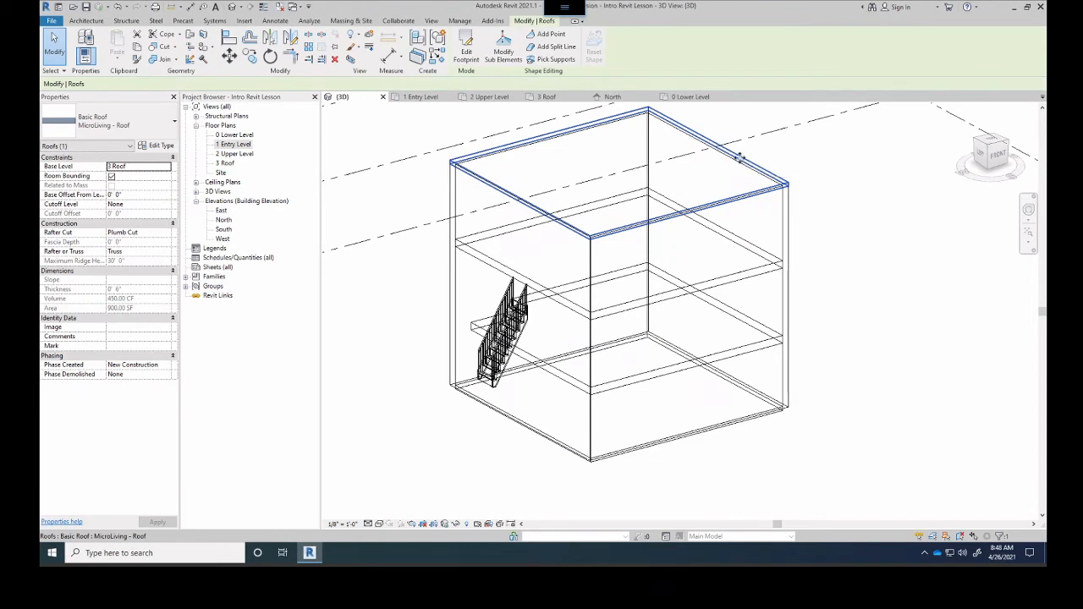
right_click(742, 162)
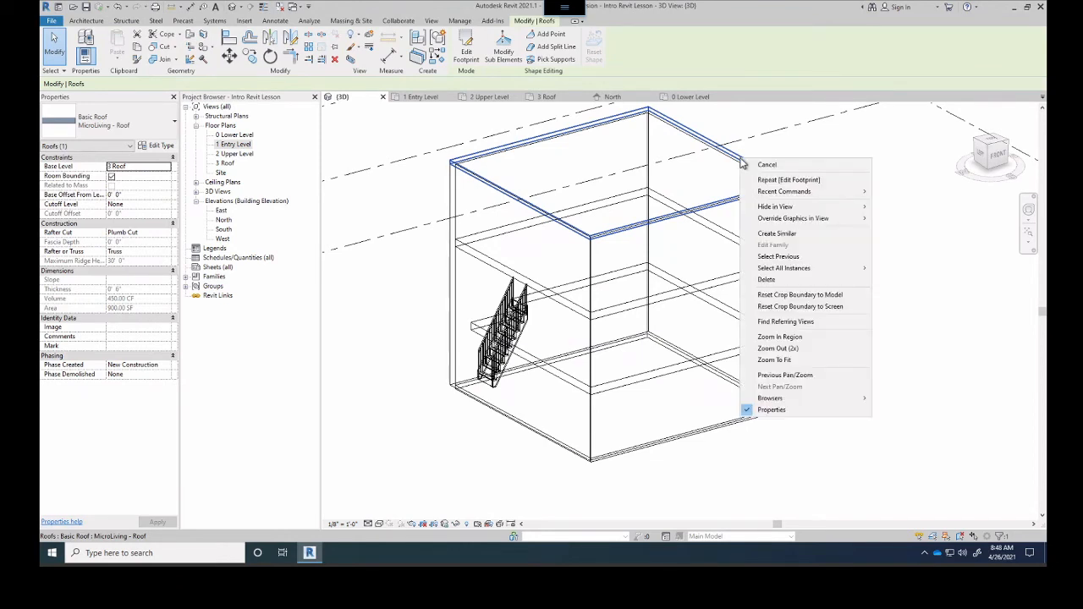
mouse_move(777, 210)
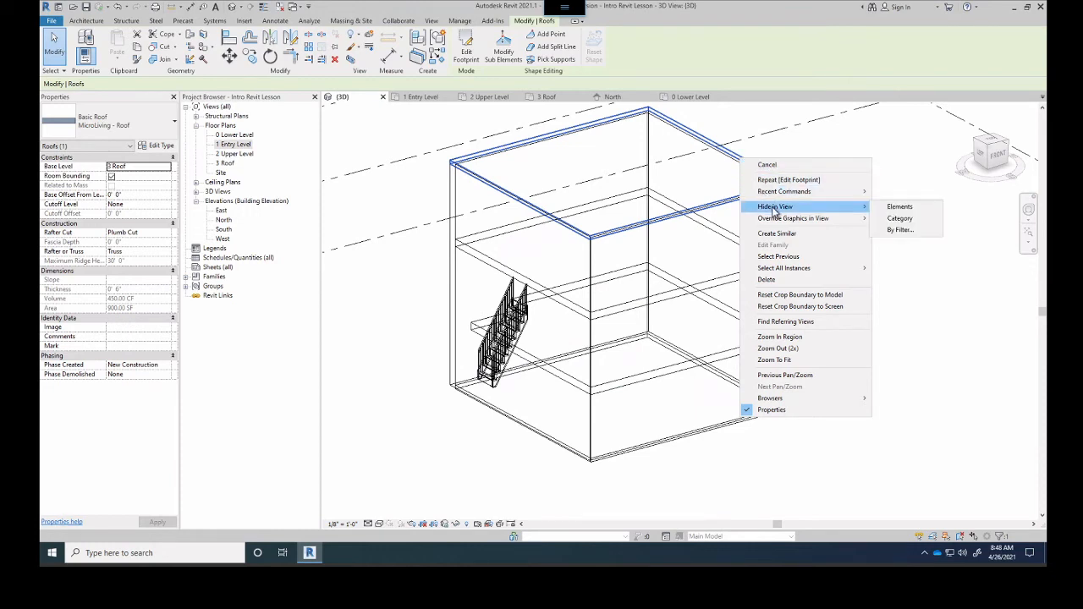
click(920, 212)
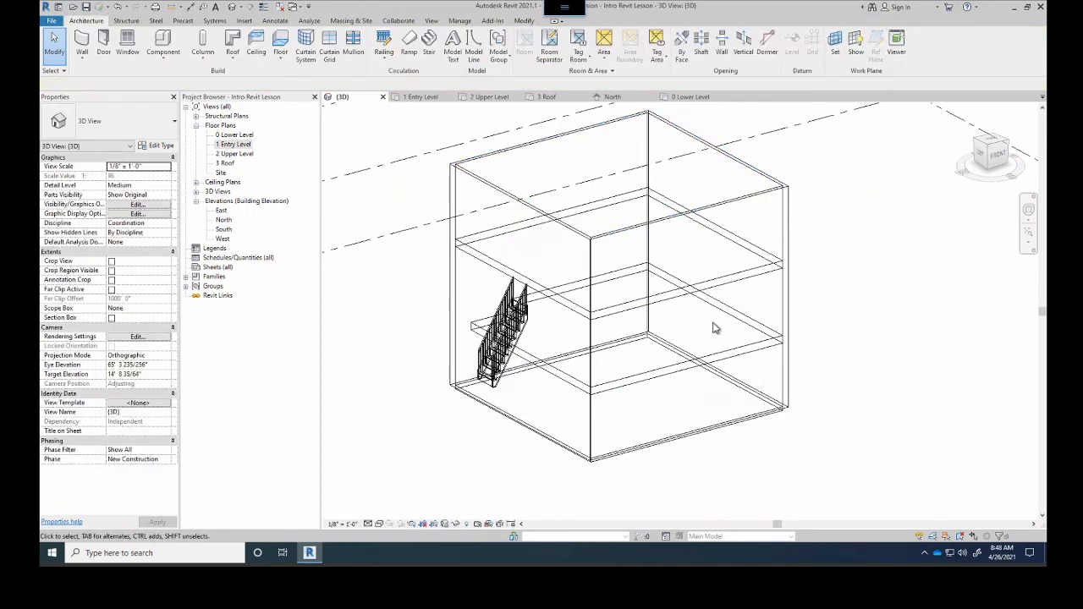
- Hide the upper-level floor element in the 3D view
click(605, 202)
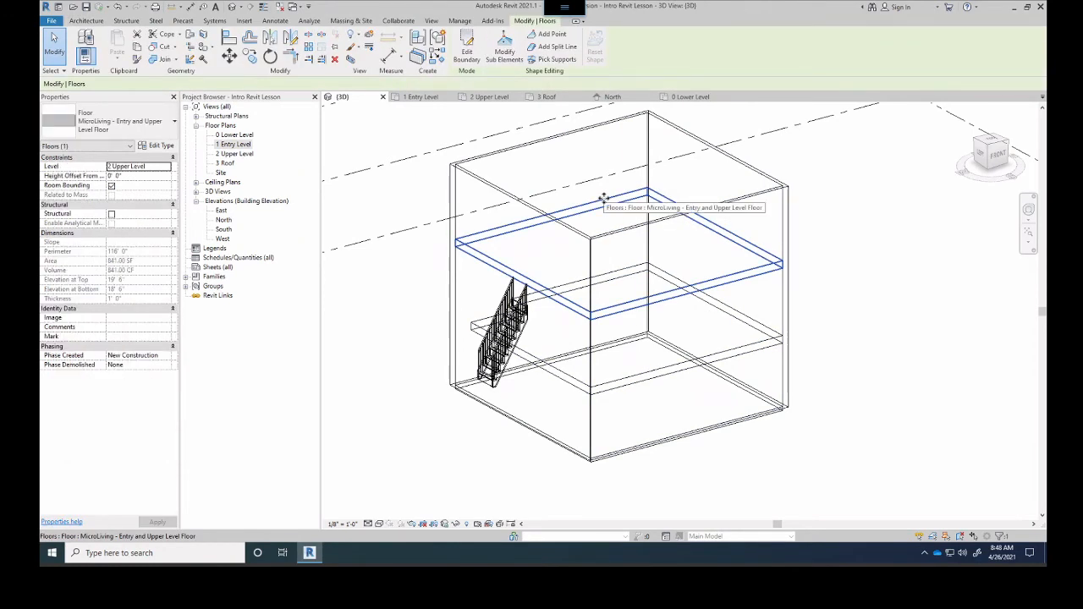
right_click(603, 199)
mouse_move(637, 248)
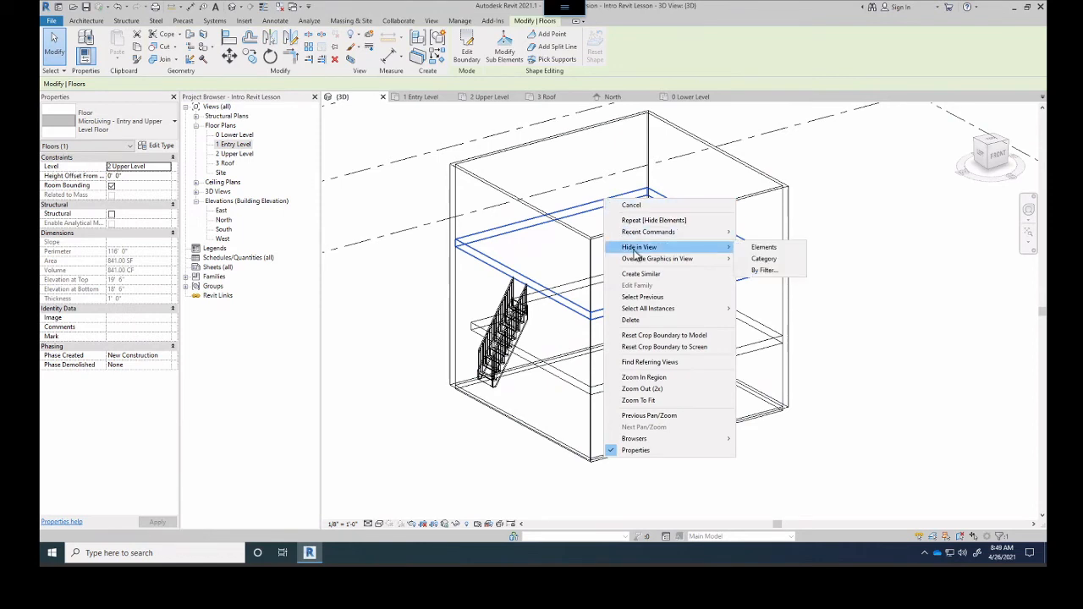
click(764, 248)
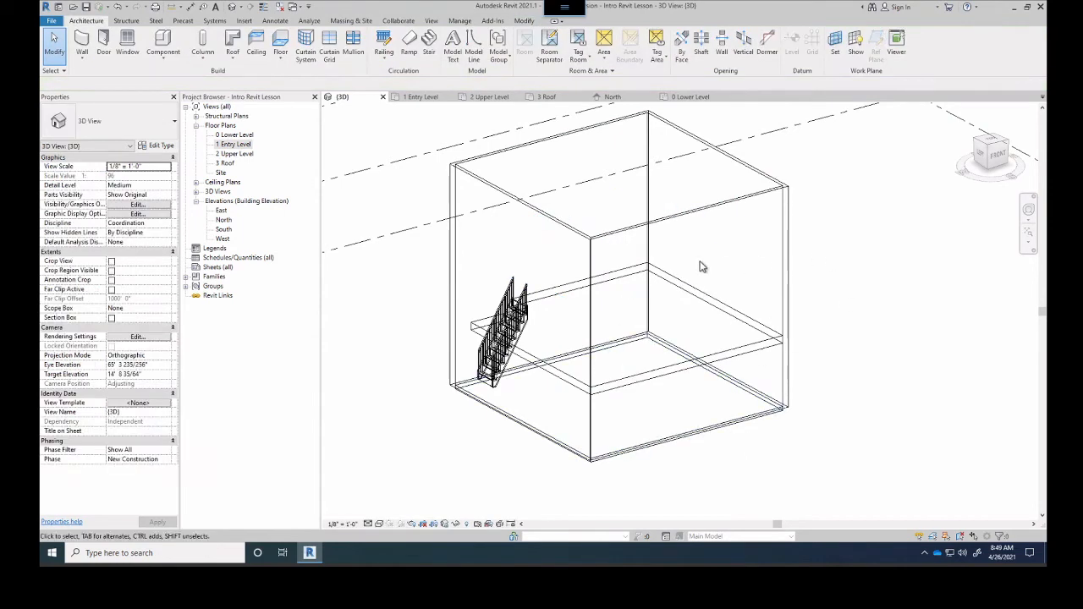
- Set the 3D view's visual style to Shaded, seen from a higher angle
shift+middle_drag(699, 251, 330, 460)
click(379, 524)
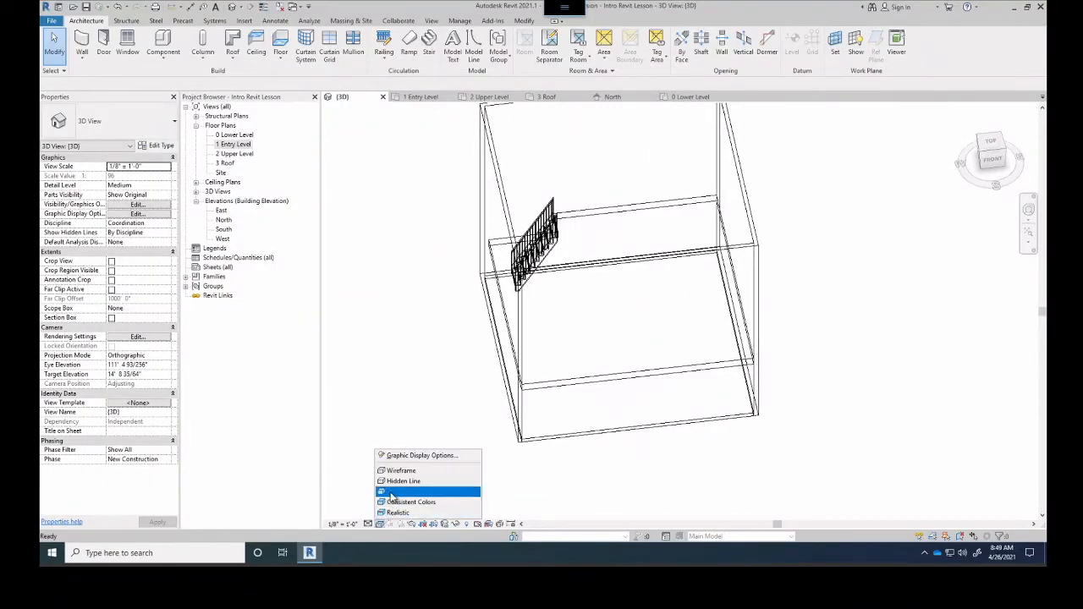
click(394, 493)
- Examine the stair opening in the entry-level floor from above through the open top of the building
shift+middle_drag(693, 306, 640, 358)
scroll(581, 246, up, 5)
scroll(606, 383, down, 5)
scroll(631, 355, up, 3)
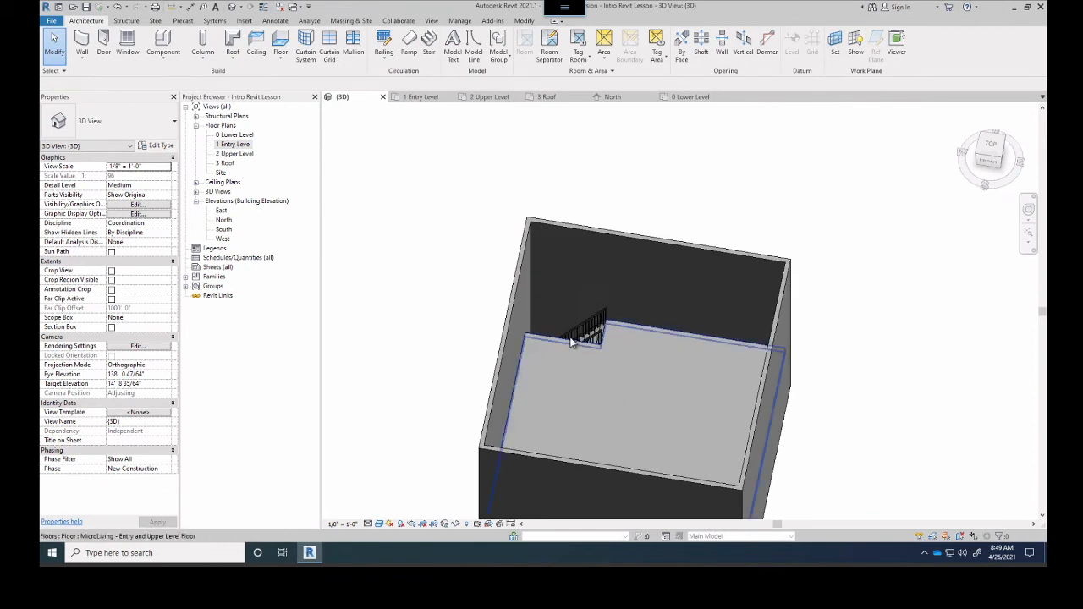
shift+middle_drag(572, 342, 608, 346)
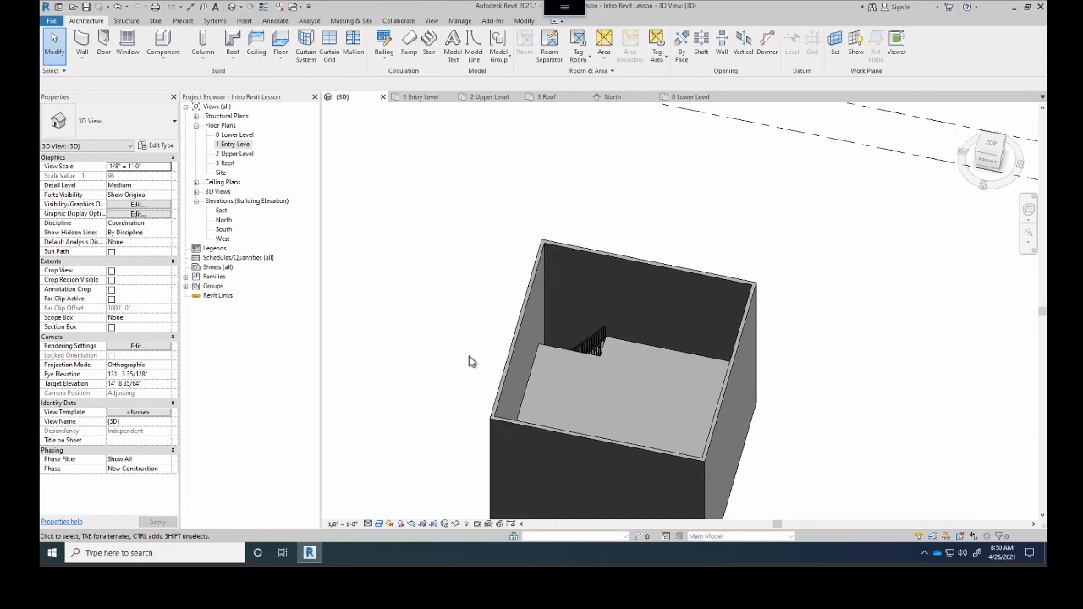
scroll(501, 300, down, 2)
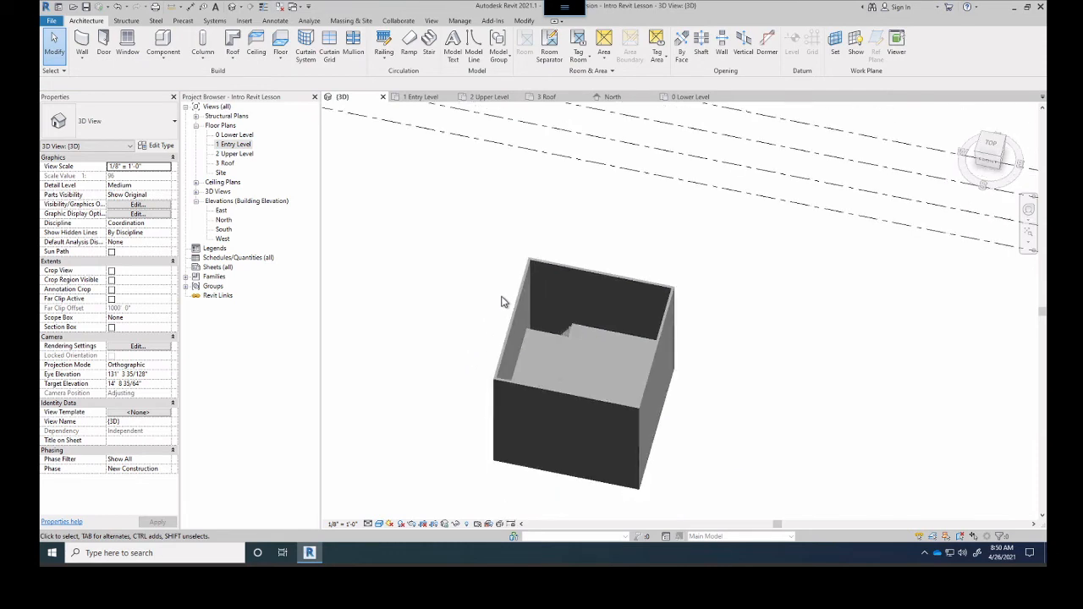
shift+middle_drag(550, 393, 594, 383)
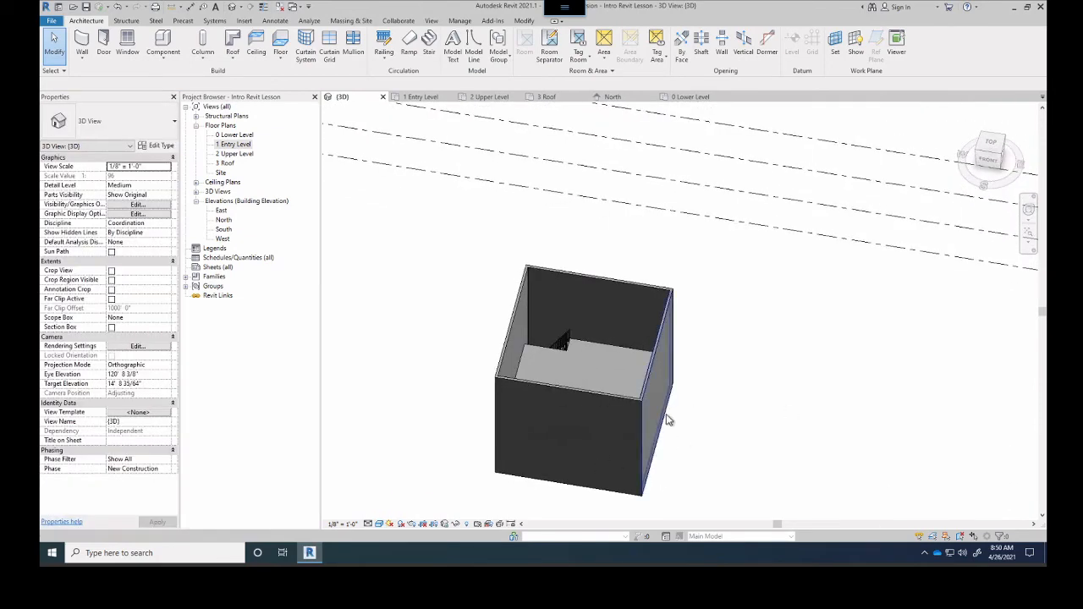
- Turn on Reveal Hidden Elements to view the hidden elements in the 3D view, and turn it off again
click(456, 526)
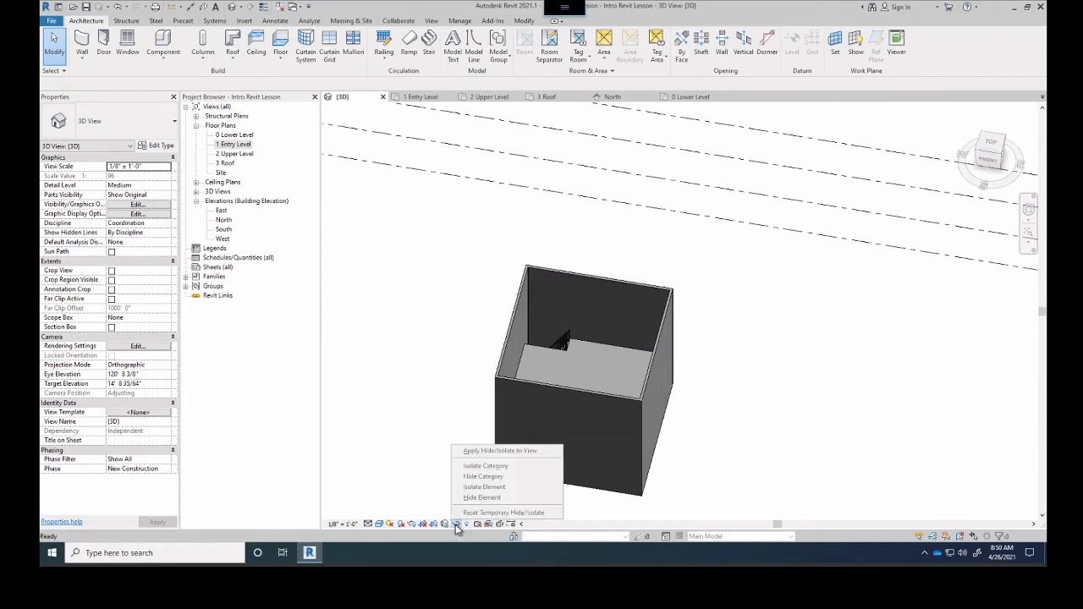
click(432, 453)
scroll(434, 456, down, 1)
scroll(456, 520, up, 1)
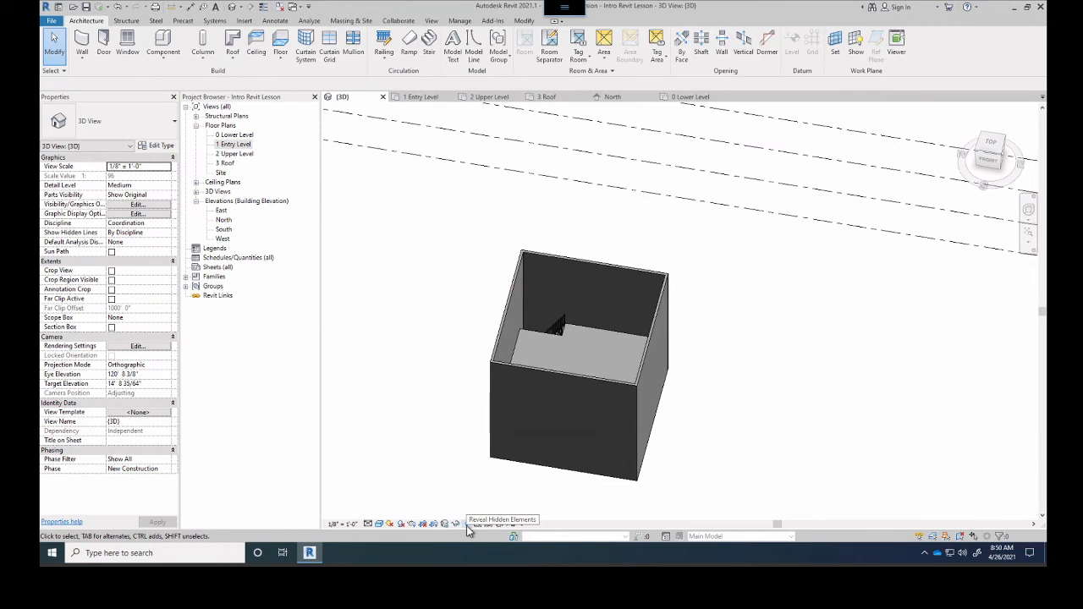
click(466, 526)
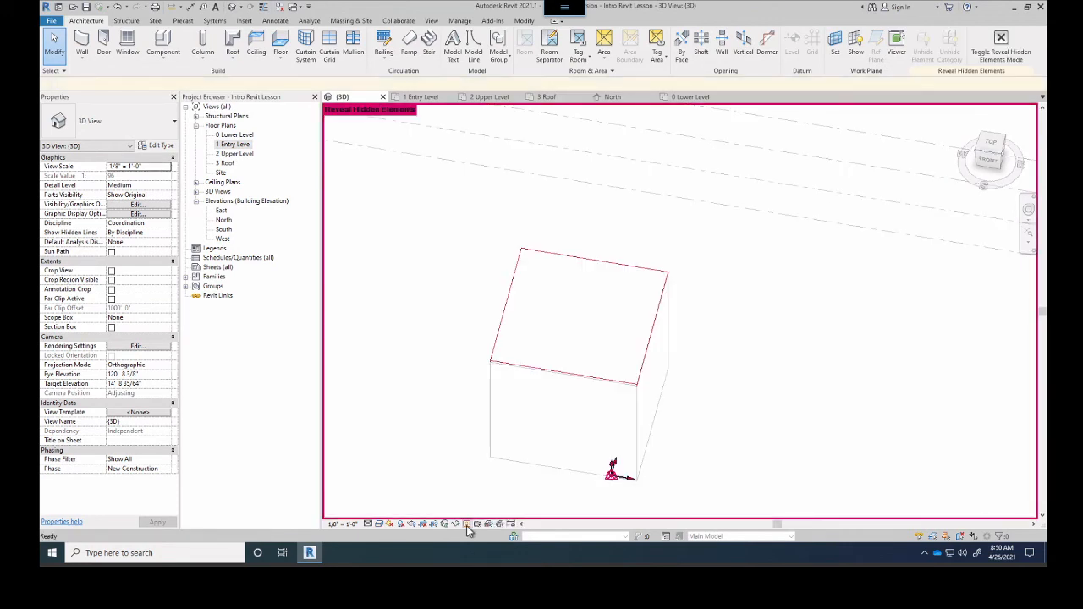
click(466, 526)
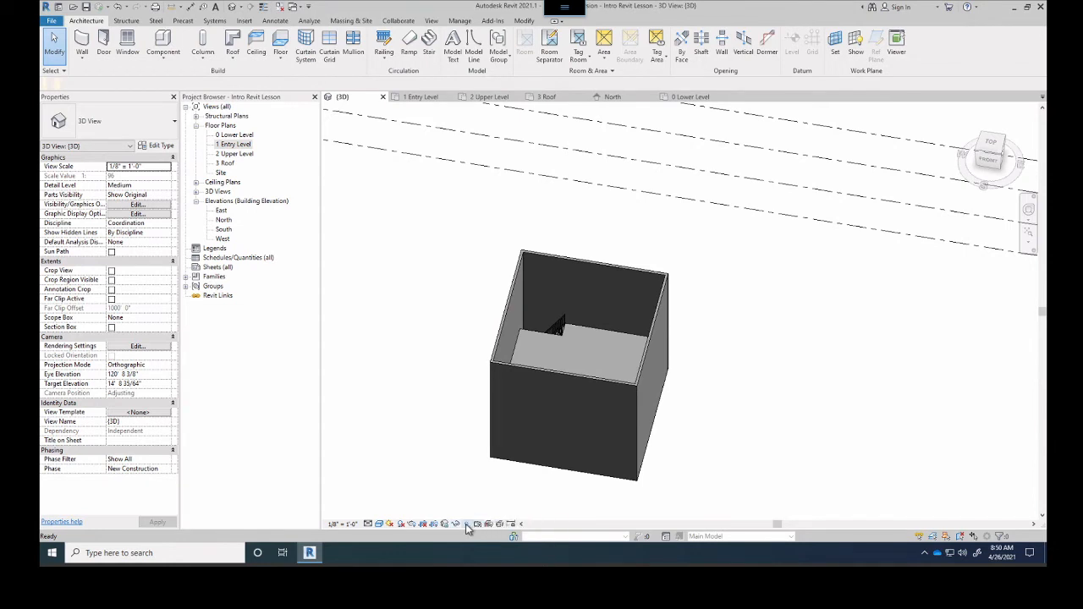
- Turn on Crop View and show the crop region in the 3D view
click(457, 523)
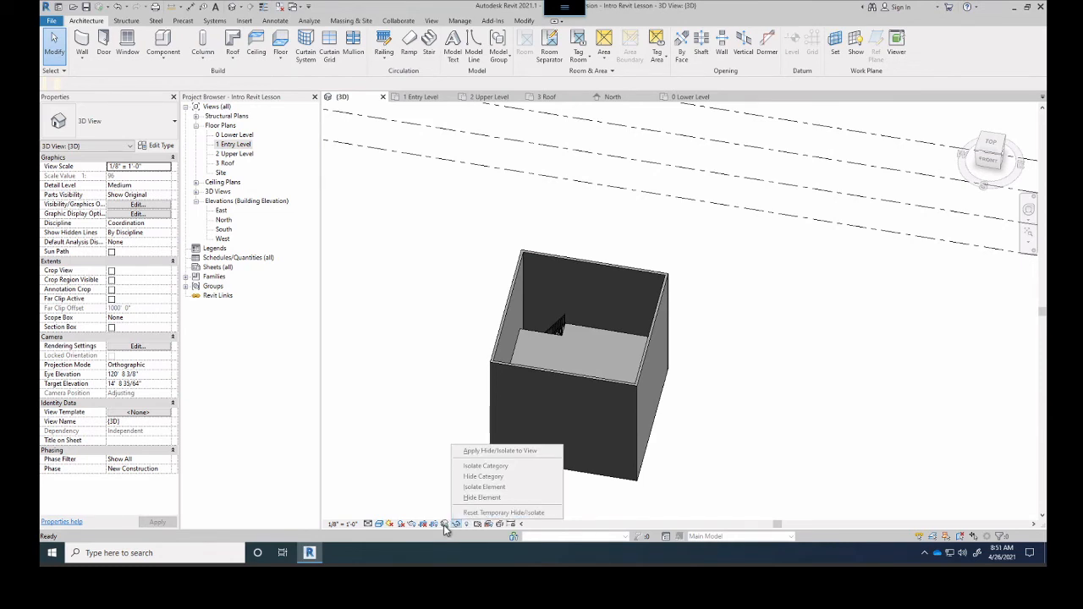
click(444, 524)
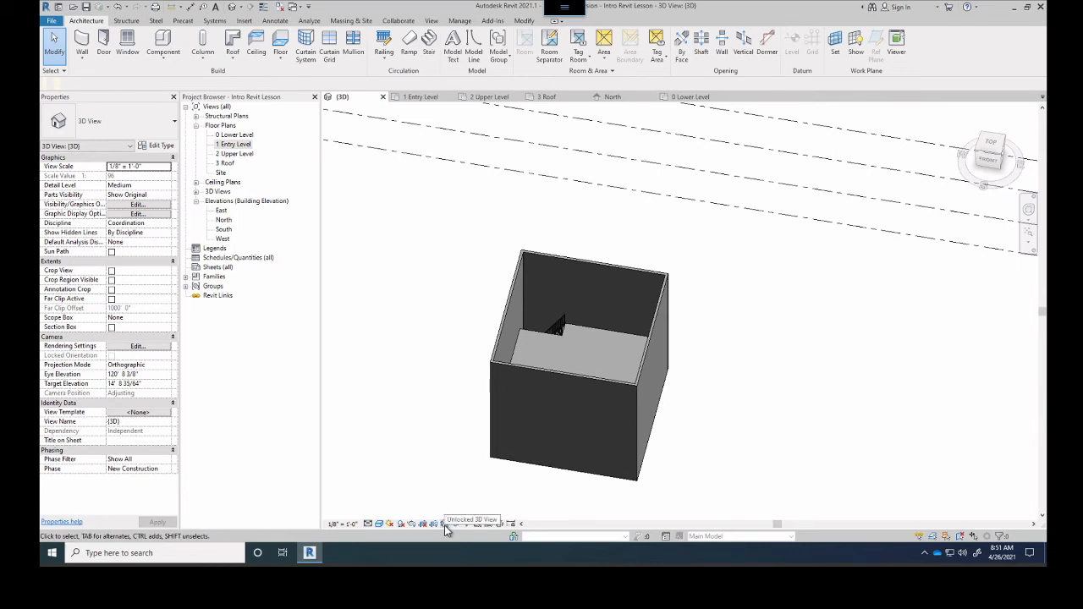
click(445, 524)
click(439, 466)
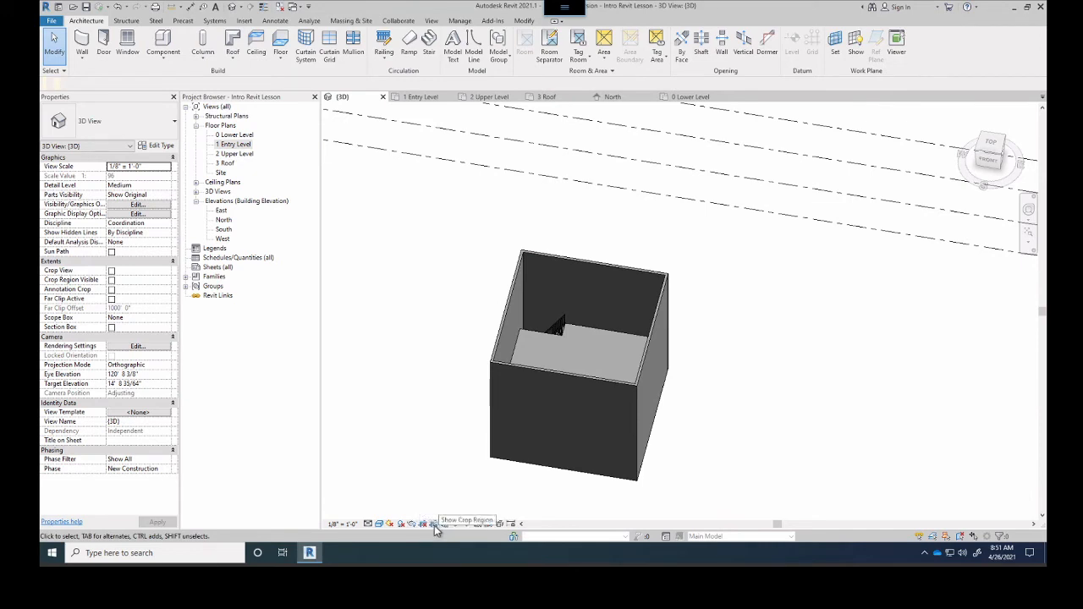
click(433, 525)
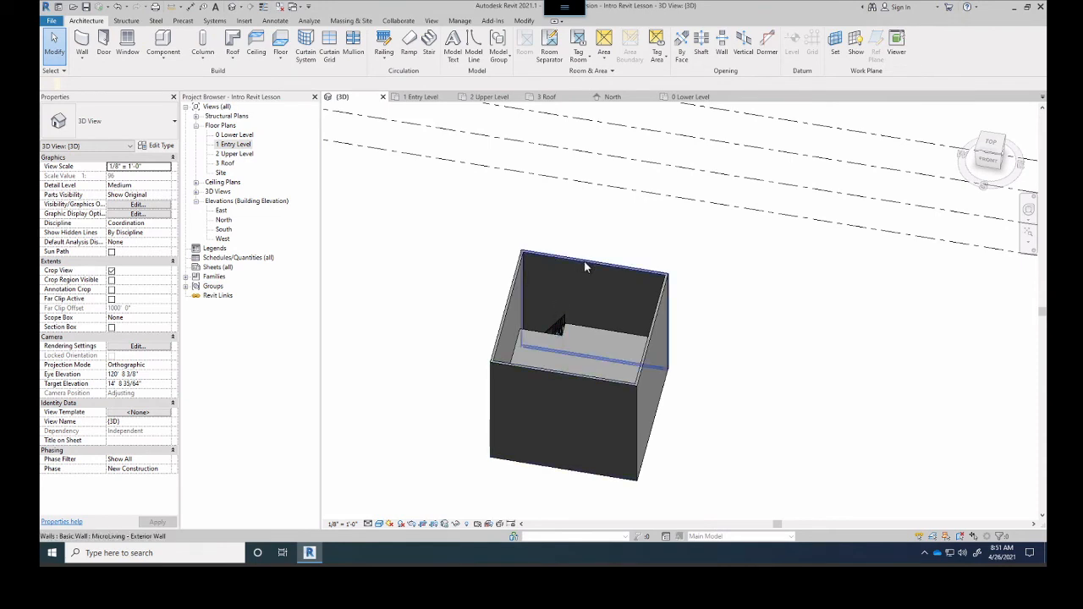
click(455, 523)
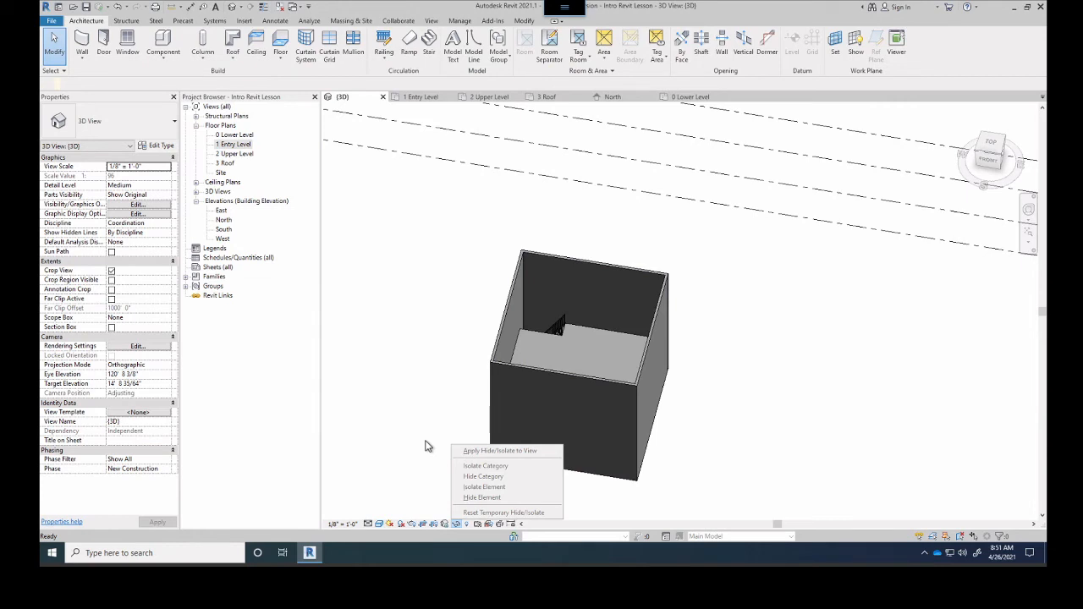
click(426, 474)
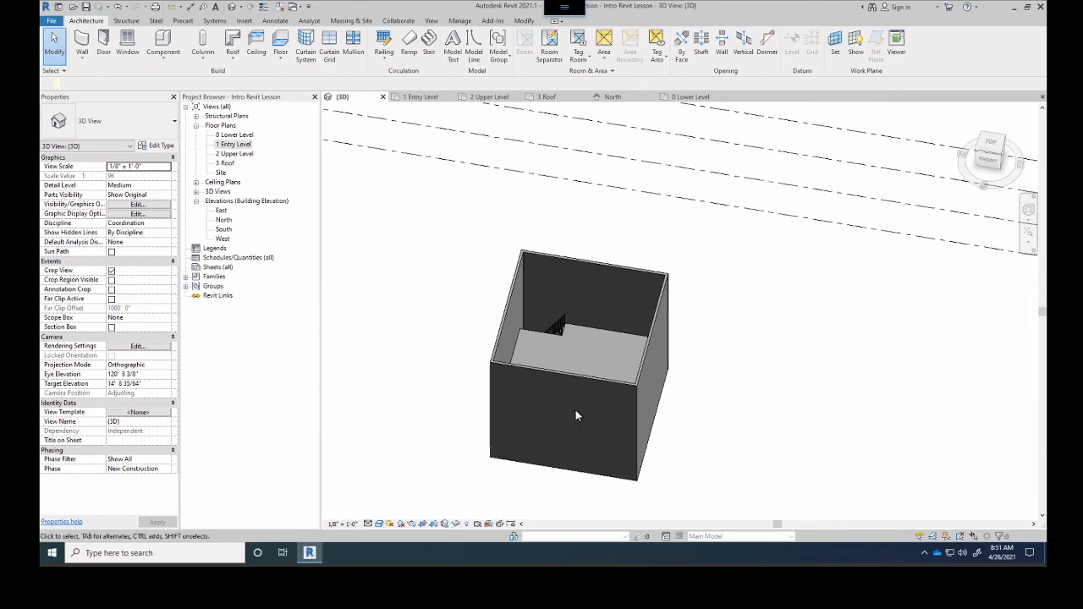
key(ctrl+z)
- Identify the hidden roof in Reveal Hidden Elements mode, and turn the mode off again
click(466, 524)
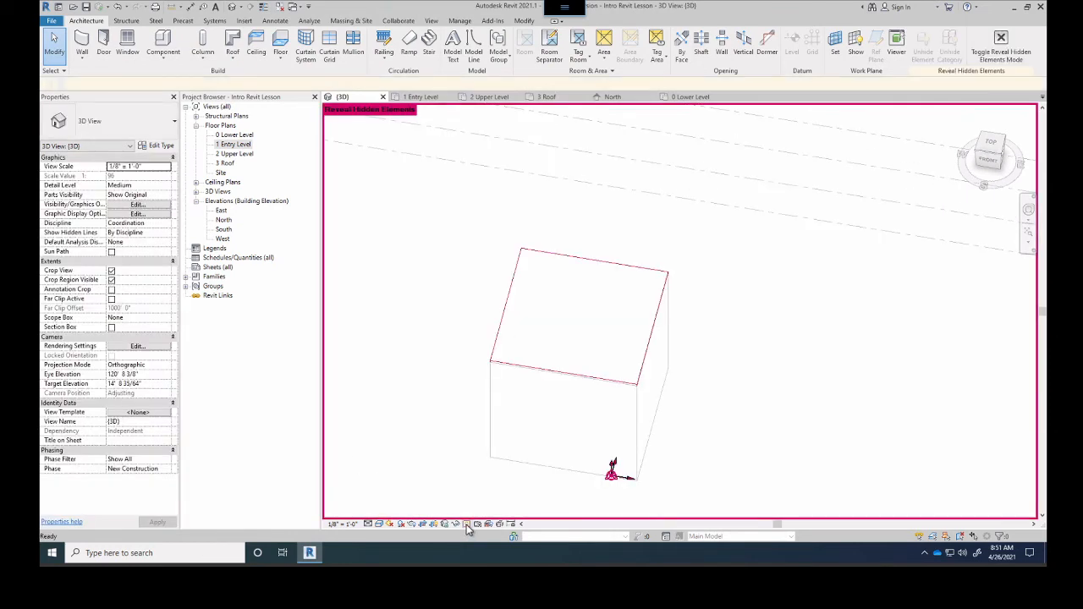
click(525, 370)
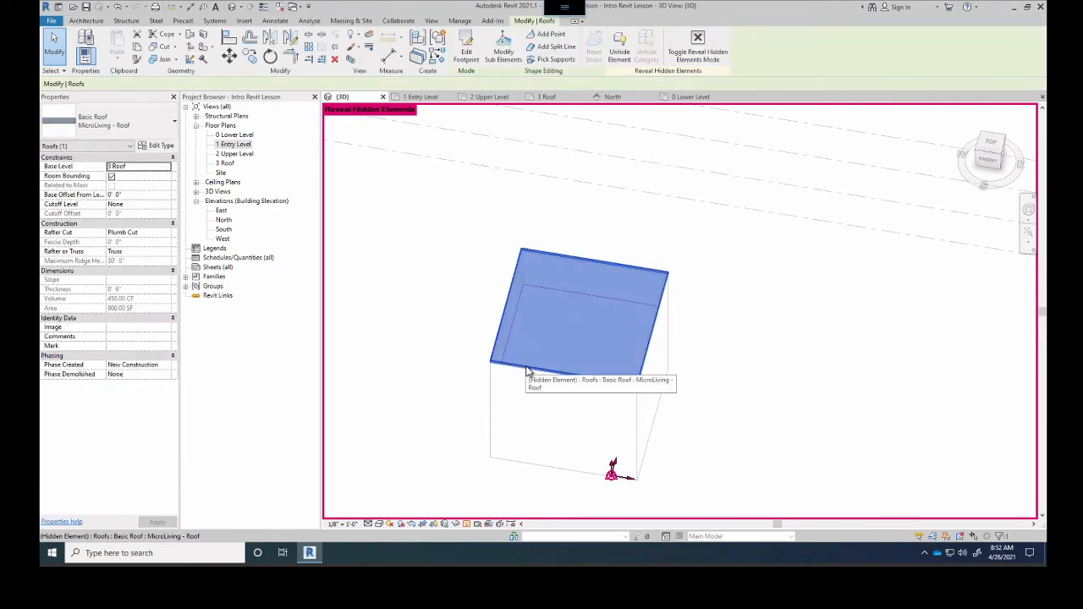
click(424, 317)
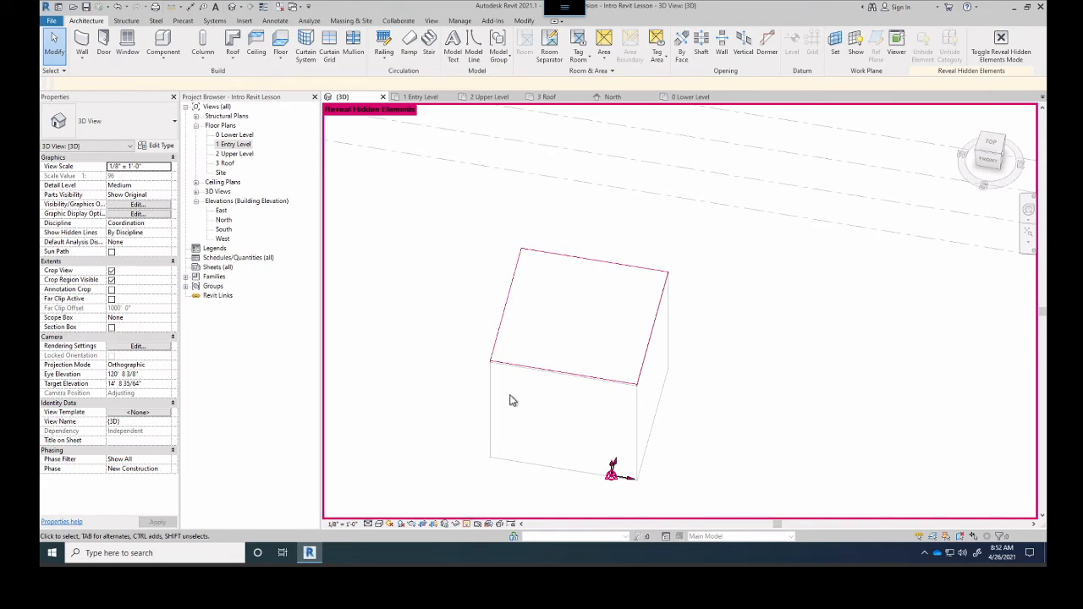
click(466, 524)
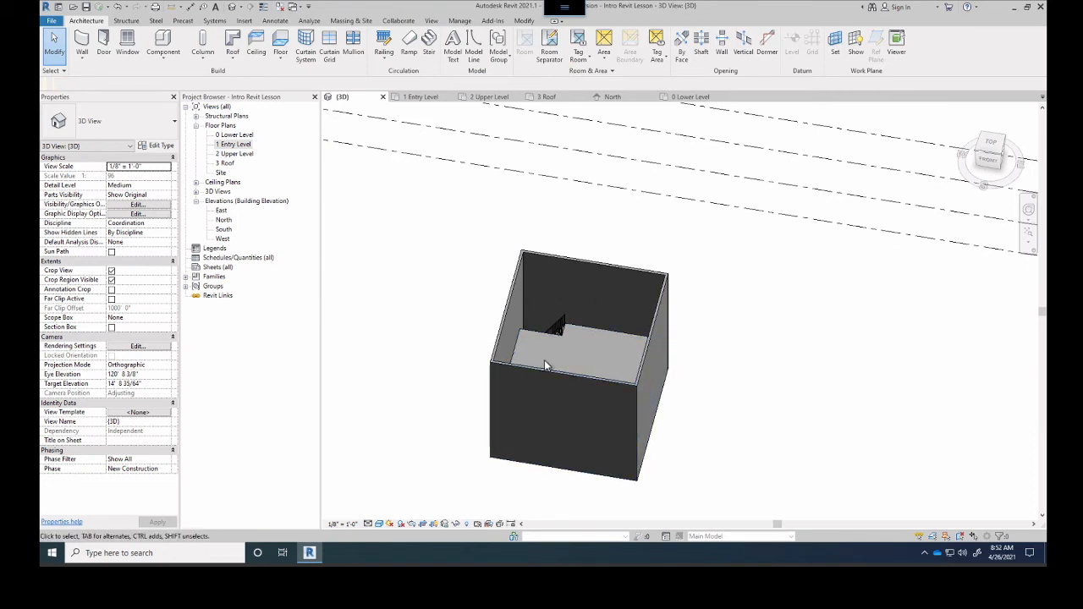
- Unhide the roof element in the 3D view using Reveal Hidden Elements mode
click(466, 524)
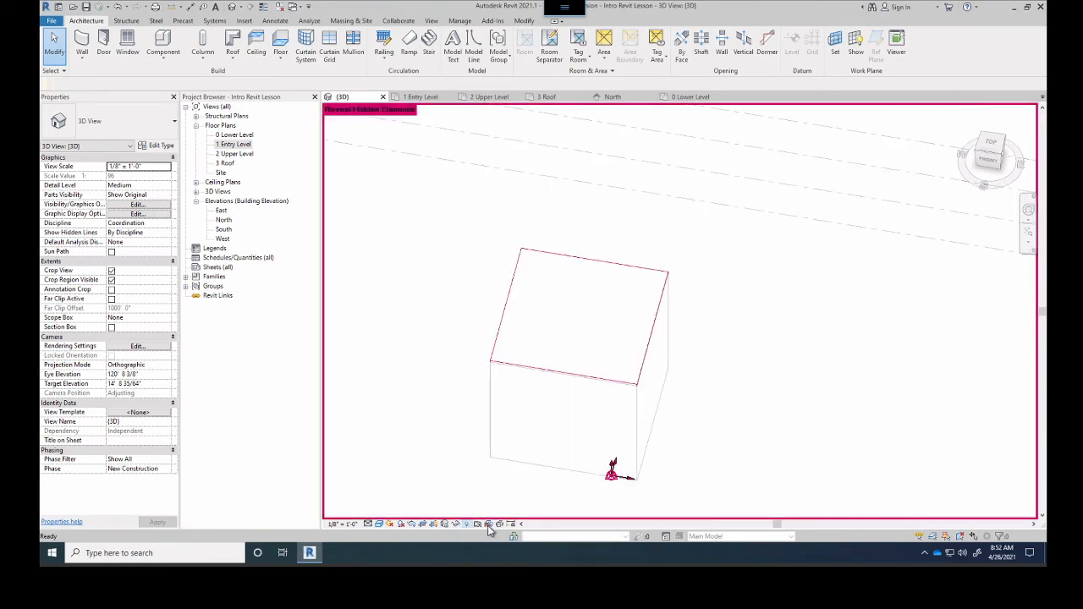
click(554, 372)
right_click(554, 373)
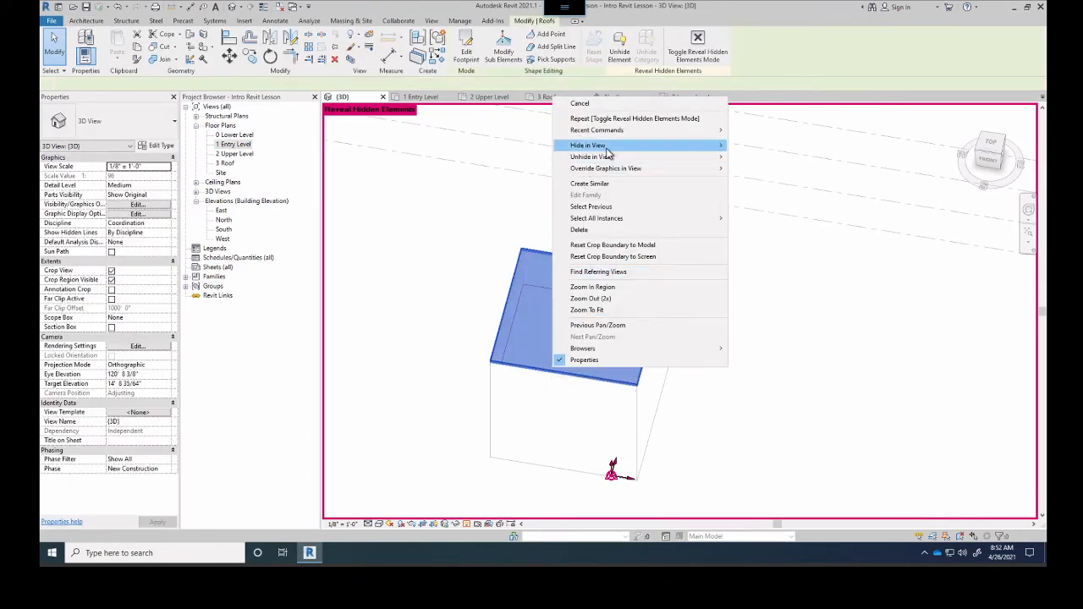
mouse_move(620, 164)
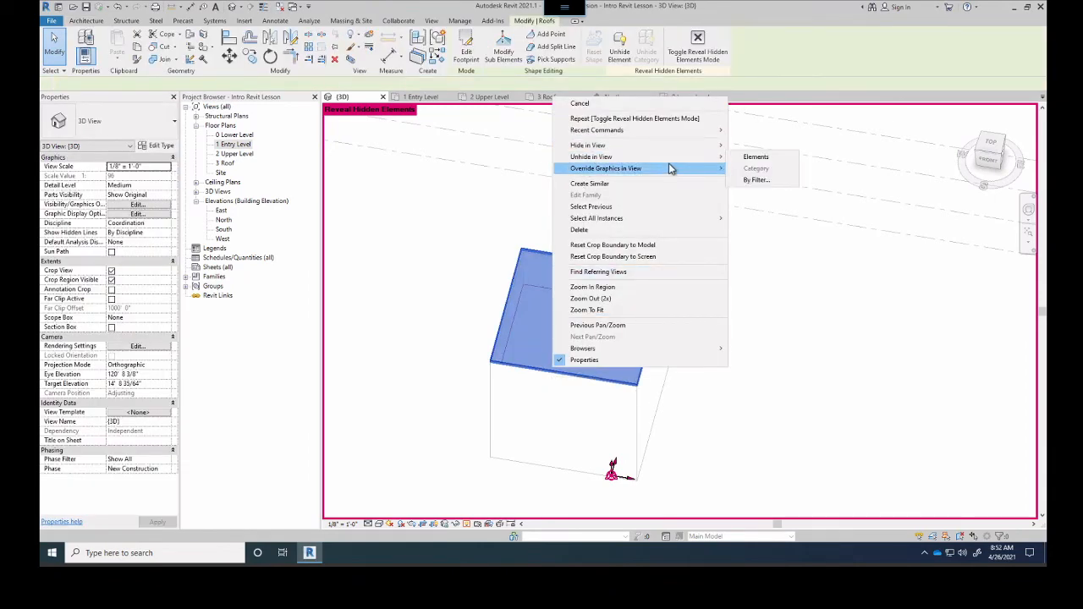
click(755, 158)
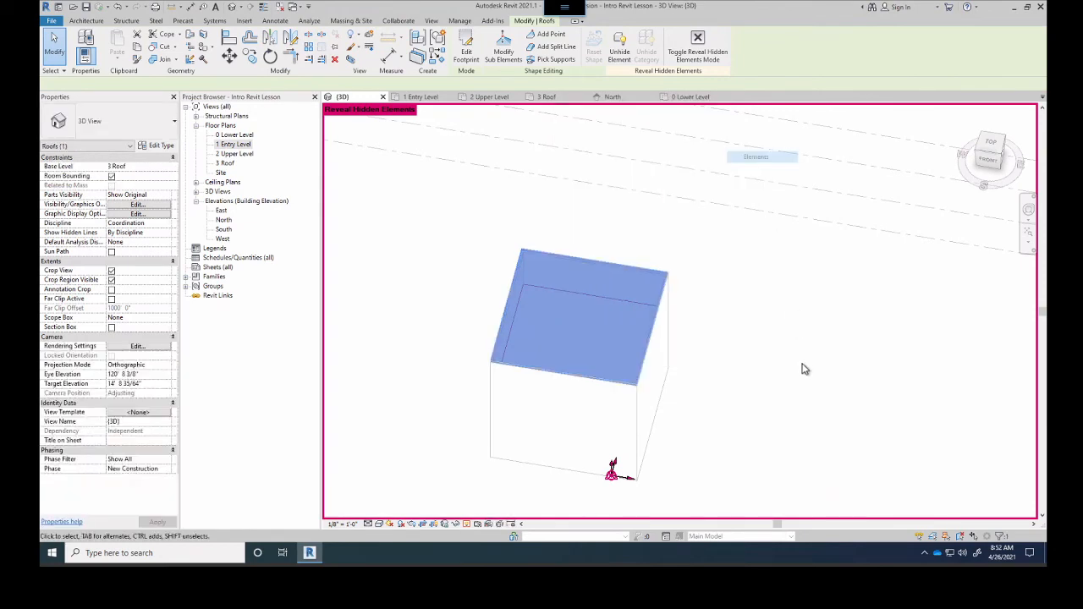
click(827, 406)
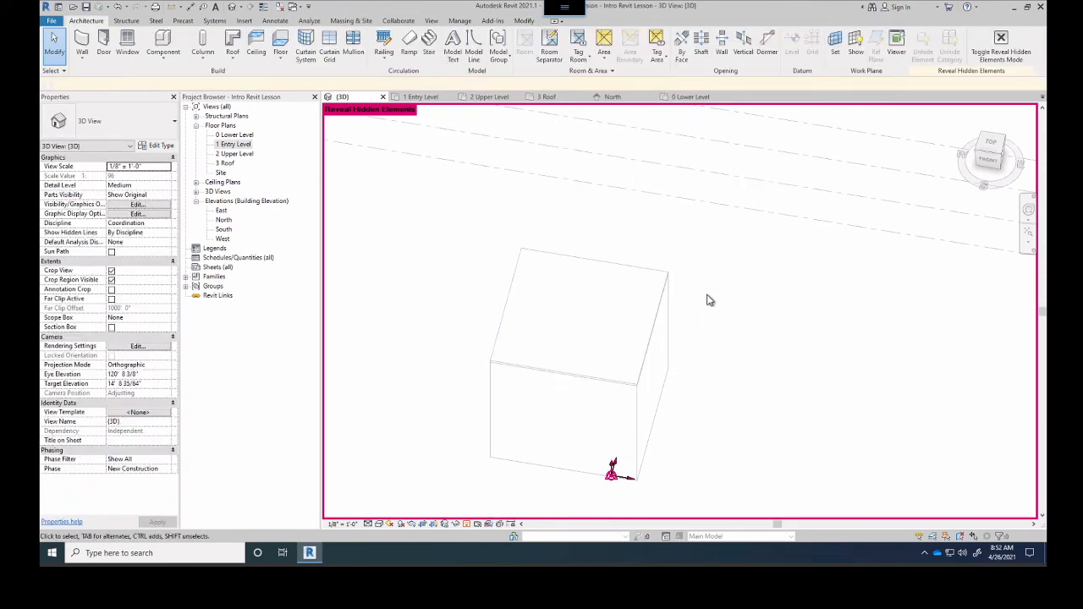
- Select the whole building, unhide all its remaining hidden elements in the 3D view, and leave Reveal Hidden Elements mode
drag(709, 300, 559, 413)
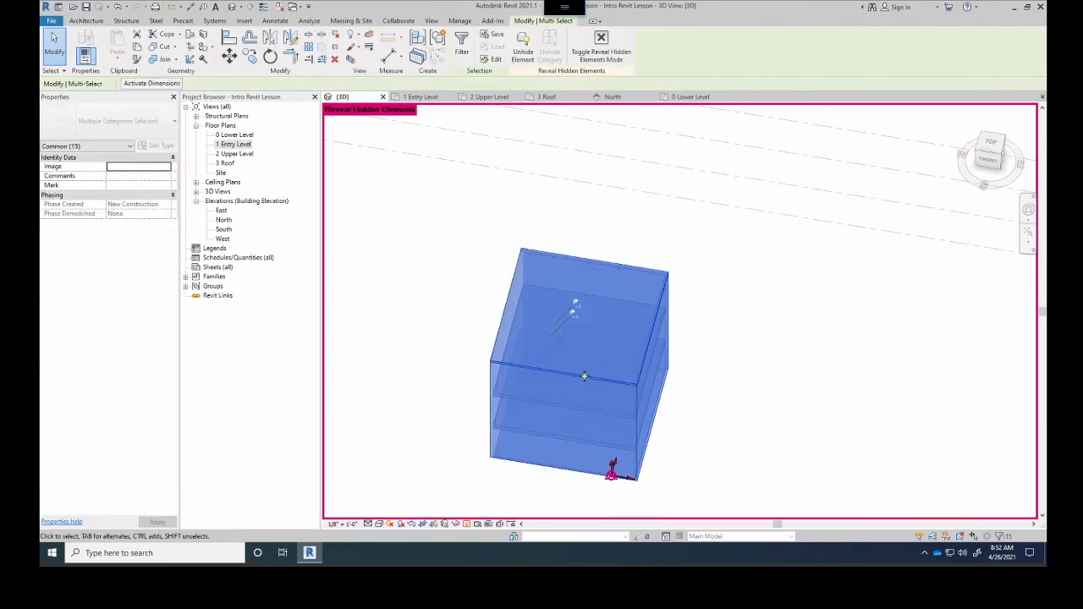
right_click(584, 376)
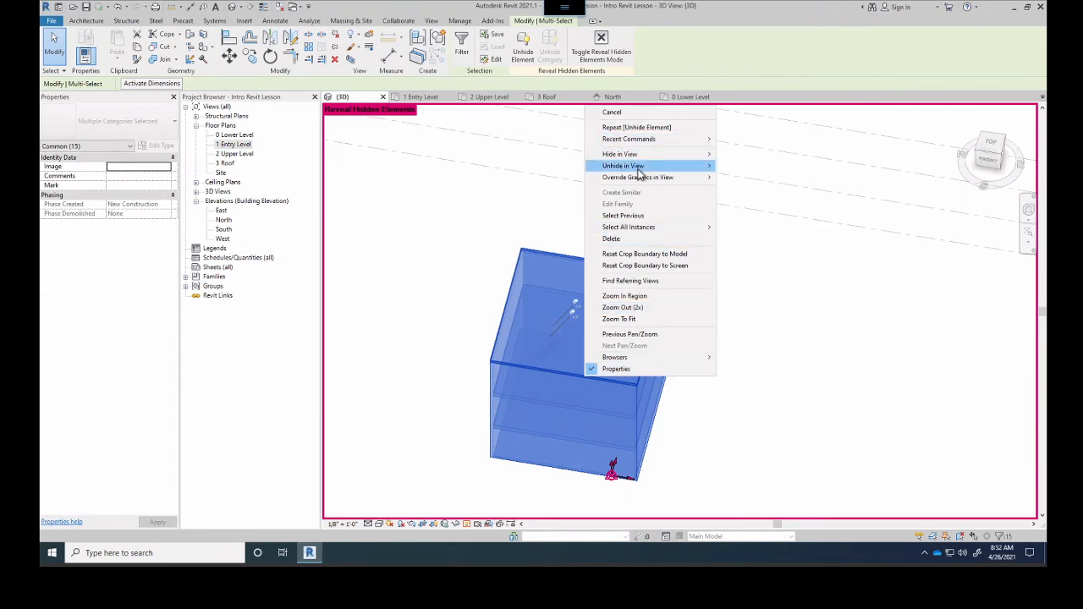
mouse_move(641, 168)
click(730, 169)
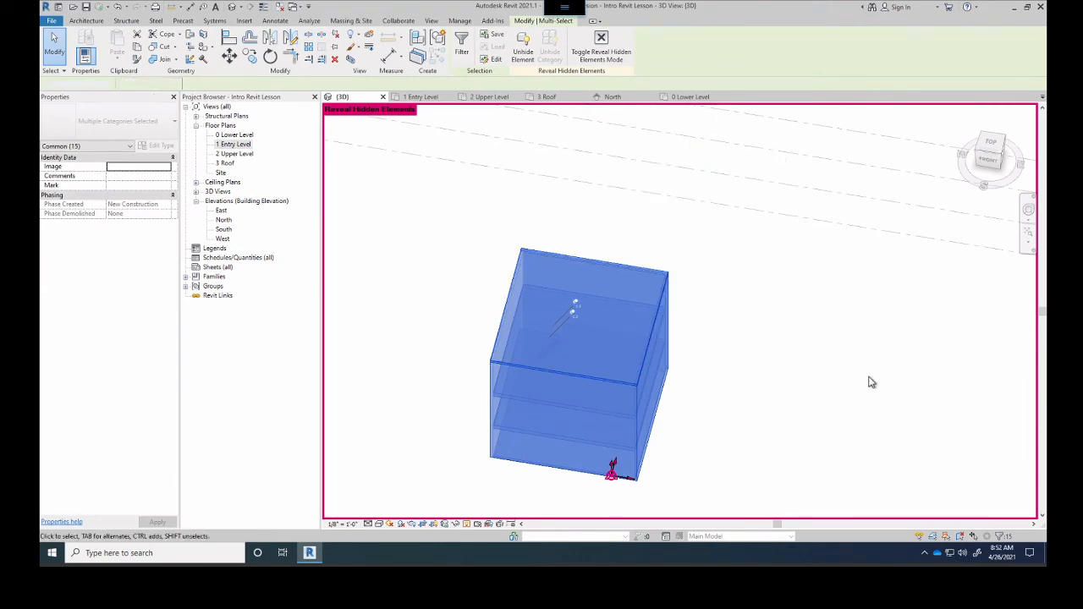
click(871, 382)
shift+middle_drag(548, 401, 481, 477)
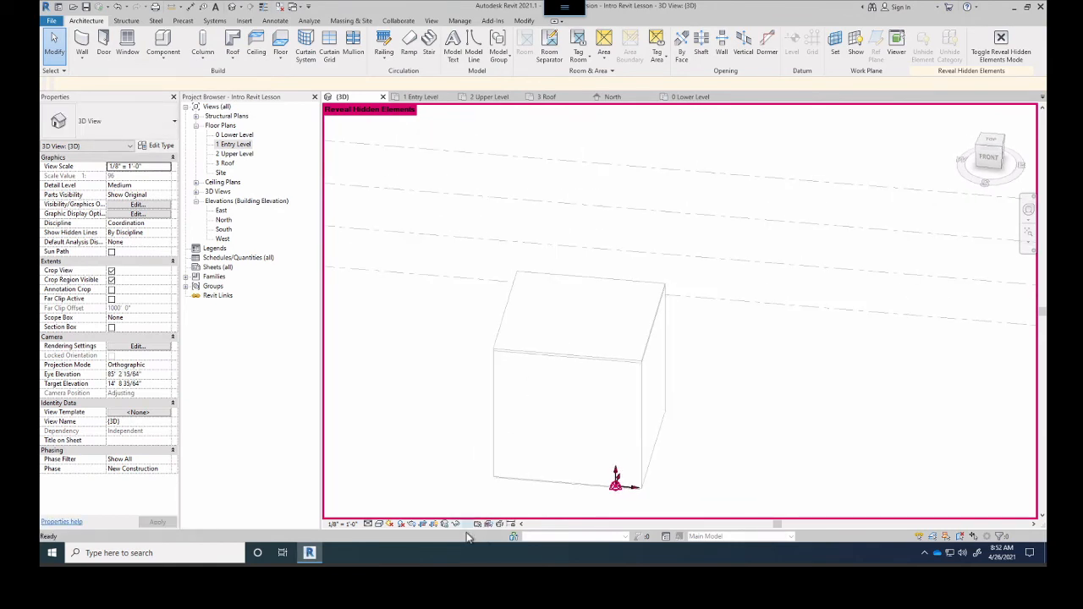
click(467, 525)
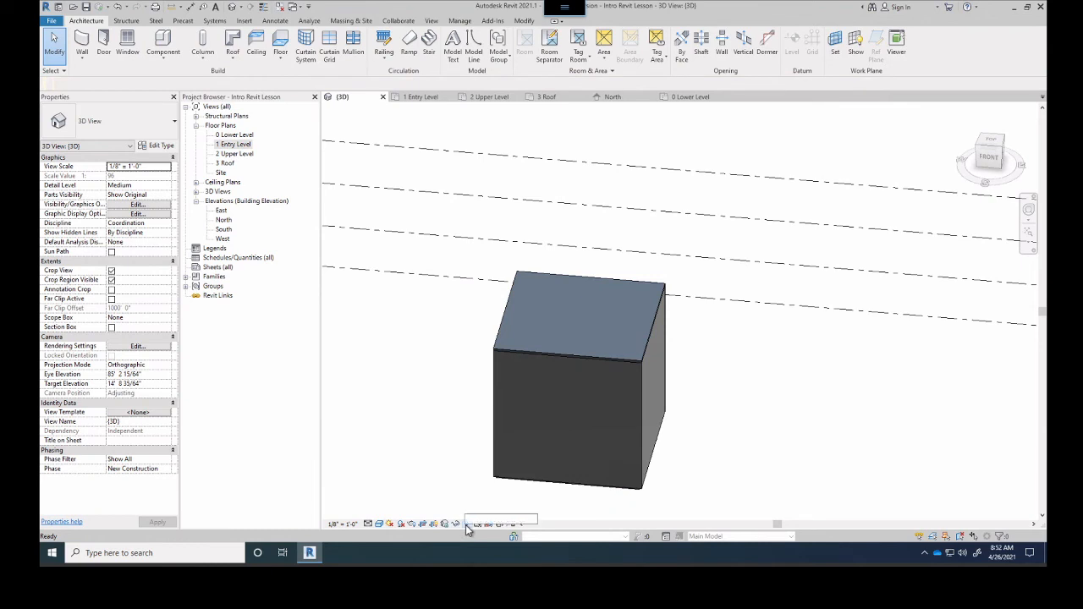
- Check the unhide options for the whole building in Reveal Hidden Elements mode, and leave the mode without applying any
click(466, 525)
drag(713, 269, 480, 474)
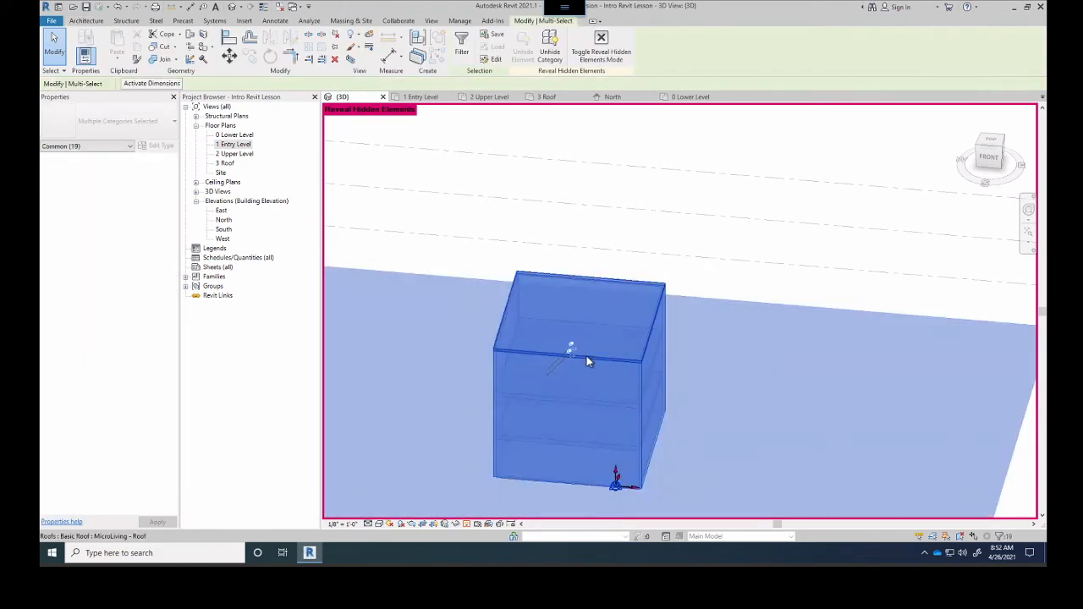
right_click(587, 357)
mouse_move(649, 146)
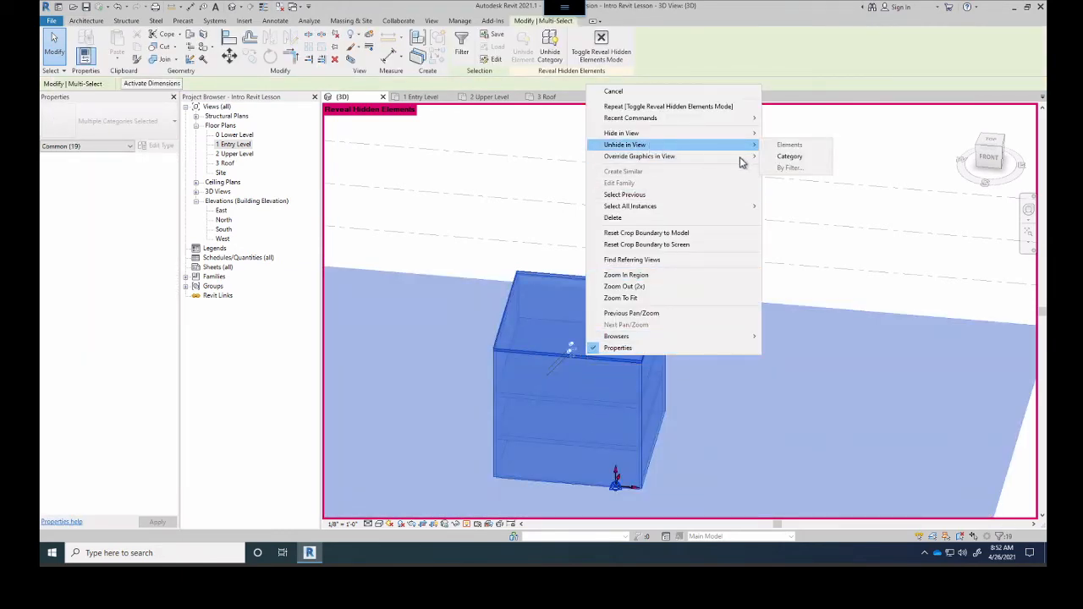
click(858, 166)
click(680, 240)
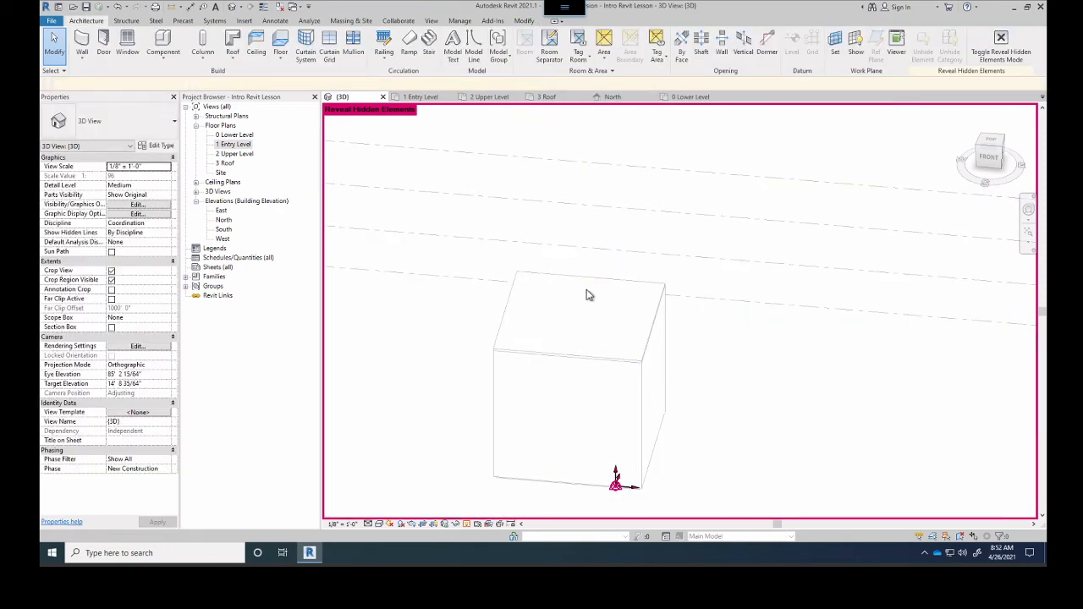
click(465, 525)
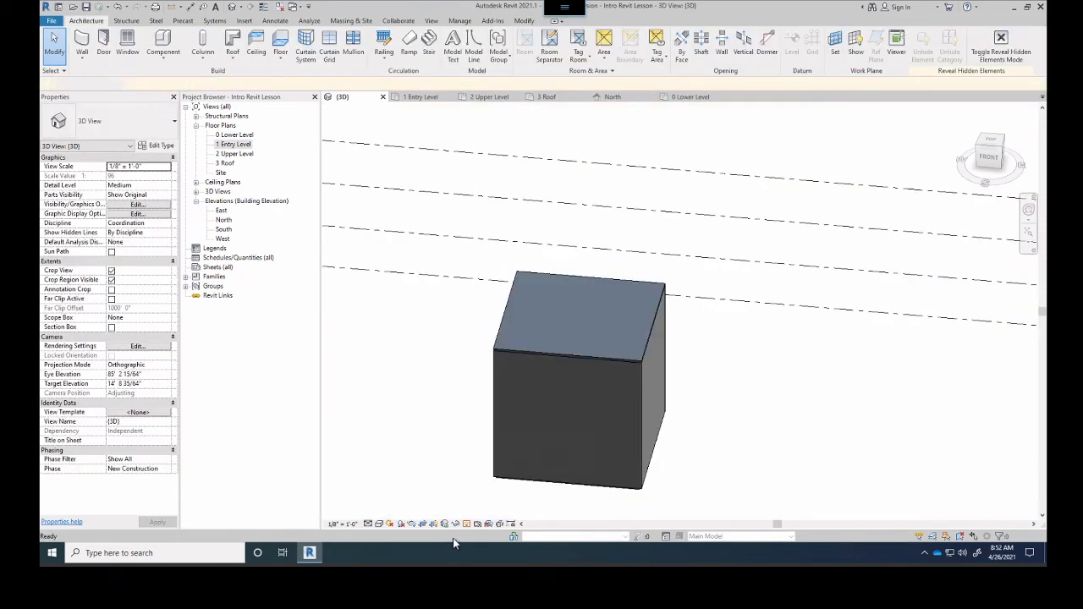
- Set the 3D view's visual style to Wireframe and examine the stair inside the building from the front
middle_drag(583, 342, 719, 308)
scroll(592, 315, up, 1)
mouse_move(592, 315)
middle_down()
mouse_move(593, 288)
mouse_move(494, 269)
middle_up()
scroll(513, 325, up, 2)
middle_drag(513, 327, 463, 342)
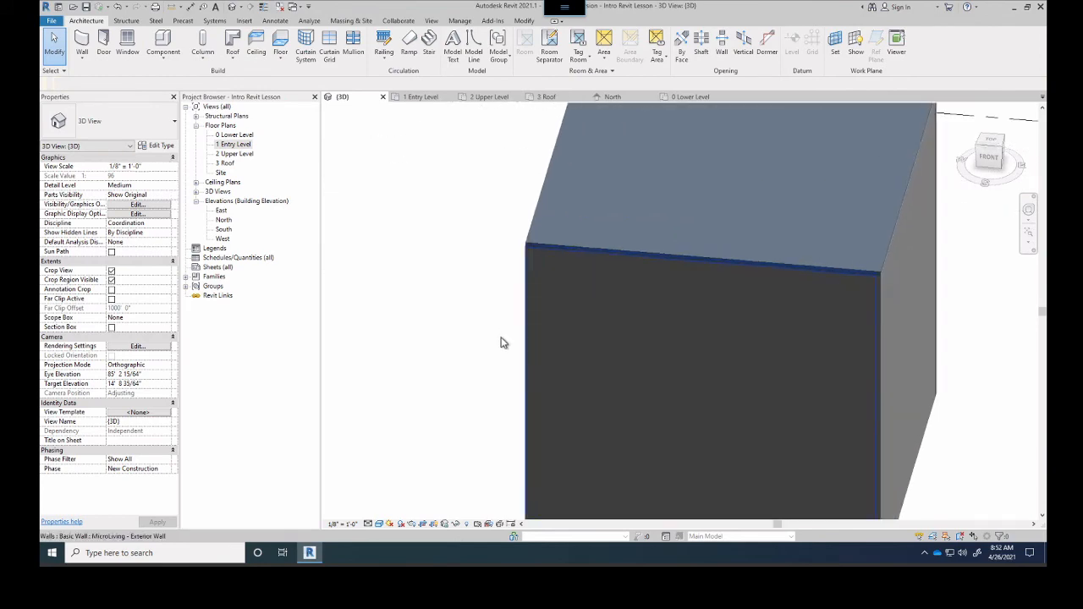
scroll(504, 342, down, 2)
click(380, 523)
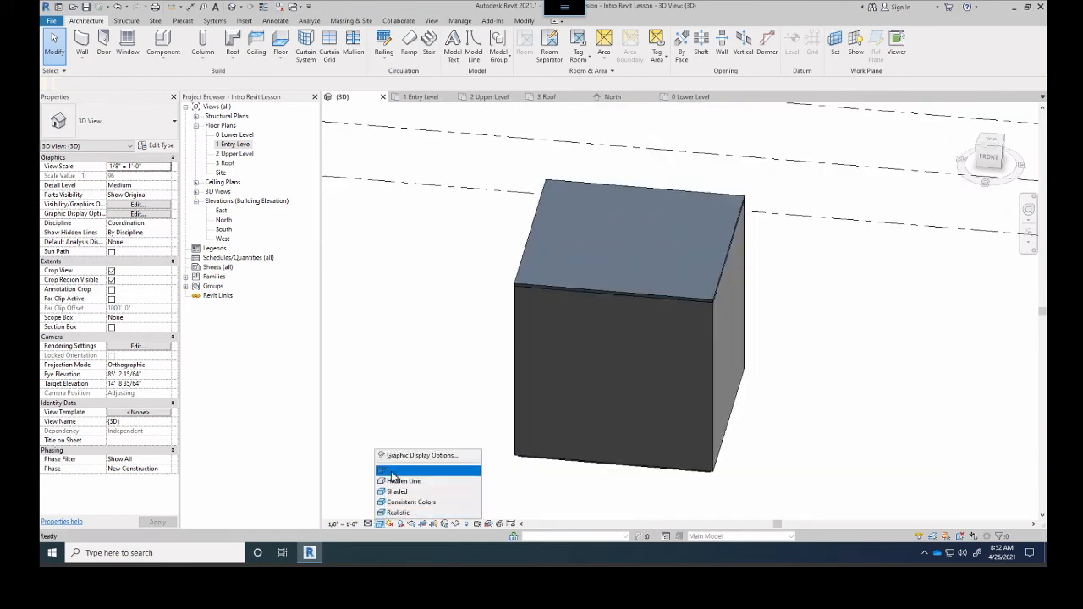
click(400, 472)
shift+middle_drag(612, 406, 635, 344)
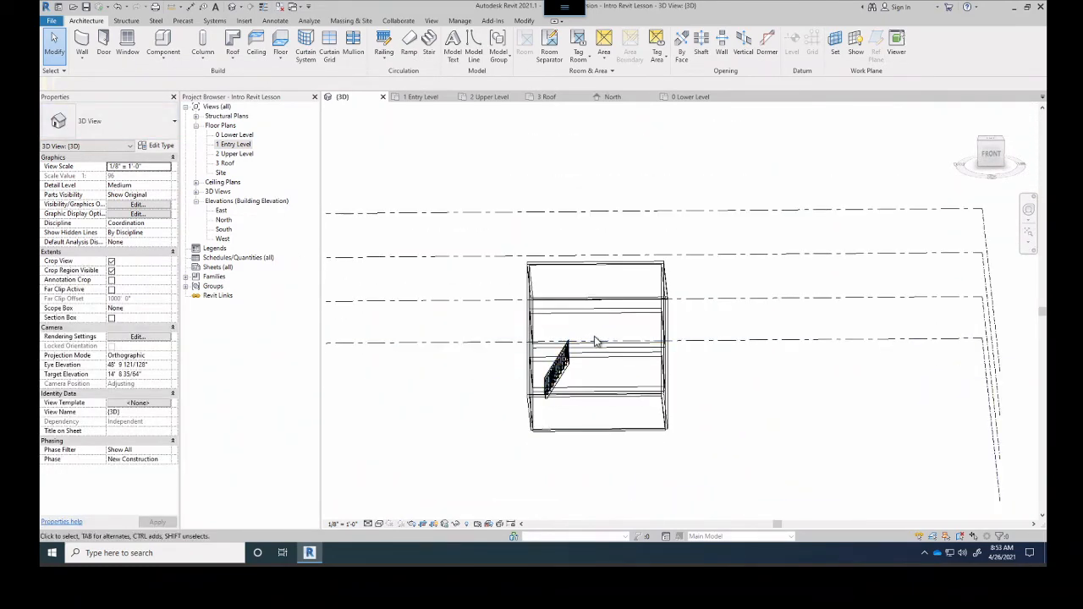
scroll(596, 355, up, 3)
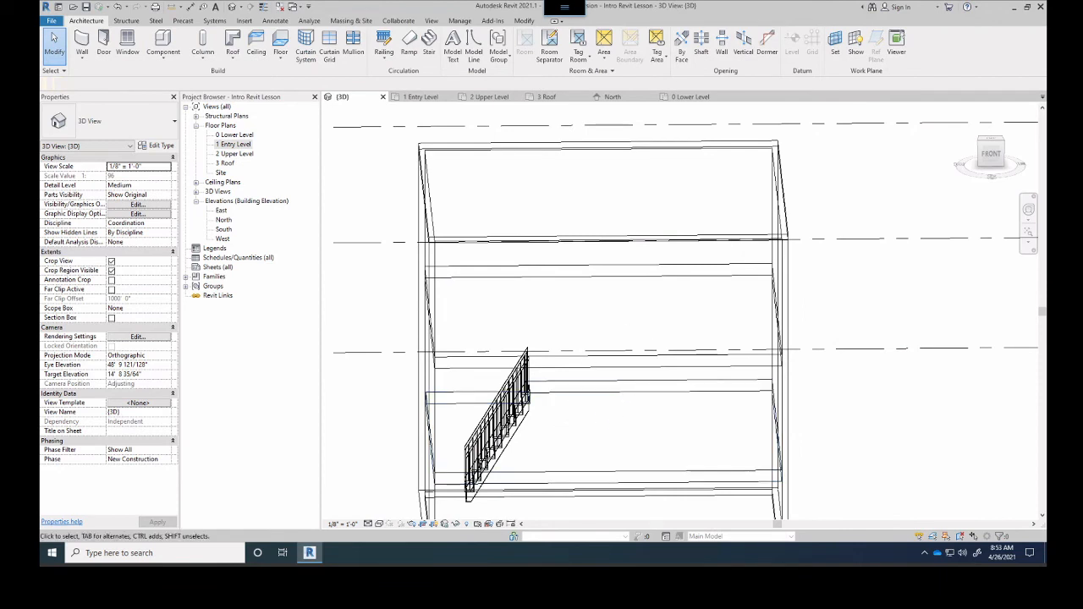
- Open the 1 Entry Level floor plan with the whole building in view
double_click(230, 146)
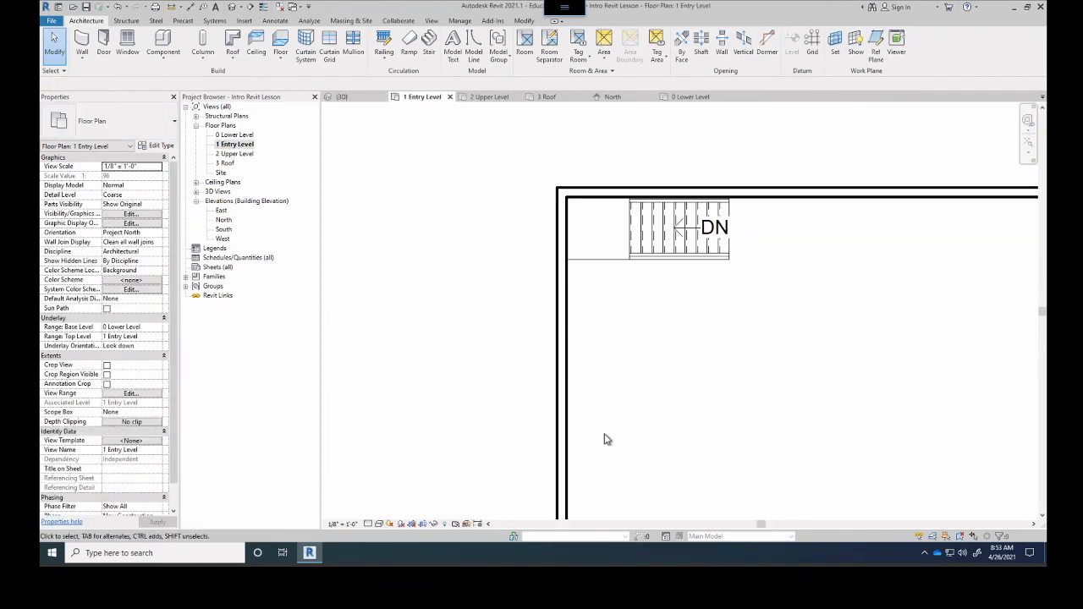
scroll(638, 341, down, 2)
middle_drag(760, 392, 585, 303)
scroll(585, 303, down, 1)
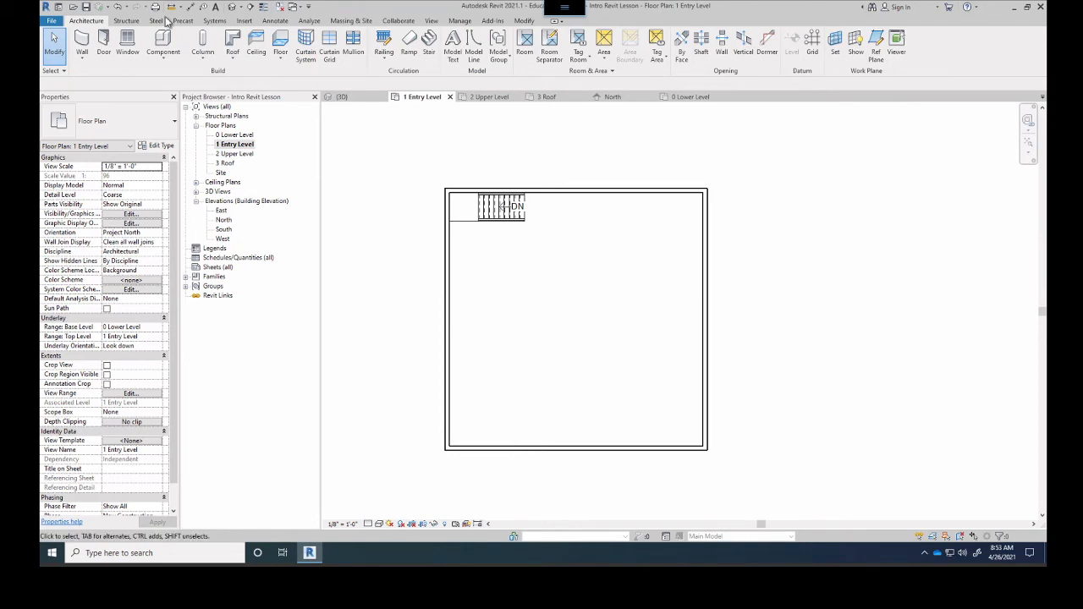
- Start a stair and try to place a full-step spiral run with a radius of about 1'-8" in the lower half of the plan
click(428, 50)
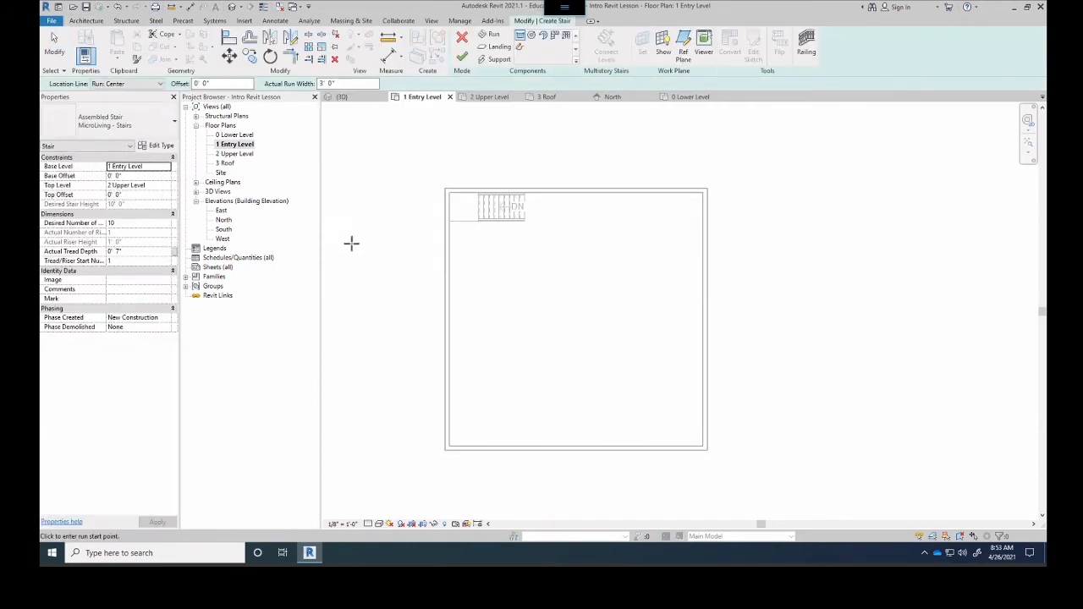
click(531, 36)
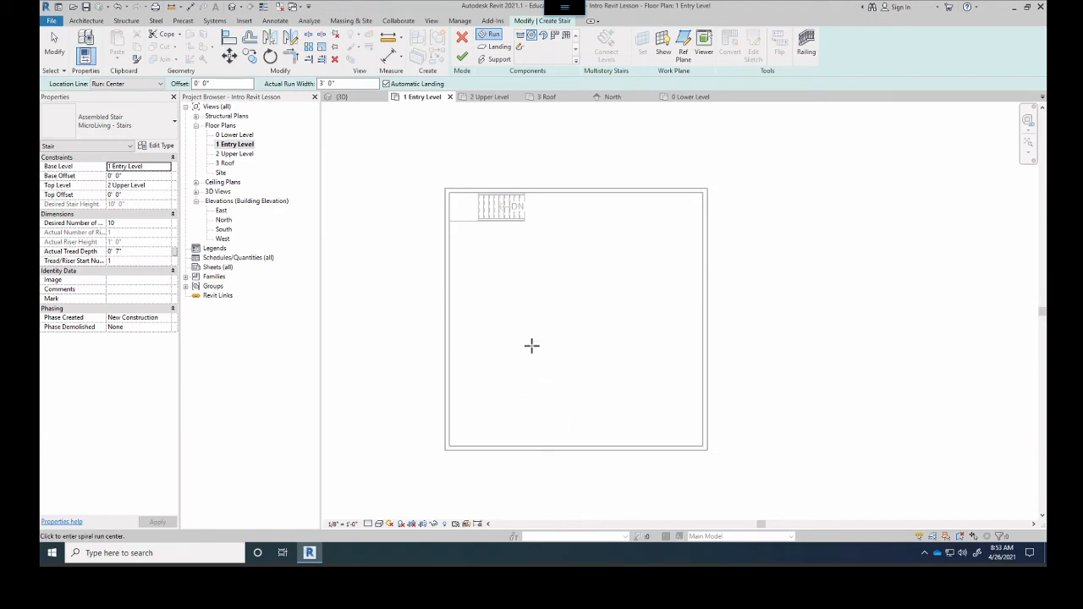
click(517, 373)
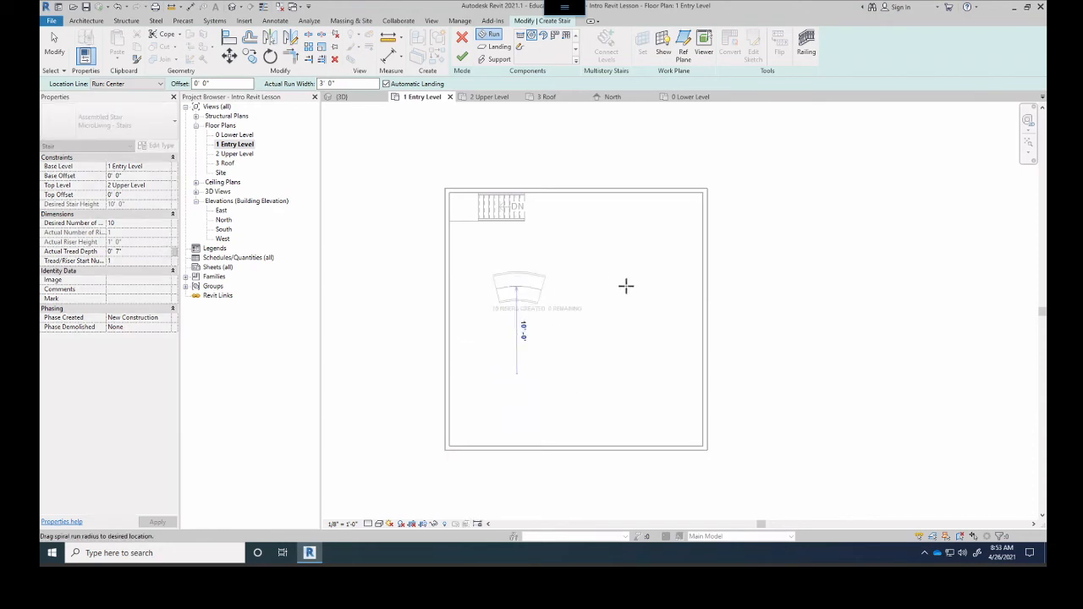
scroll(594, 277, up, 3)
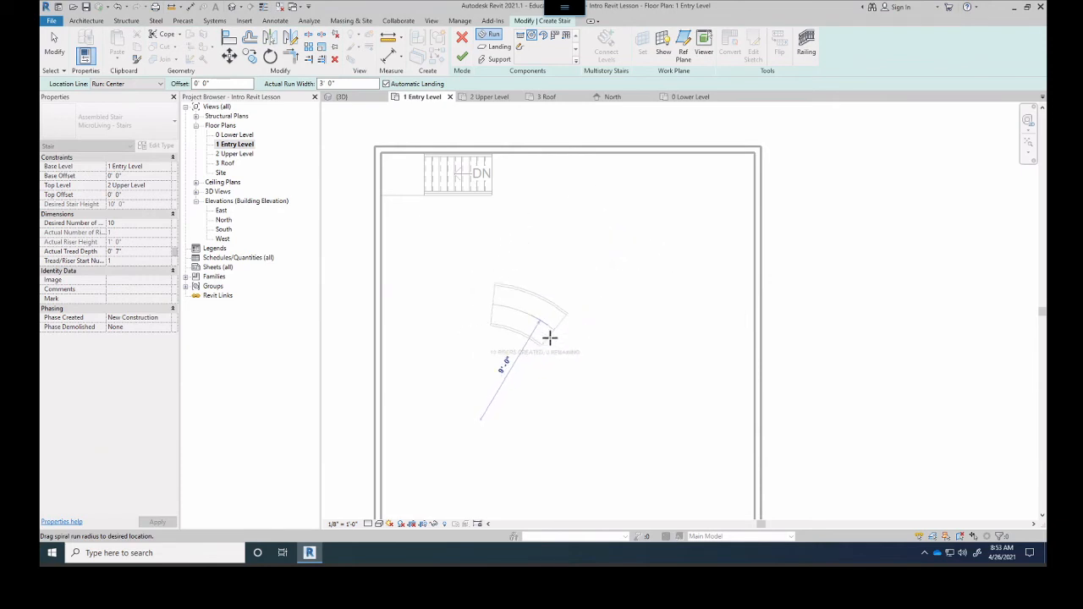
scroll(512, 389, up, 1)
scroll(512, 389, up, 2)
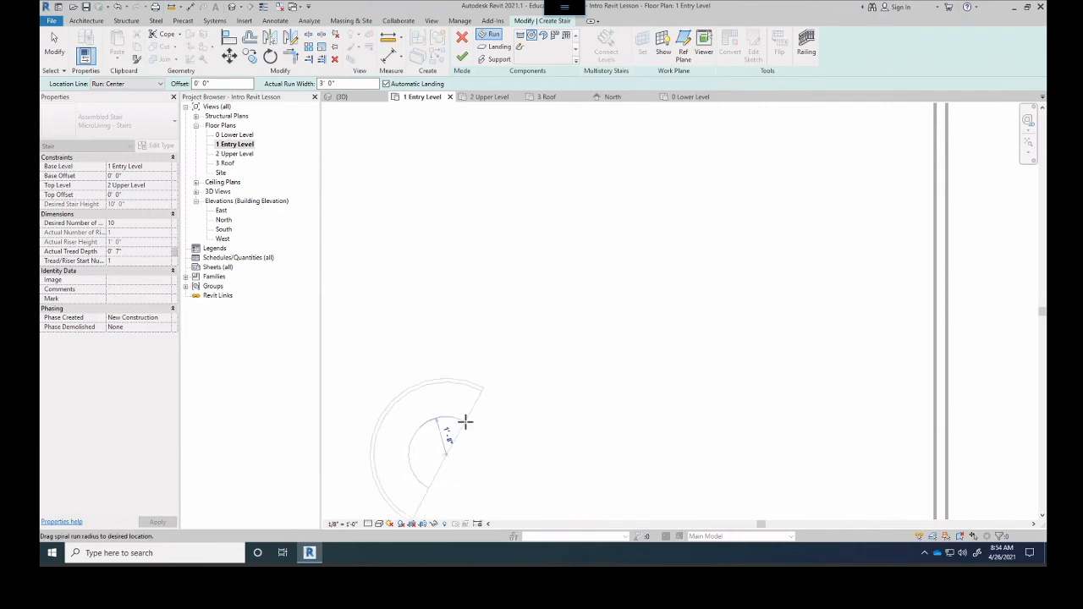
click(465, 421)
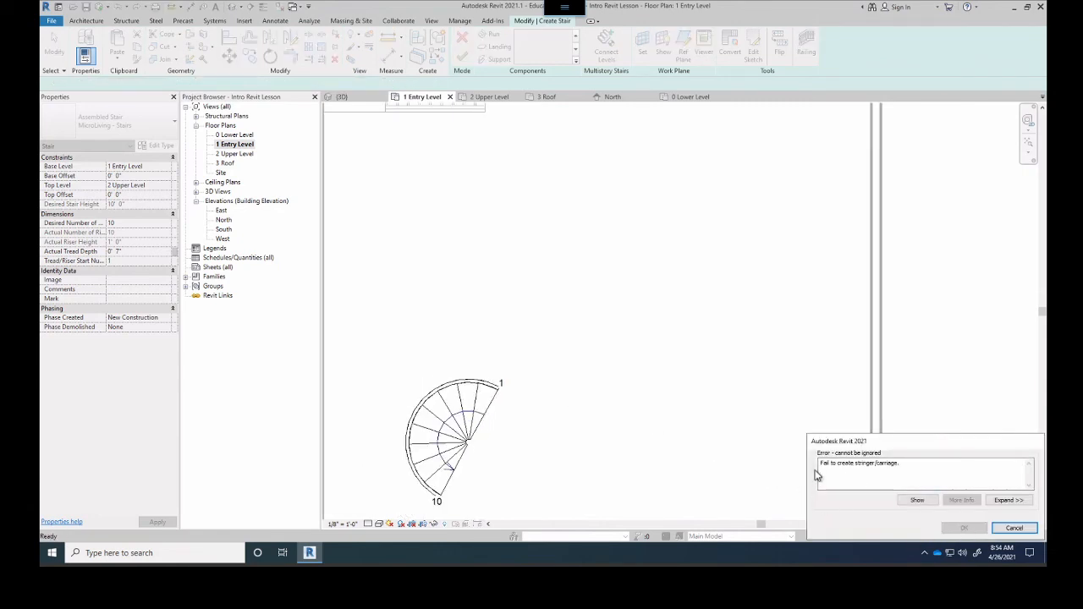
scroll(558, 319, down, 3)
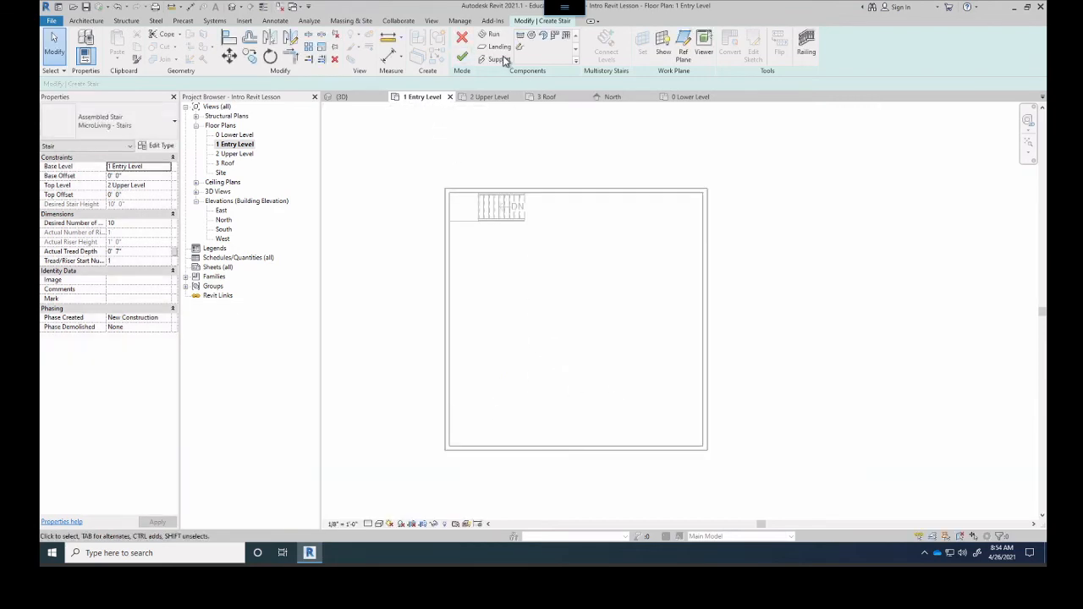
- Place a full-step spiral run with a radius of about 2'-0" in the lower middle of the building, and finish the stair
click(531, 36)
click(581, 367)
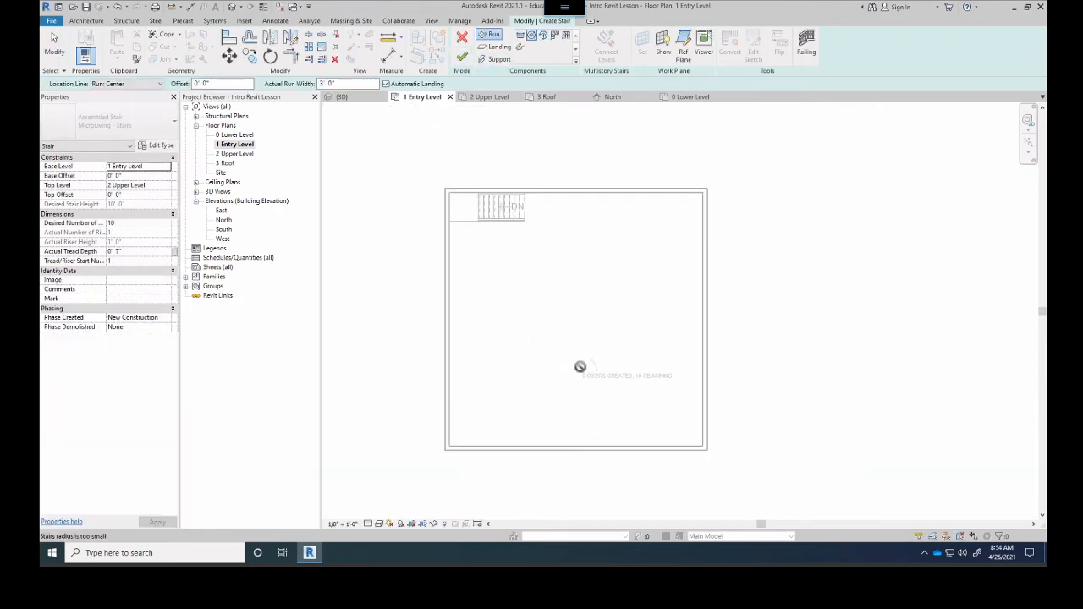
scroll(583, 363, up, 2)
scroll(581, 366, up, 2)
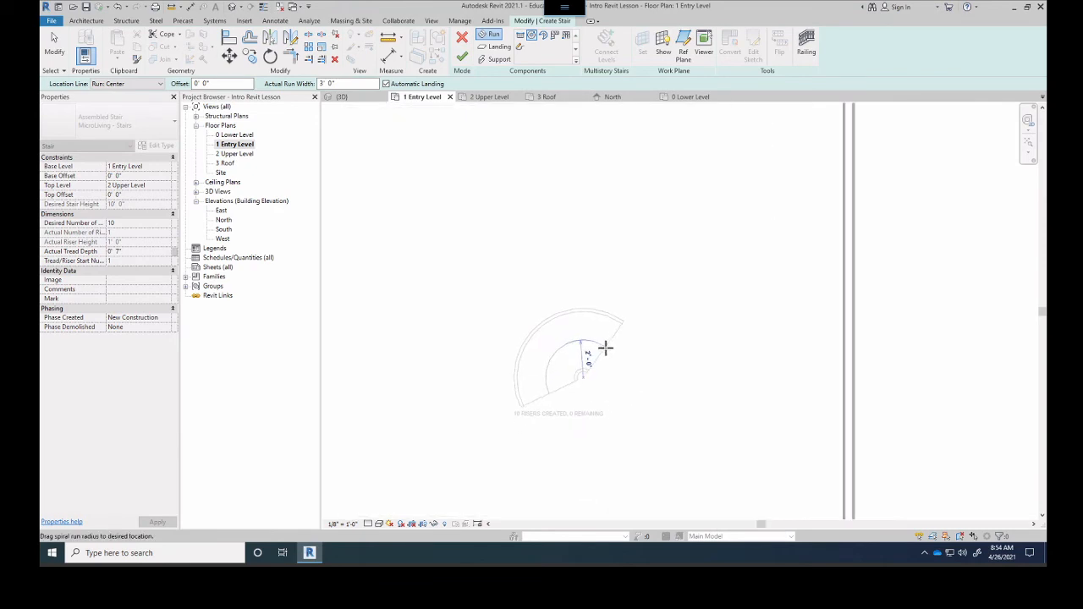
click(604, 346)
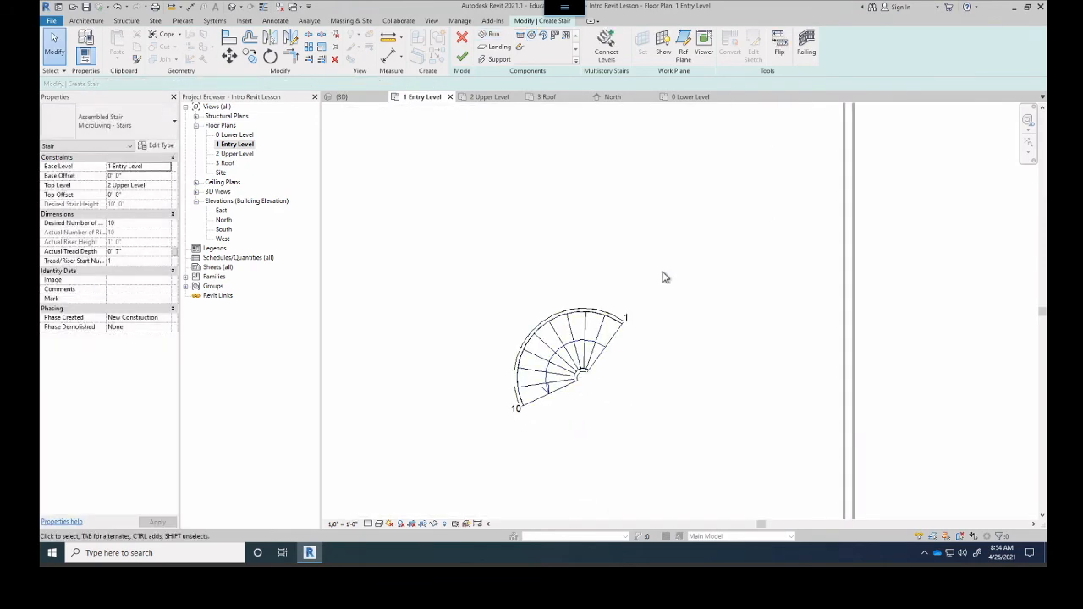
click(462, 57)
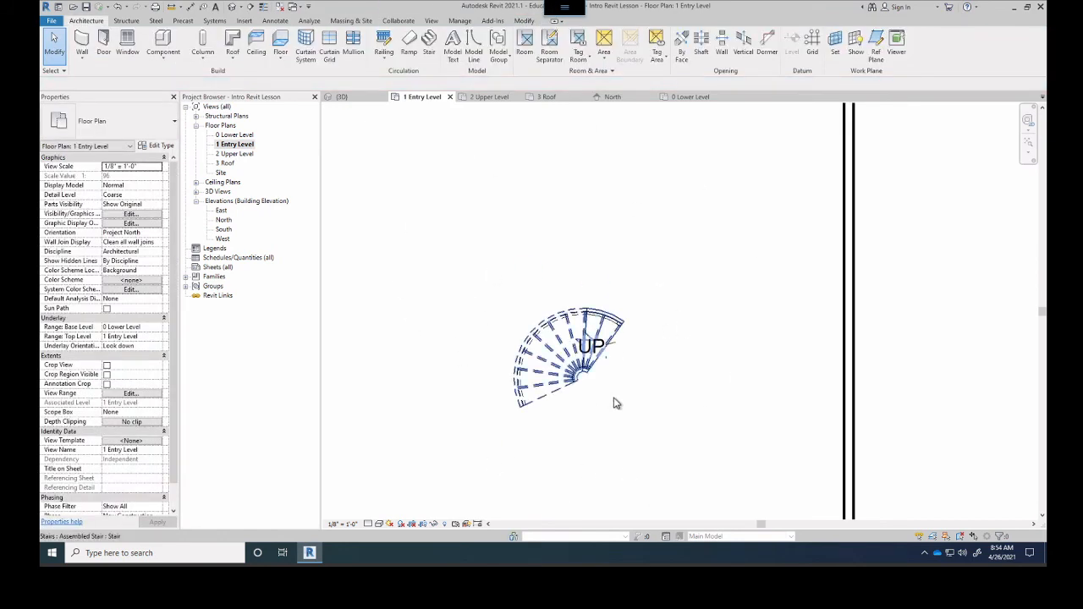
- Select the upper level floor in the 3D view, start editing its boundary, and open the 2 Upper Level floor plan at the spiral stair
scroll(588, 386, up, 2)
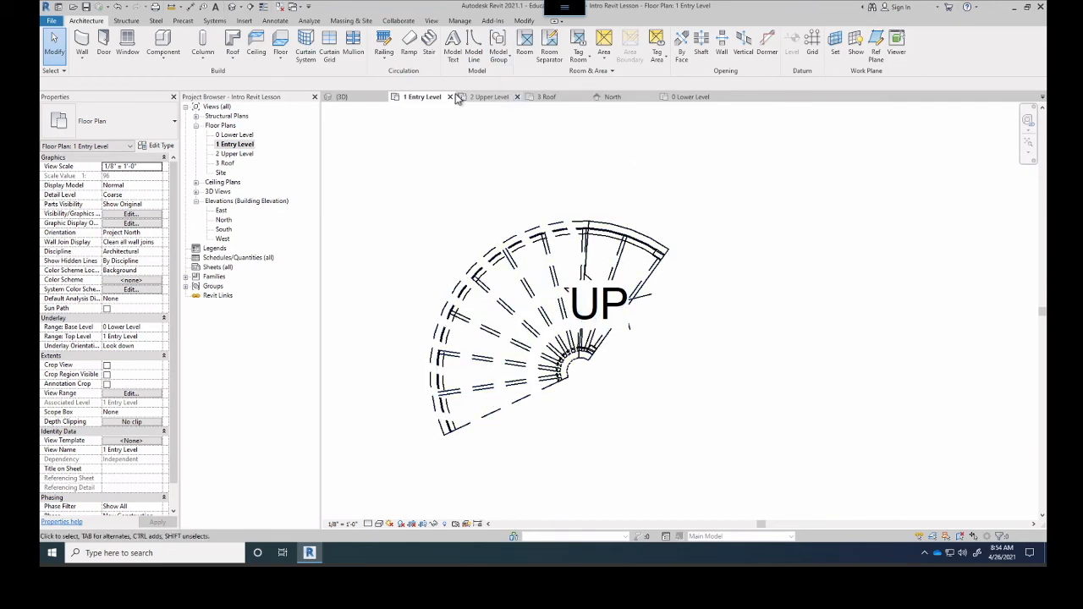
click(341, 96)
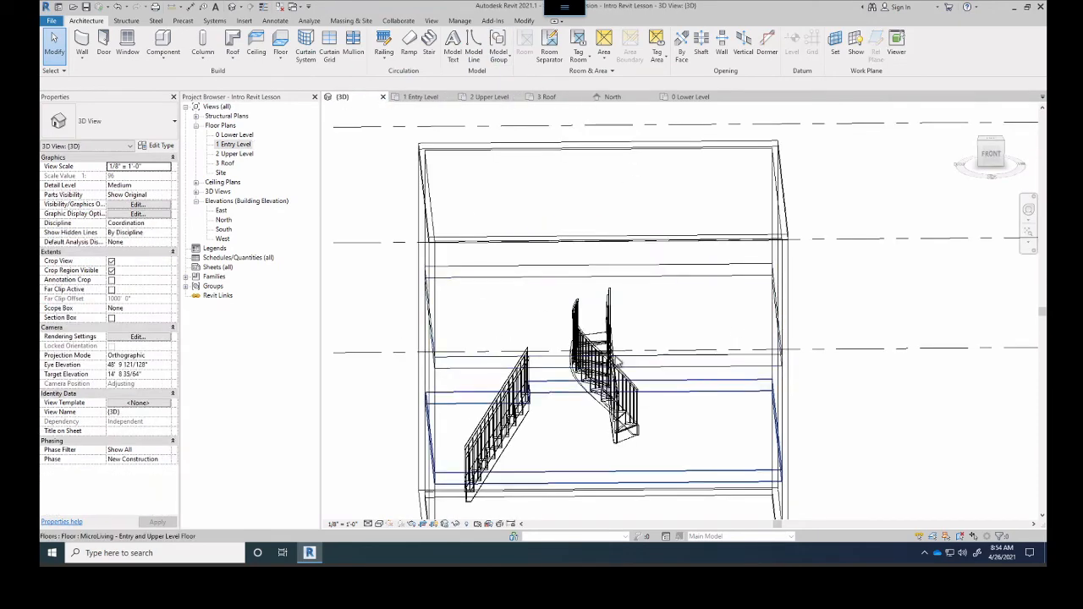
scroll(616, 364, up, 3)
shift+middle_drag(616, 364, 702, 375)
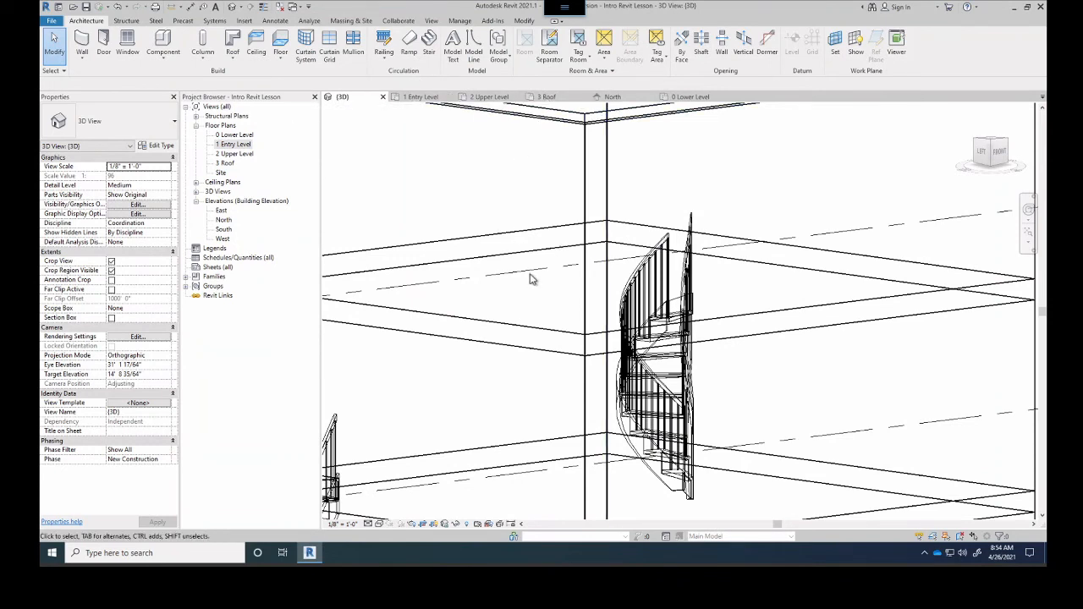
click(512, 332)
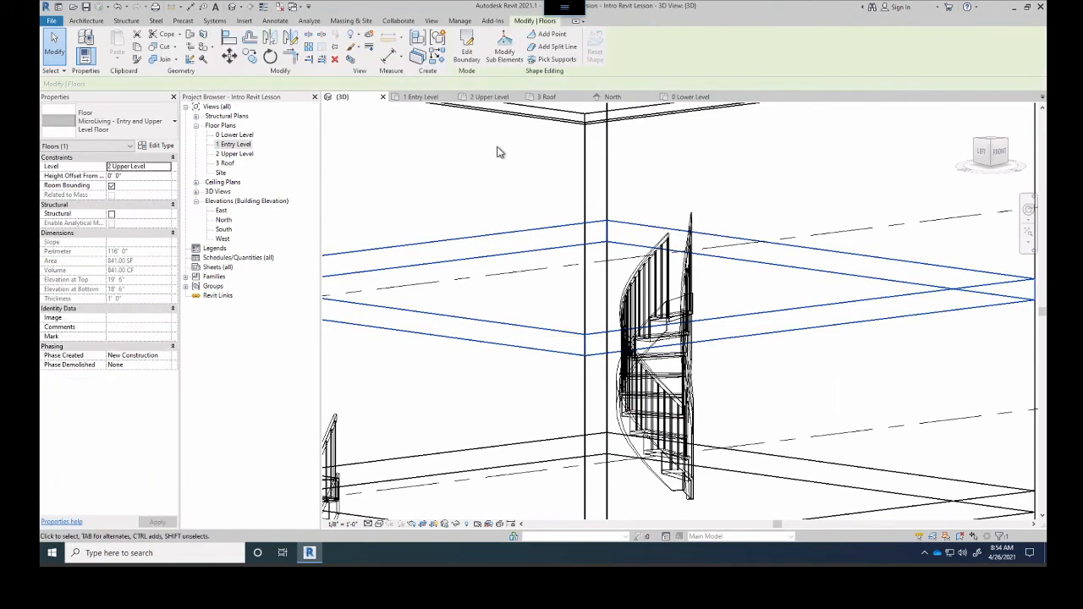
click(464, 47)
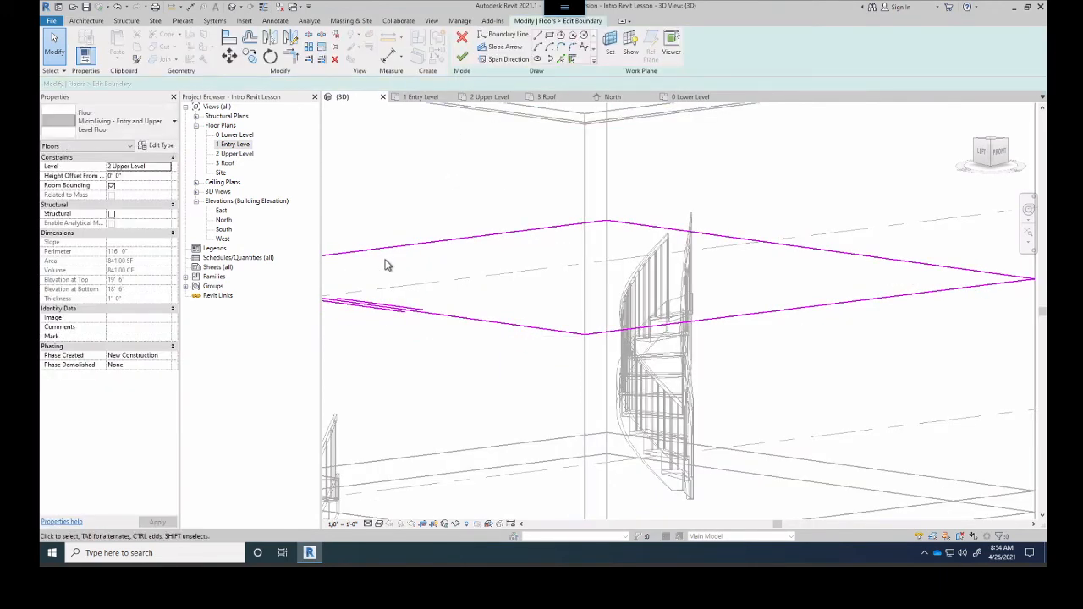
double_click(233, 154)
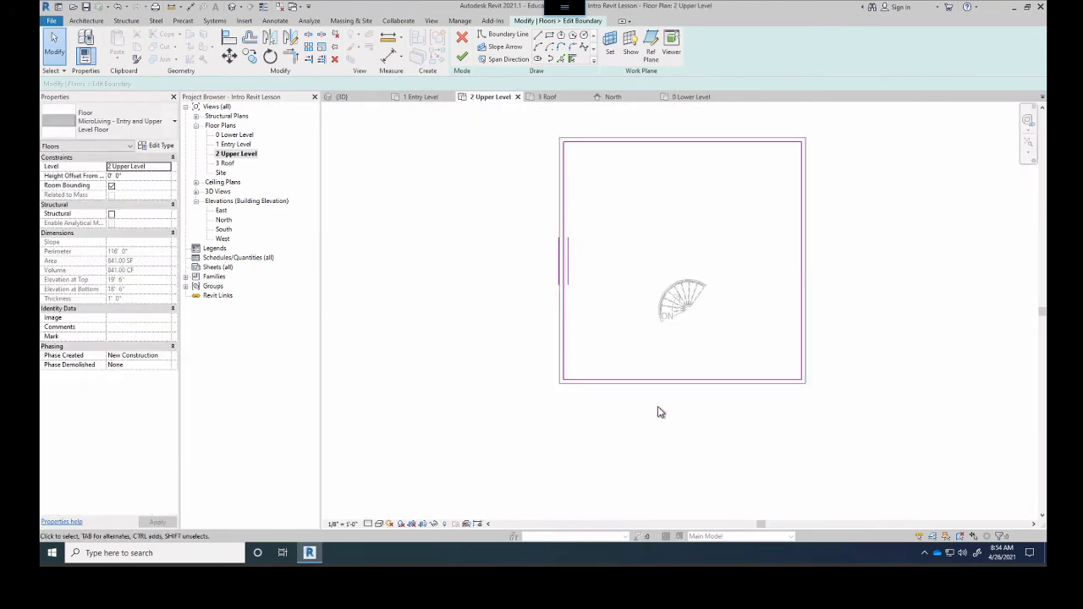
scroll(690, 322, up, 5)
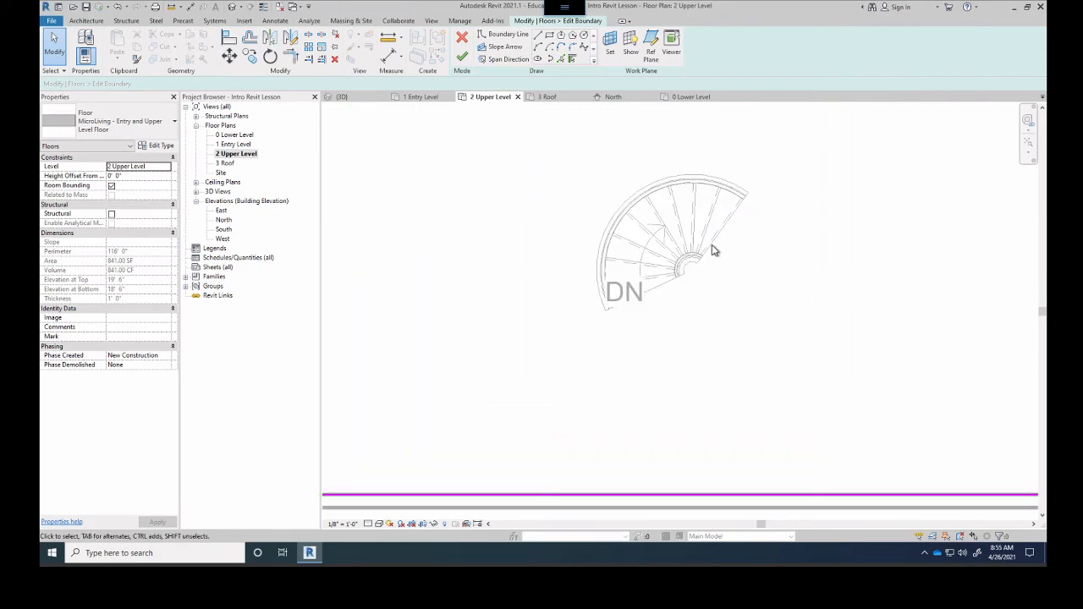
scroll(714, 251, down, 1)
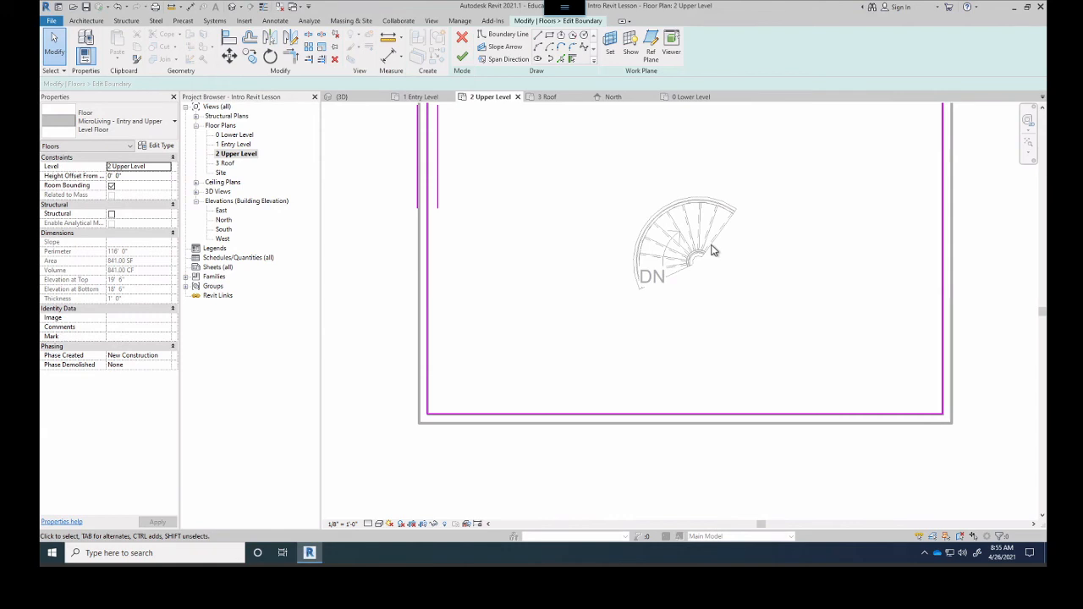
scroll(692, 252, up, 1)
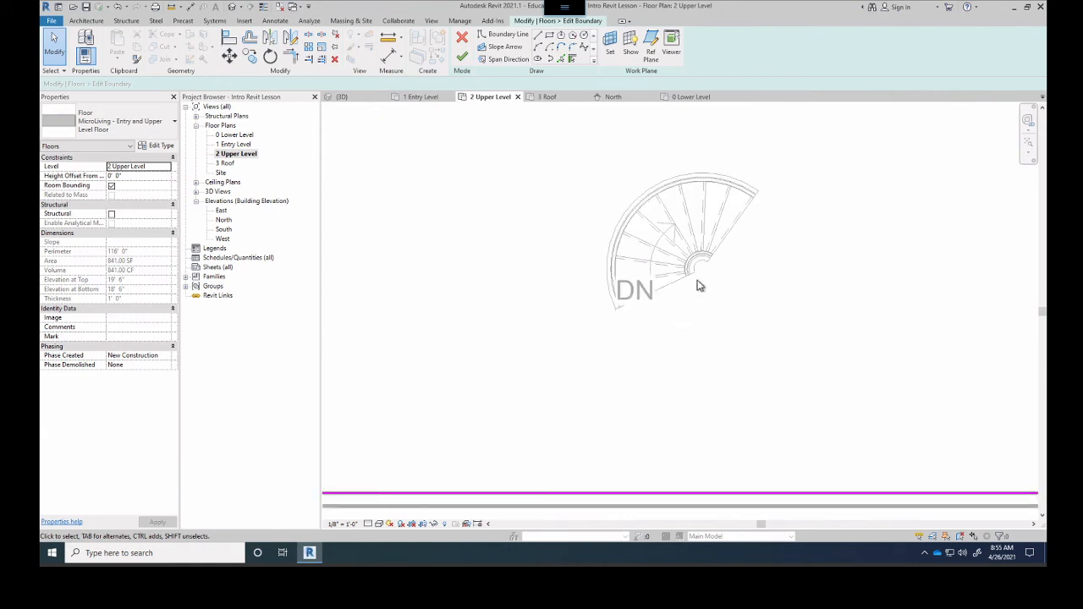
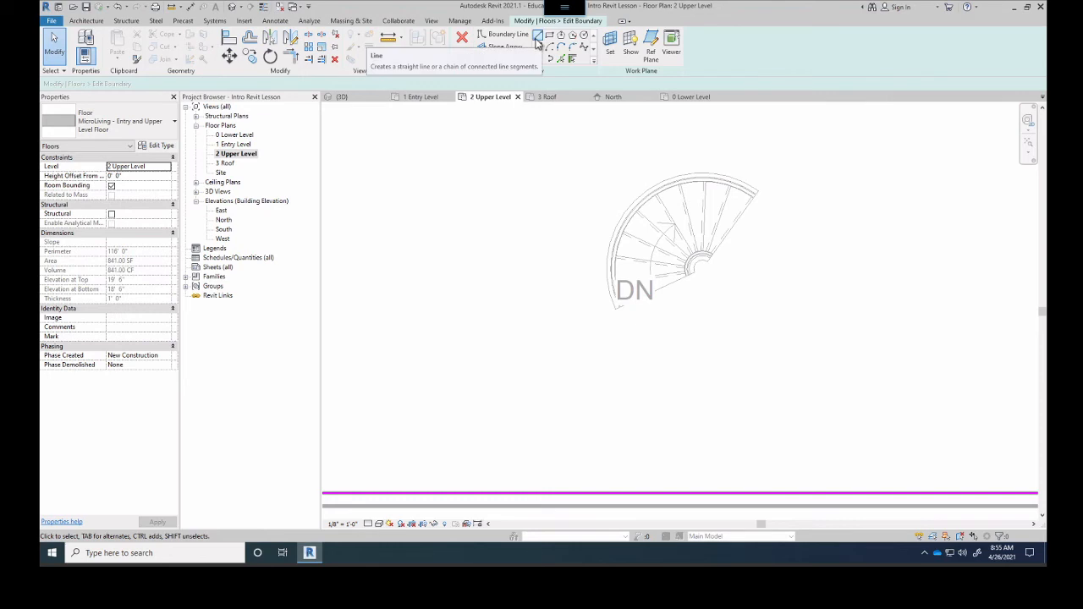
click(584, 36)
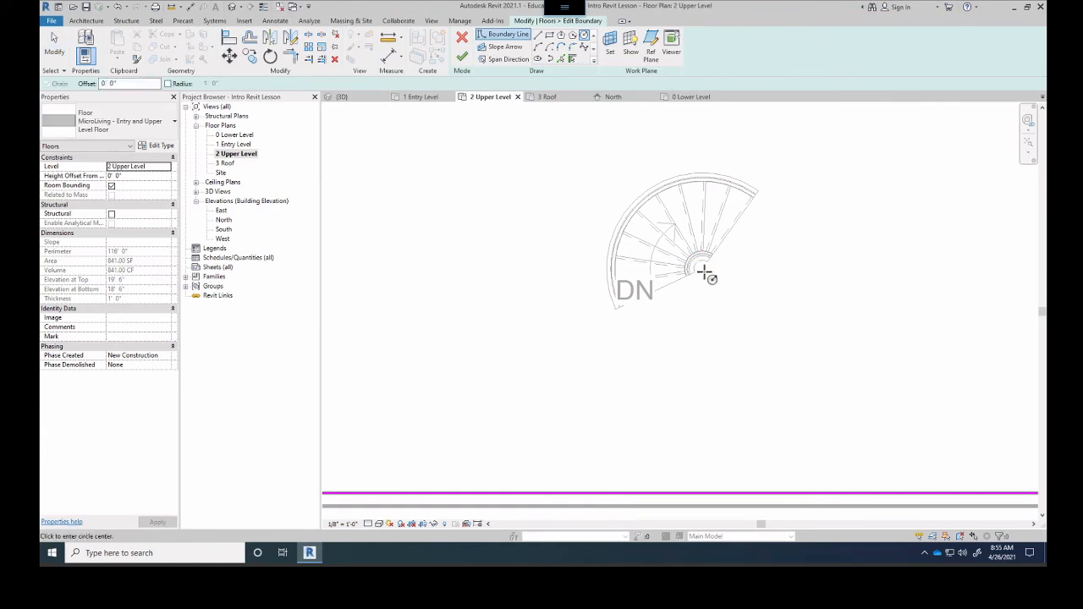
scroll(702, 271, up, 3)
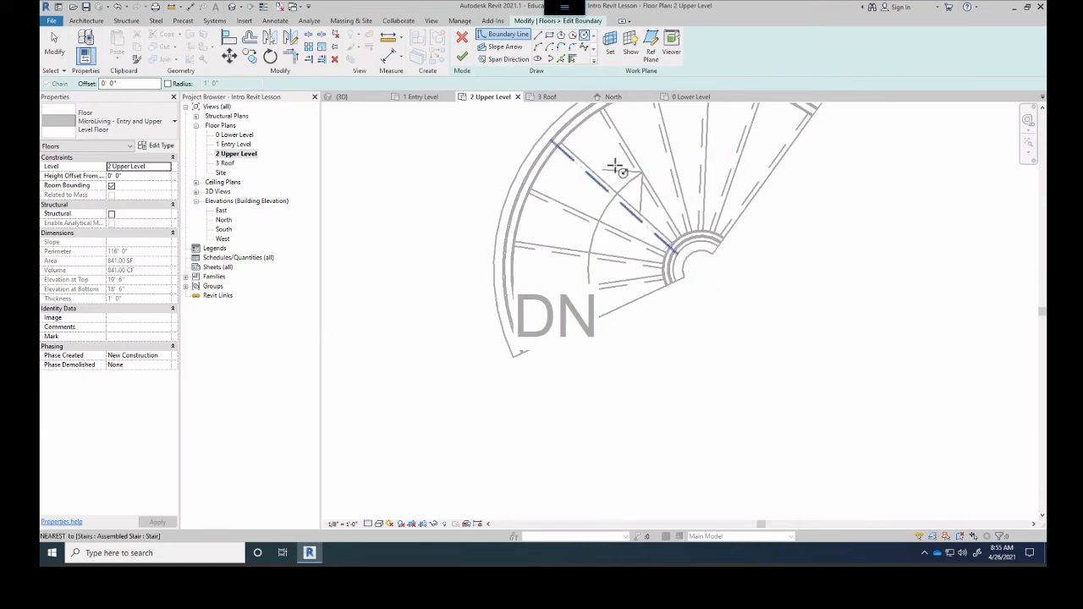
click(572, 61)
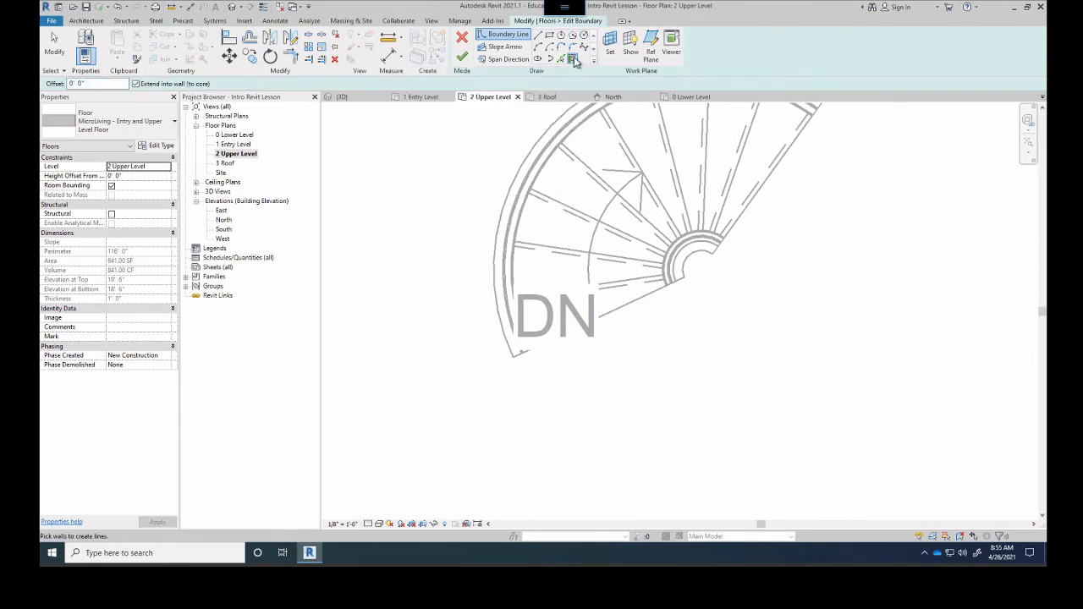
middle_drag(501, 226, 495, 275)
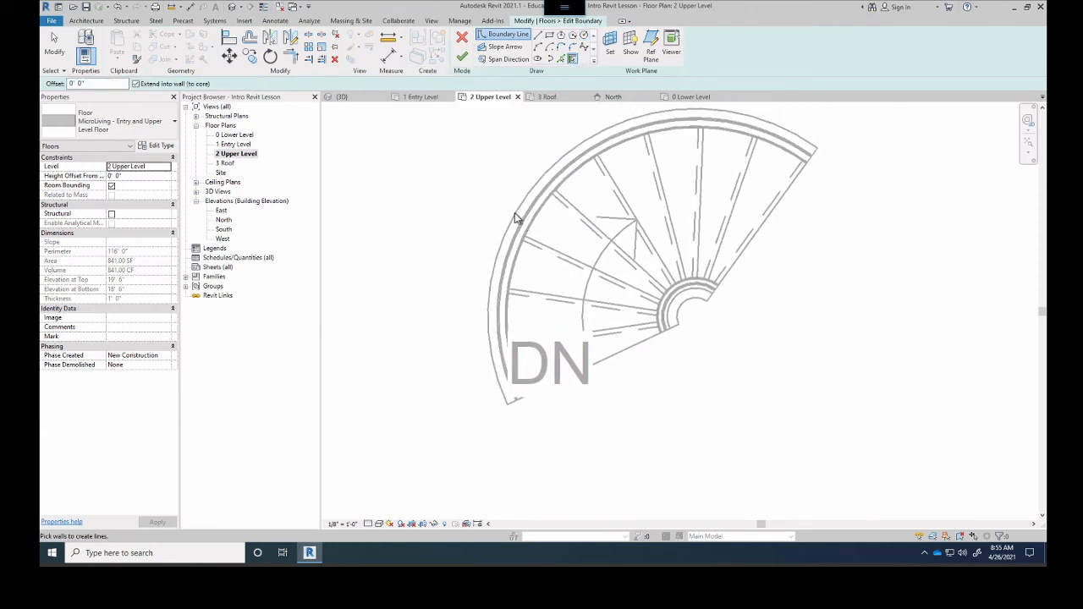
- Create boundary lines for the floor opening with Pick Lines on the spiral stair's outer arc, inner arc and both straight end edges
click(560, 61)
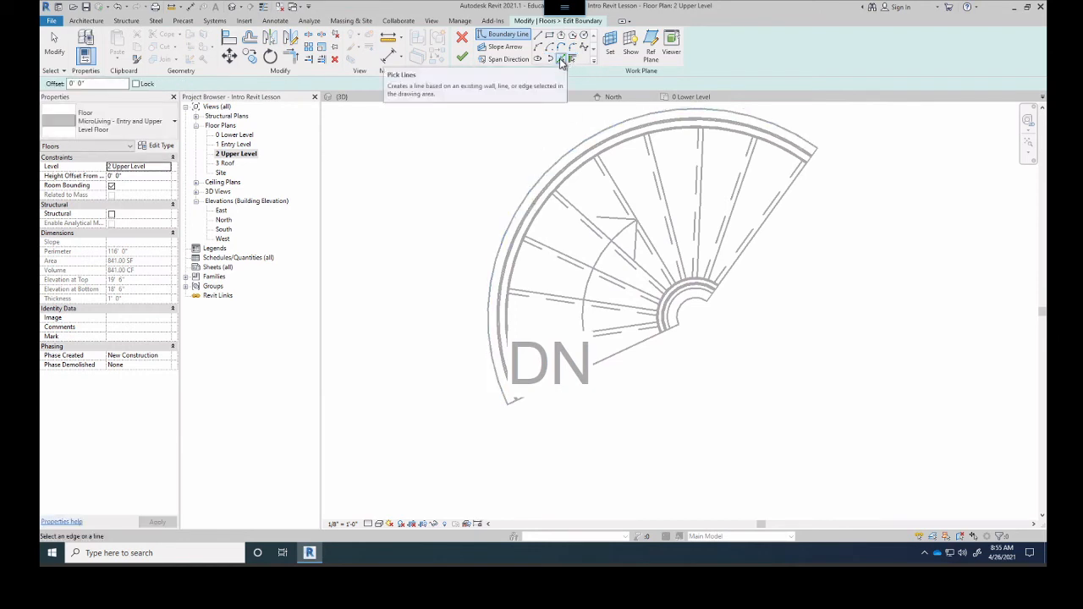
click(514, 227)
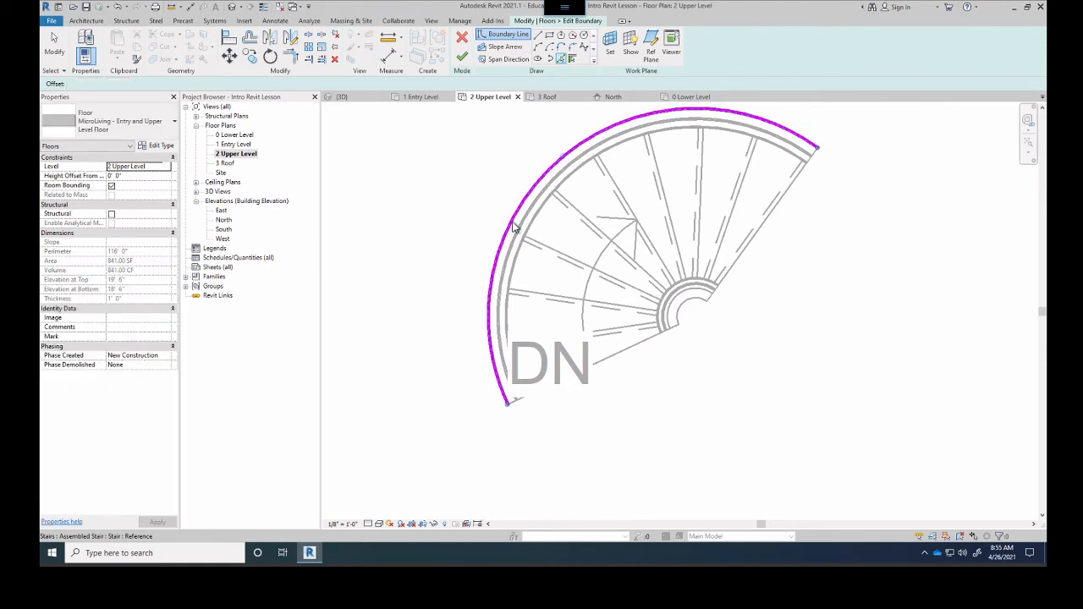
click(635, 351)
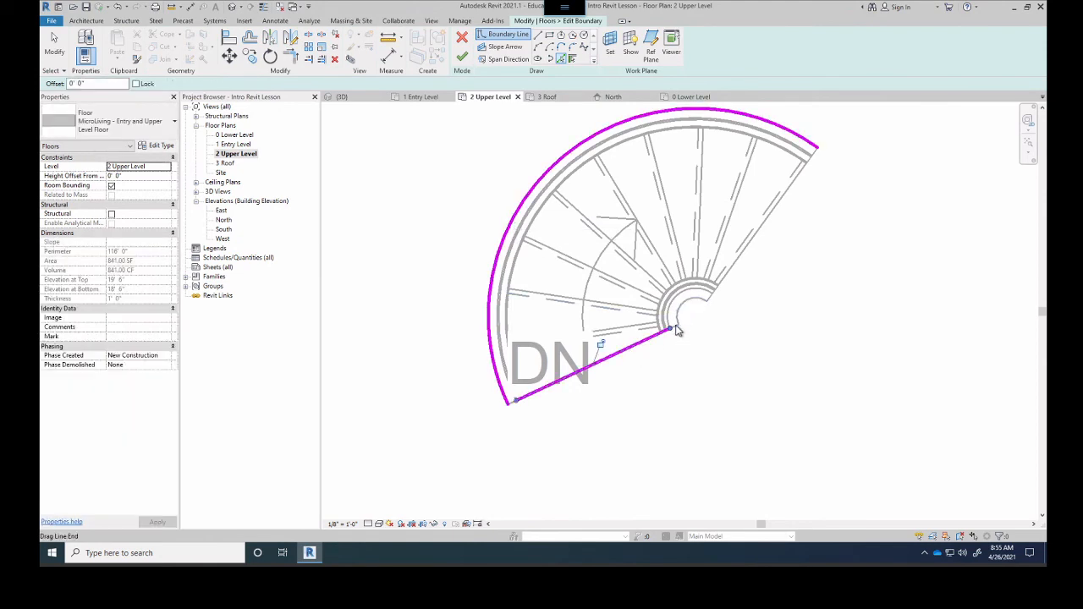
scroll(677, 332, up, 5)
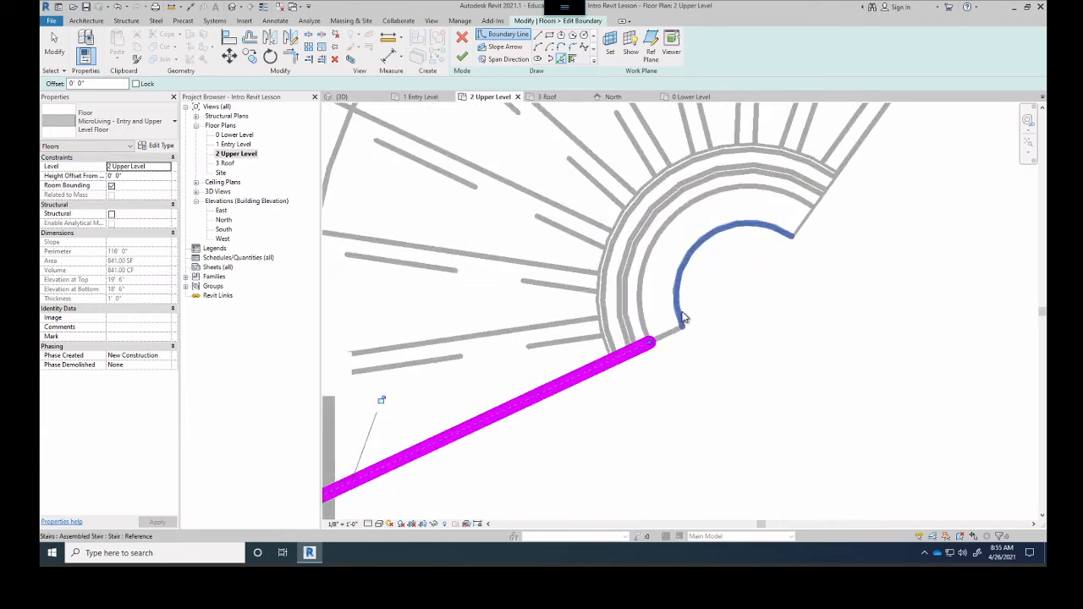
click(681, 320)
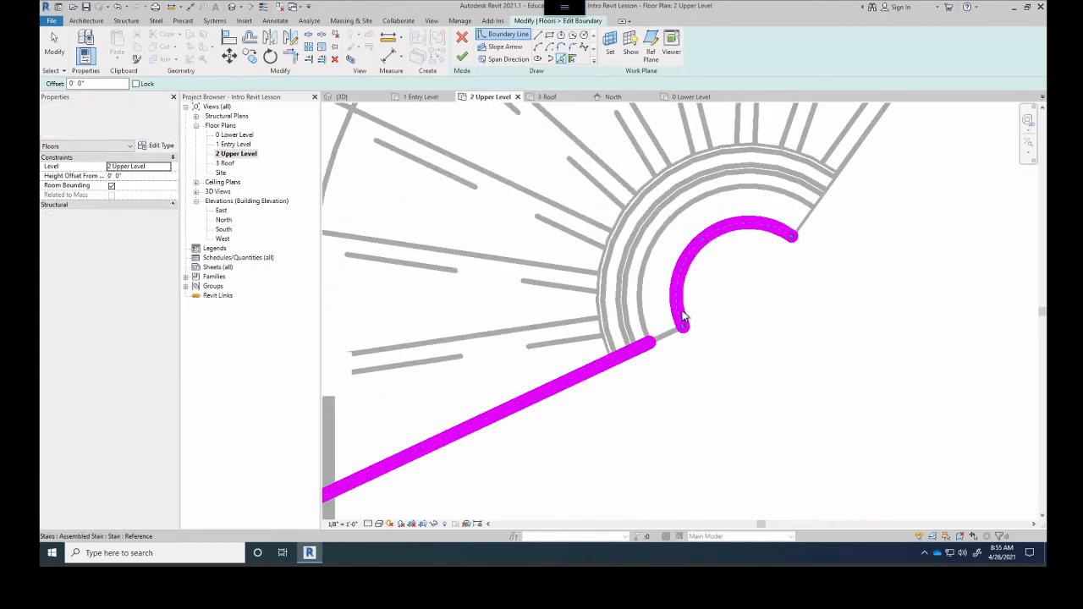
click(856, 154)
scroll(851, 218, down, 4)
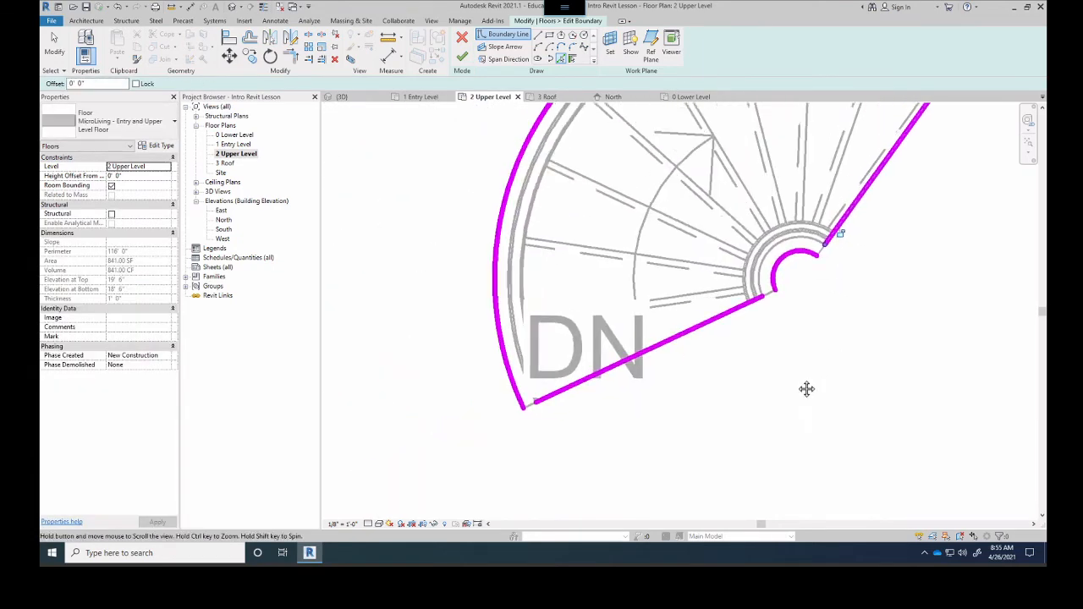
- Trim the opening's right straight edge to corners with the outer arc and the inner arc
middle_drag(806, 389, 754, 515)
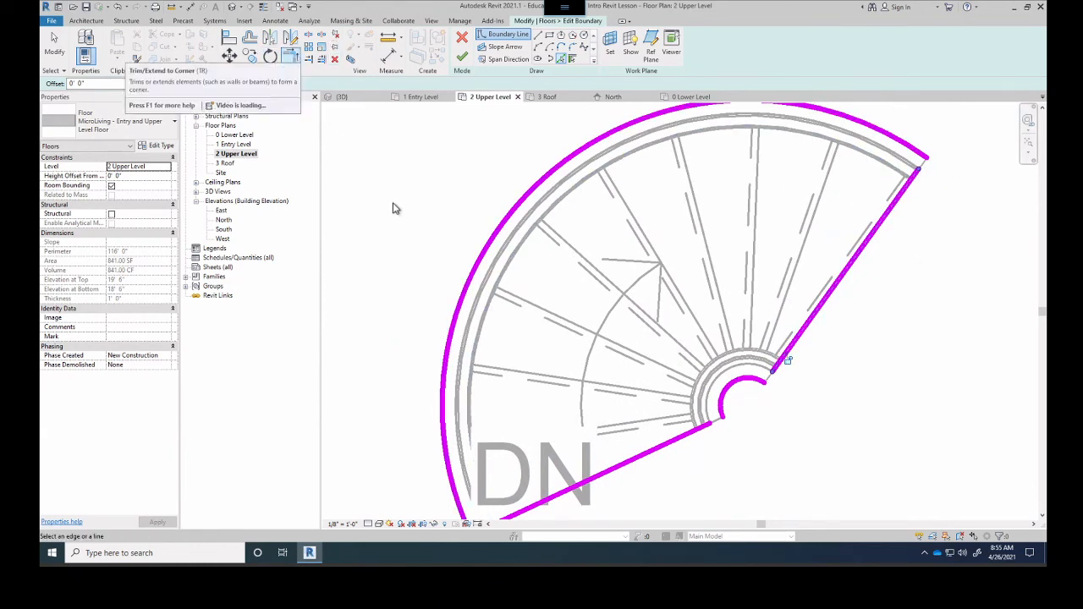
click(290, 57)
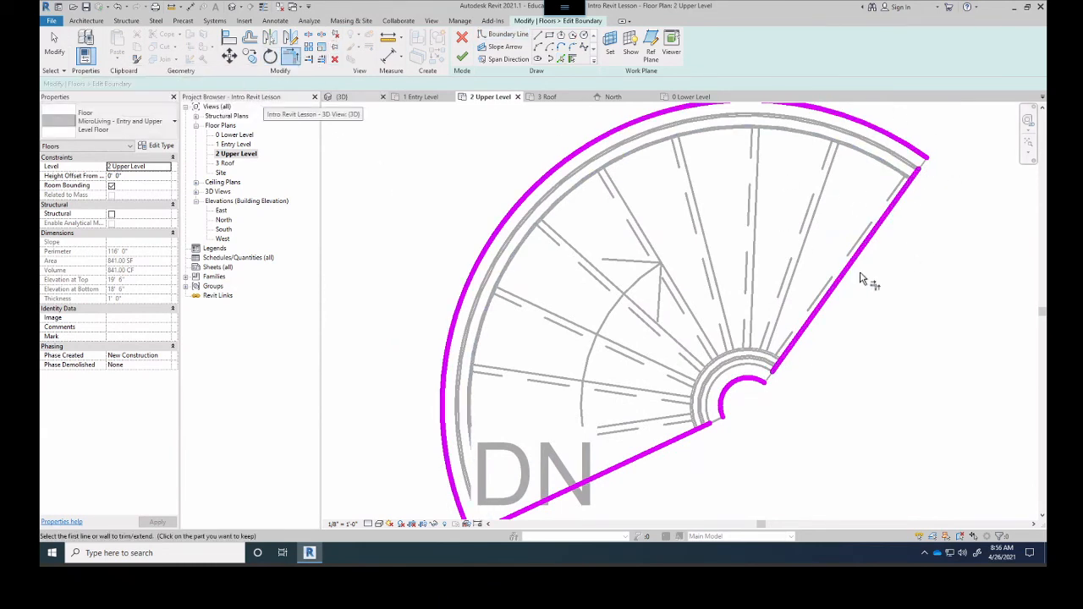
click(897, 208)
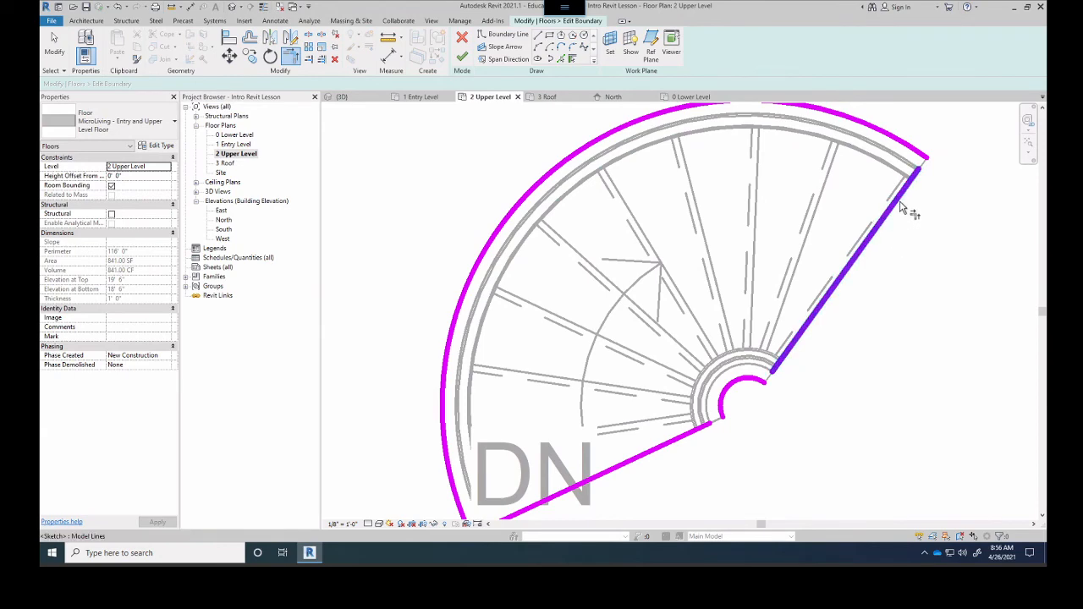
click(914, 158)
scroll(780, 403, up, 3)
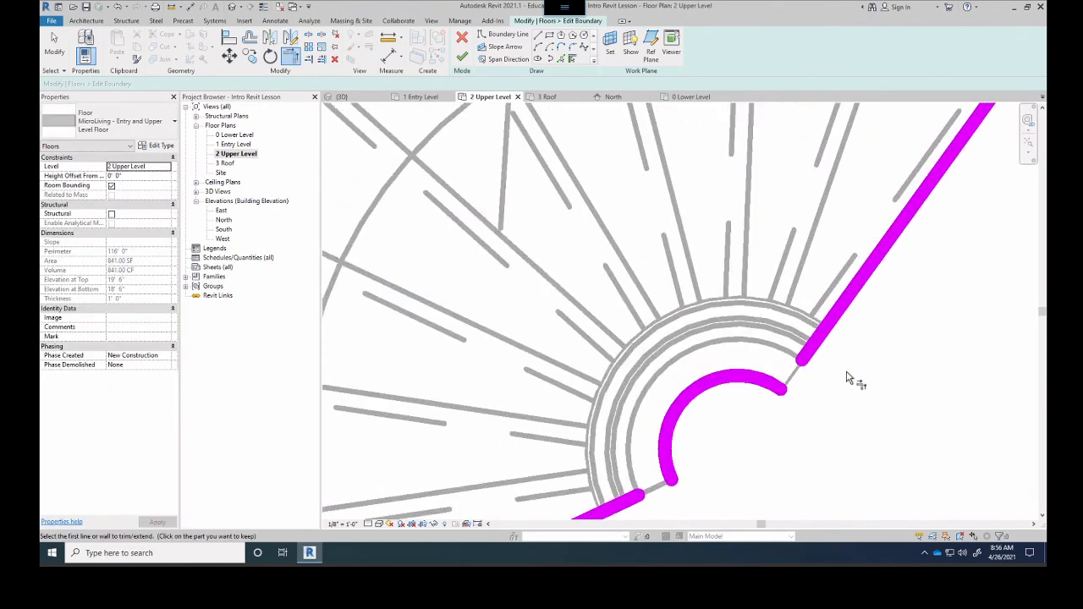
click(855, 303)
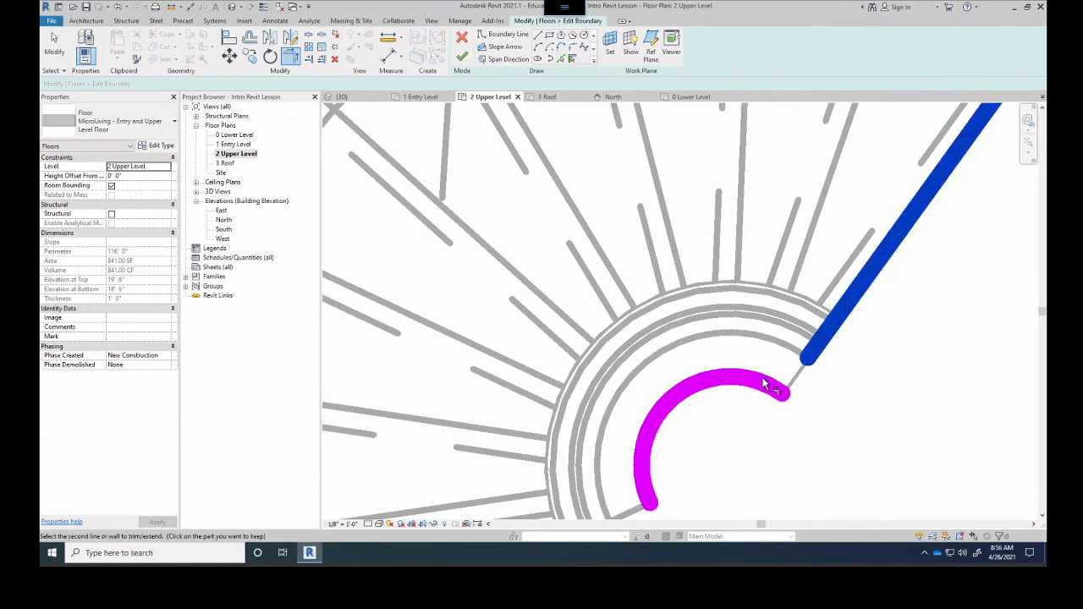
click(764, 386)
click(764, 386)
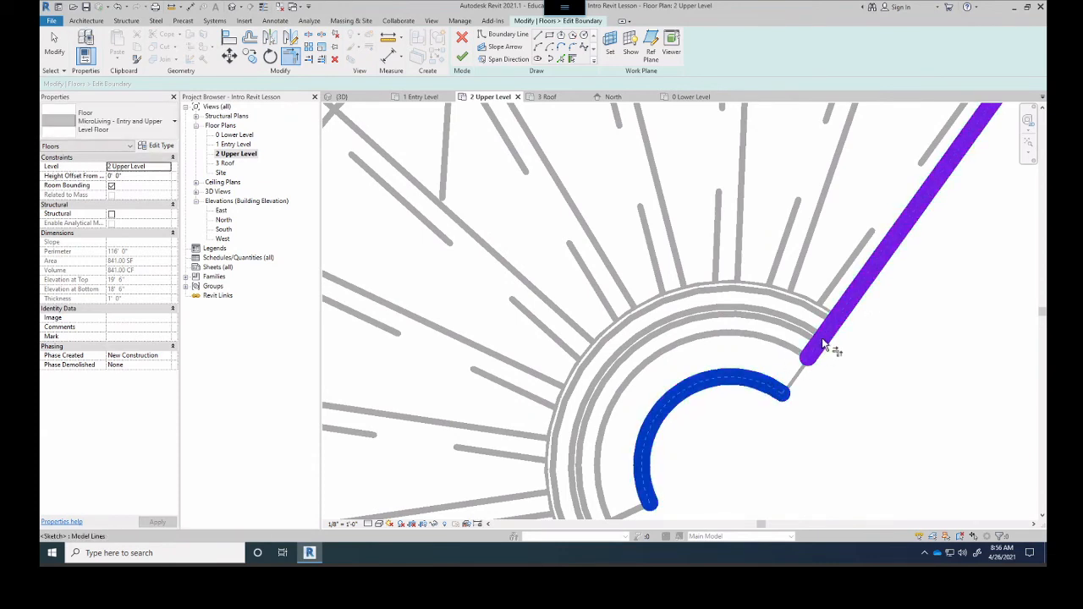
click(821, 349)
- Trim the opening's lower straight edge to a corner with the inner arc, and try to finish the floor boundary
scroll(761, 320, down, 4)
scroll(734, 373, up, 7)
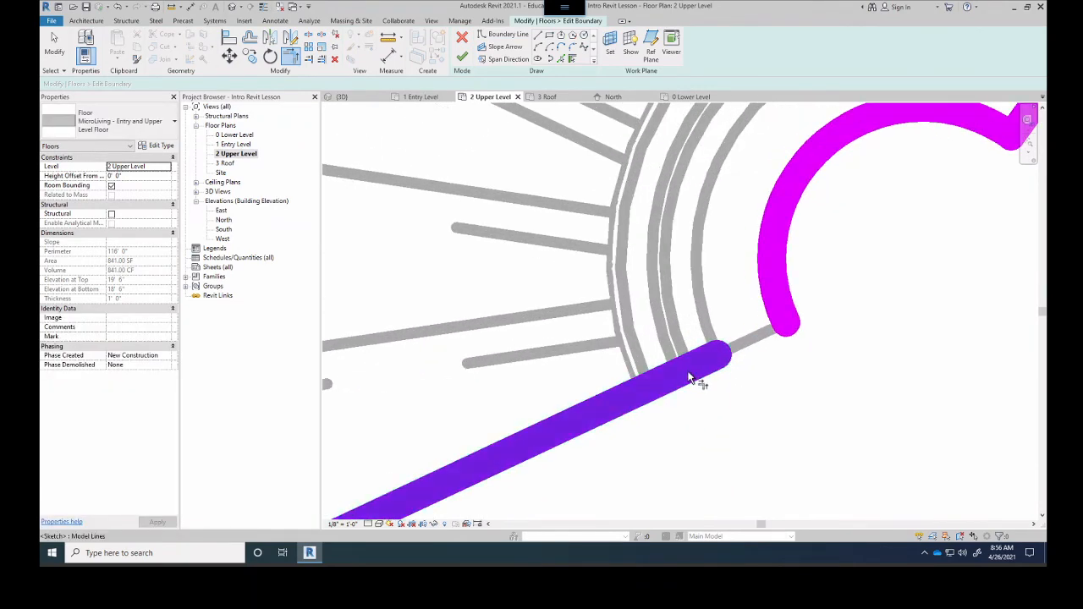
click(699, 369)
click(779, 301)
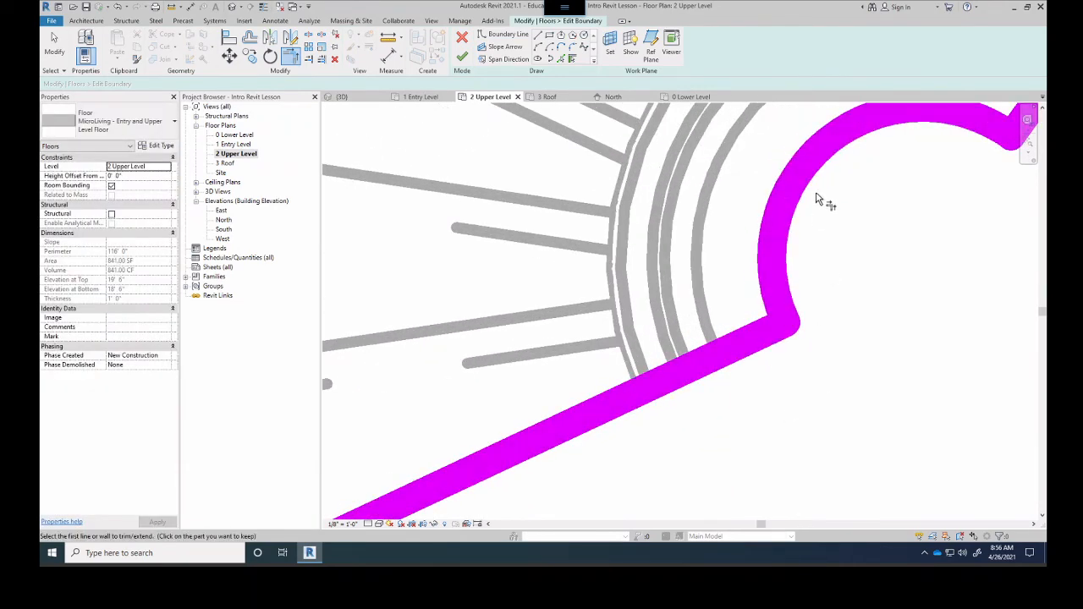
scroll(838, 211, down, 5)
scroll(849, 229, down, 5)
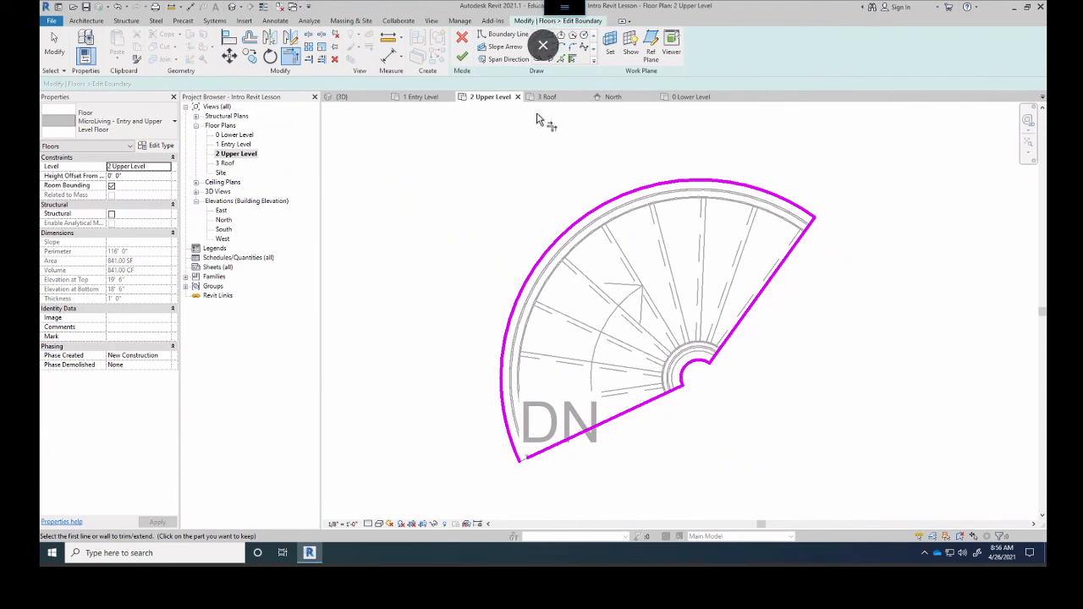
click(464, 59)
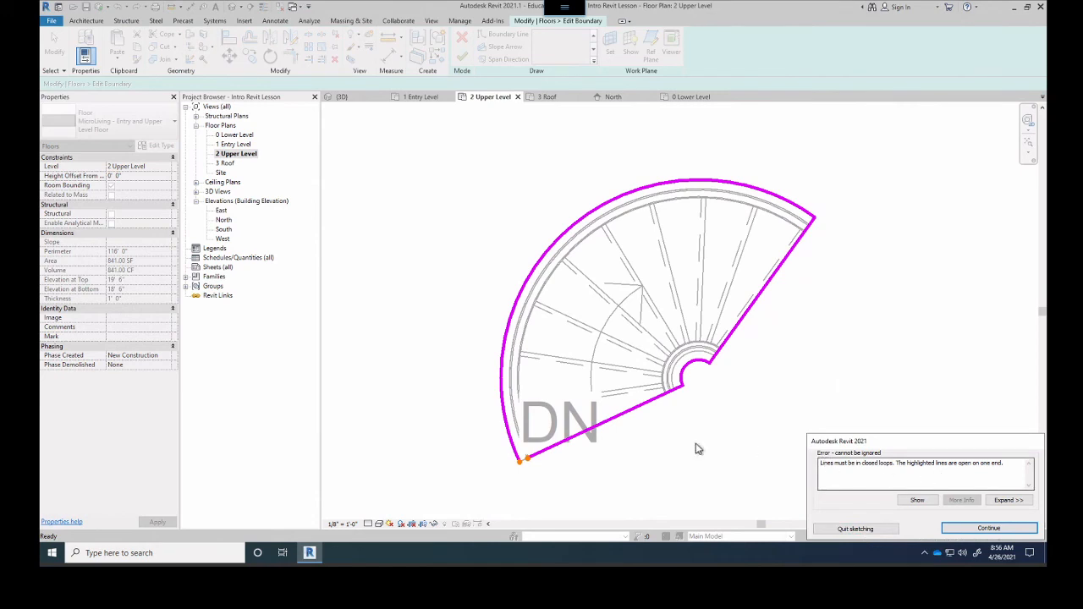
scroll(553, 483, up, 5)
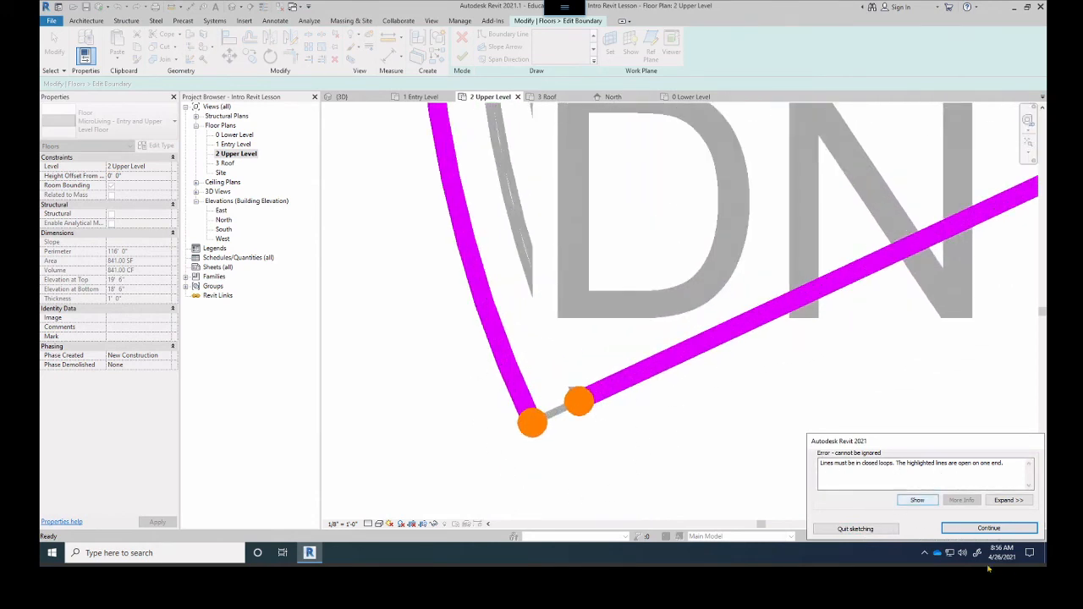
click(988, 529)
- Trim the lower straight edge to a corner with the outer arc, and finish the floor boundary edit
key(t)
key(r)
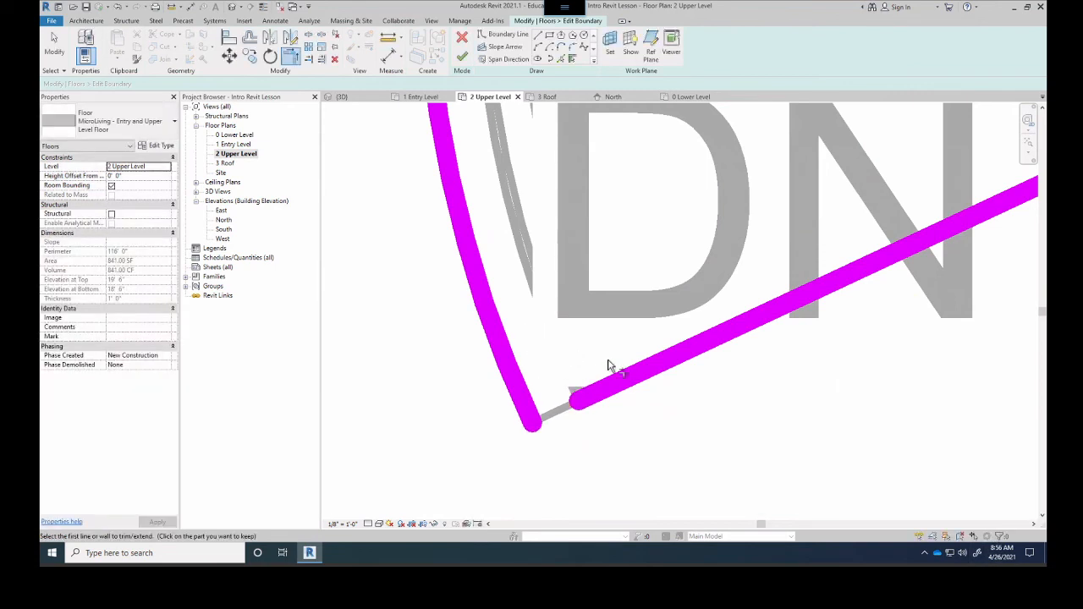
click(641, 377)
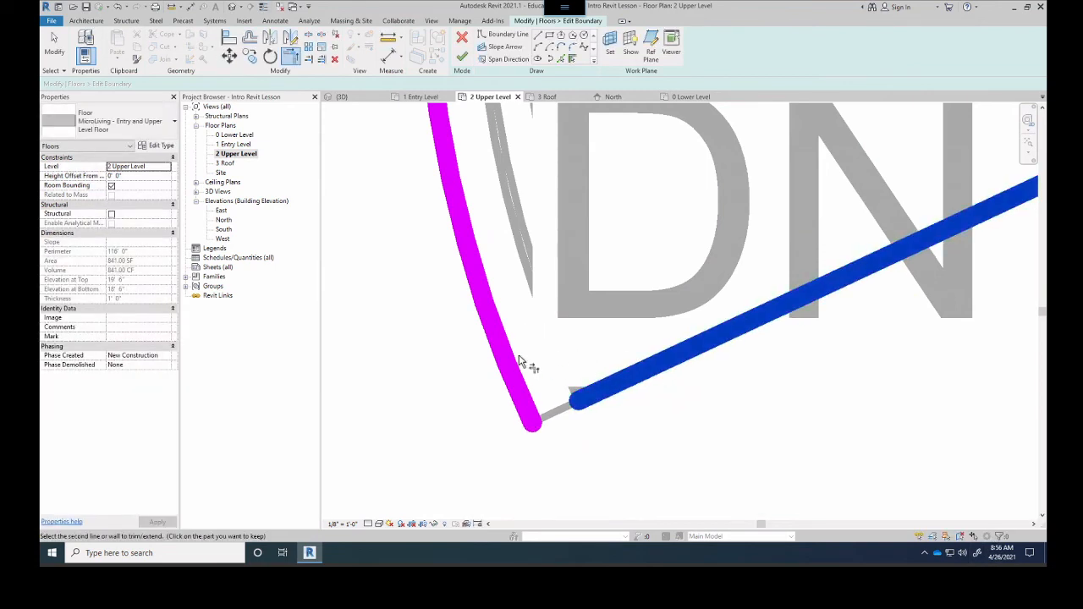
click(509, 366)
scroll(745, 300, down, 5)
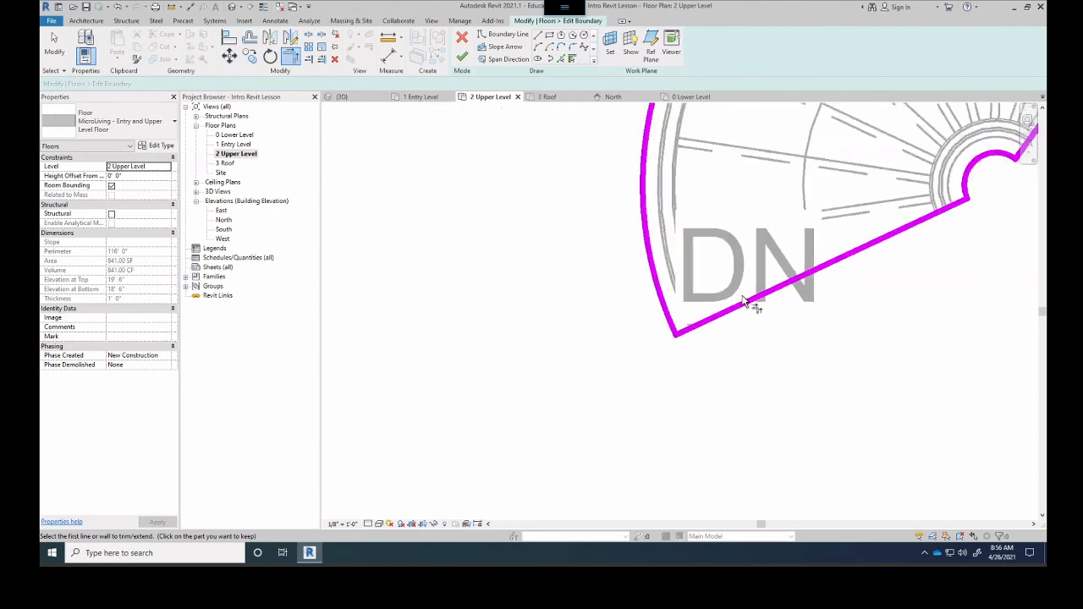
middle_drag(811, 311, 756, 384)
scroll(756, 384, up, 1)
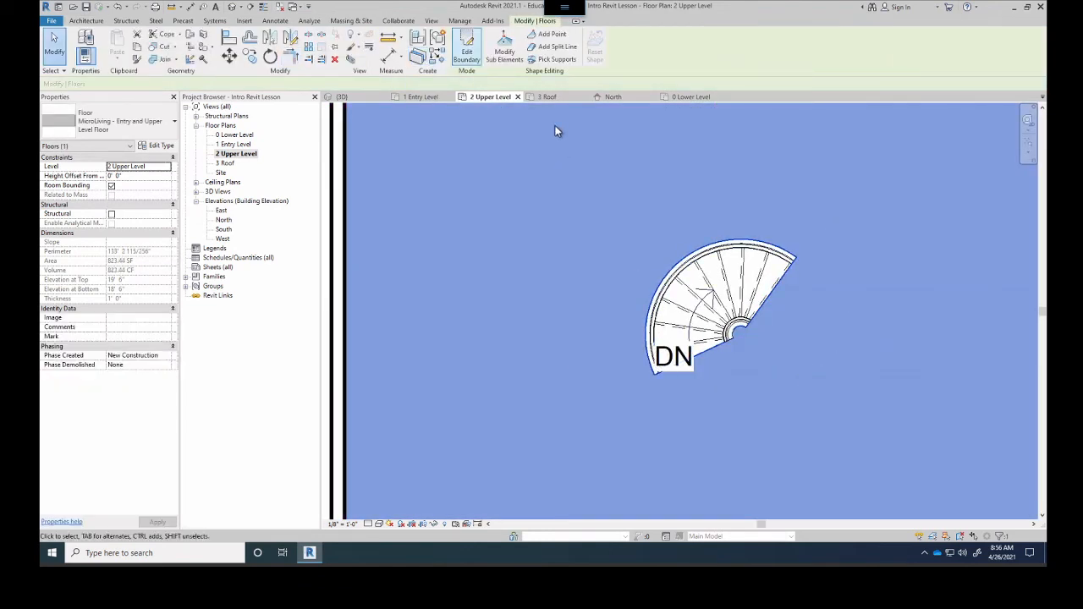
- Open the {3D} view and temporarily hide the roof element above the stairs
click(356, 99)
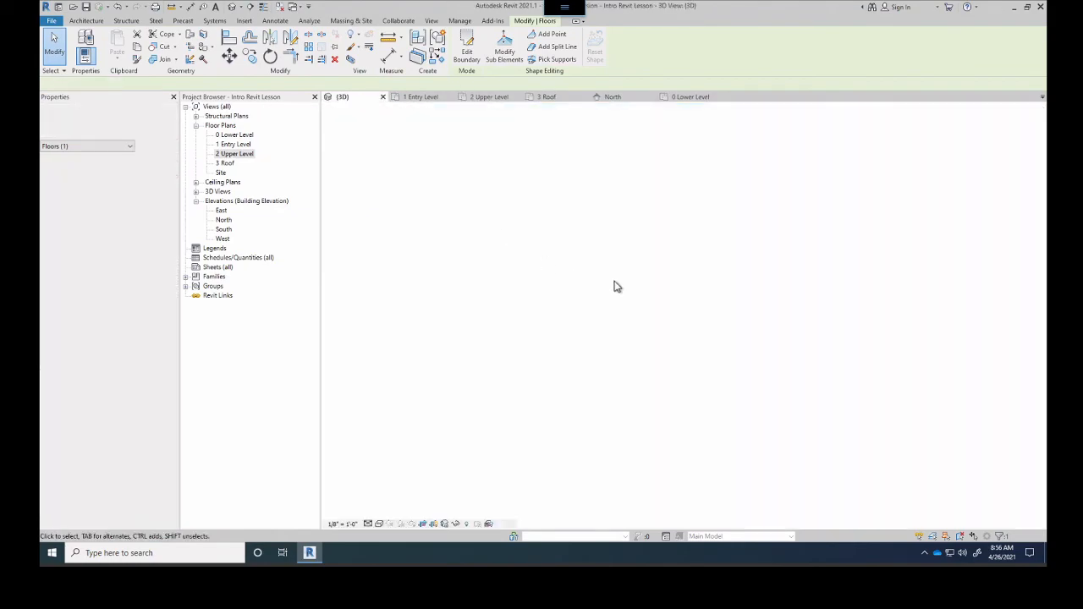
scroll(711, 279, down, 3)
shift+middle_drag(704, 269, 617, 271)
shift+middle_drag(680, 382, 707, 380)
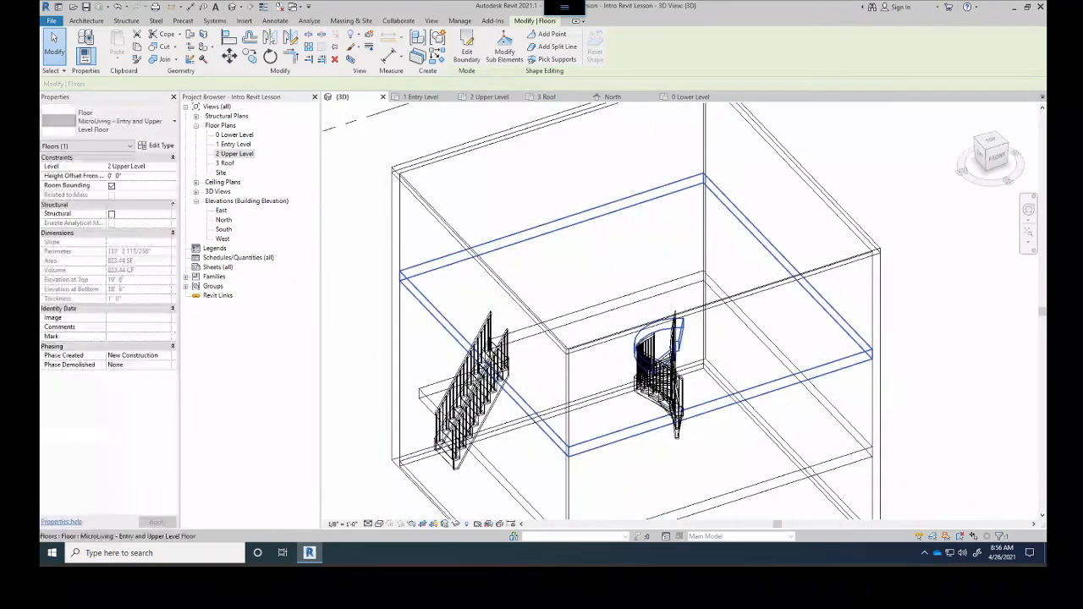
click(850, 249)
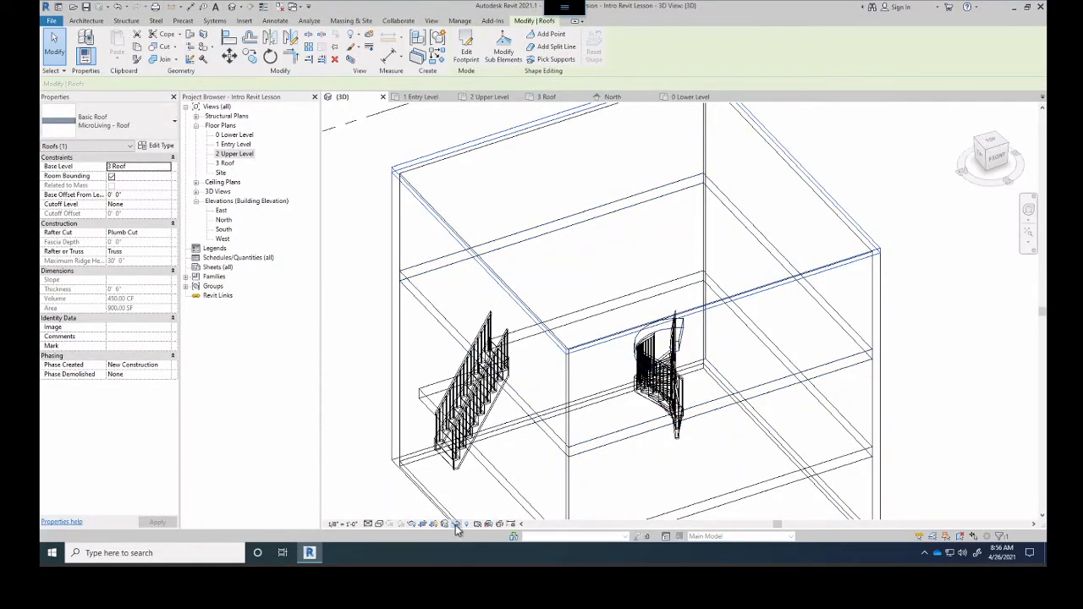
click(456, 524)
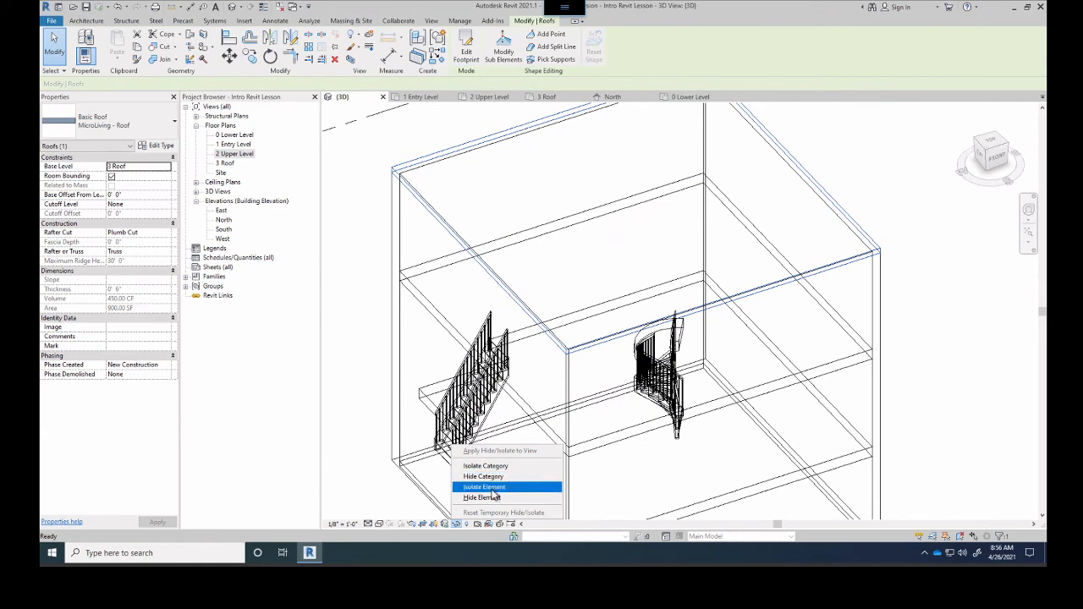
click(495, 499)
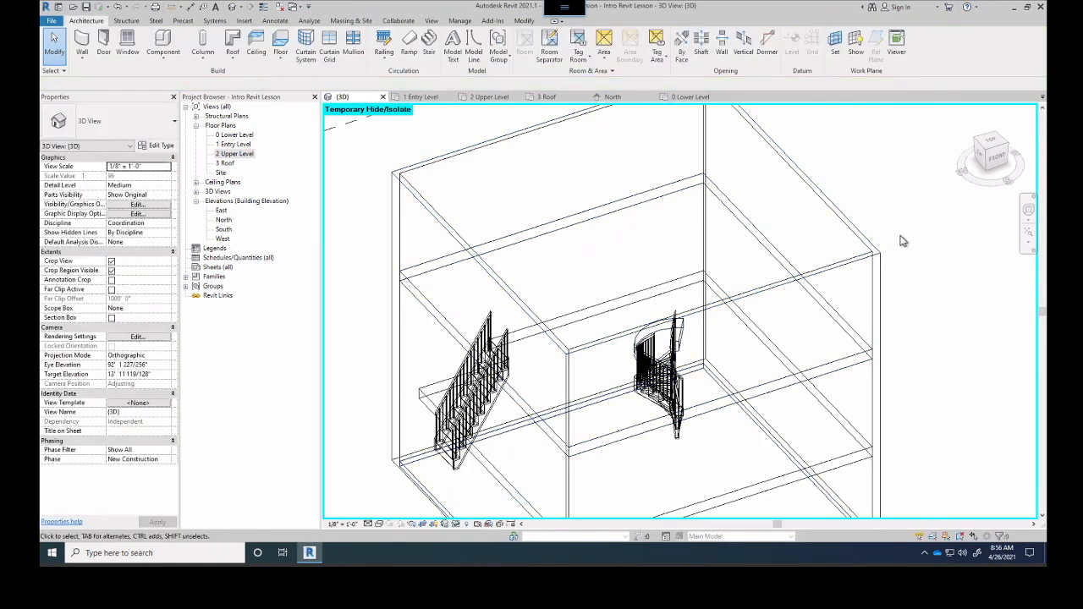
- Set the 3D view's visual style to Shaded and examine the spiral stair opening from above
shift+middle_drag(914, 254, 930, 273)
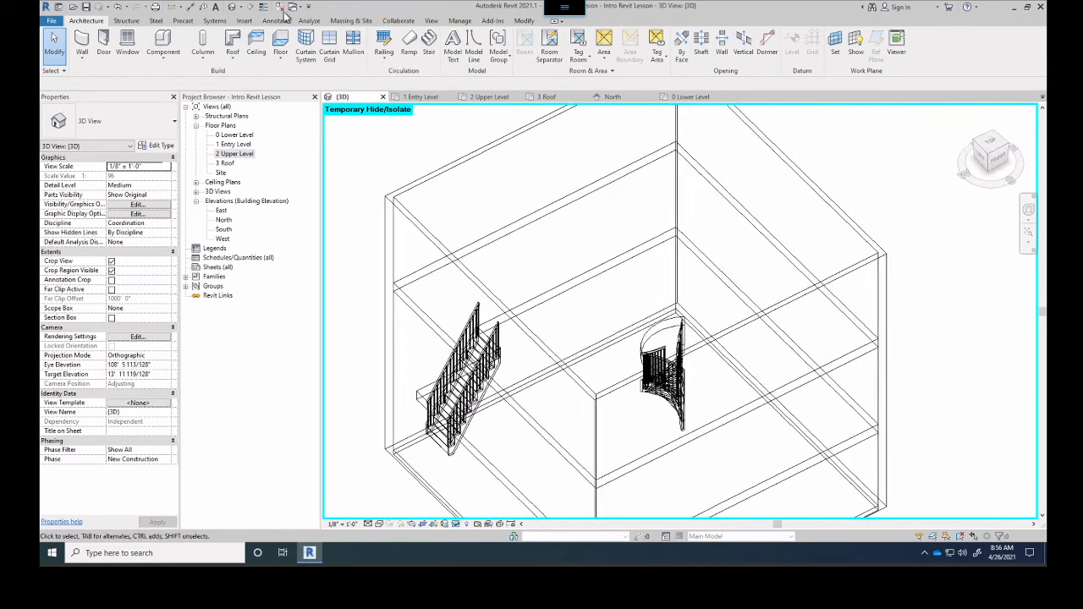
click(379, 524)
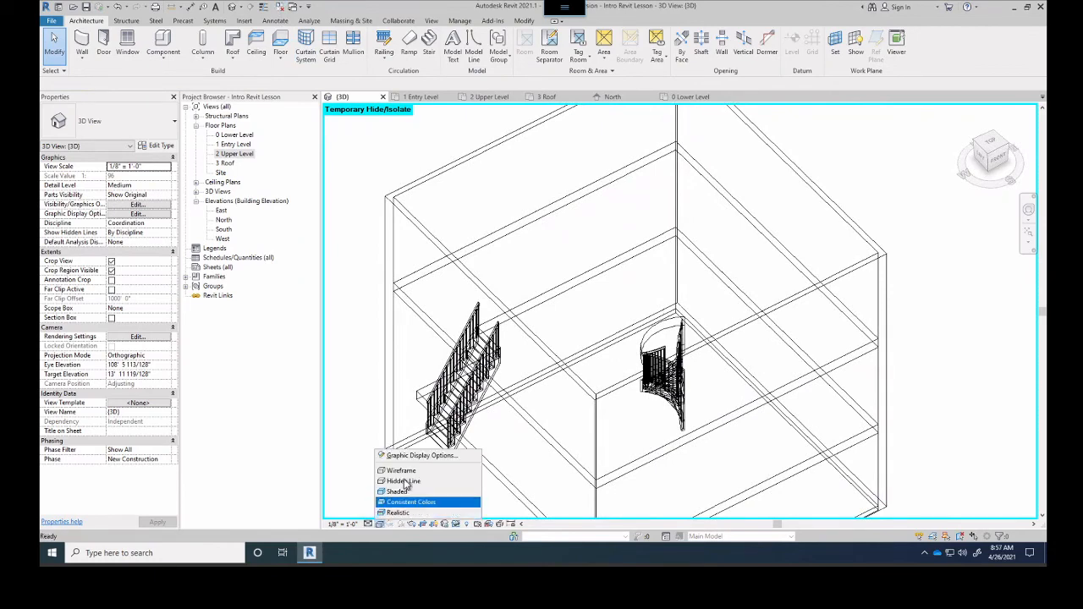
click(398, 492)
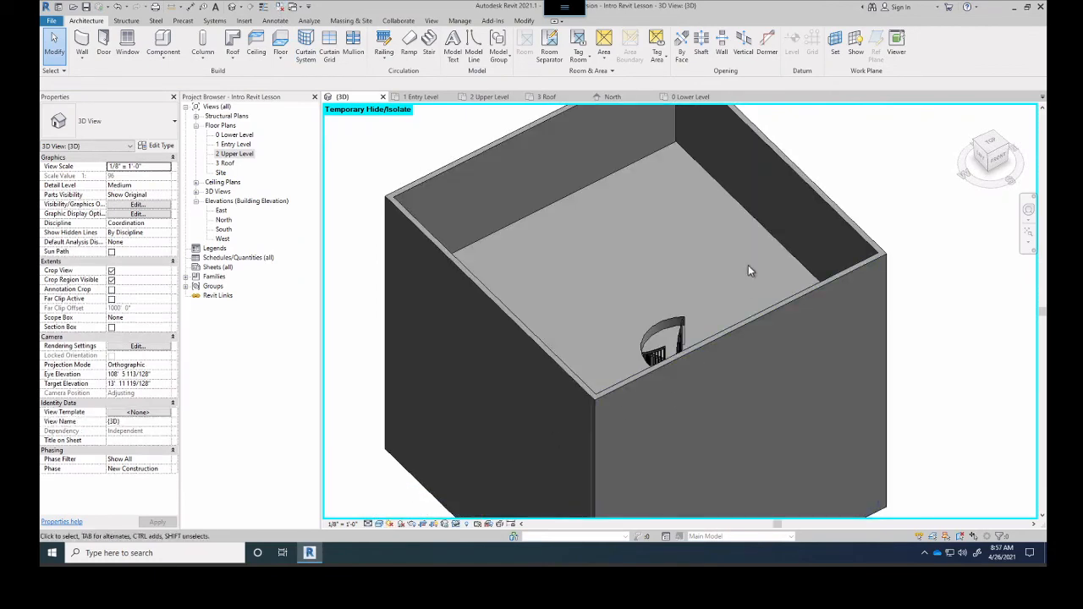
mouse_move(748, 268)
shift+middle_down()
mouse_move(708, 322)
mouse_move(699, 378)
mouse_move(786, 395)
mouse_move(868, 380)
mouse_move(878, 435)
mouse_move(854, 460)
mouse_move(829, 389)
mouse_move(847, 362)
mouse_move(885, 370)
mouse_move(888, 398)
shift+middle_up()
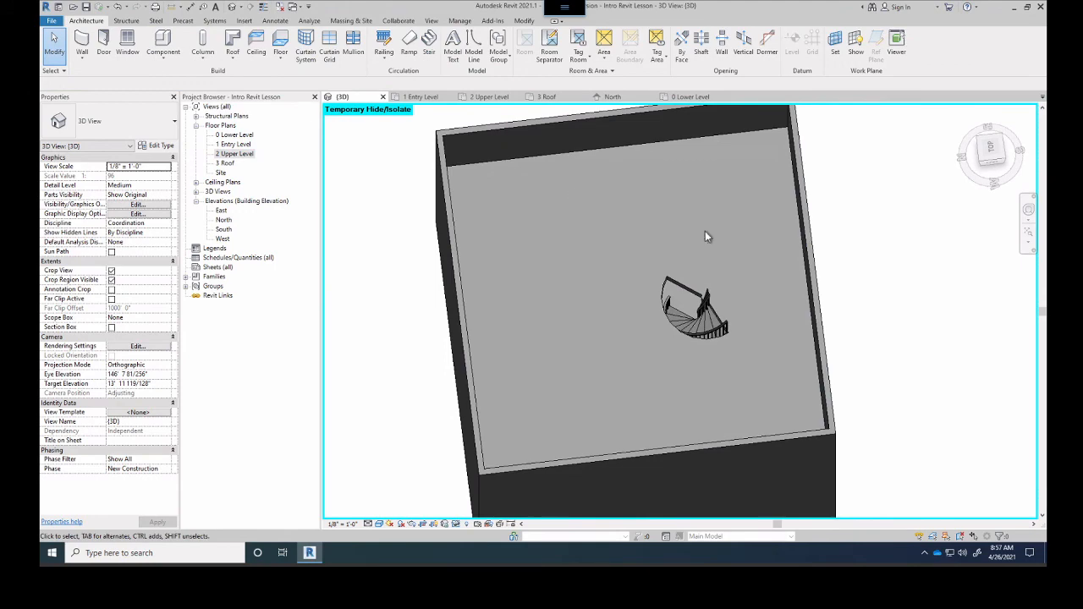
shift+middle_drag(749, 336, 562, 358)
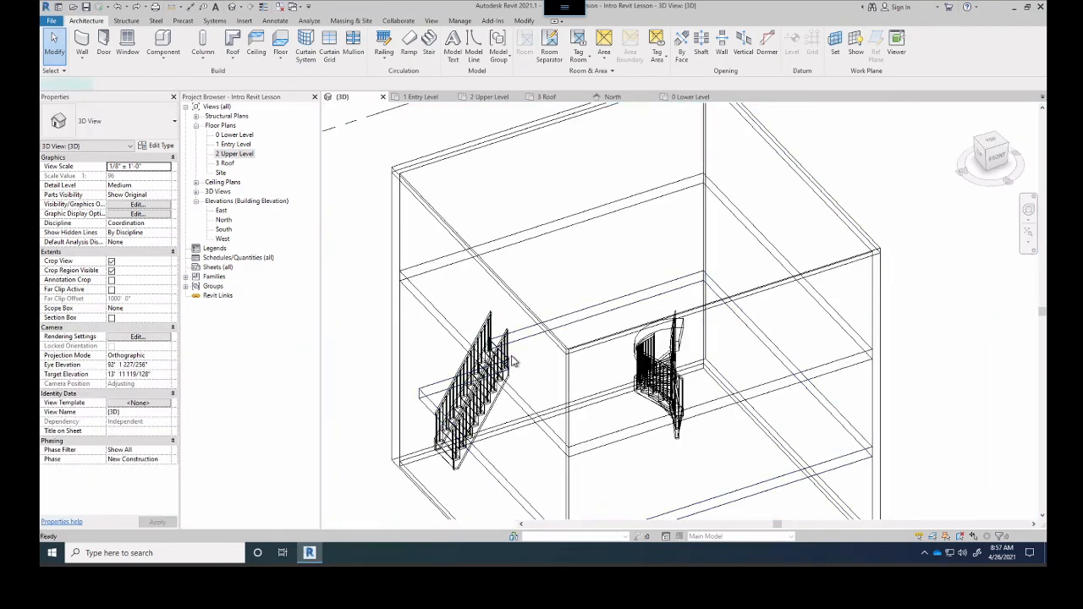
- Edit the upper level floor's boundary in the 2 Upper Level plan and delete all the boundary lines around the spiral stair
double_click(587, 305)
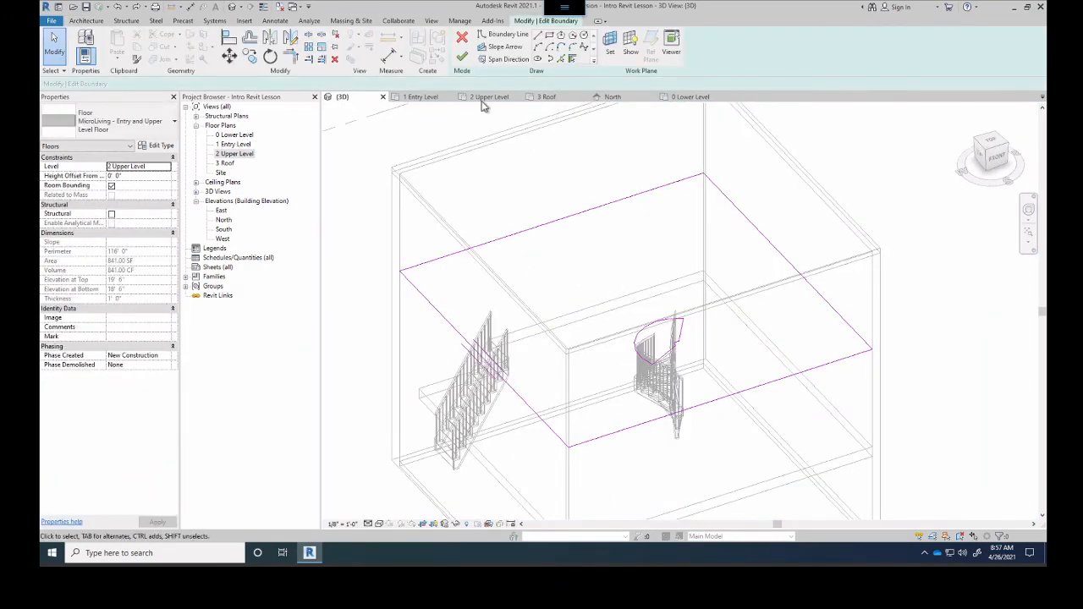
double_click(232, 154)
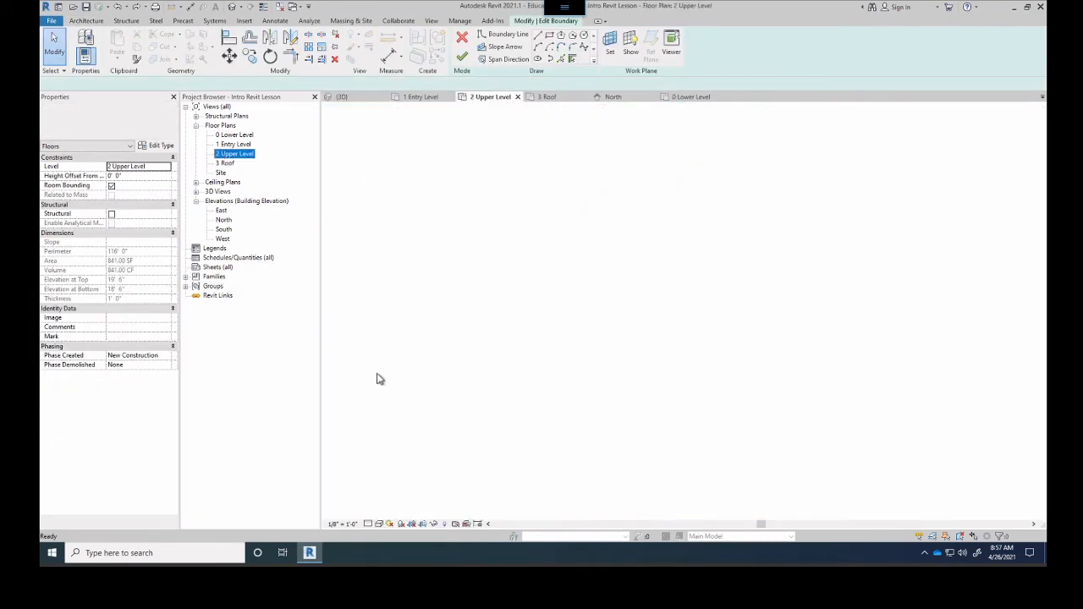
scroll(736, 337, up, 4)
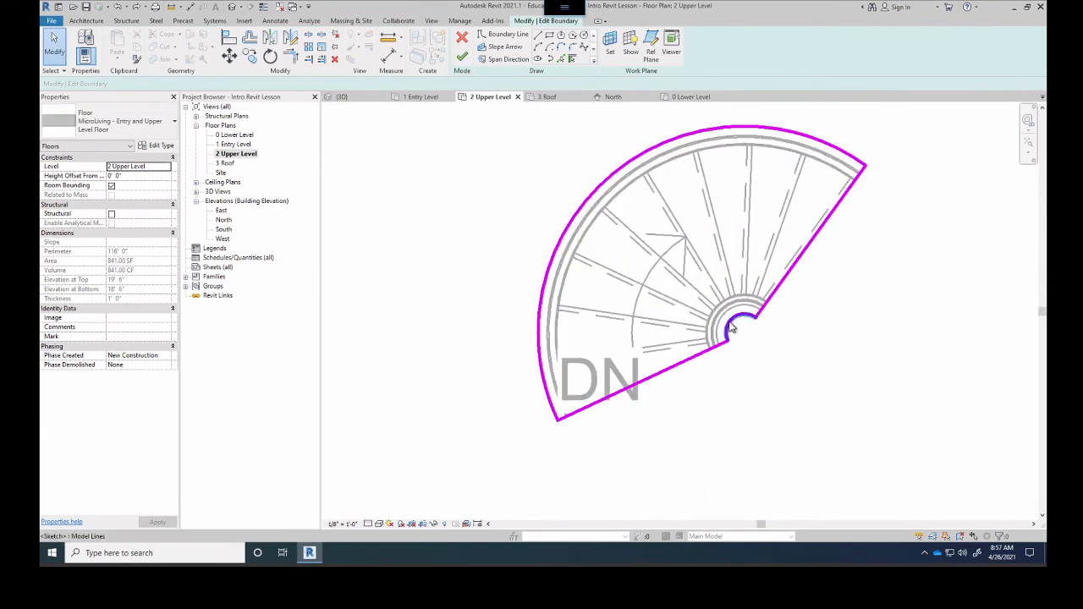
click(729, 326)
key(Delete)
click(772, 301)
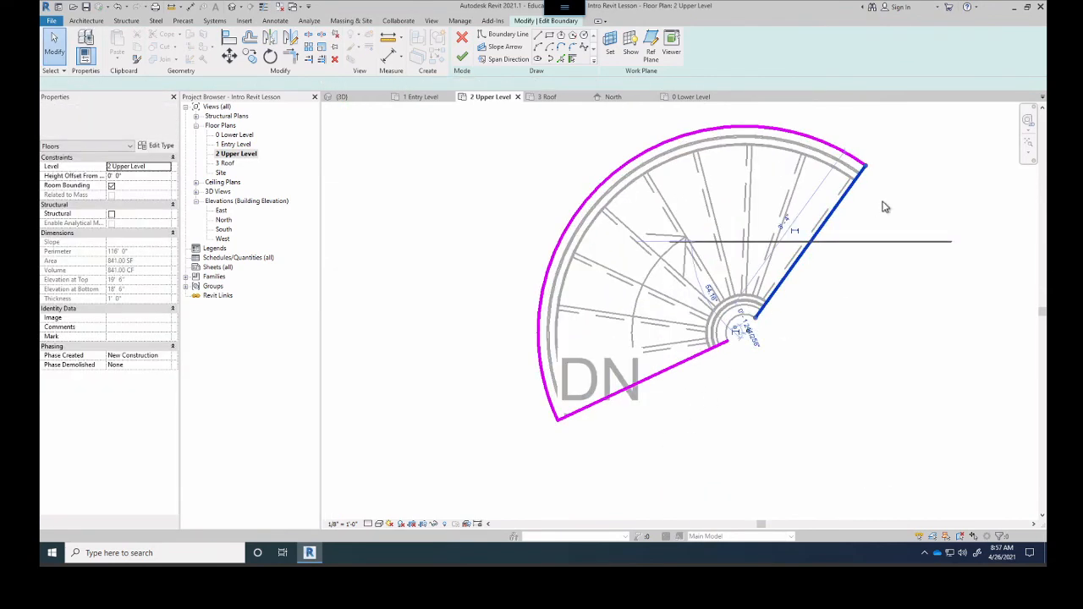
key(Delete)
drag(879, 120, 489, 440)
key(Delete)
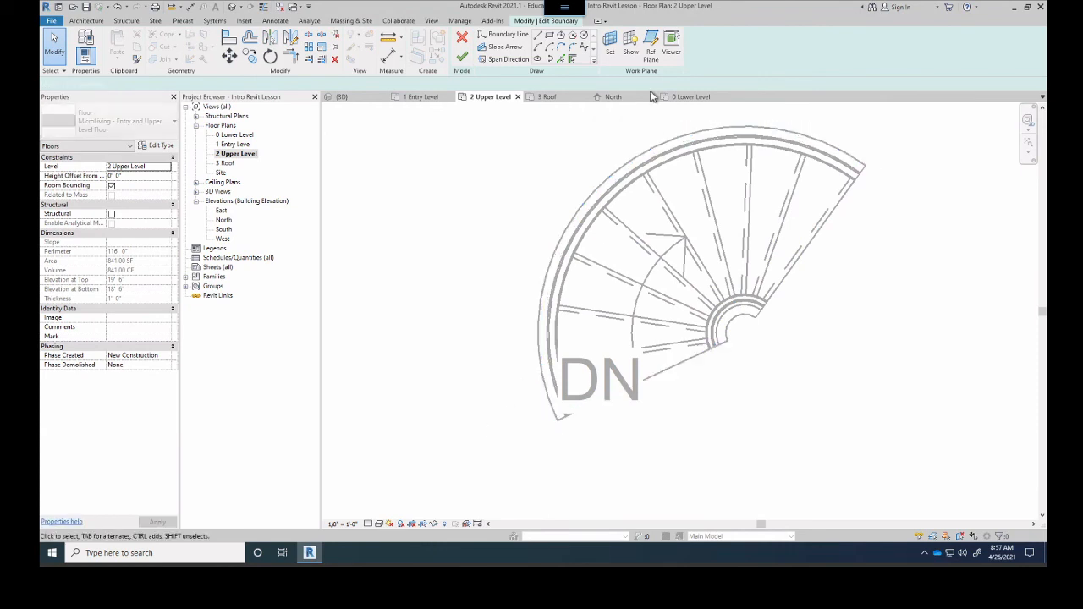
- Pick the stair's lower radial edge as a boundary line and draw the left, upper and right opening sides, 12' 0" long across the upper side
click(564, 61)
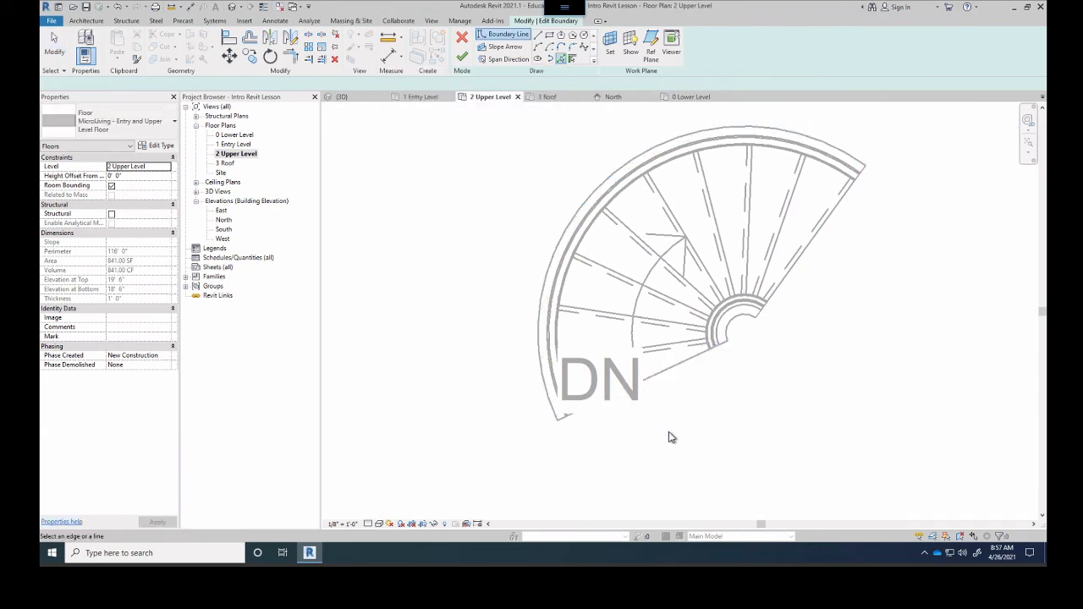
click(675, 373)
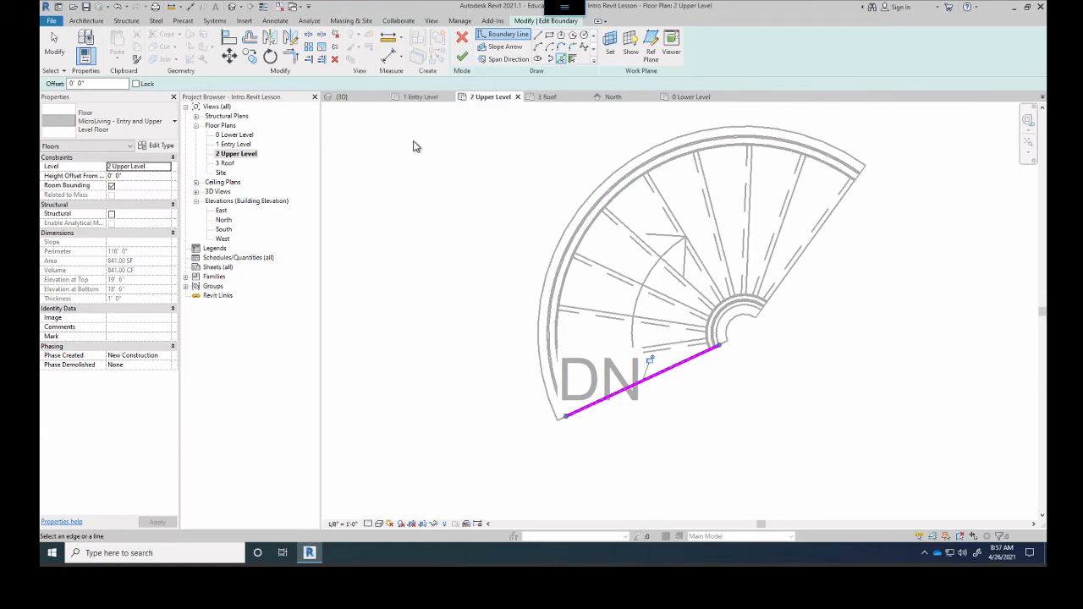
click(540, 38)
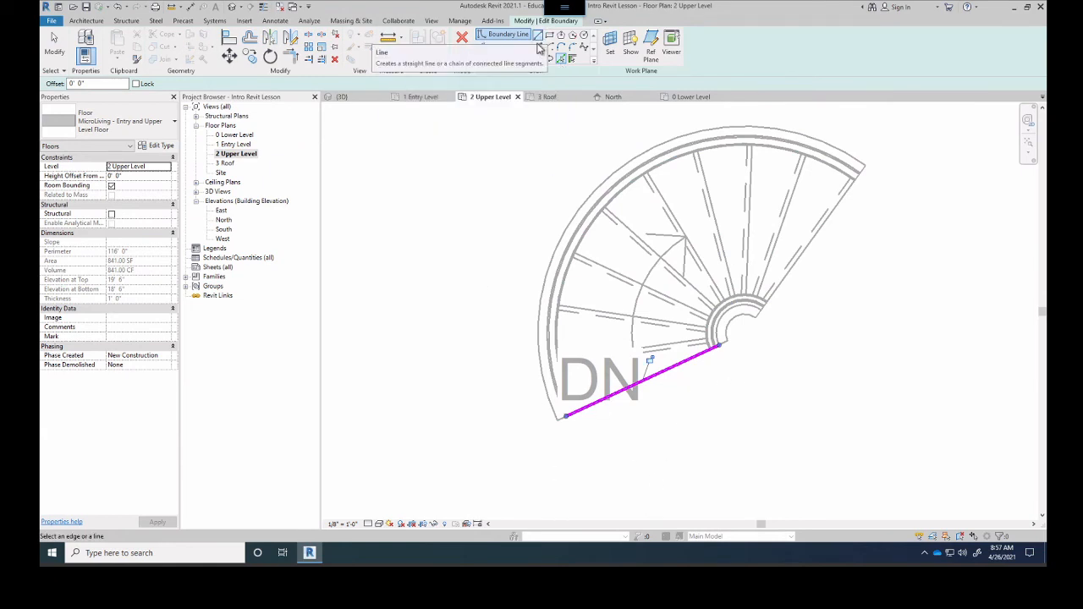
scroll(587, 331, down, 2)
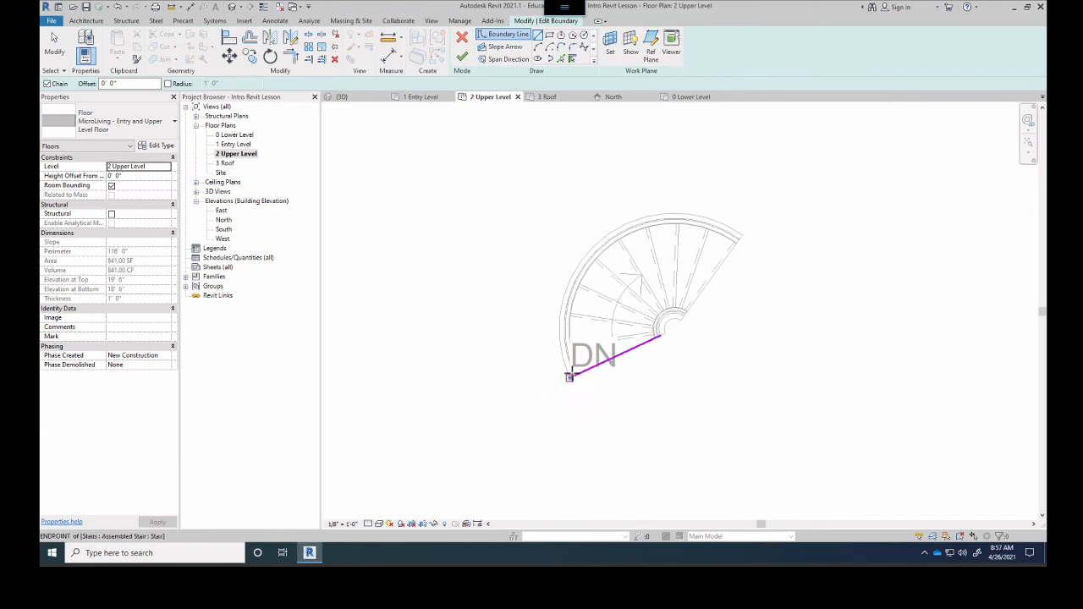
click(555, 382)
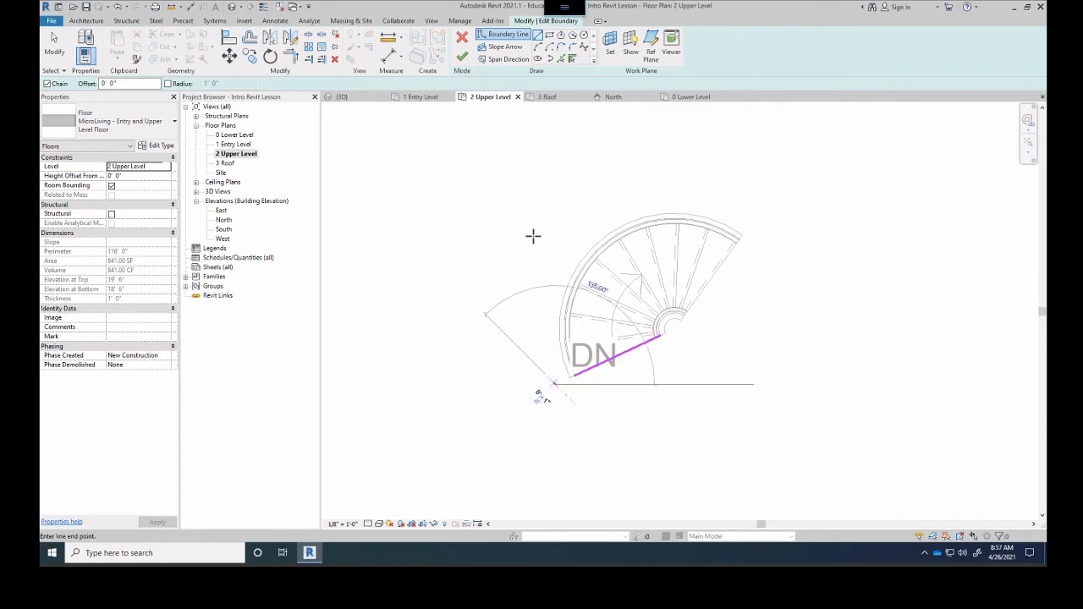
click(556, 187)
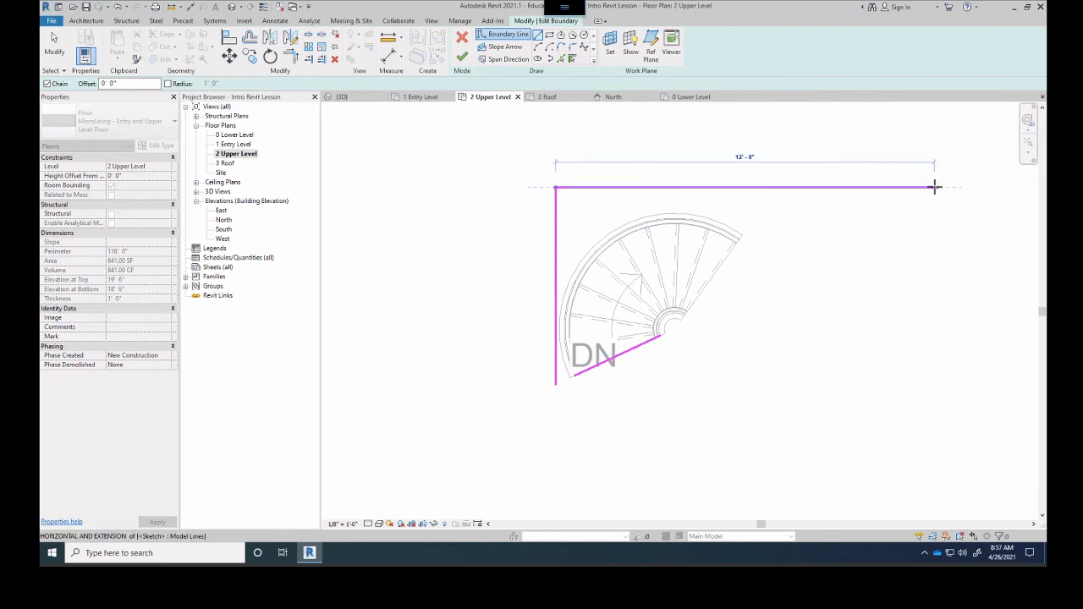
click(935, 187)
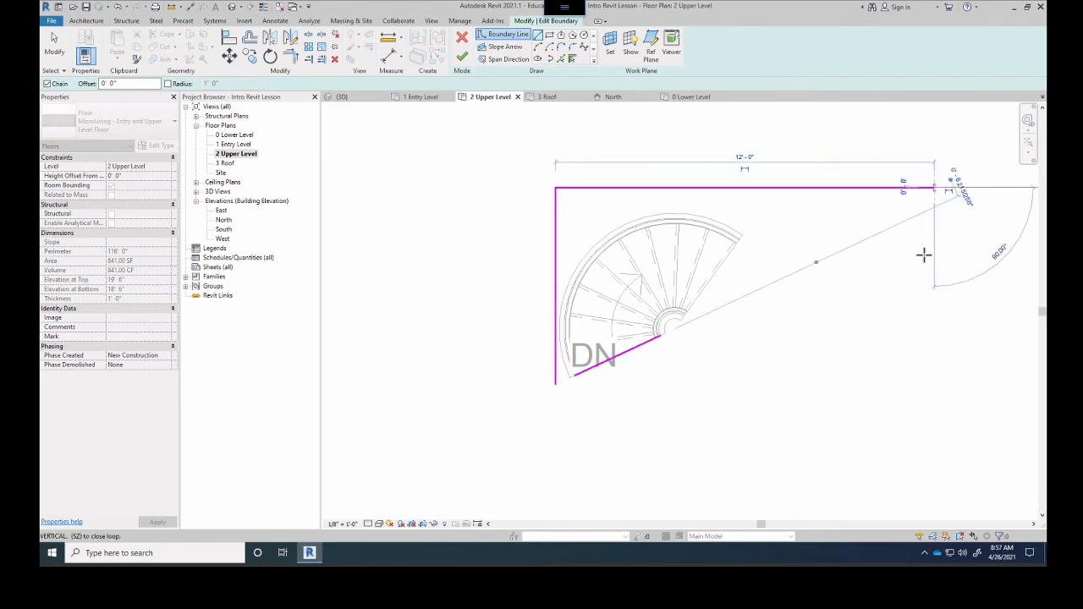
click(936, 377)
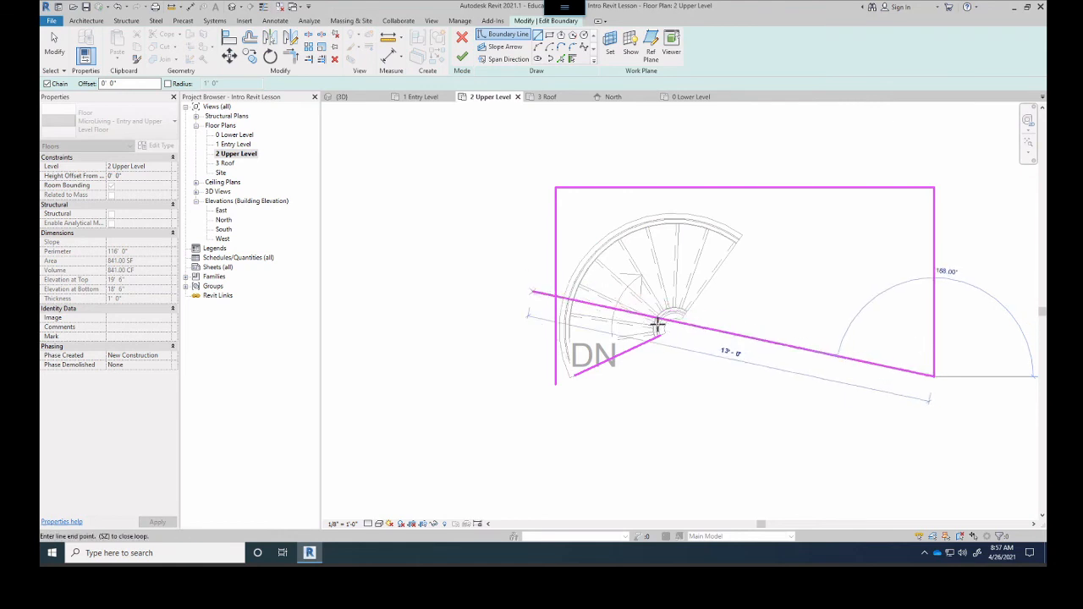
- Draw a horizontal boundary line about 10' 9" long from the stair's inner lower corner past the opening's right side line
scroll(669, 342, up, 3)
scroll(668, 343, up, 3)
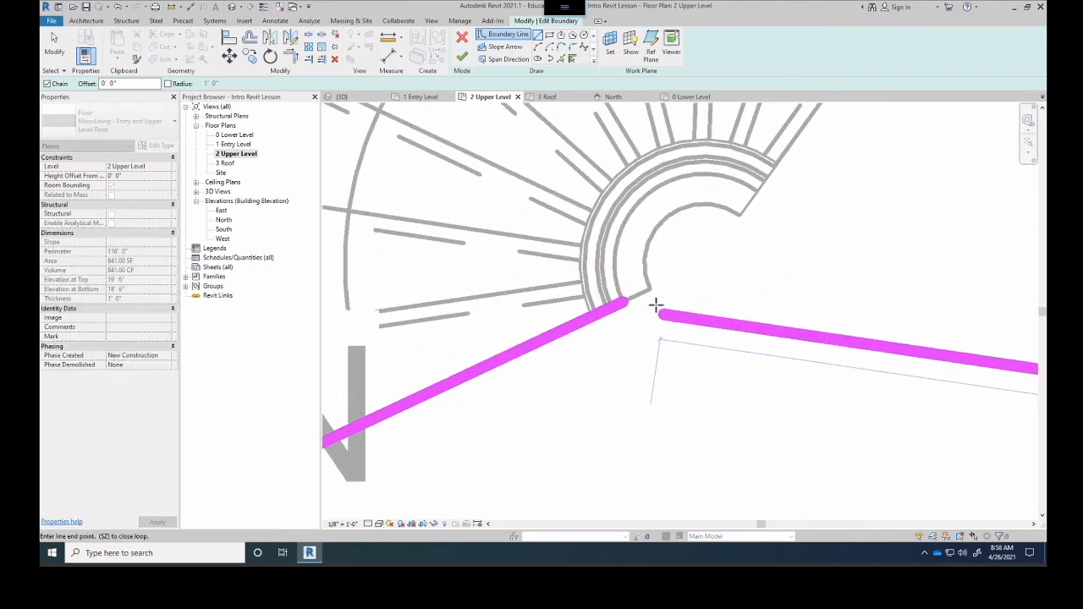
key(Escape)
click(652, 289)
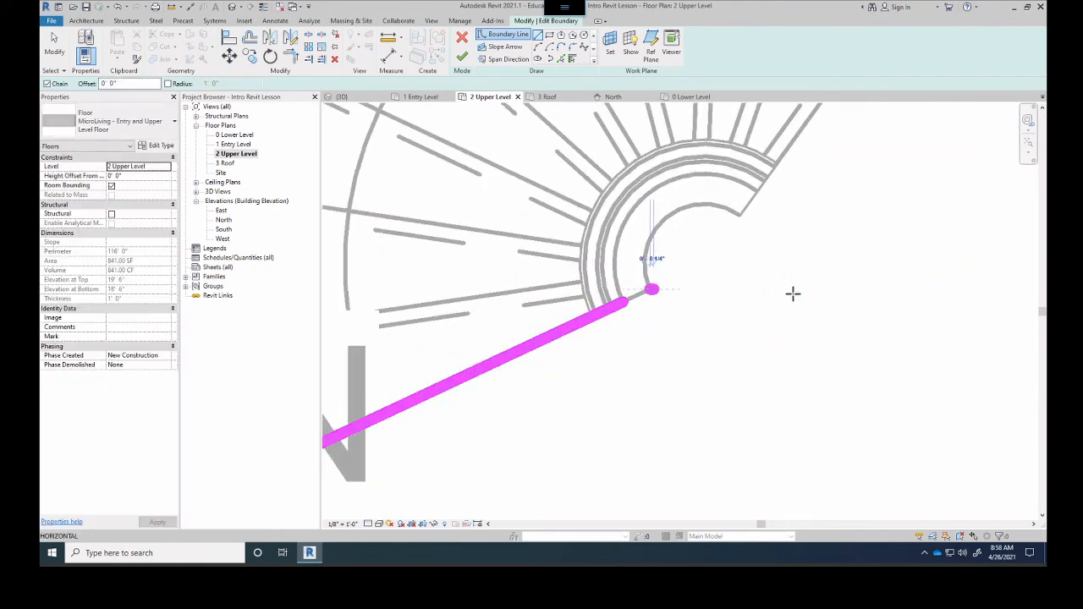
scroll(825, 286, down, 3)
middle_drag(740, 288, 389, 316)
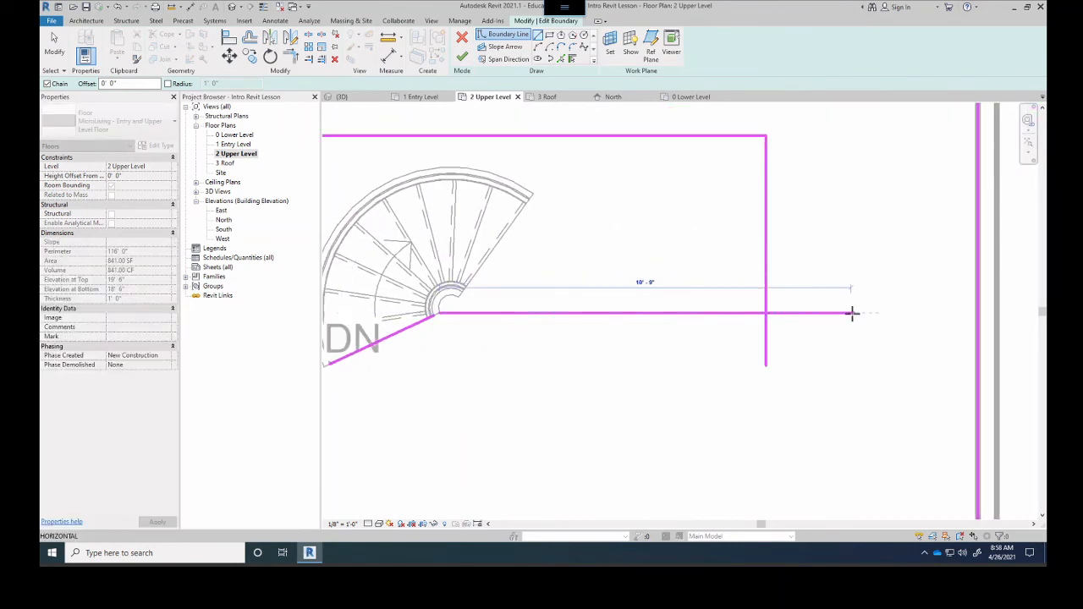
click(853, 313)
key(Escape)
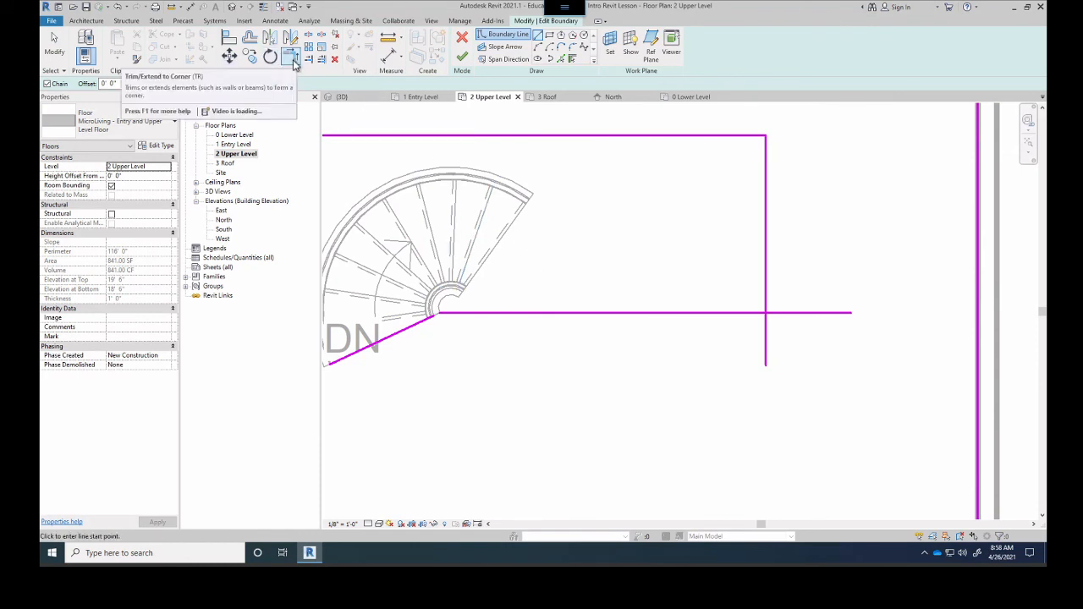
- Trim the horizontal boundary line to corners with the opening's right side line and the angled line along the stair
click(290, 60)
click(730, 314)
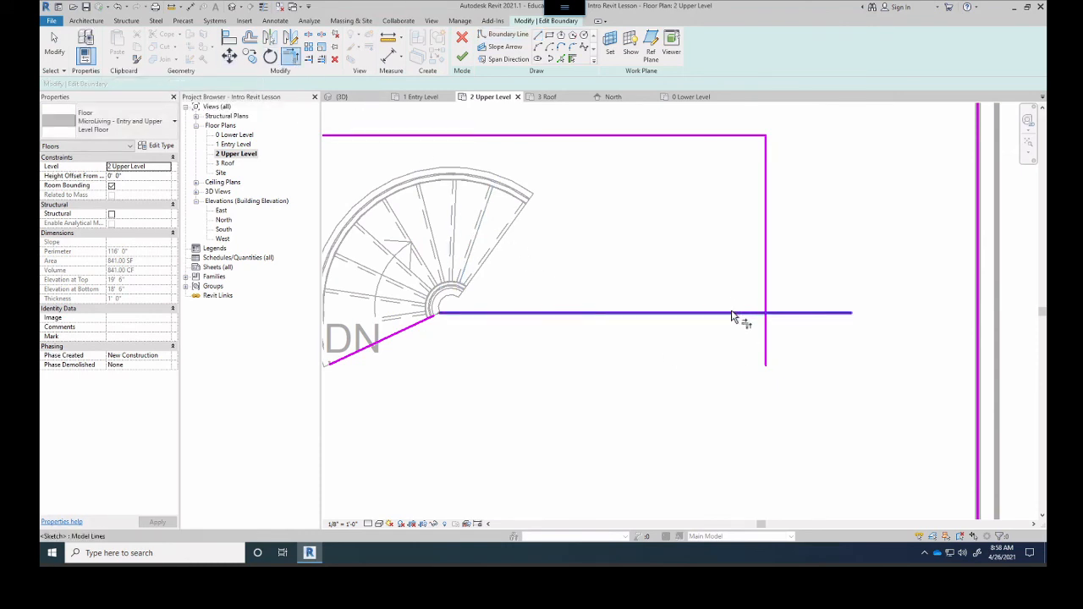
click(767, 293)
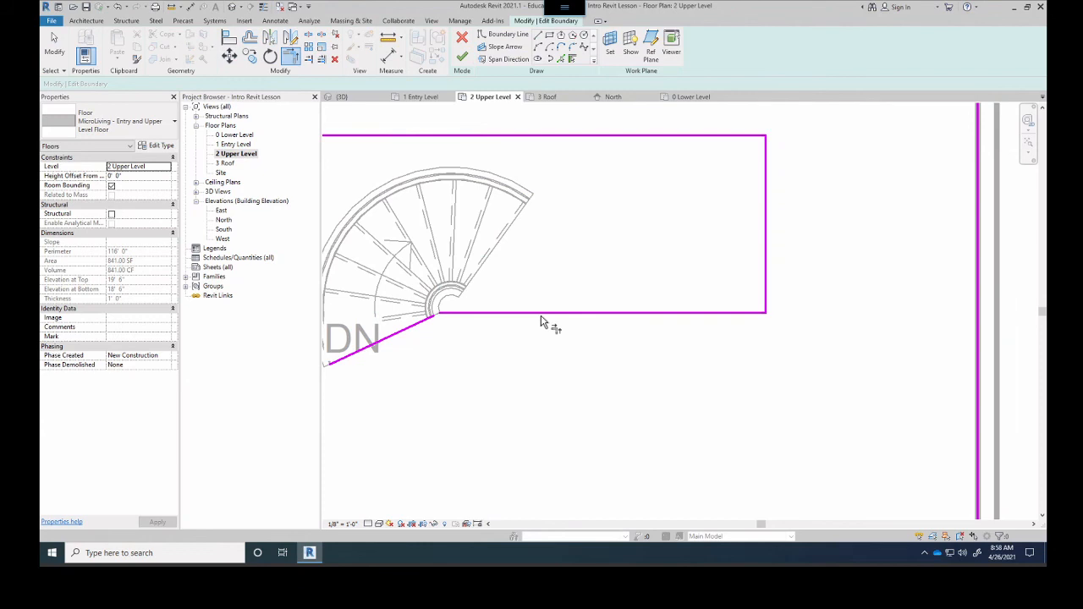
click(471, 315)
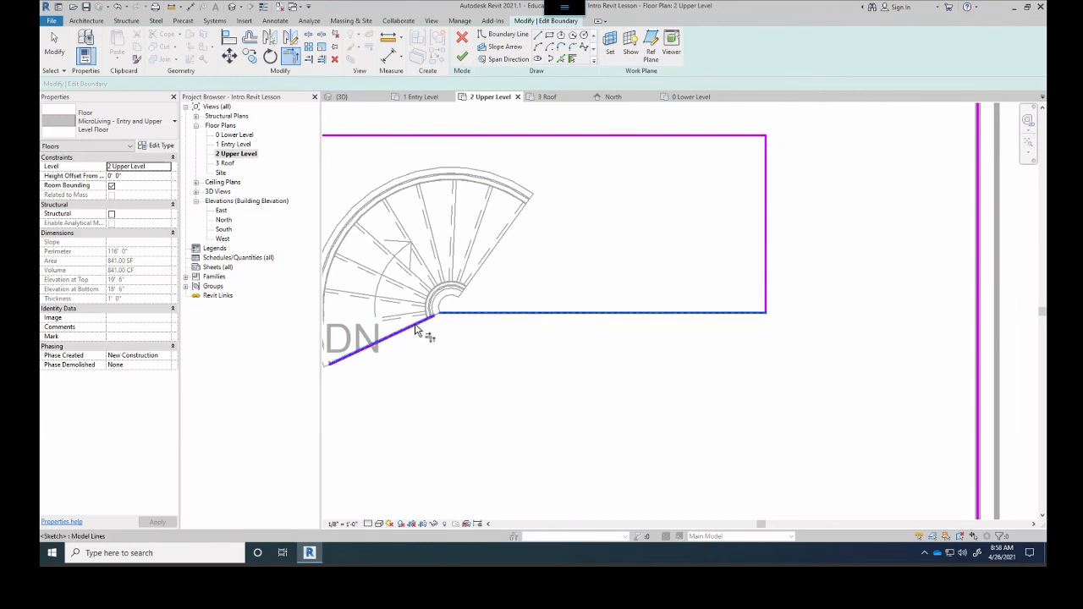
scroll(416, 332, up, 5)
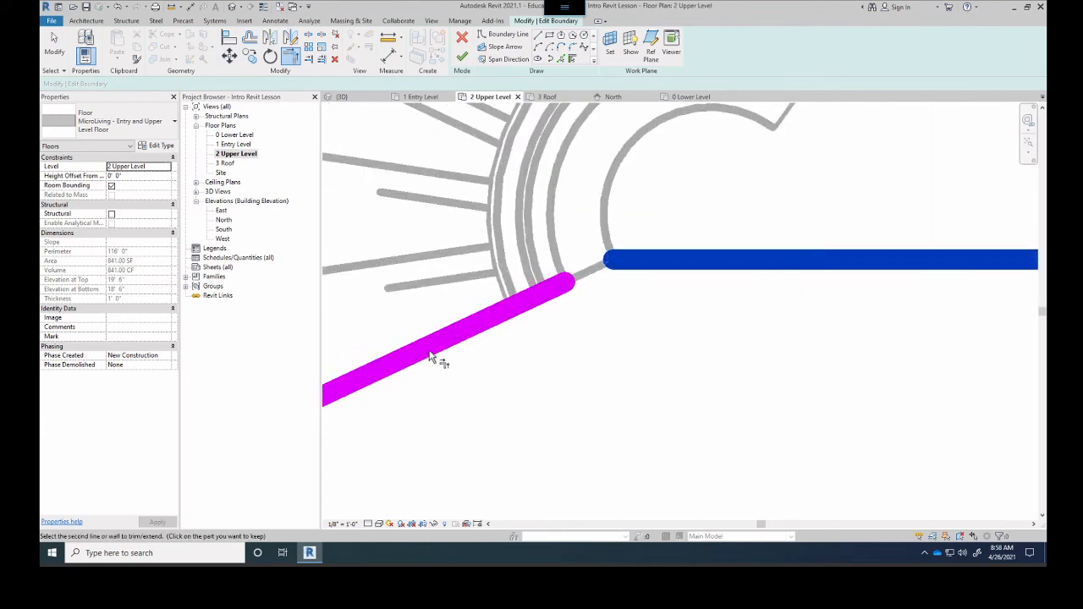
click(430, 351)
- Trim the angled boundary line along the stair and the opening's left side line to a corner
scroll(496, 343, down, 5)
middle_drag(467, 400, 785, 330)
scroll(584, 423, up, 2)
scroll(702, 299, up, 2)
click(716, 321)
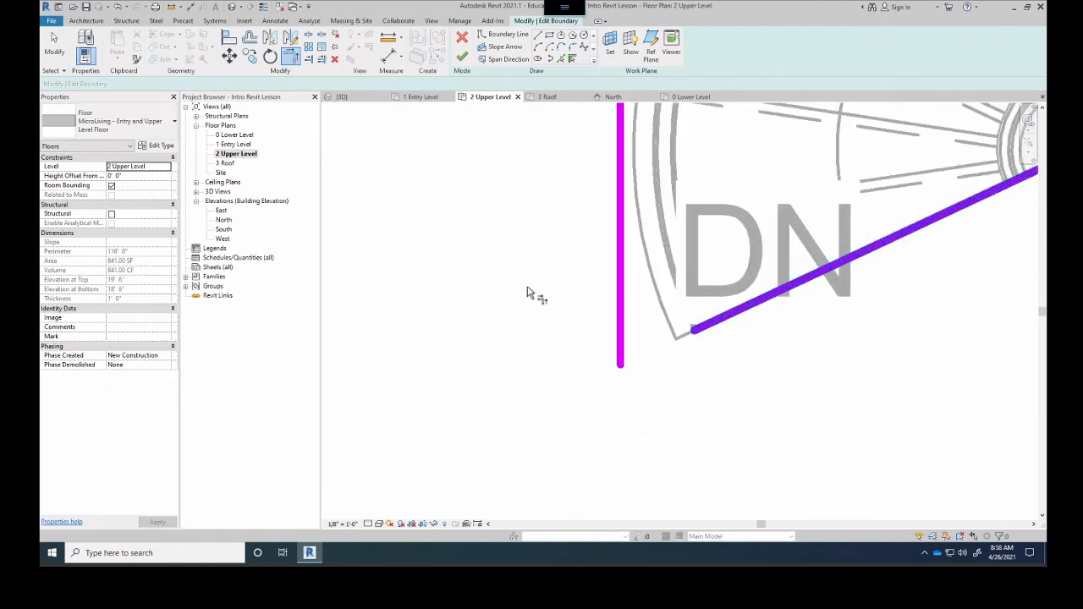
scroll(634, 327, up, 2)
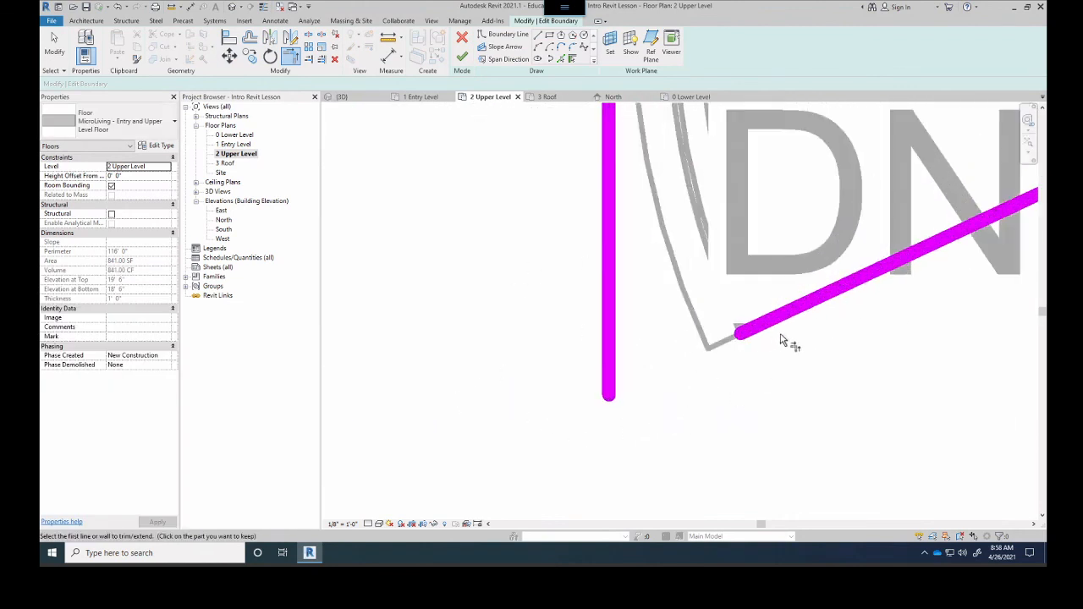
click(608, 287)
- Finish the upper level floor's boundary edit with the redrawn opening around the spiral stair
scroll(775, 304, down, 2)
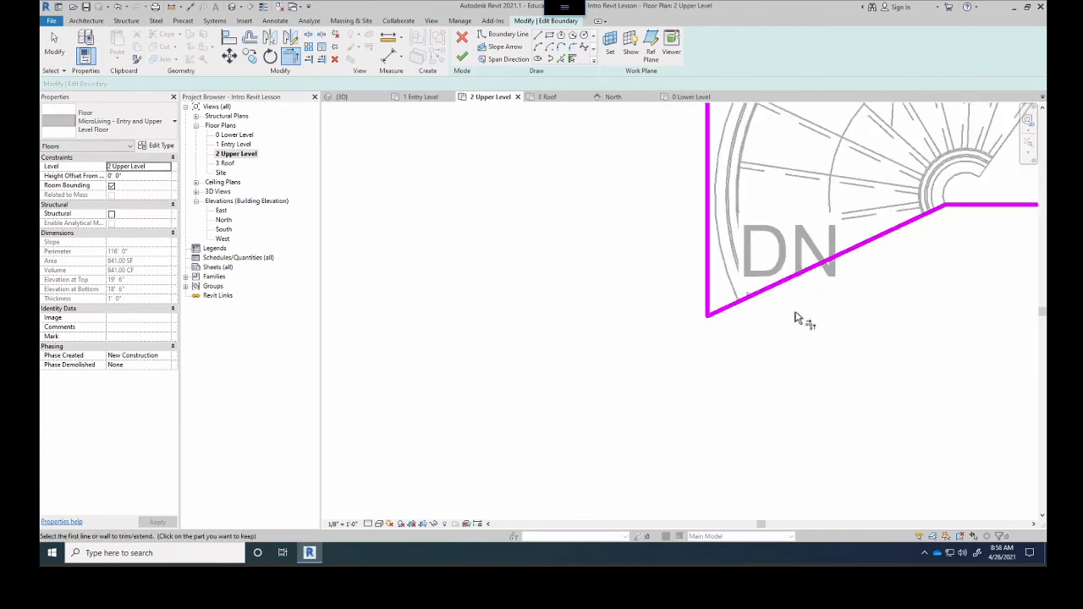
scroll(800, 318, down, 1)
middle_drag(862, 387, 766, 518)
scroll(870, 396, up, 1)
scroll(870, 396, down, 5)
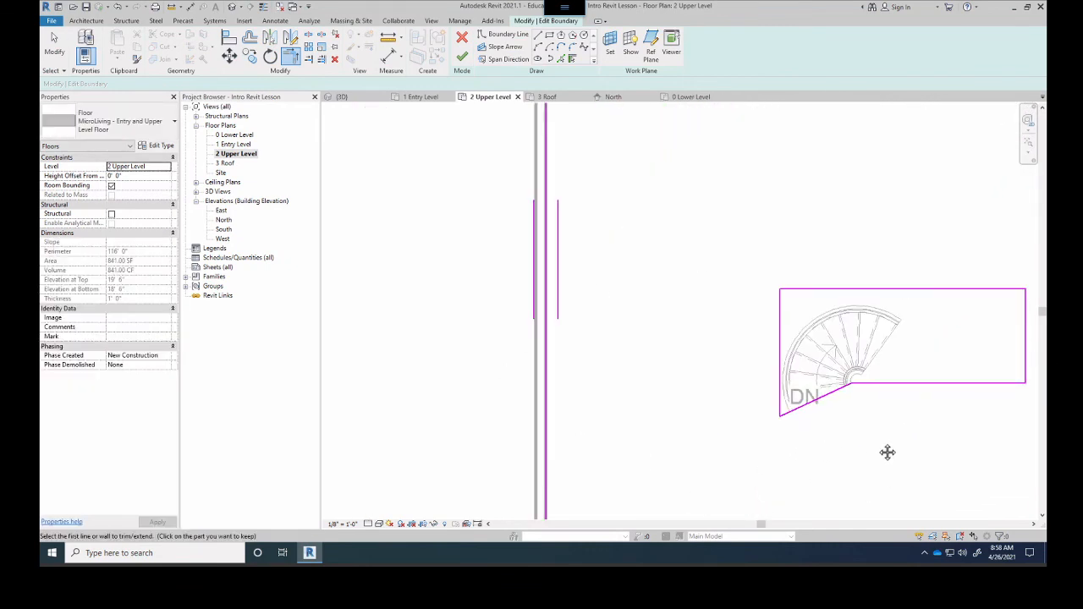
middle_drag(888, 452, 694, 398)
scroll(694, 398, up, 1)
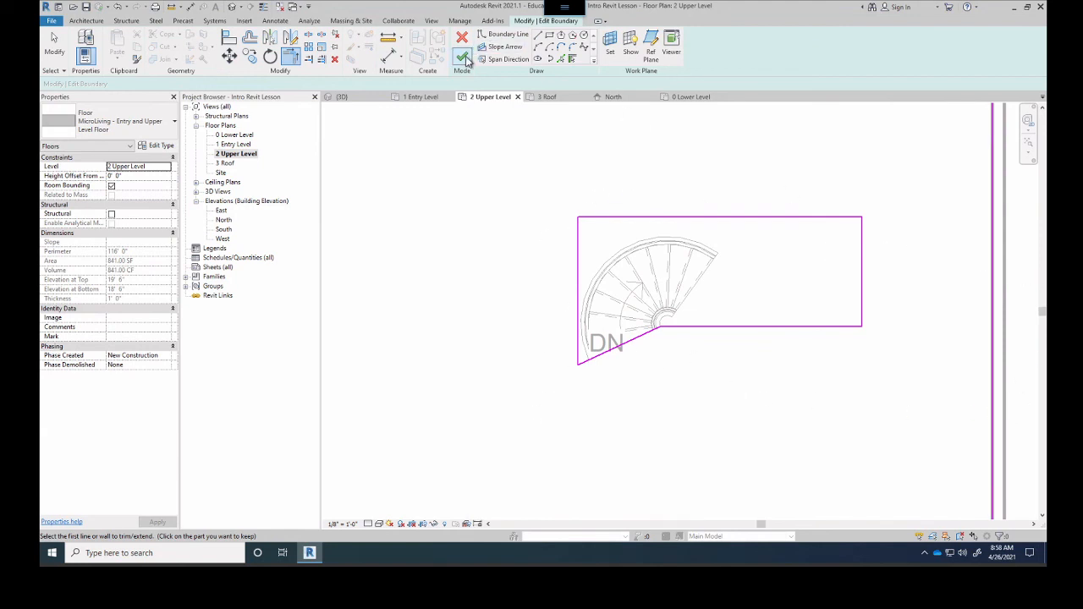
click(463, 58)
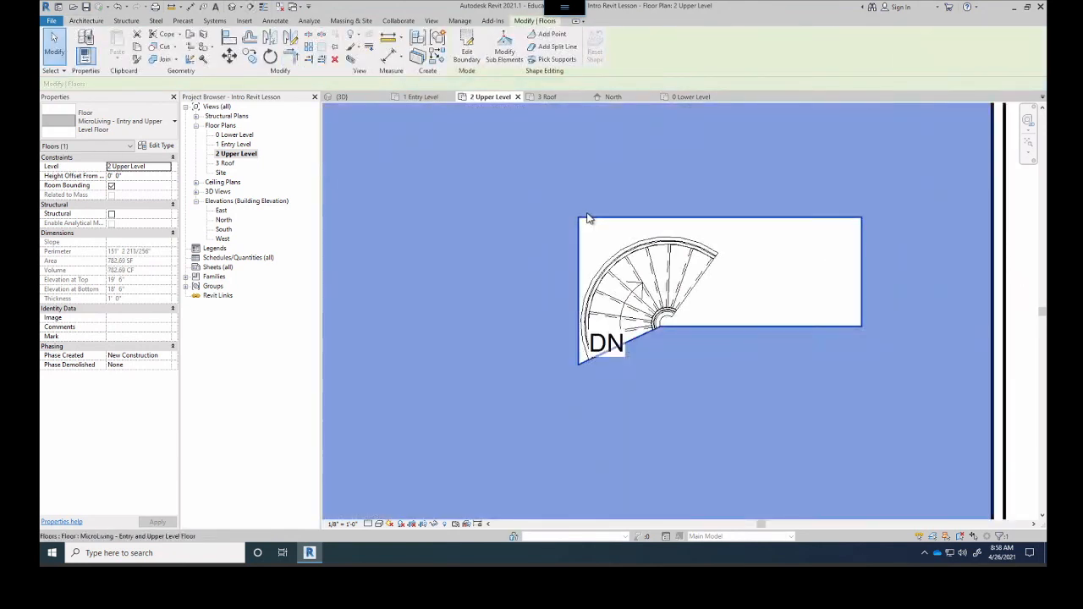
- Switch to the {3D} view and temporarily hide the roof element
scroll(580, 217, down, 1)
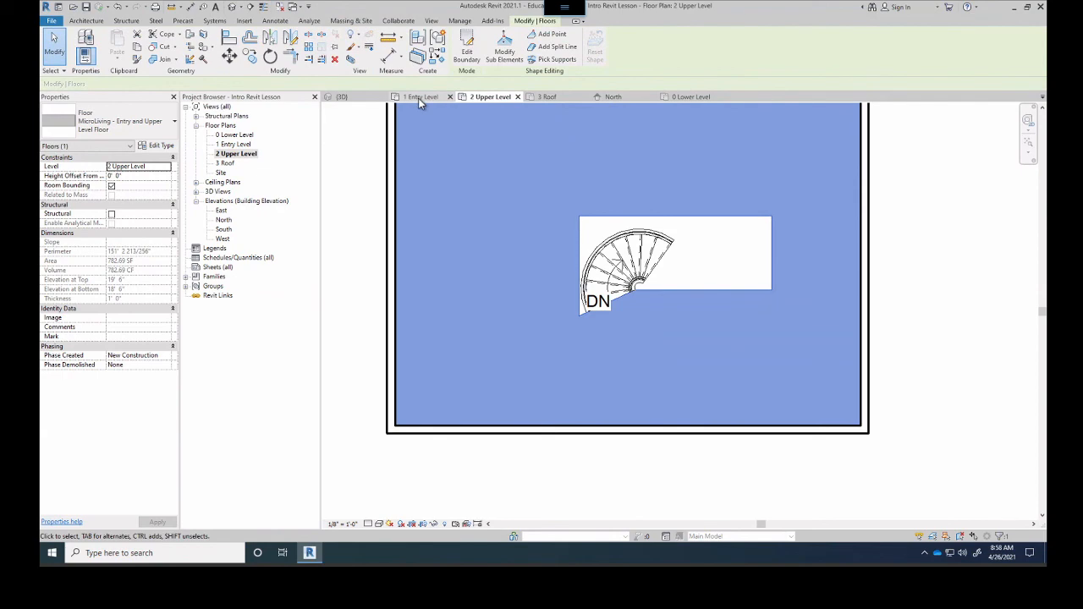
click(339, 96)
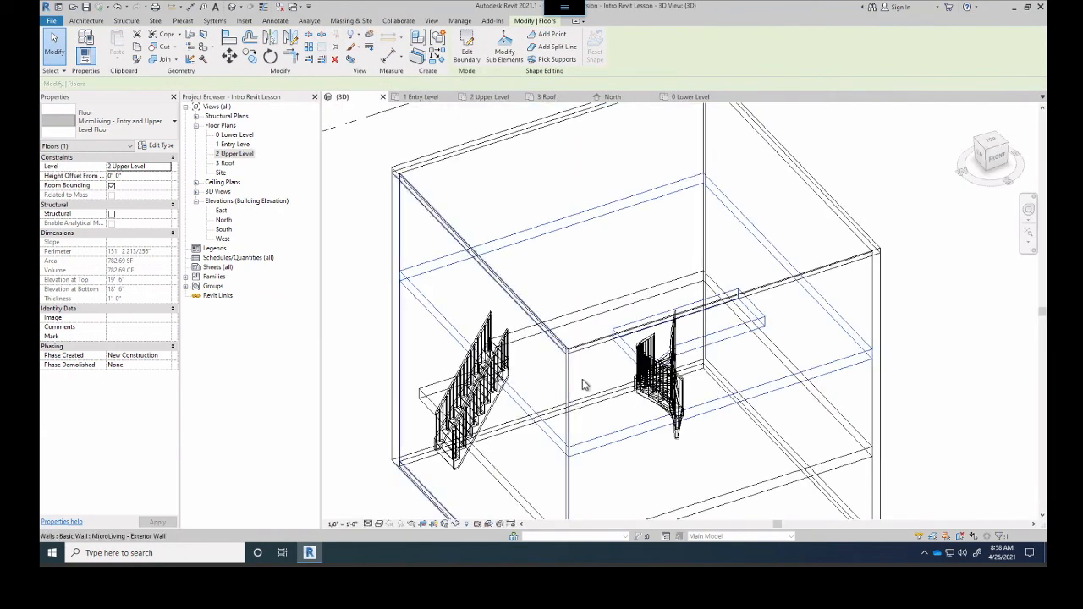
shift+middle_drag(631, 293, 853, 193)
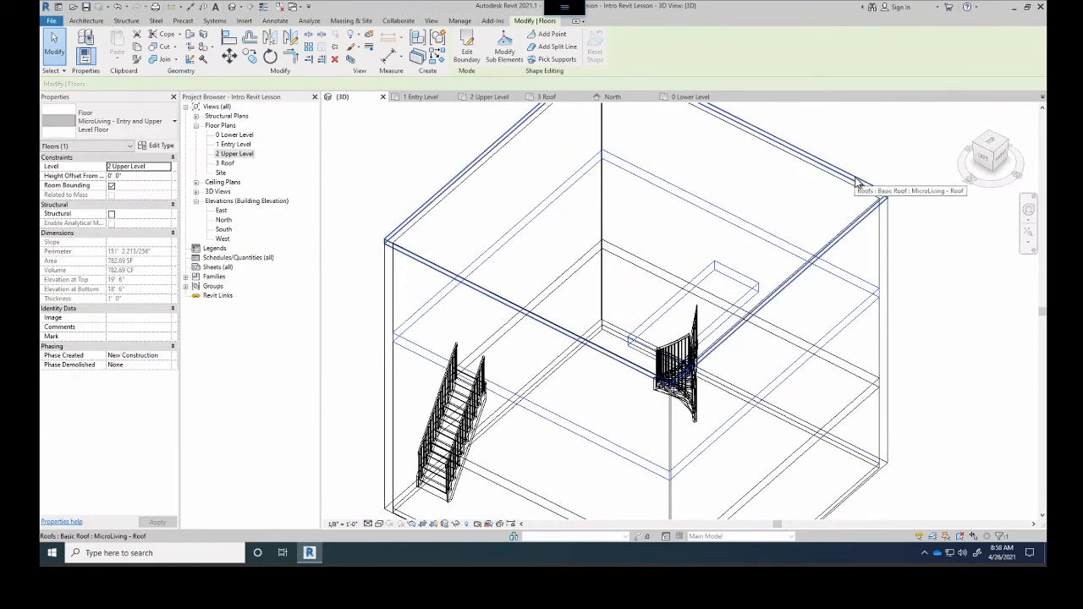
click(855, 183)
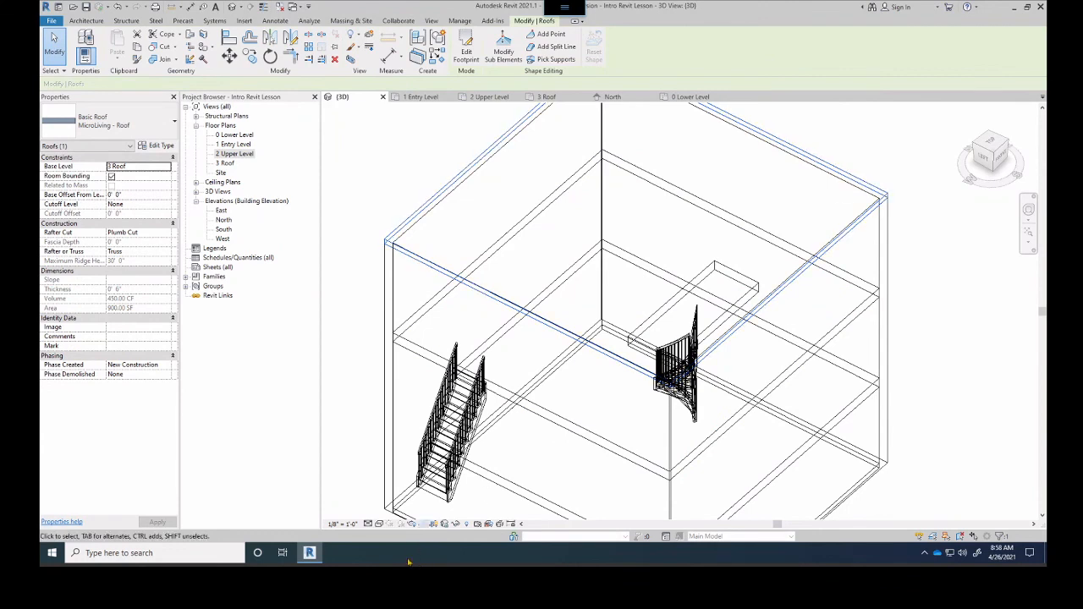
click(456, 524)
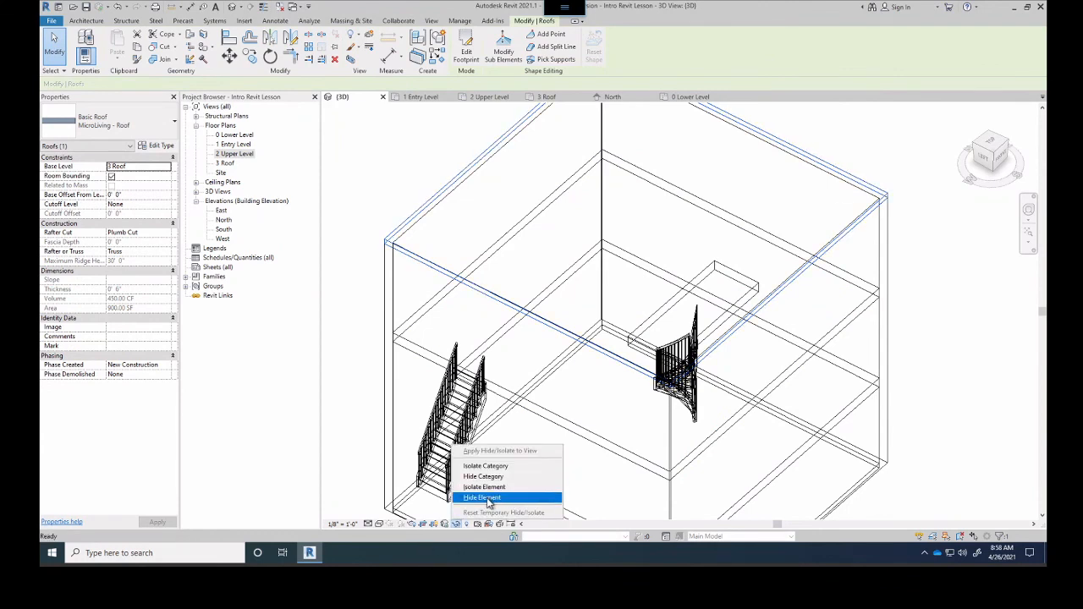
click(482, 497)
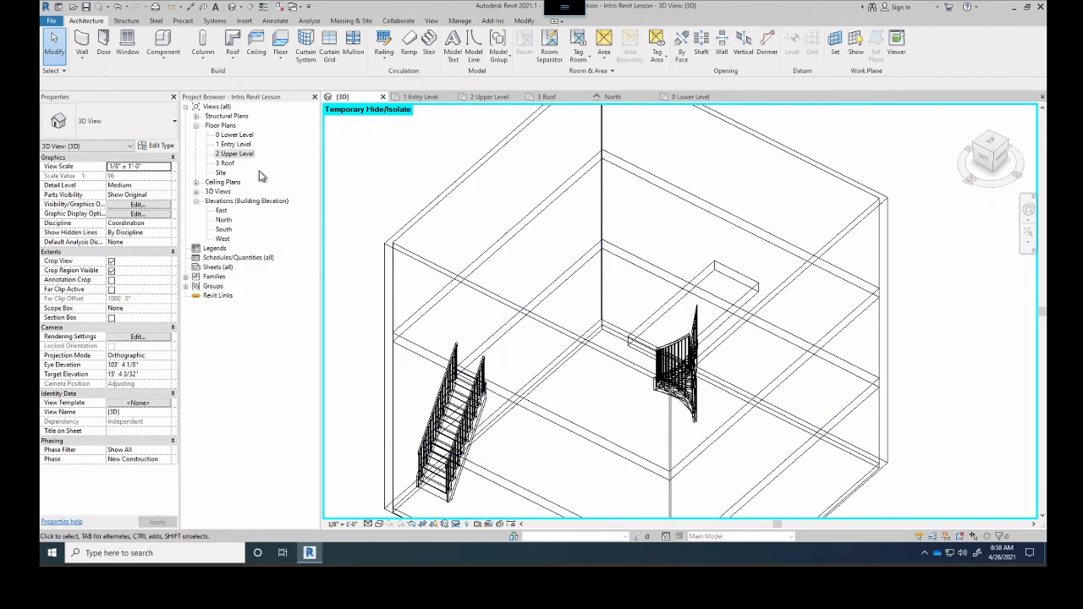
- Set the 3D view's visual style to Shaded and examine the enlarged floor opening and spiral stair from several angles
click(379, 524)
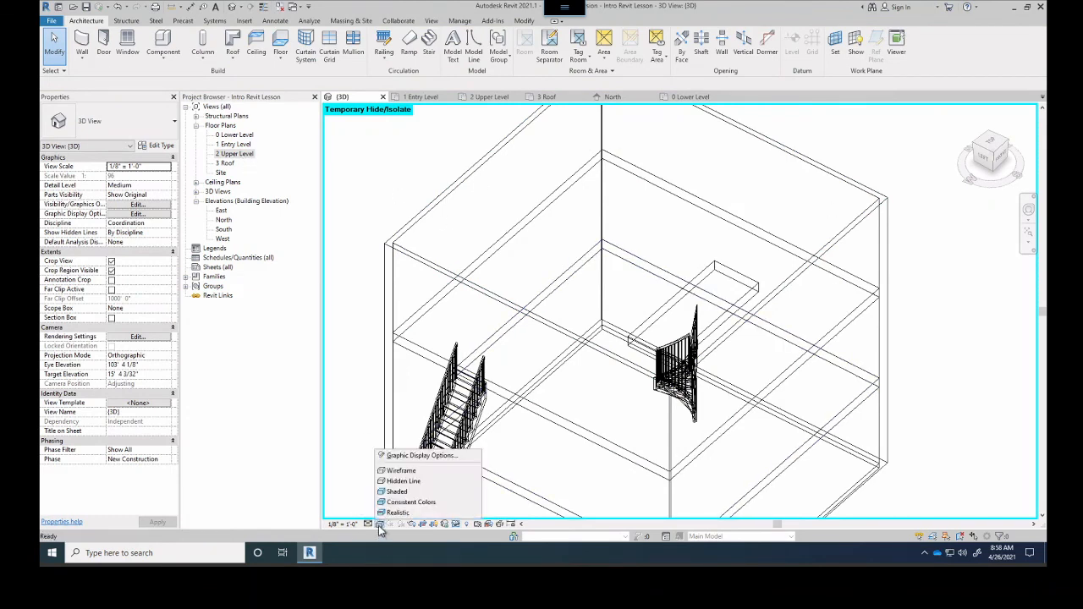
click(398, 491)
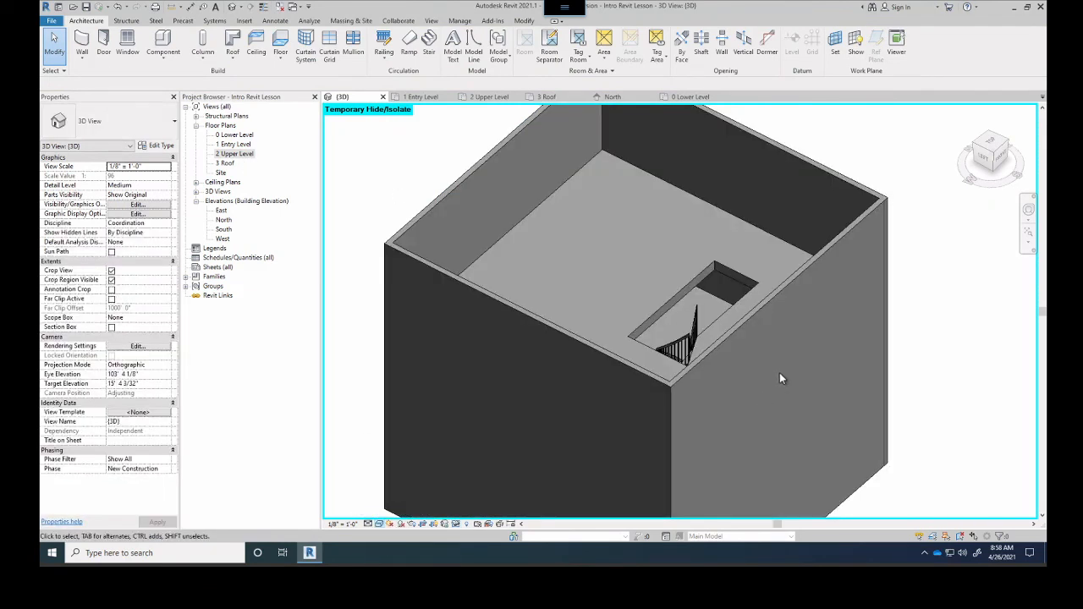
mouse_move(730, 309)
shift+middle_down()
mouse_move(877, 317)
mouse_move(820, 369)
mouse_move(728, 366)
mouse_move(770, 375)
mouse_move(715, 315)
mouse_move(670, 391)
mouse_move(592, 448)
mouse_move(865, 380)
shift+middle_up()
scroll(715, 316, up, 3)
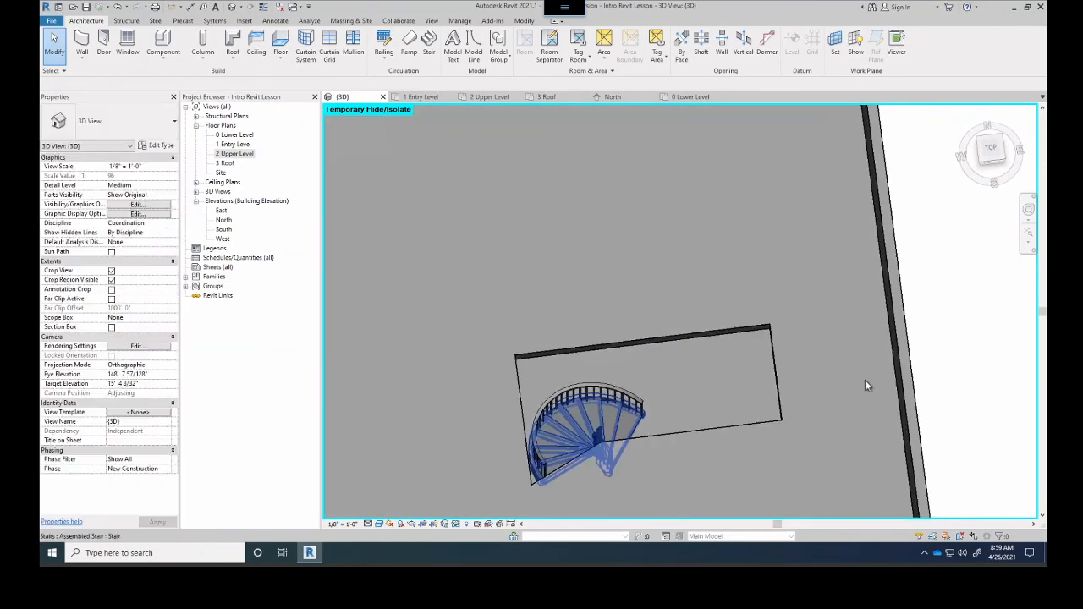
shift+middle_drag(618, 445, 593, 271)
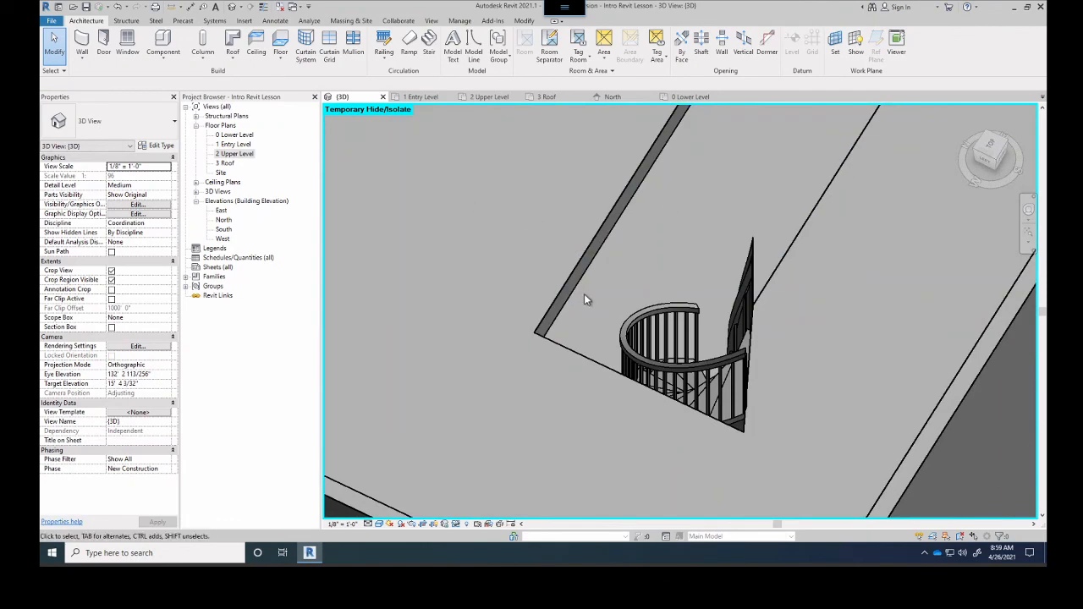
scroll(717, 284, down, 3)
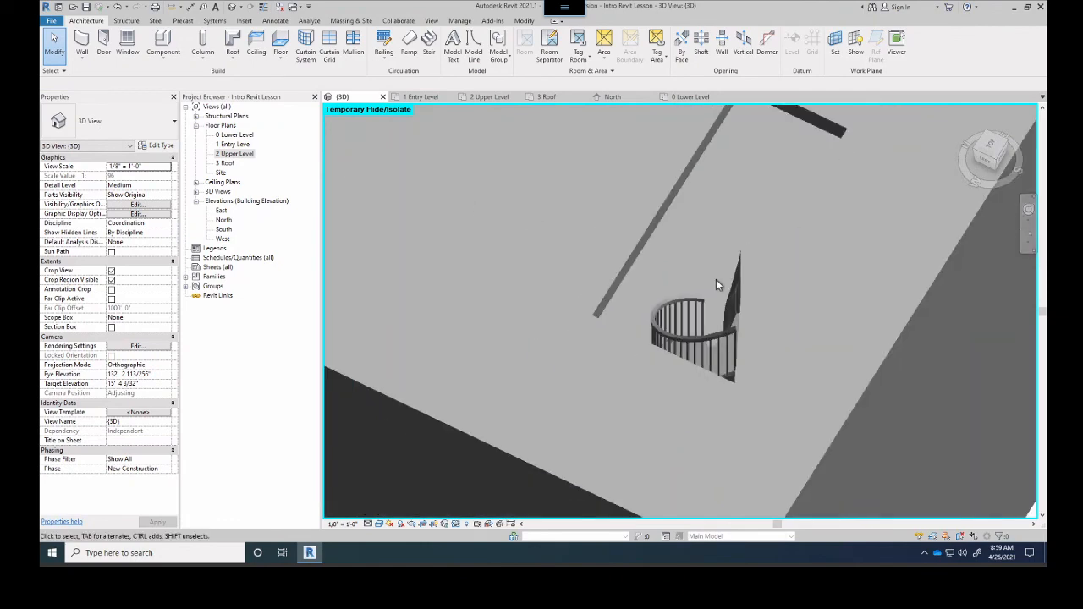
mouse_move(716, 283)
shift+middle_down()
mouse_move(742, 289)
mouse_move(786, 240)
mouse_move(713, 275)
mouse_move(715, 263)
mouse_move(709, 282)
mouse_move(698, 272)
shift+middle_up()
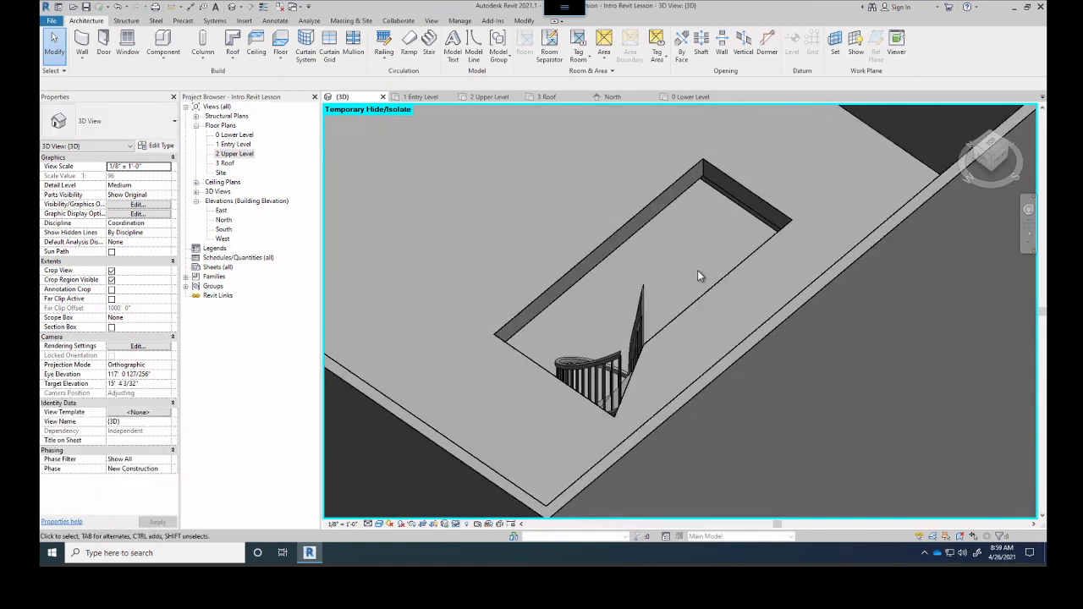
- In the 2 Upper Level plan, start a railing path with an angled segment about 8" long from the stair's outer rail to the opening's lower-left corner
double_click(234, 154)
scroll(662, 197, up, 3)
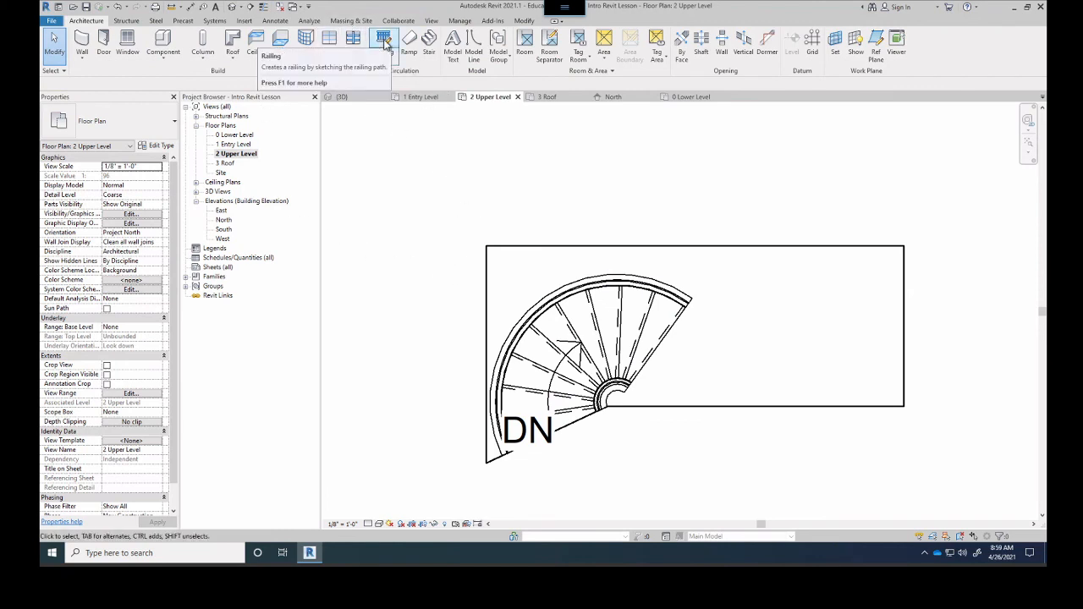
scroll(500, 506, up, 3)
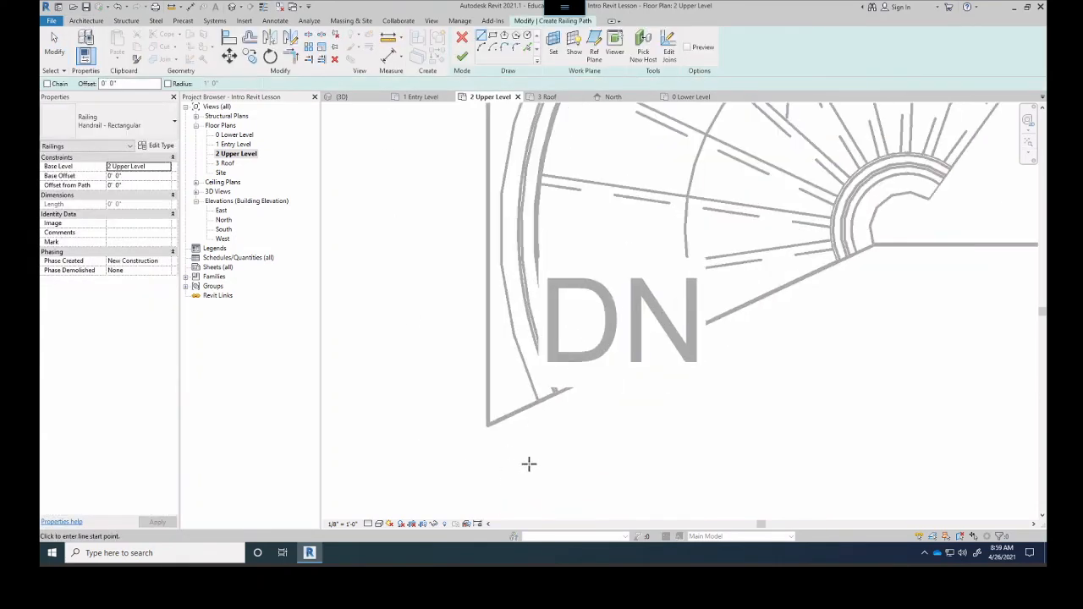
click(558, 393)
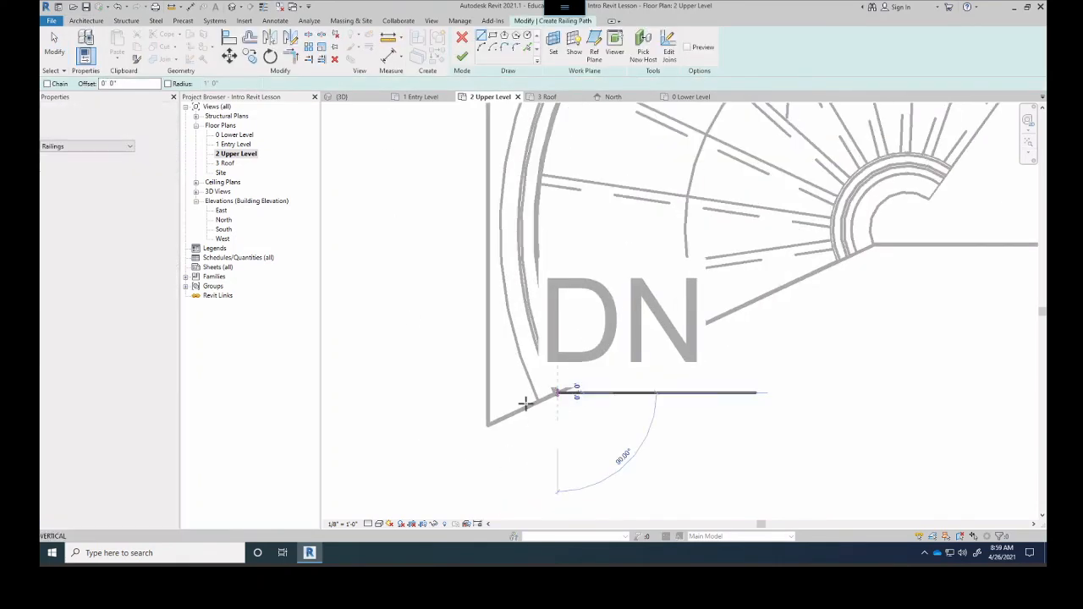
click(487, 425)
scroll(496, 285, down, 5)
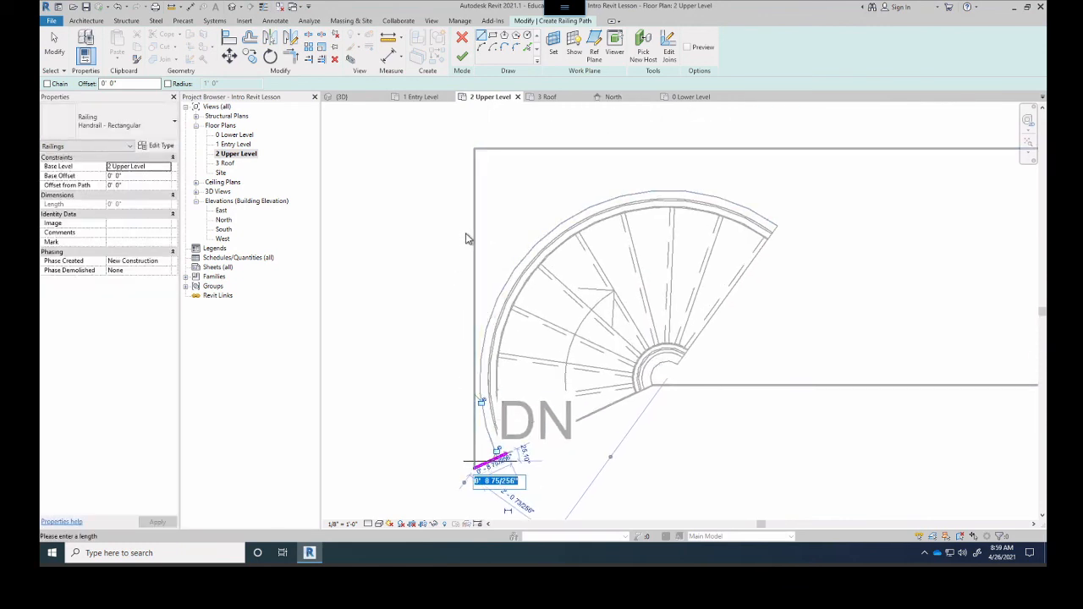
- Draw the railing path about 6' 3" up the left edge of the floor opening to its upper-left corner
scroll(470, 491, up, 3)
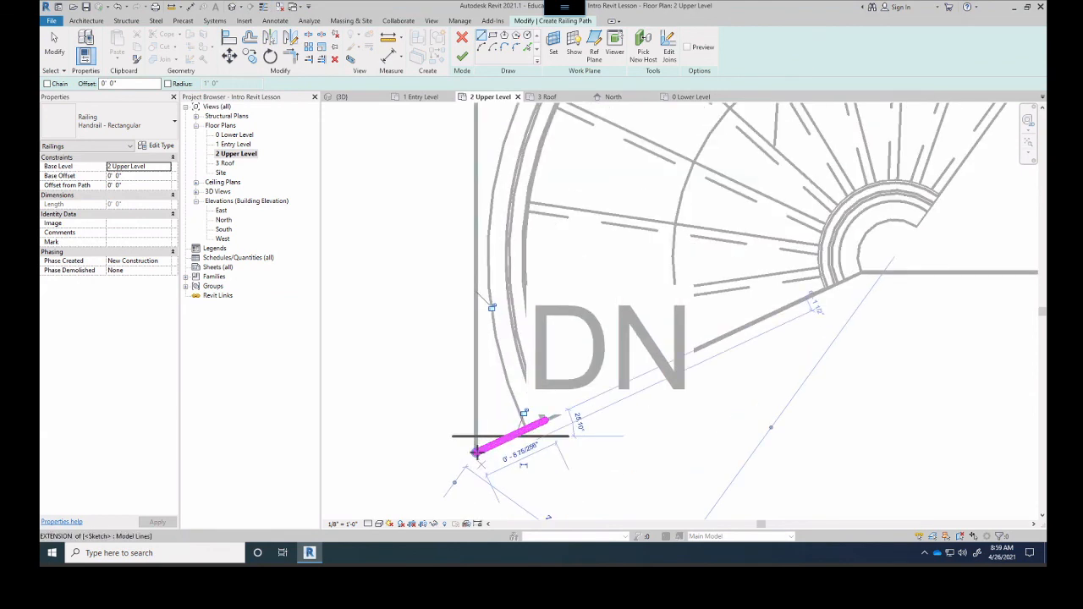
click(476, 451)
scroll(491, 314, down, 4)
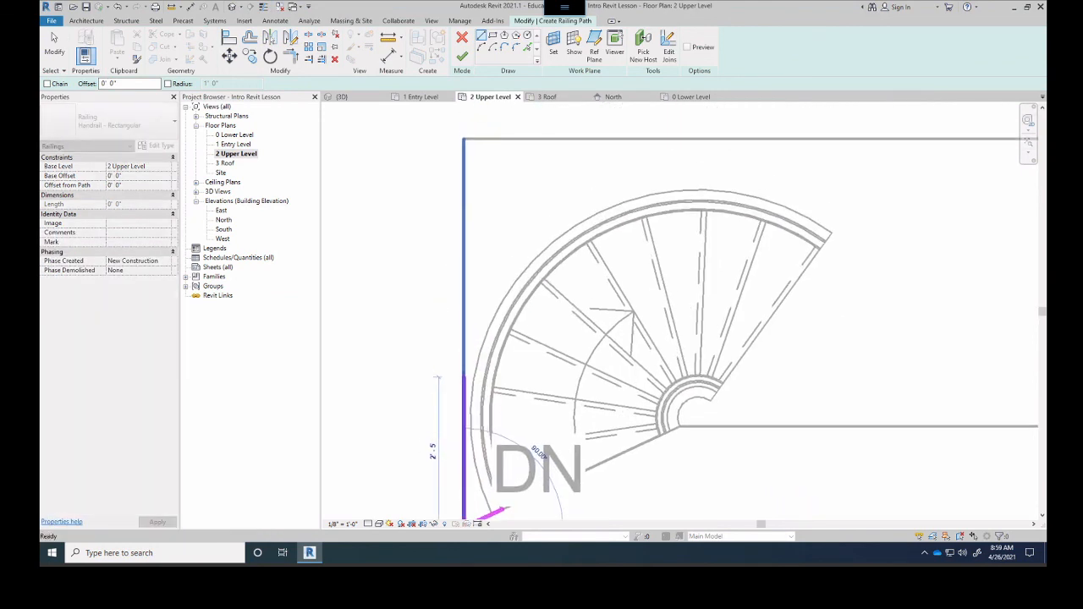
click(463, 138)
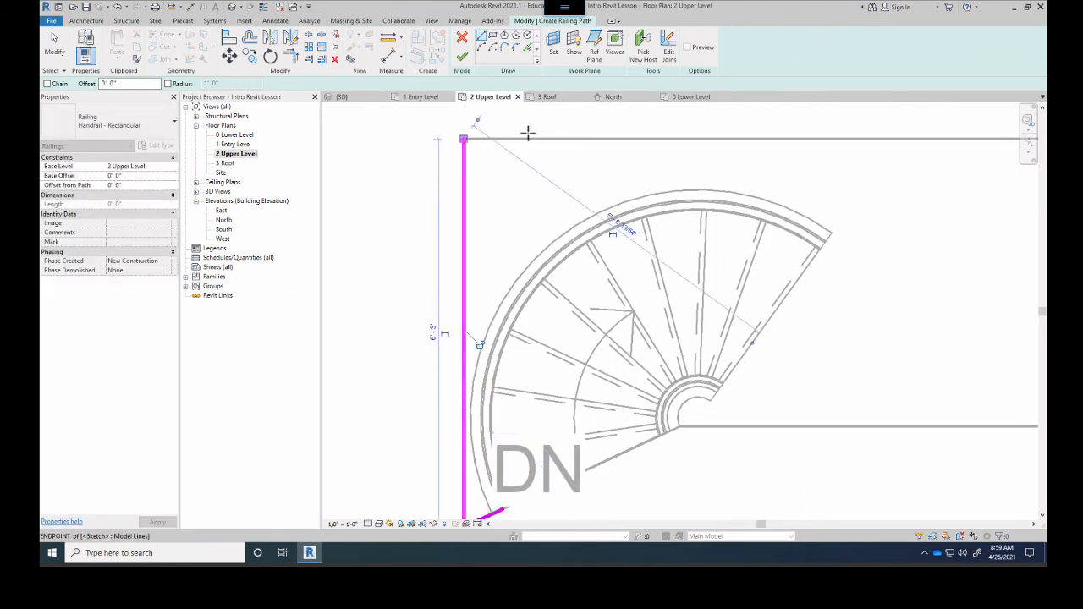
- Continue the railing path along the opening's top edge and about 4' 7" down its right edge
click(463, 138)
middle_drag(660, 171, 373, 201)
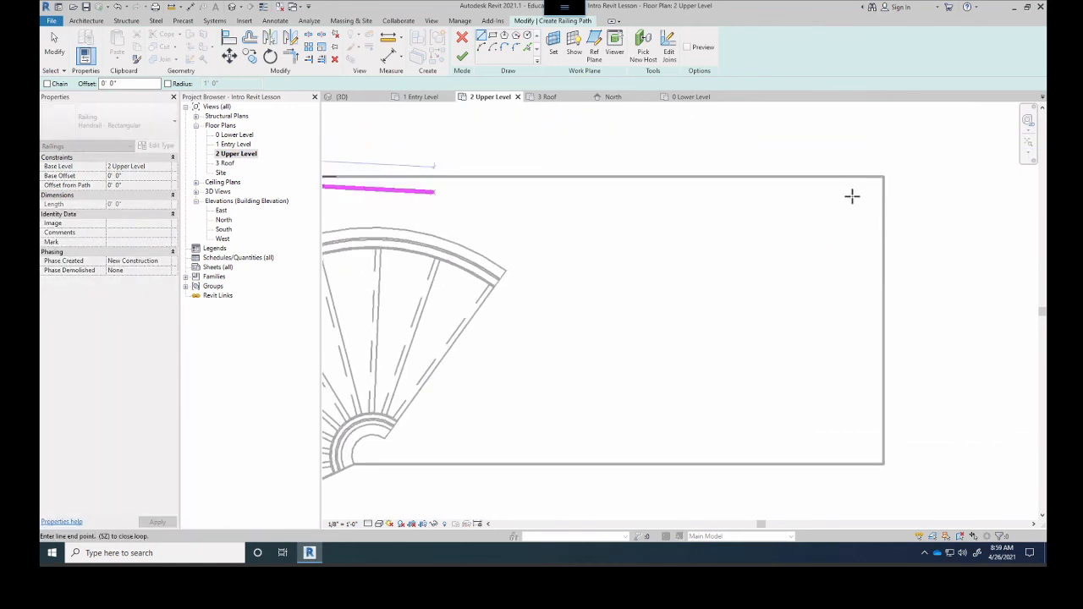
click(884, 177)
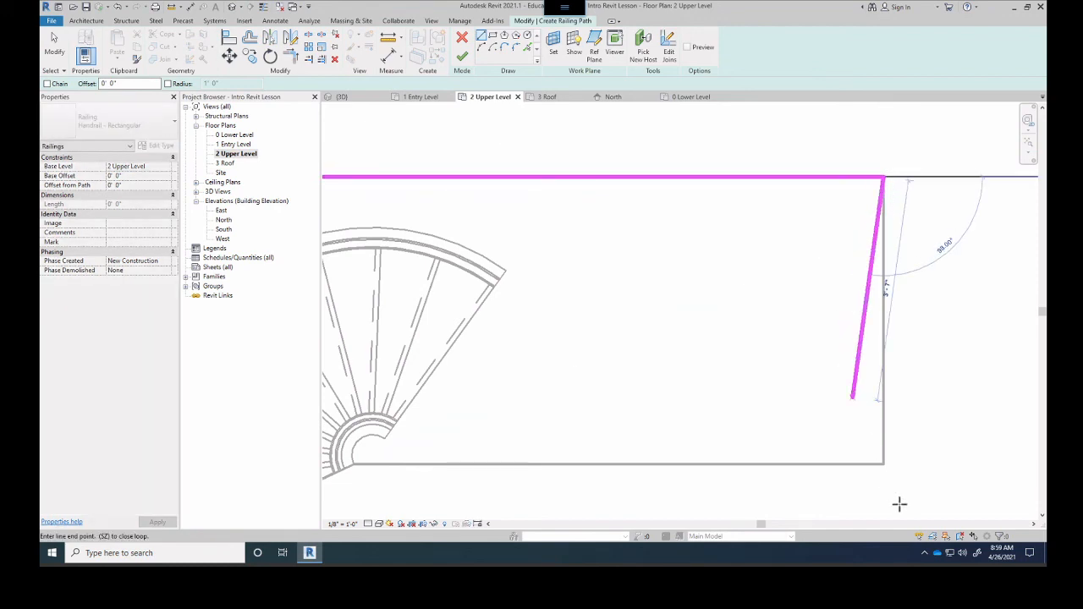
click(883, 464)
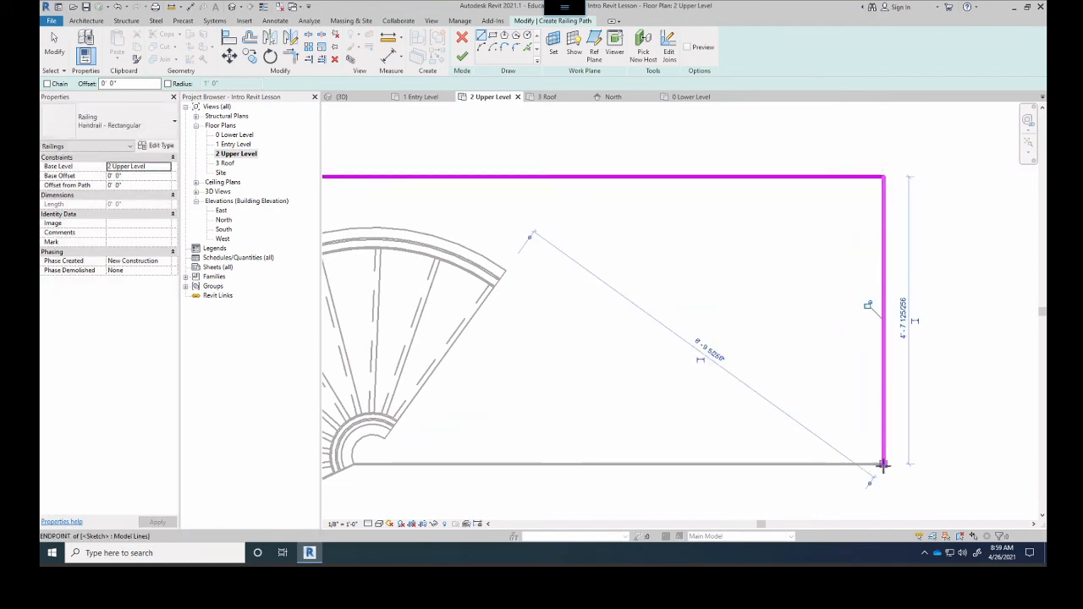
- Draw the railing path about 8' 6" along the opening's bottom edge, from the lower-right corner to the center of the spiral stair
middle_drag(839, 471, 945, 437)
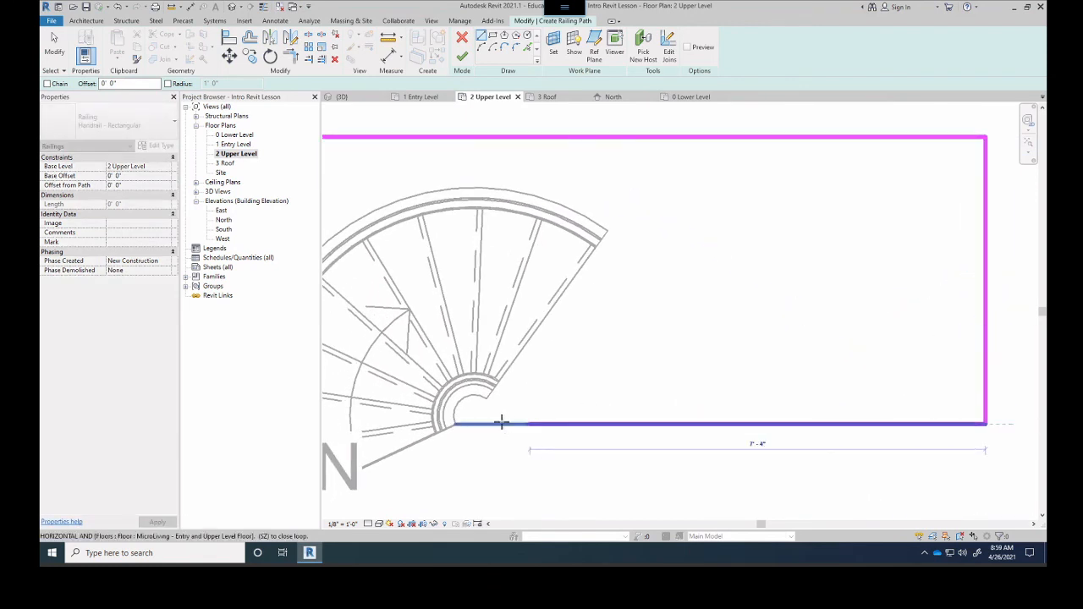
scroll(473, 425, up, 4)
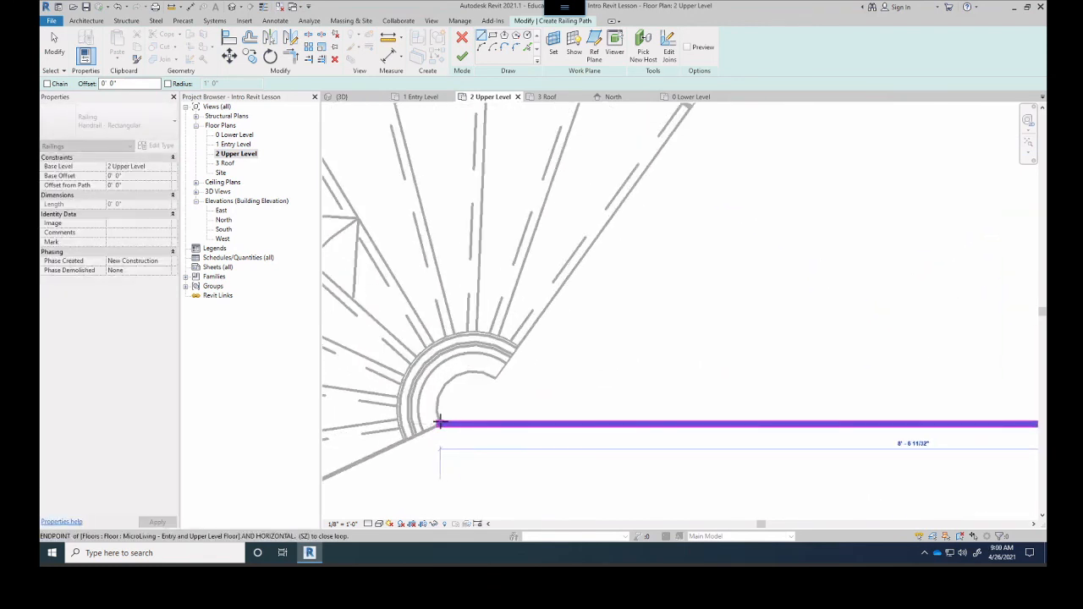
click(440, 421)
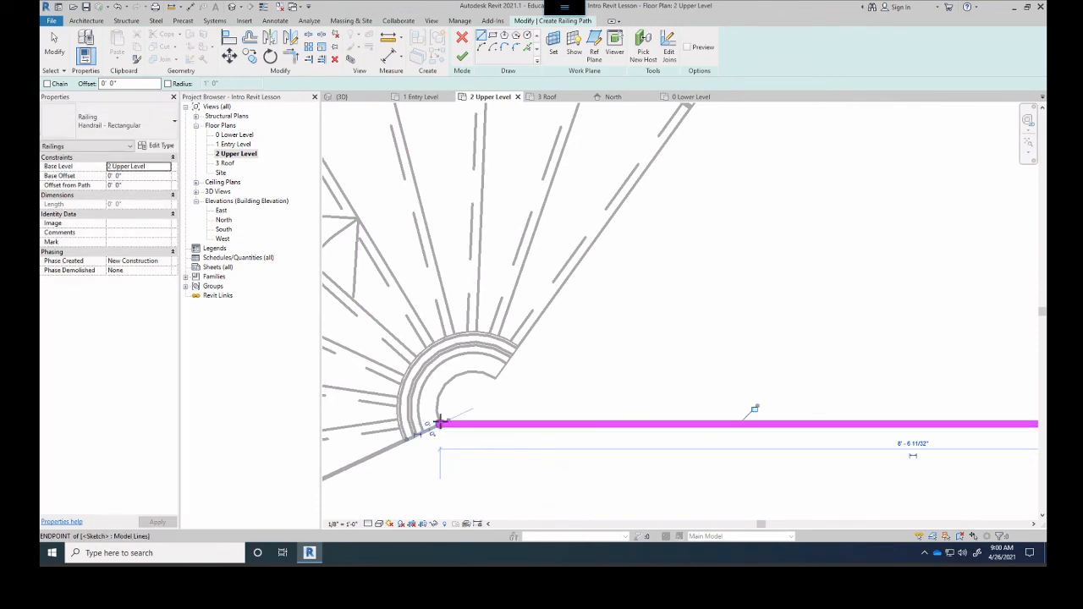
scroll(423, 444, up, 3)
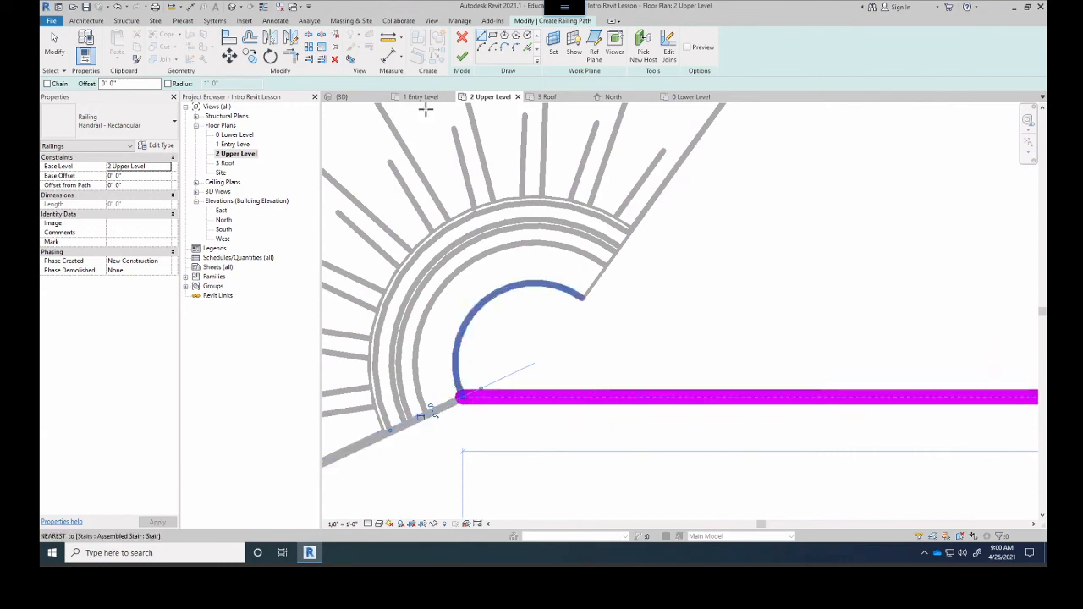
scroll(624, 223, down, 5)
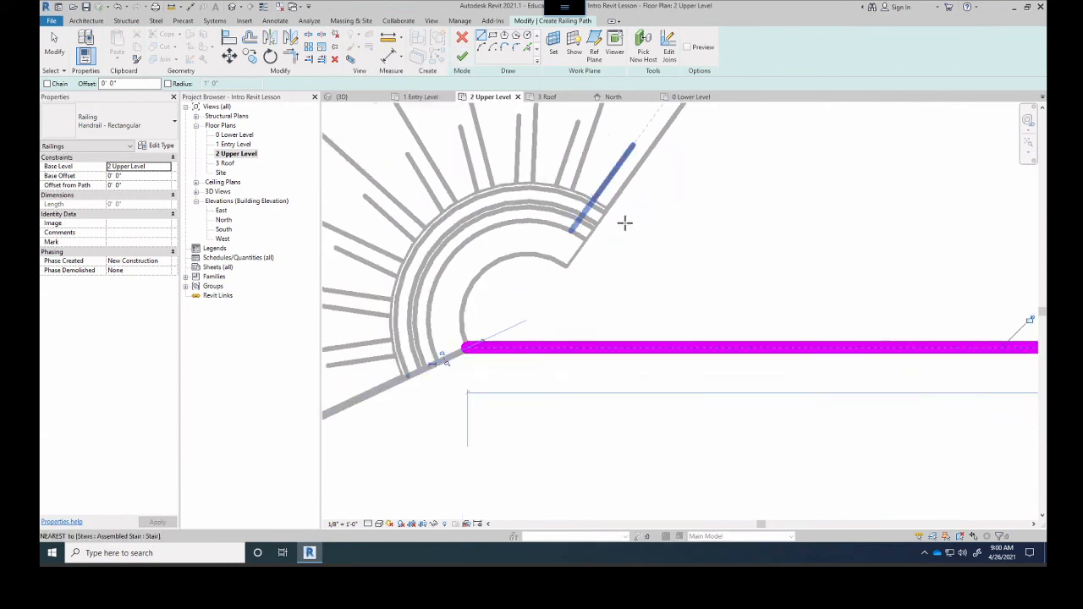
middle_drag(646, 302, 667, 393)
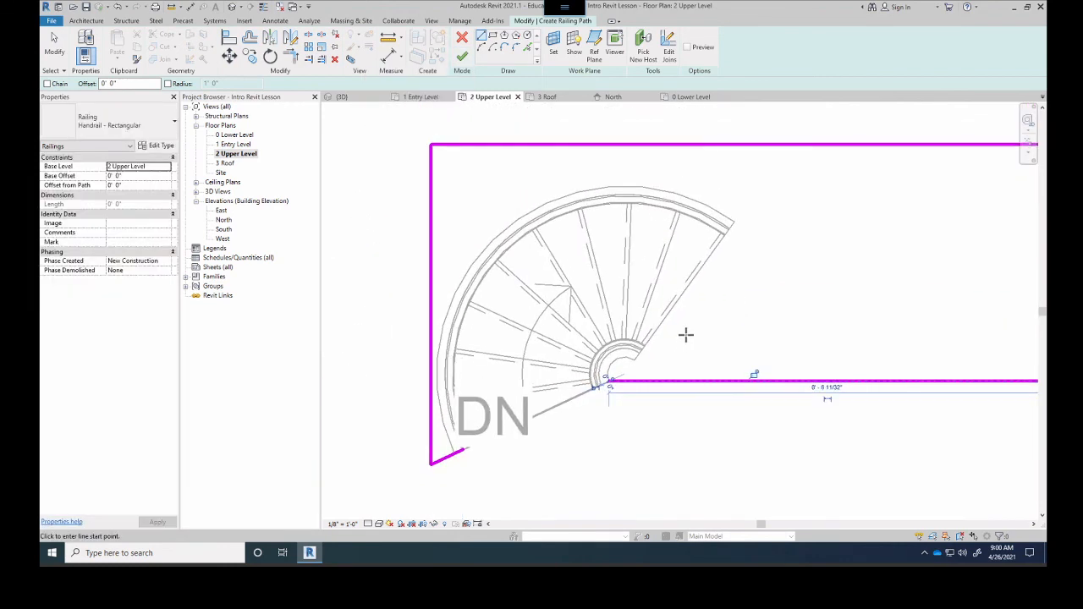
- Add a short angled path segment about 4" long to the end of the stair's inner rail and finish the railing sketch
scroll(682, 334, down, 2)
scroll(521, 445, up, 3)
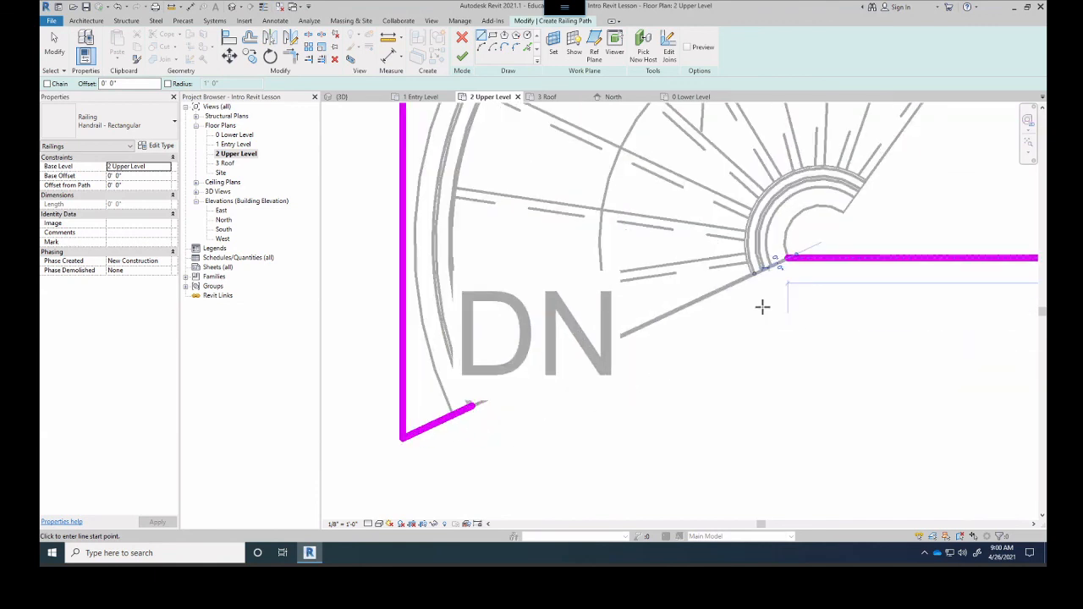
scroll(772, 273, up, 2)
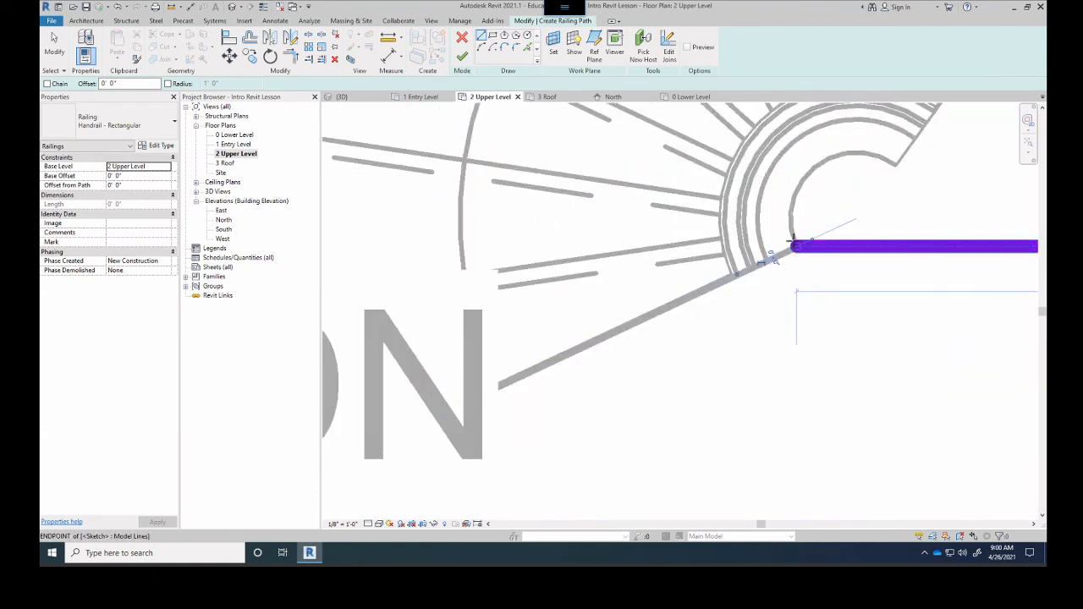
scroll(795, 243, up, 2)
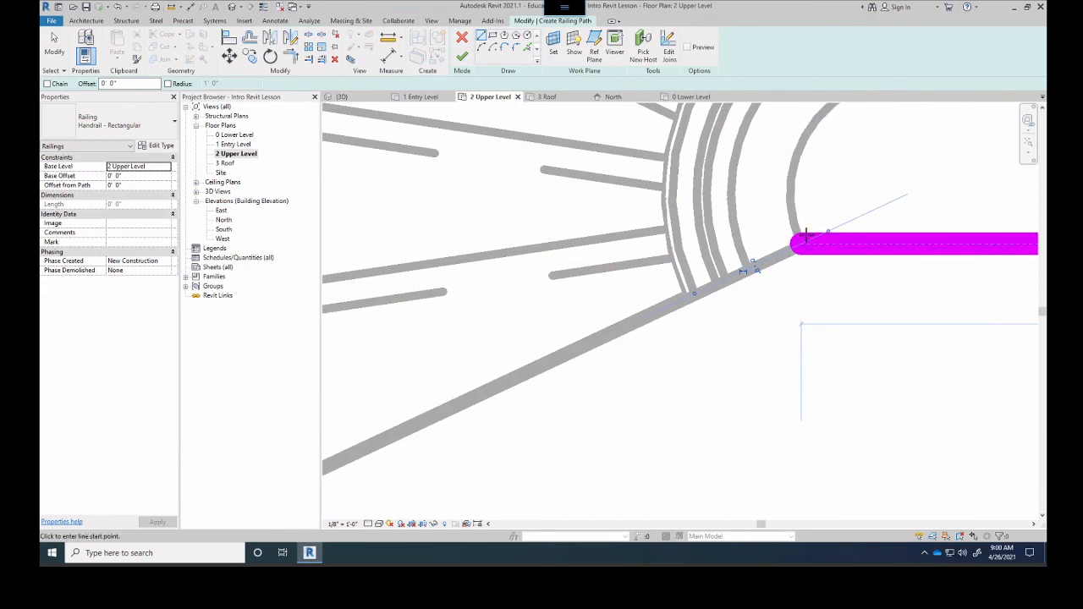
click(804, 241)
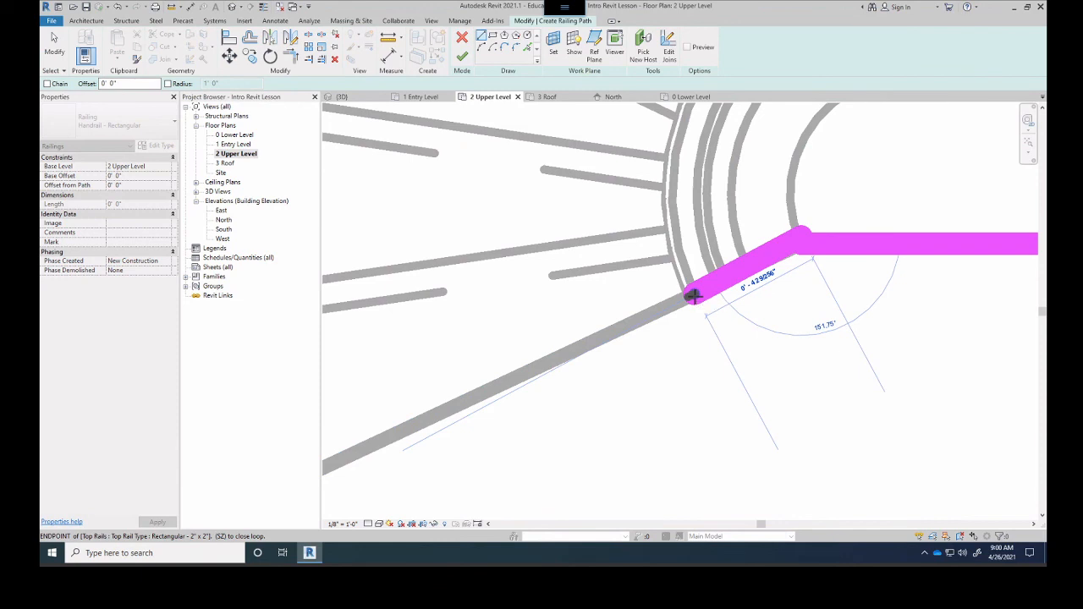
click(692, 296)
scroll(607, 263, down, 3)
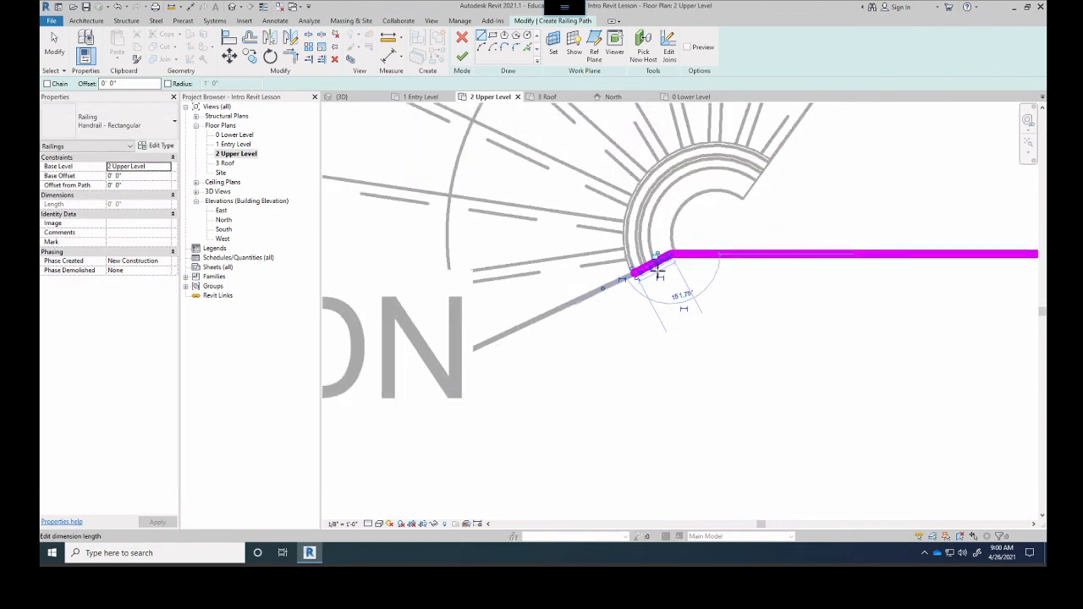
scroll(659, 272, down, 2)
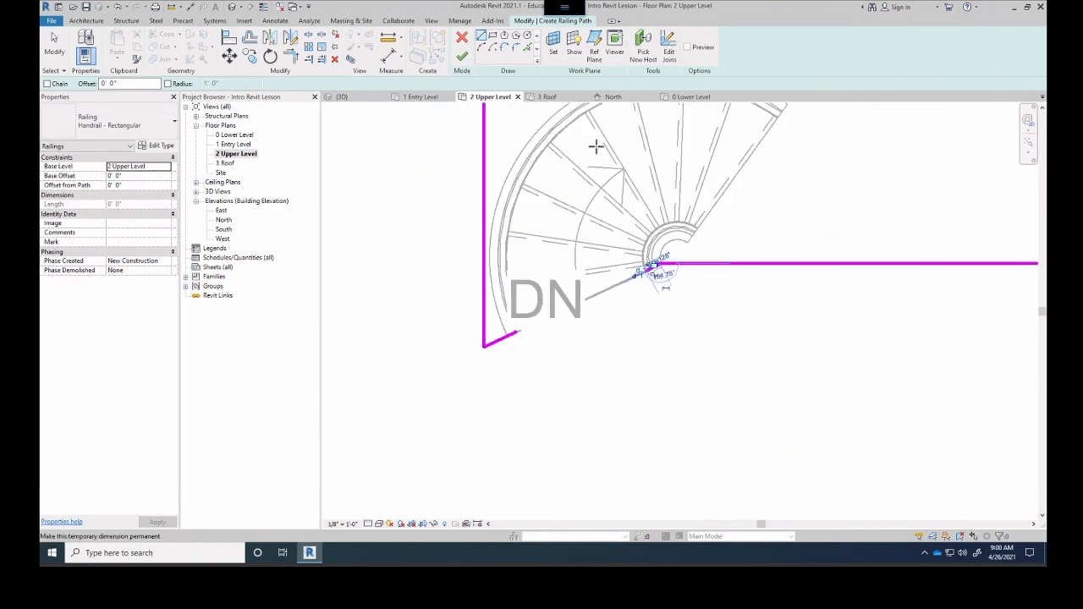
click(463, 58)
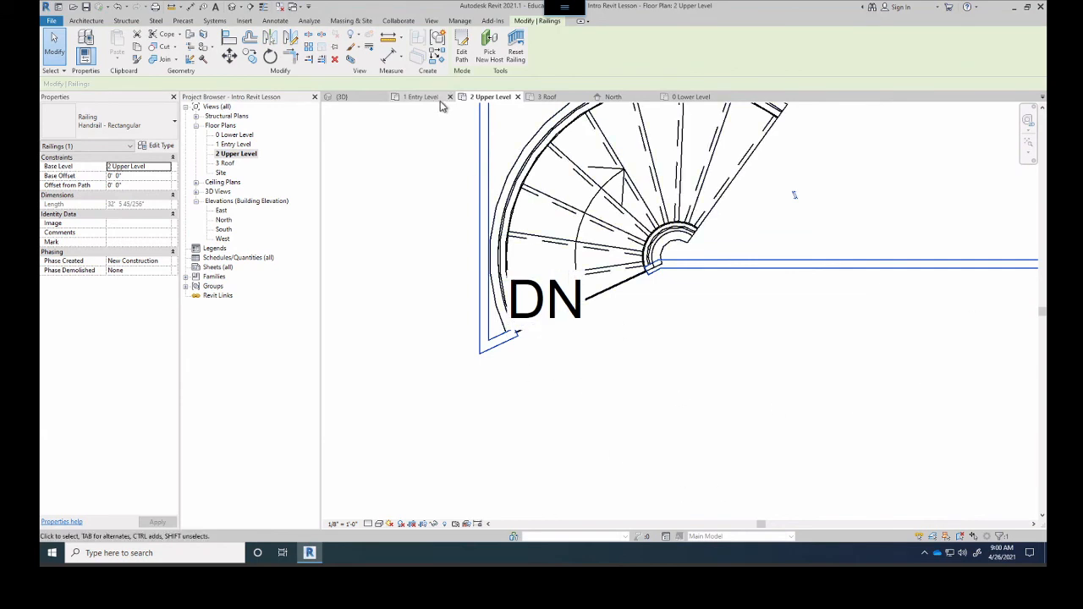
- Switch to the {3D} view and examine where the new railing meets the spiral stair's rails at close range
click(355, 101)
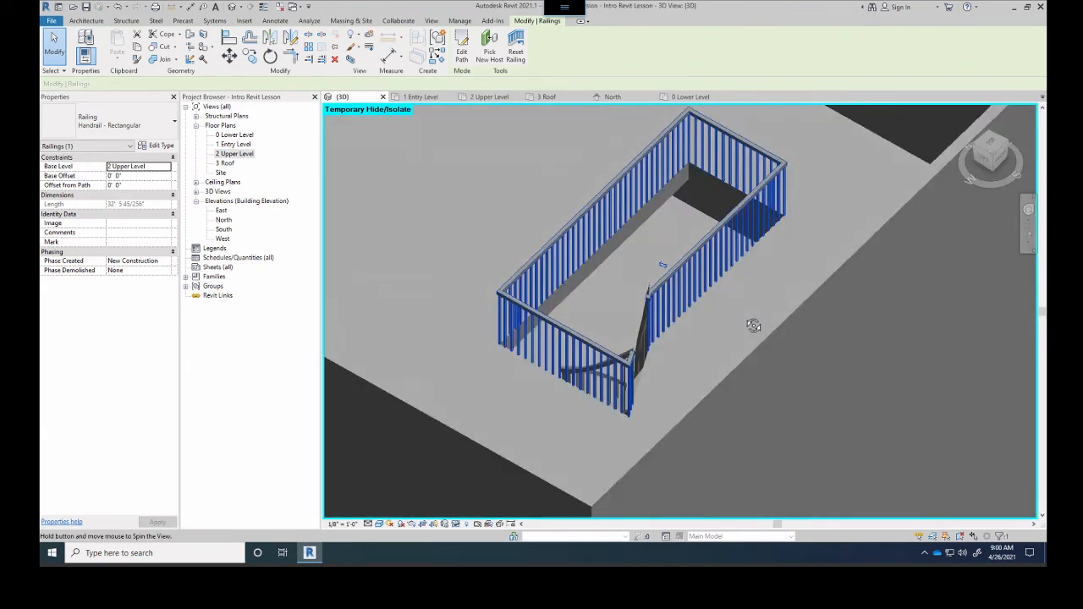
shift+middle_drag(753, 326, 769, 242)
scroll(740, 245, up, 2)
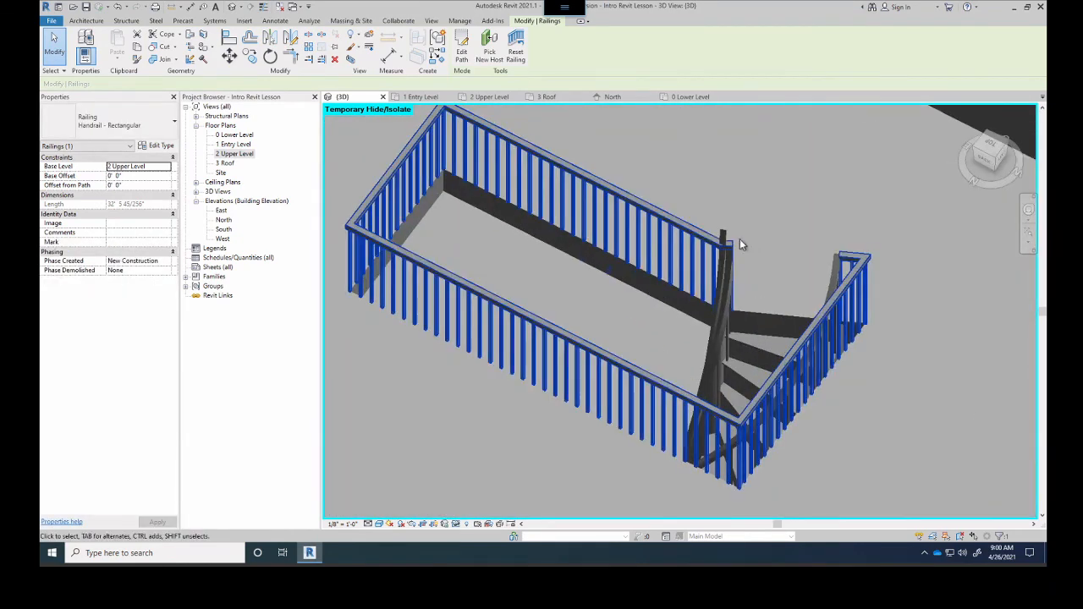
scroll(739, 244, up, 4)
scroll(685, 265, down, 3)
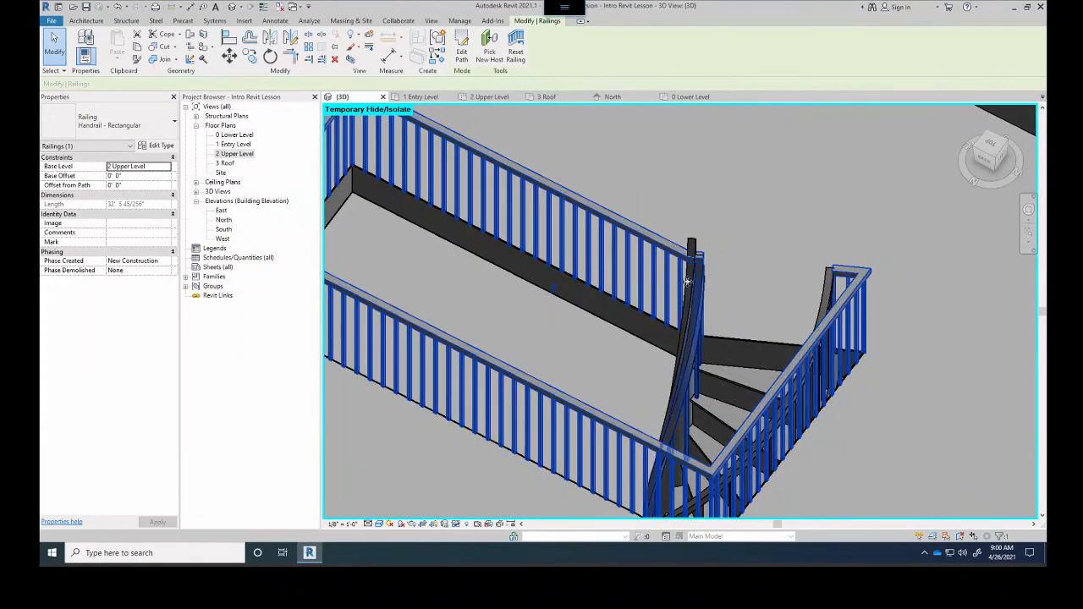
scroll(731, 305, up, 3)
shift+middle_drag(762, 395, 633, 280)
scroll(668, 343, down, 3)
scroll(665, 347, down, 2)
shift+middle_drag(639, 342, 542, 325)
shift+middle_drag(638, 293, 669, 295)
scroll(638, 297, down, 2)
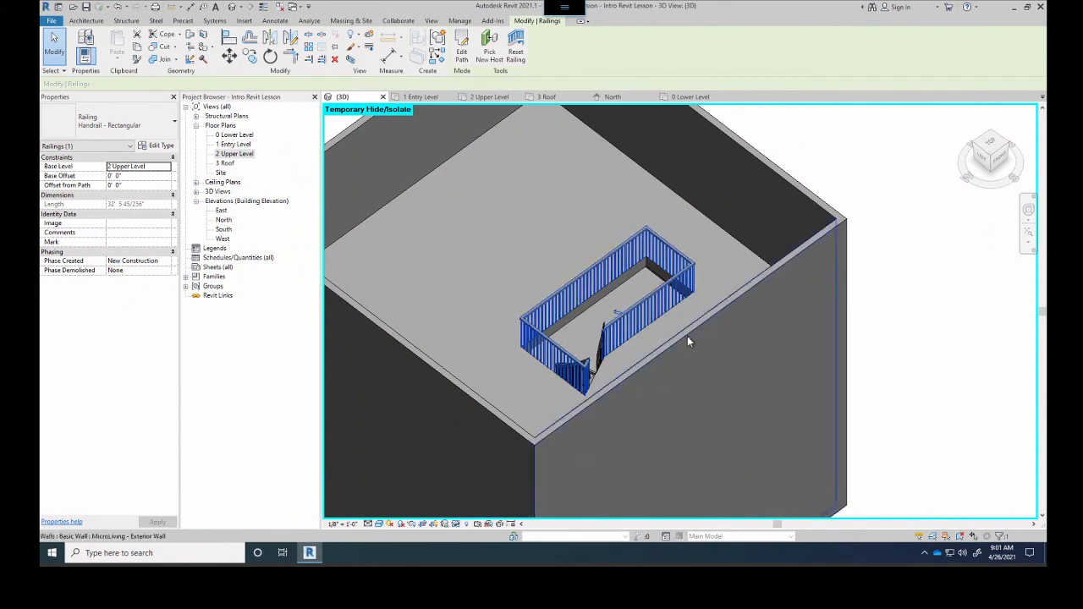
- Examine the railing and stair opening from above and within the whole building
middle_drag(674, 324, 510, 455)
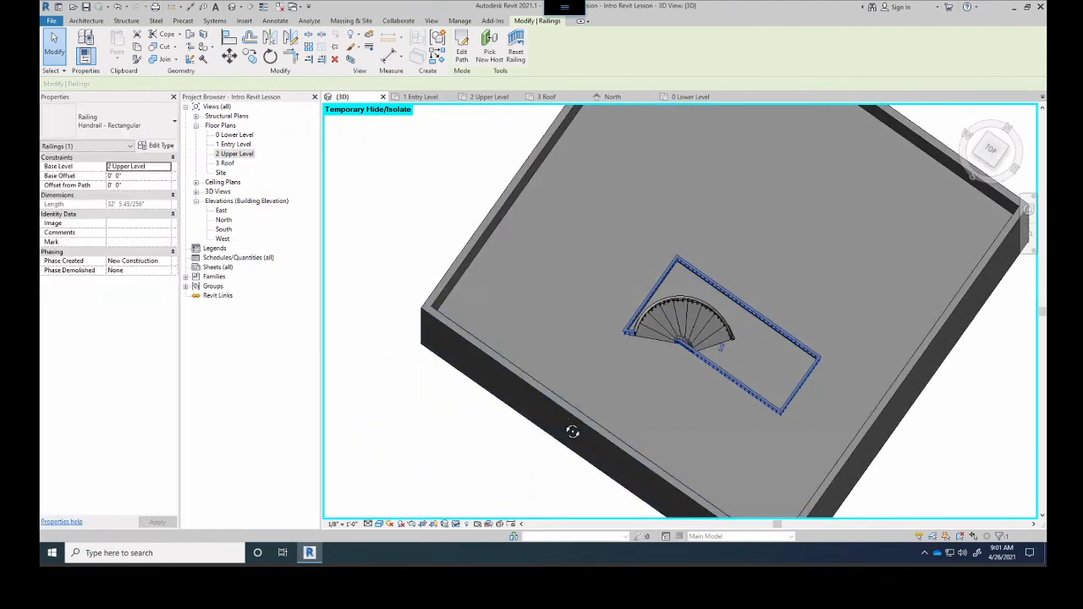
shift+middle_drag(572, 432, 664, 459)
shift+middle_drag(668, 447, 722, 353)
scroll(722, 354, up, 3)
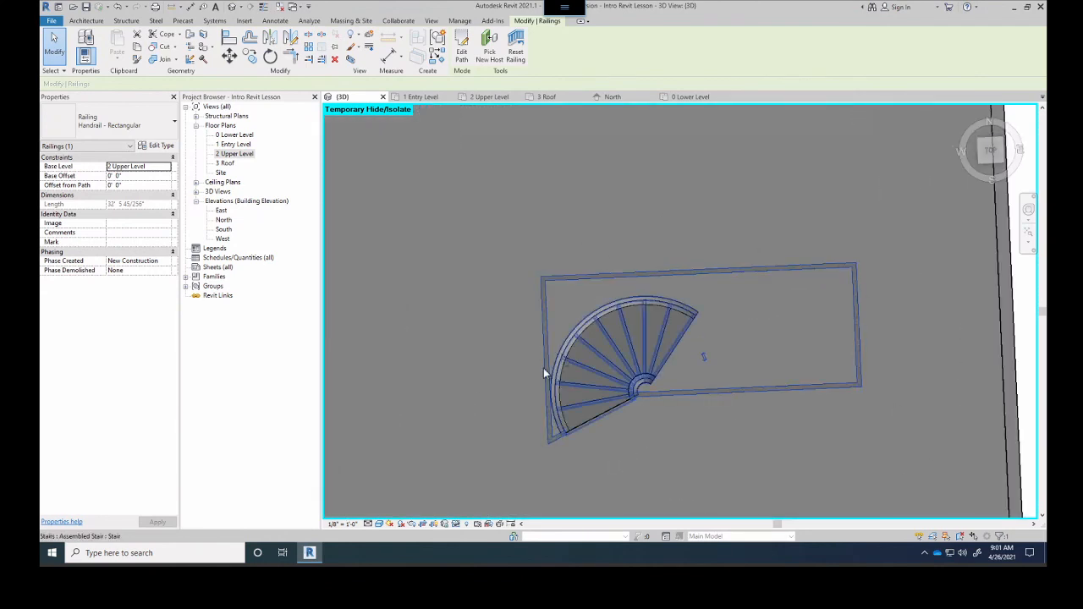
scroll(562, 452, down, 2)
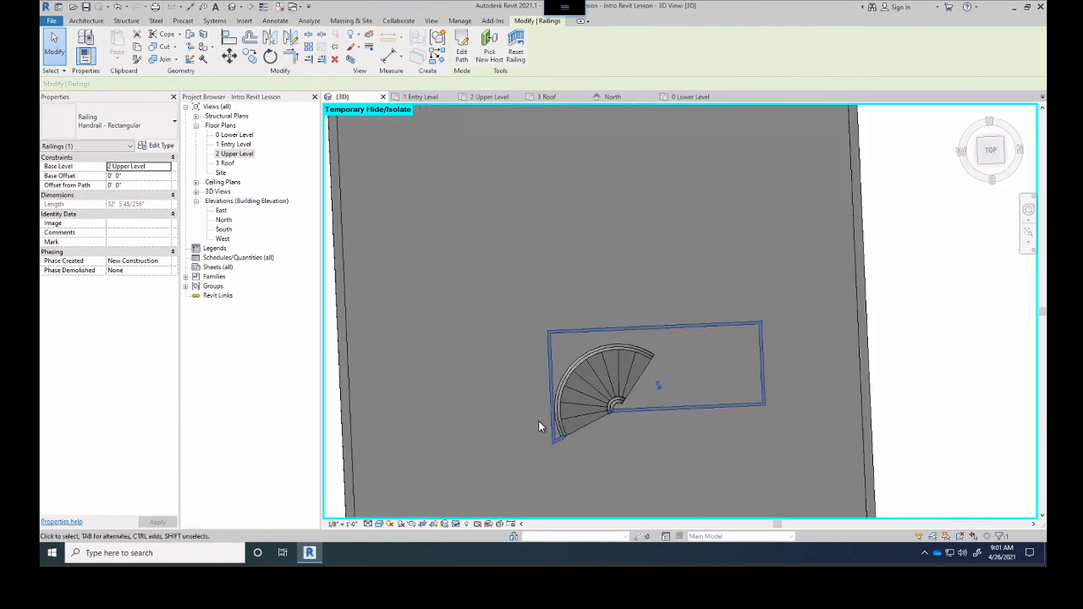
shift+middle_drag(621, 446, 761, 280)
scroll(621, 441, down, 3)
shift+middle_drag(588, 430, 537, 396)
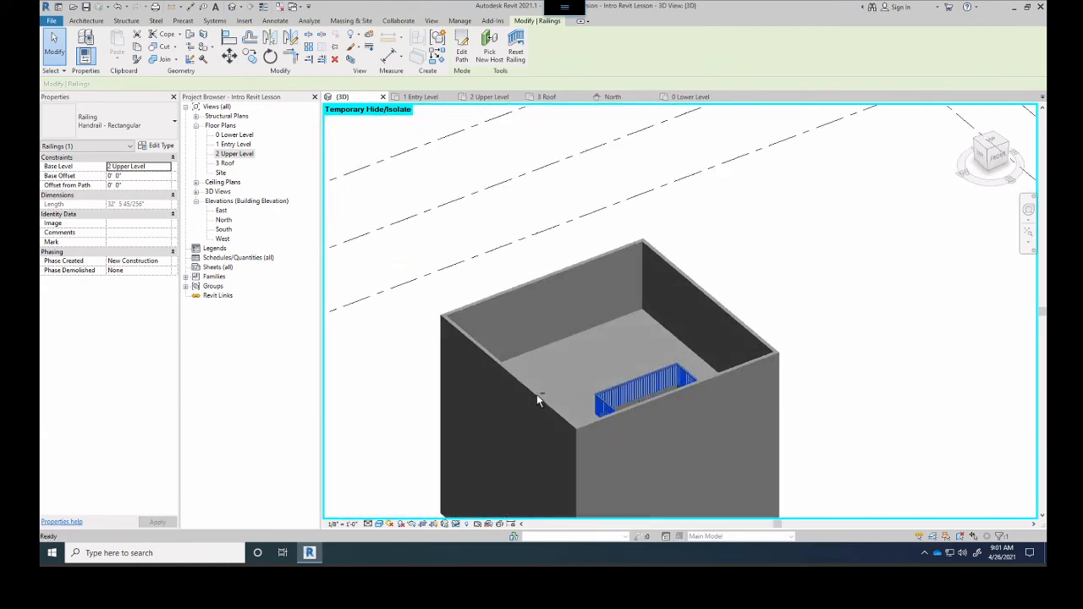
- Save the project, deselect the railing and close the program
click(86, 6)
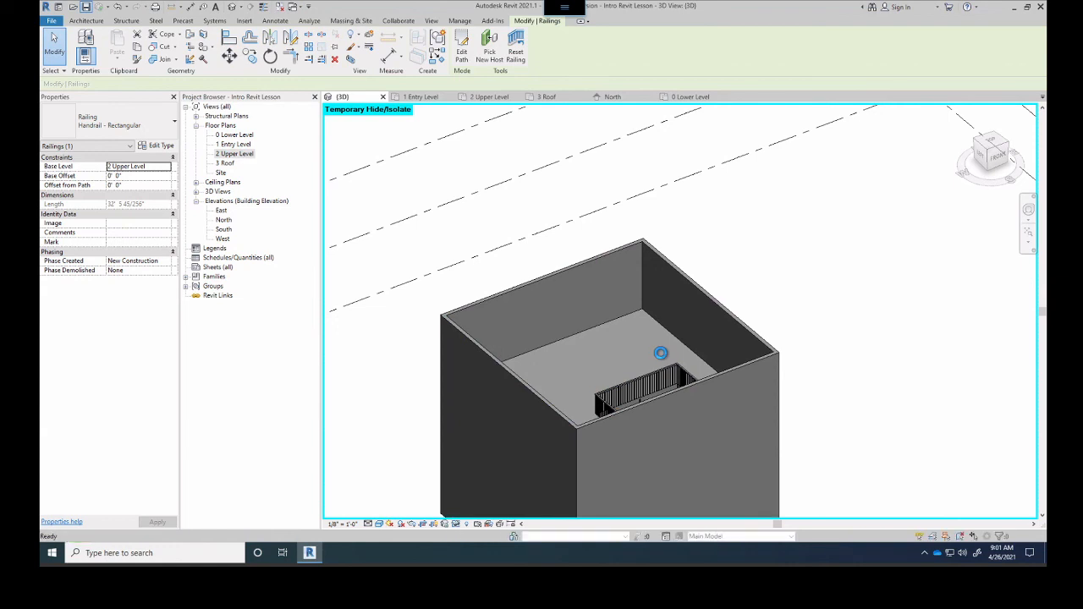
key(Escape)
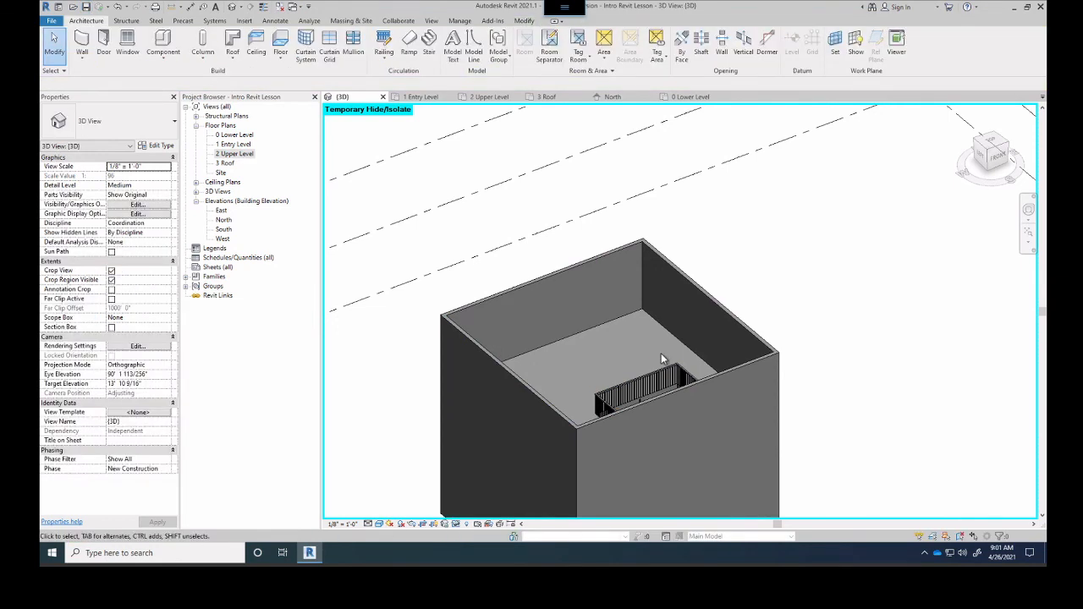
click(1041, 7)
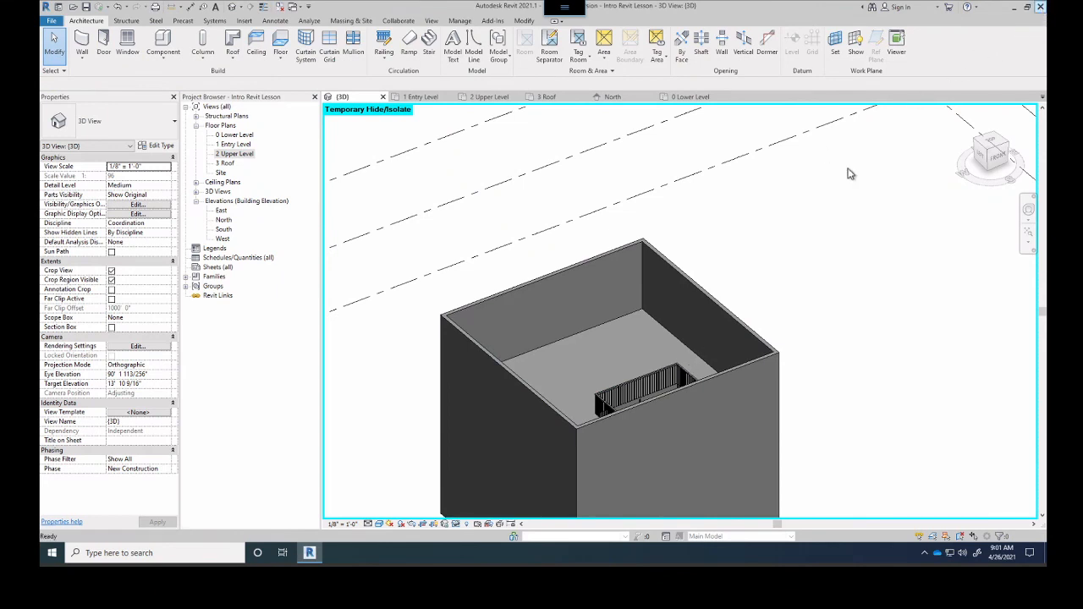